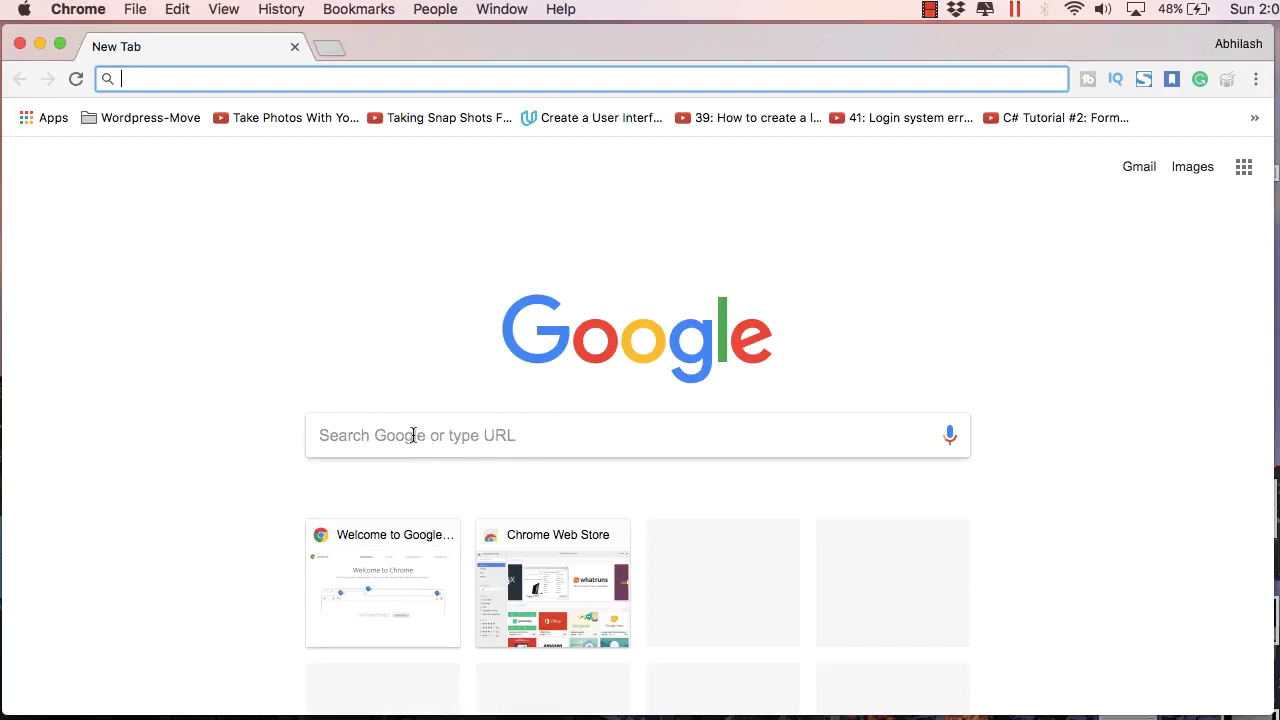
Step: Run a Google search for 'freenom' in Chrome
{"action": "left_click", "coordinate": [413, 435]}
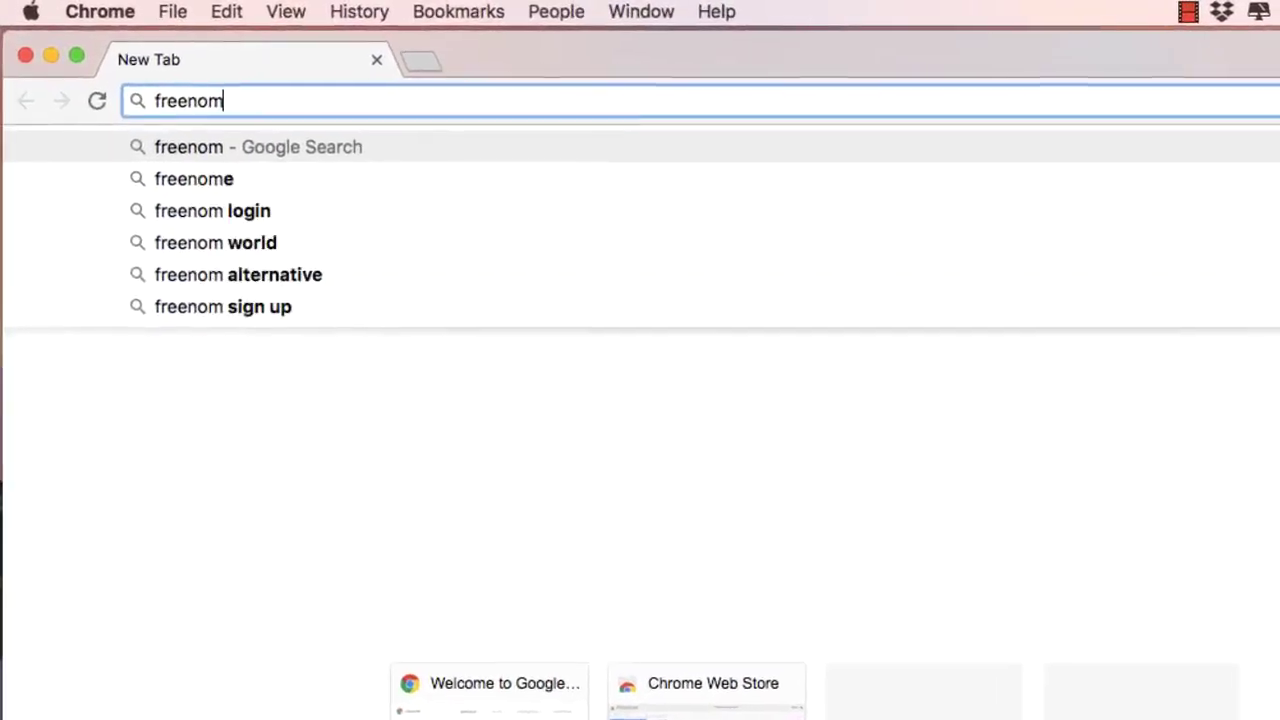
{"action": "key", "text": "Return"}
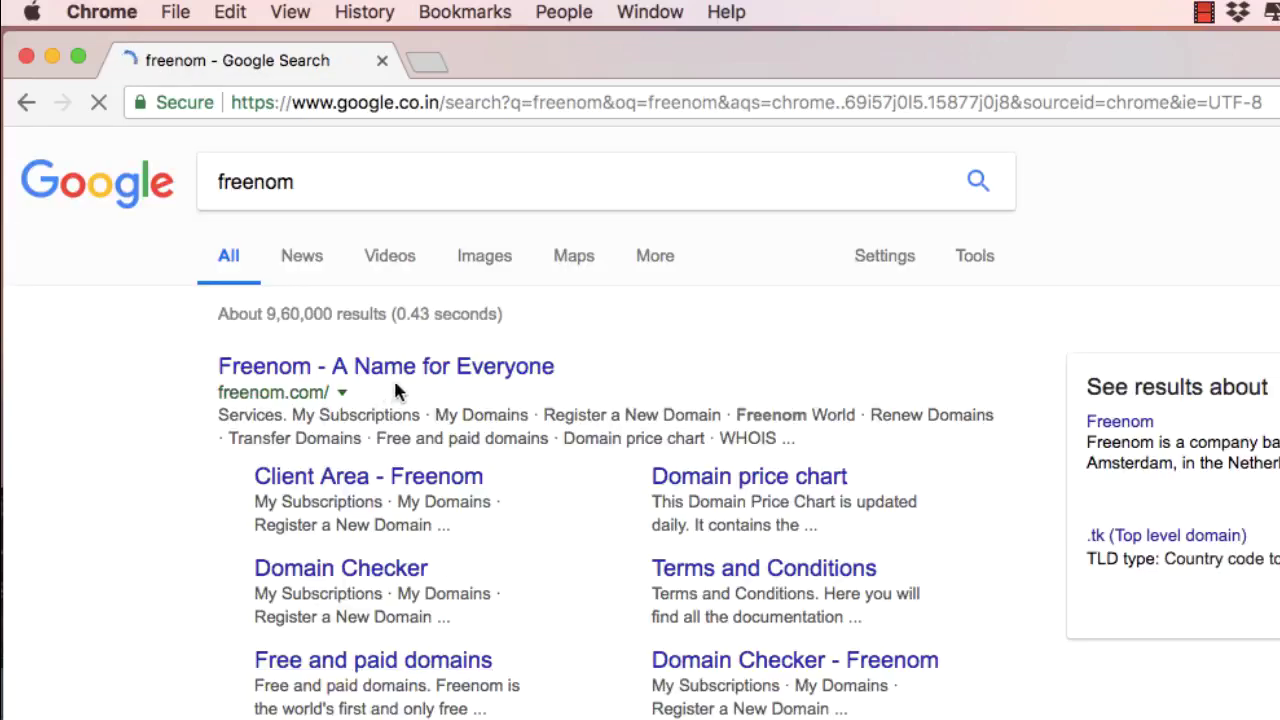
Step: On freenom.com, search for 'makdi' and claim the free makdi.ga domain
{"action": "left_click", "coordinate": [405, 370]}
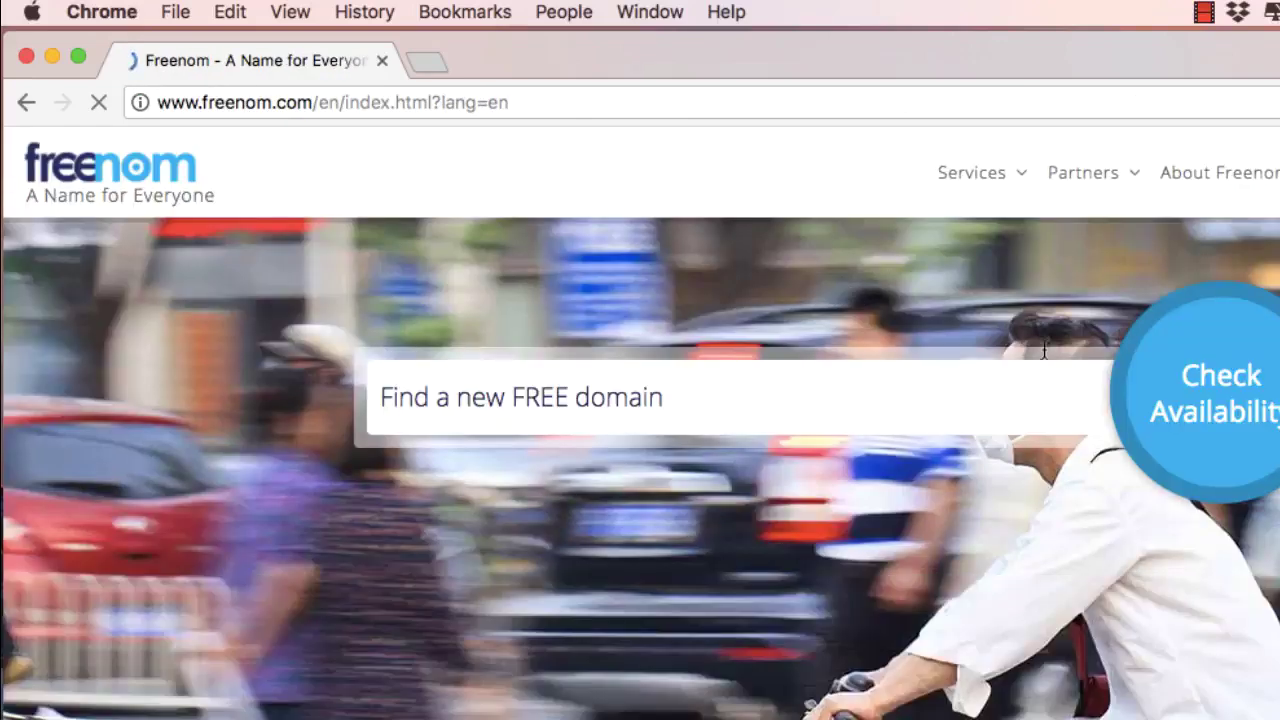
{"action": "left_click", "coordinate": [913, 385]}
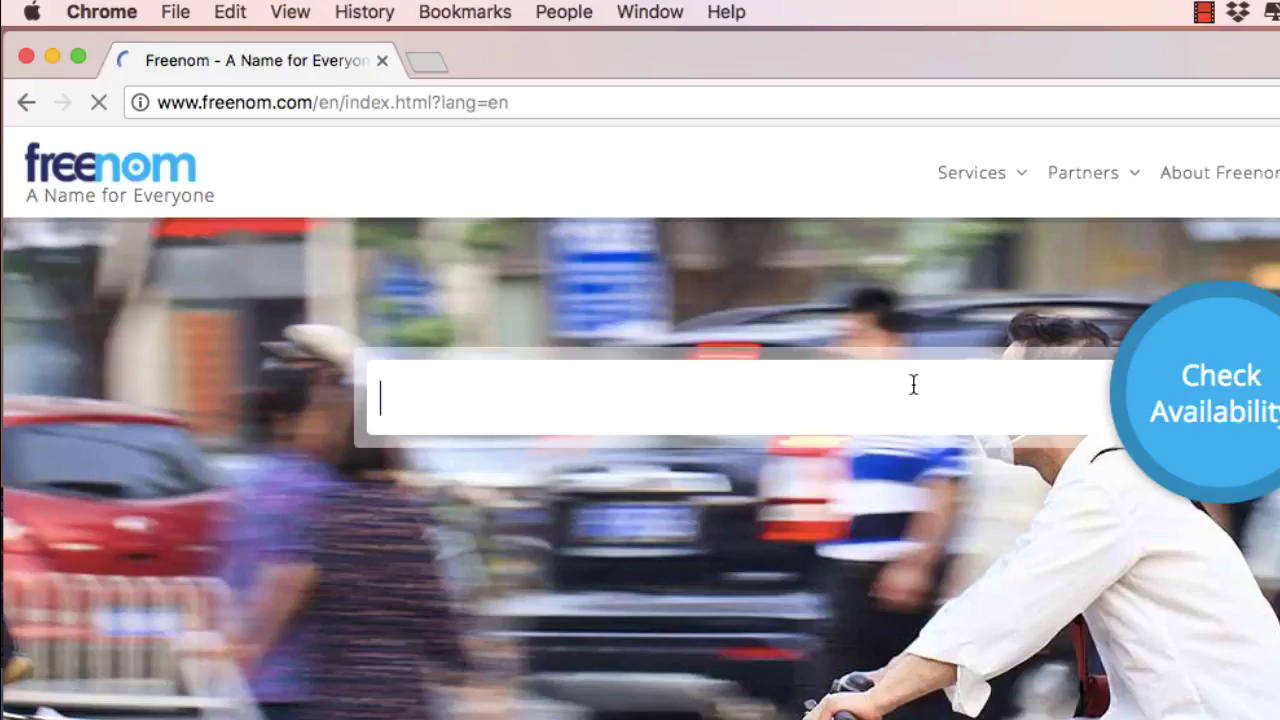
{"action": "type", "text": "makdi"}
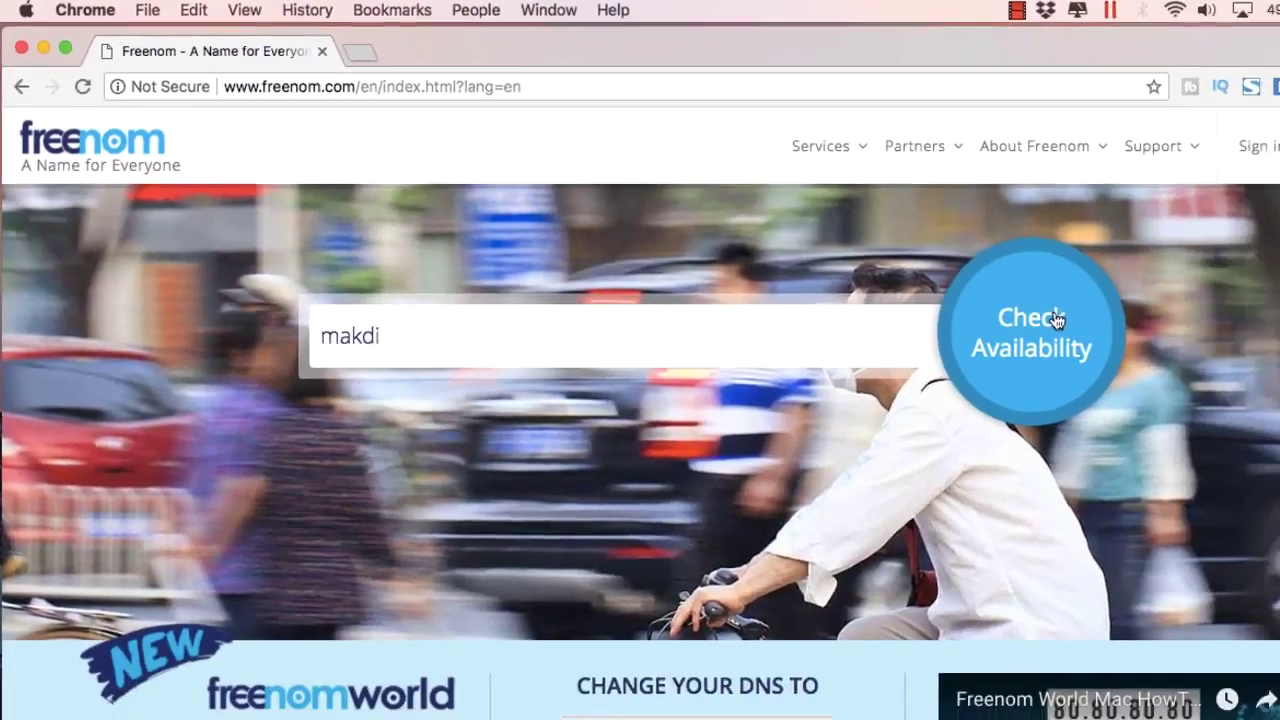
{"action": "left_click", "coordinate": [1057, 319]}
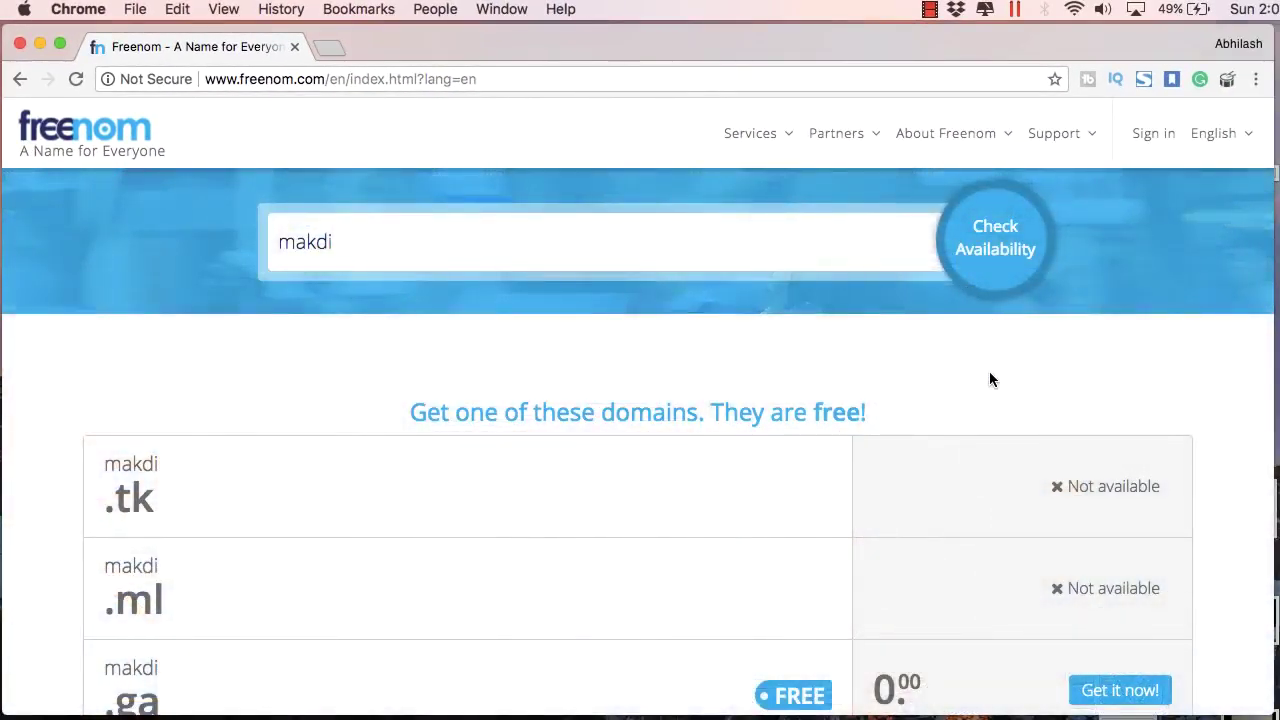
{"action": "scroll", "coordinate": [989, 379], "scroll_direction": "down", "scroll_amount": 5}
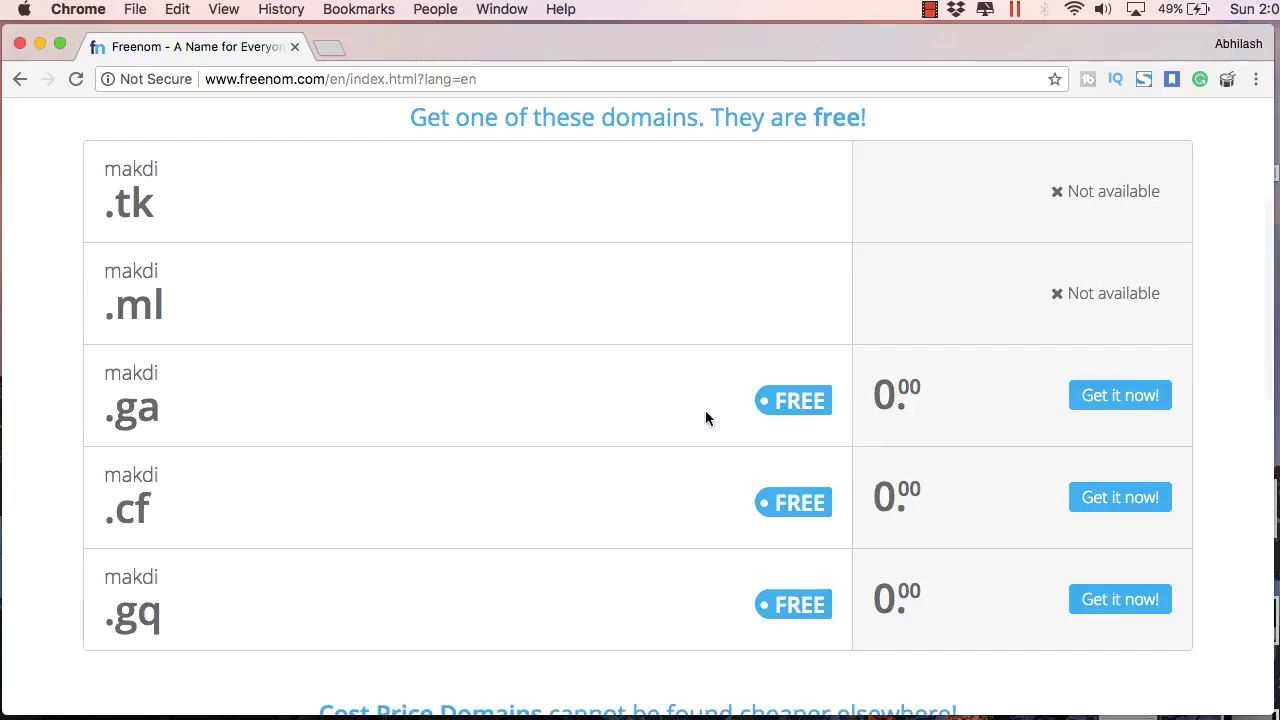
{"action": "left_click", "coordinate": [1108, 400]}
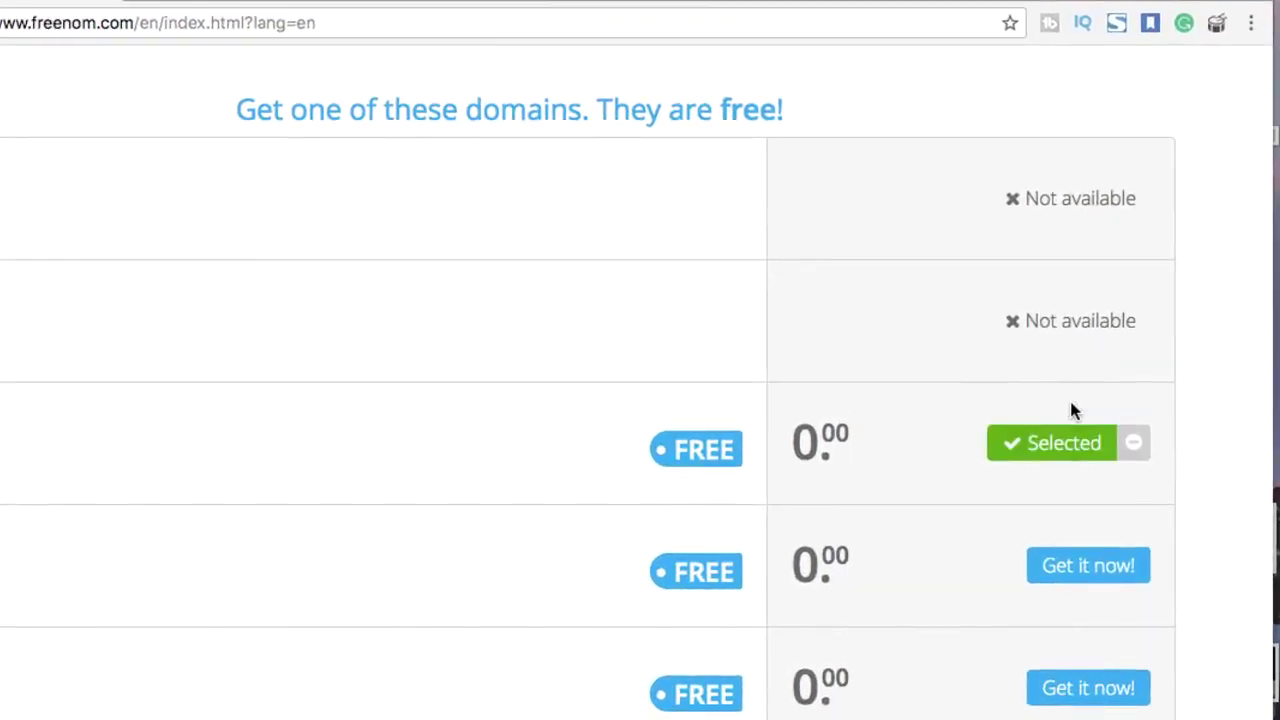
Step: Check out makdi.ga, keeping the registration period at 12 Months @ FREE
{"action": "scroll", "coordinate": [1075, 460], "scroll_direction": "up", "scroll_amount": 4}
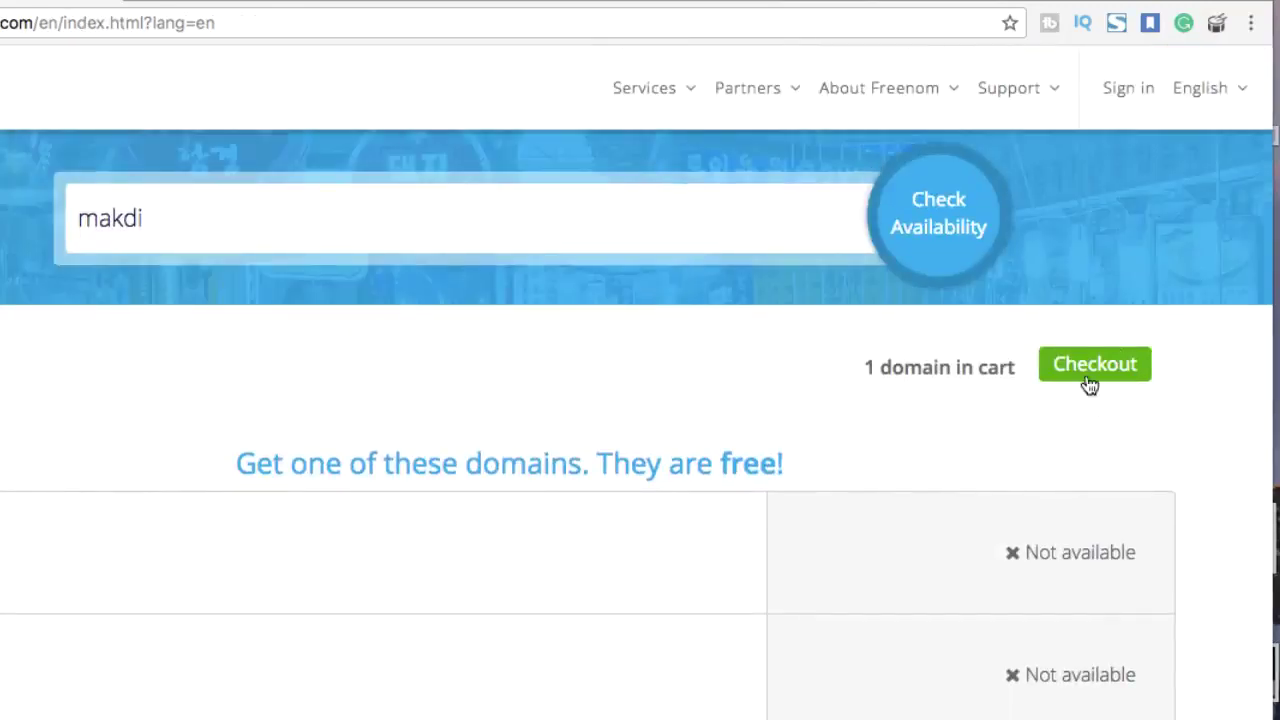
{"action": "left_click", "coordinate": [1090, 386]}
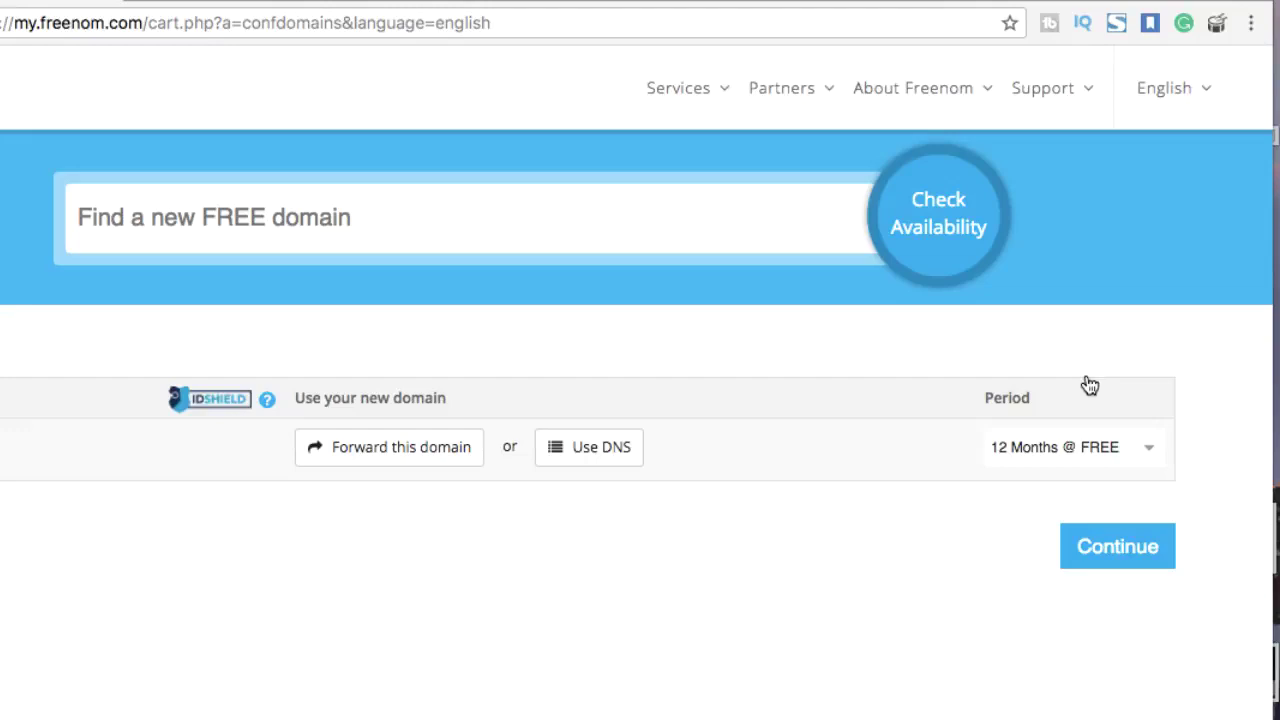
{"action": "left_click", "coordinate": [1142, 447]}
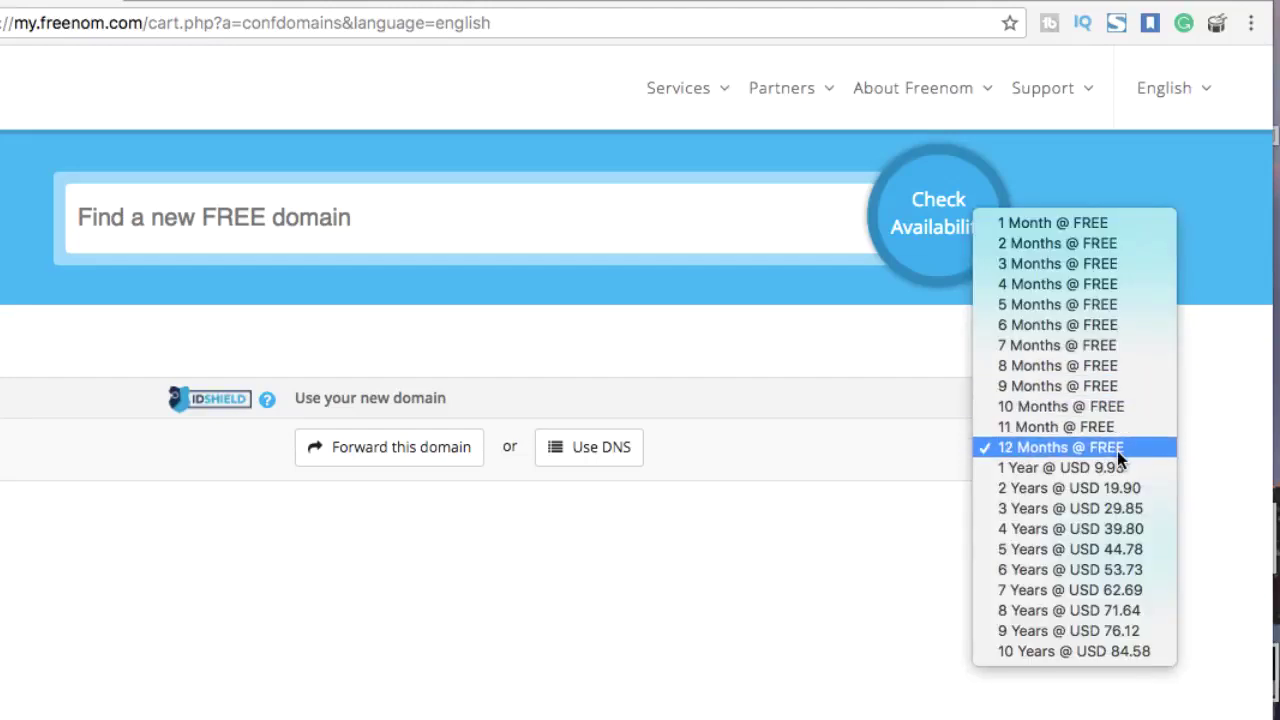
{"action": "left_click", "coordinate": [1118, 448]}
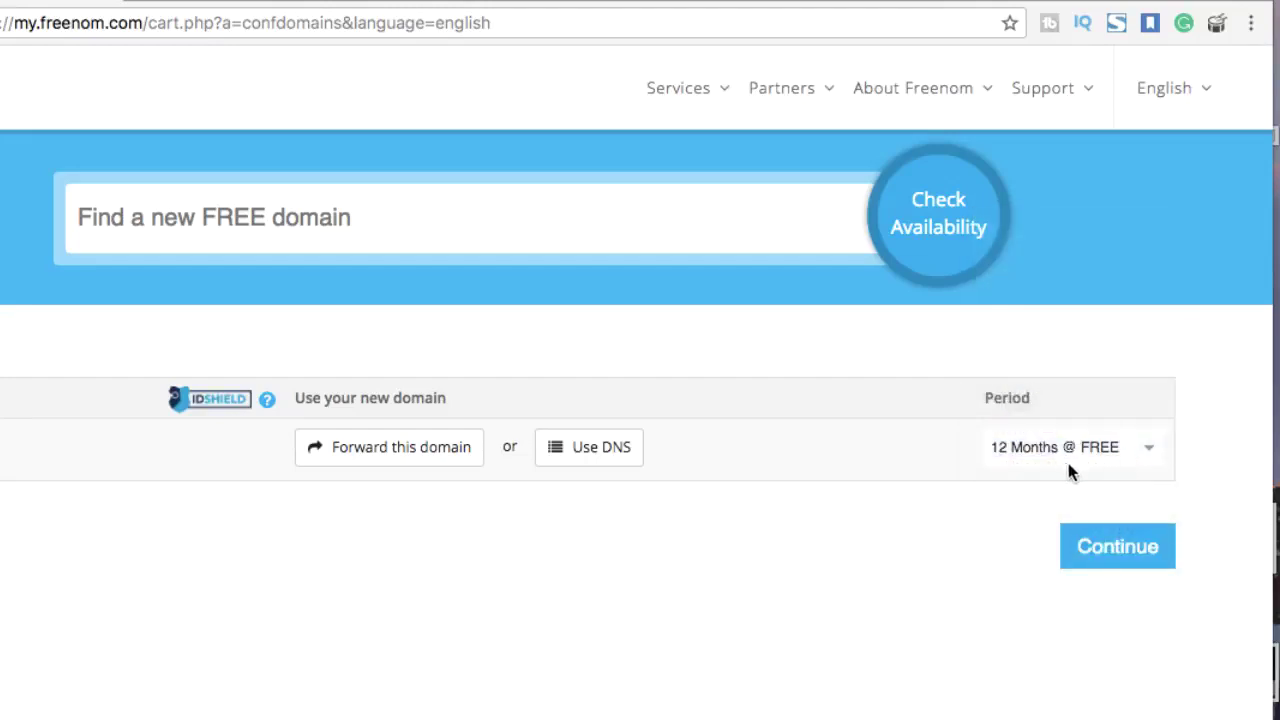
Step: On the order review page, enter the account e-mail address and submit it for verification
{"action": "left_click", "coordinate": [1108, 552]}
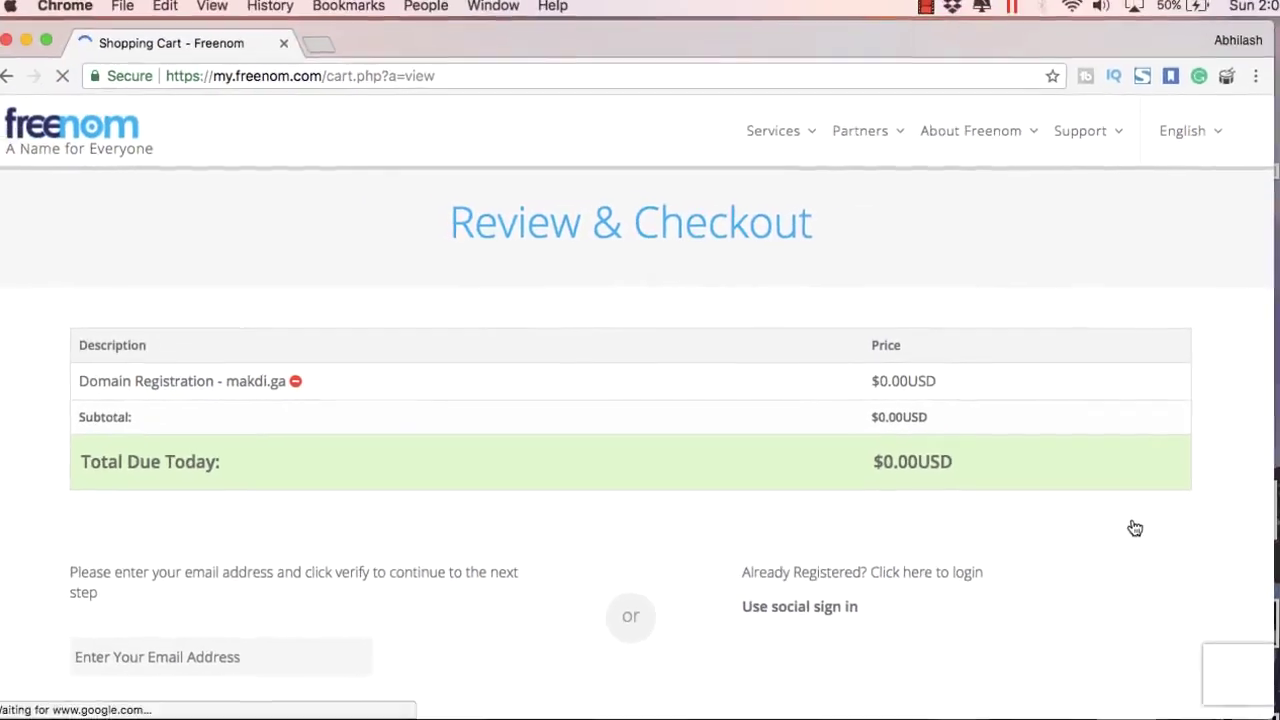
{"action": "scroll", "coordinate": [922, 482], "scroll_direction": "down", "scroll_amount": 2}
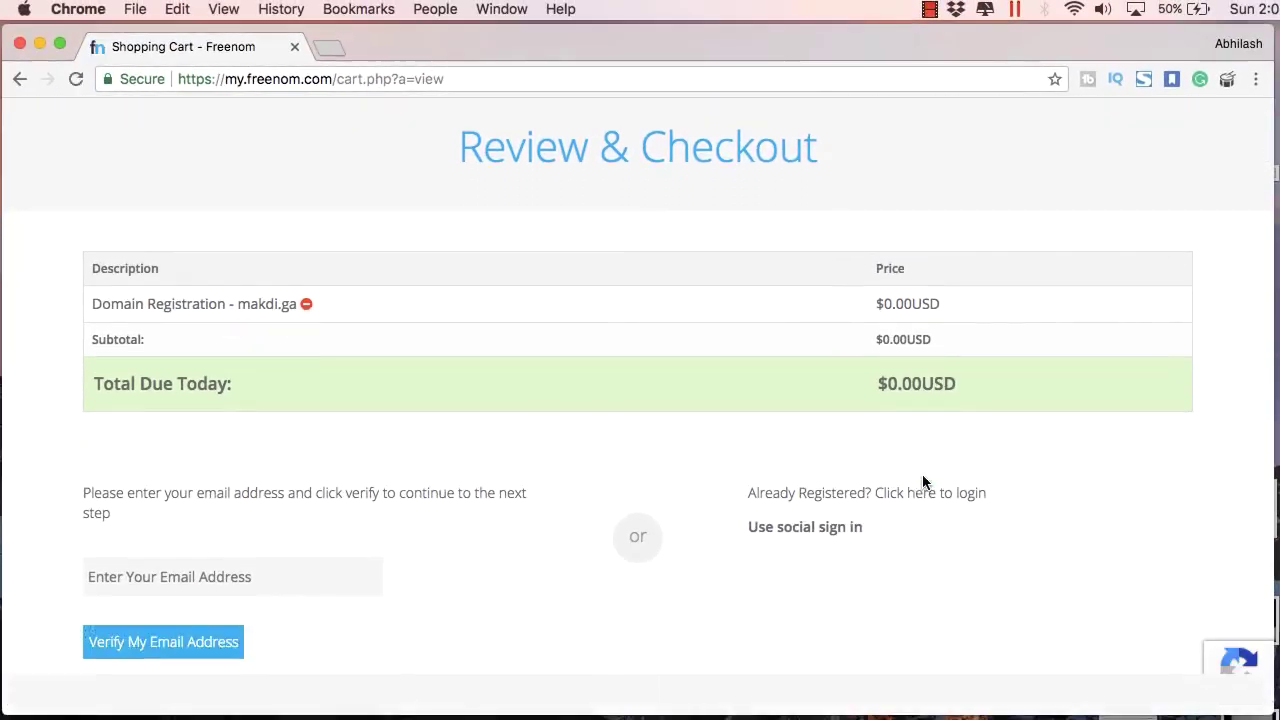
{"action": "scroll", "coordinate": [923, 480], "scroll_direction": "down", "scroll_amount": 2}
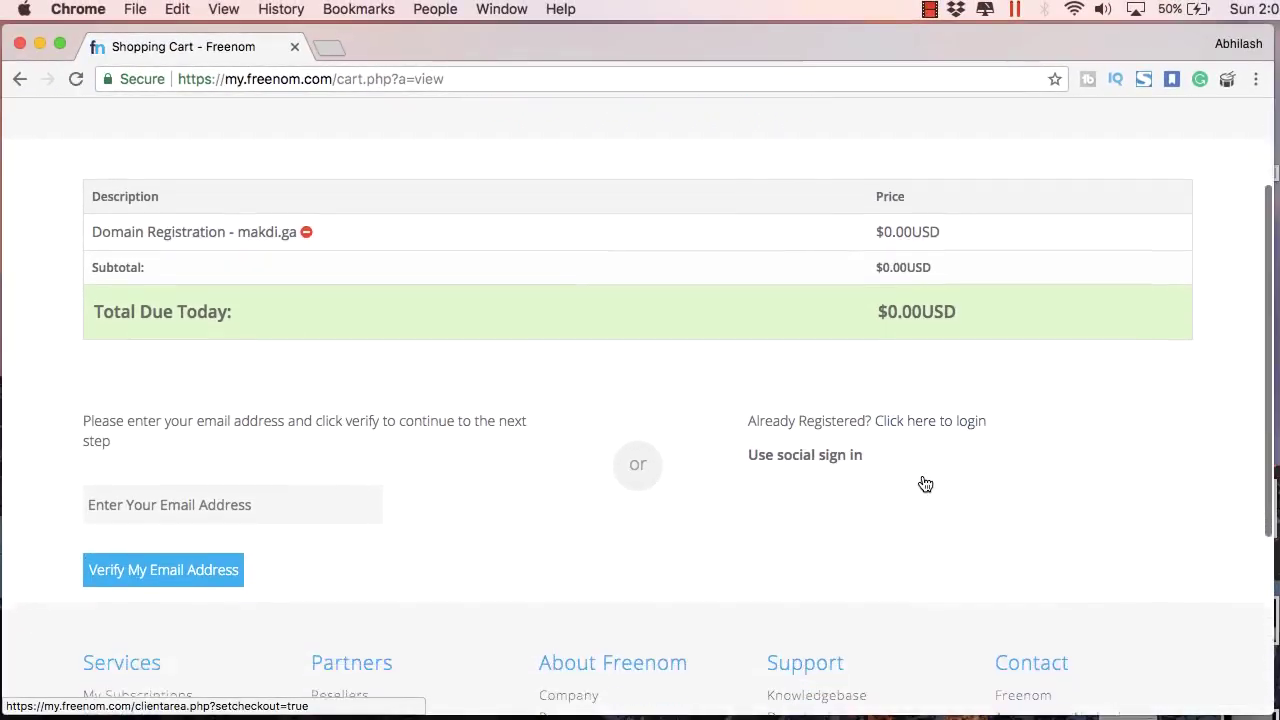
{"action": "scroll", "coordinate": [817, 430], "scroll_direction": "up", "scroll_amount": 3}
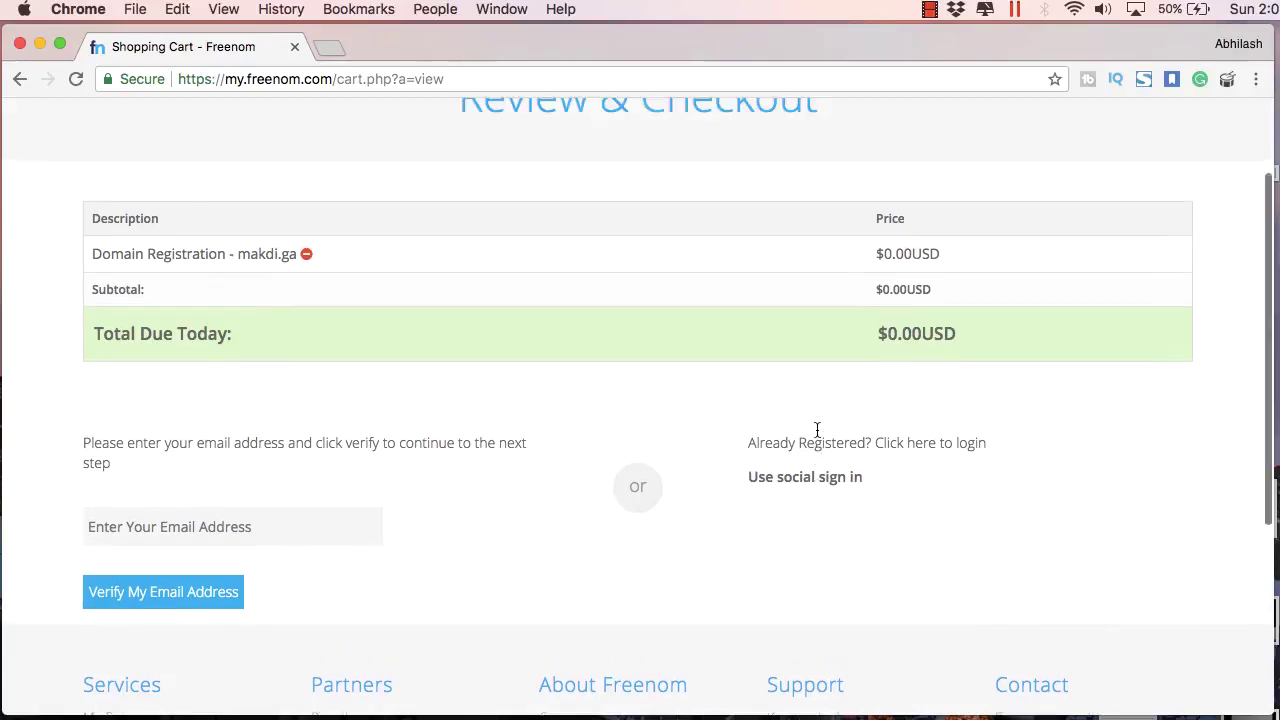
{"action": "scroll", "coordinate": [817, 430], "scroll_direction": "down", "scroll_amount": 3}
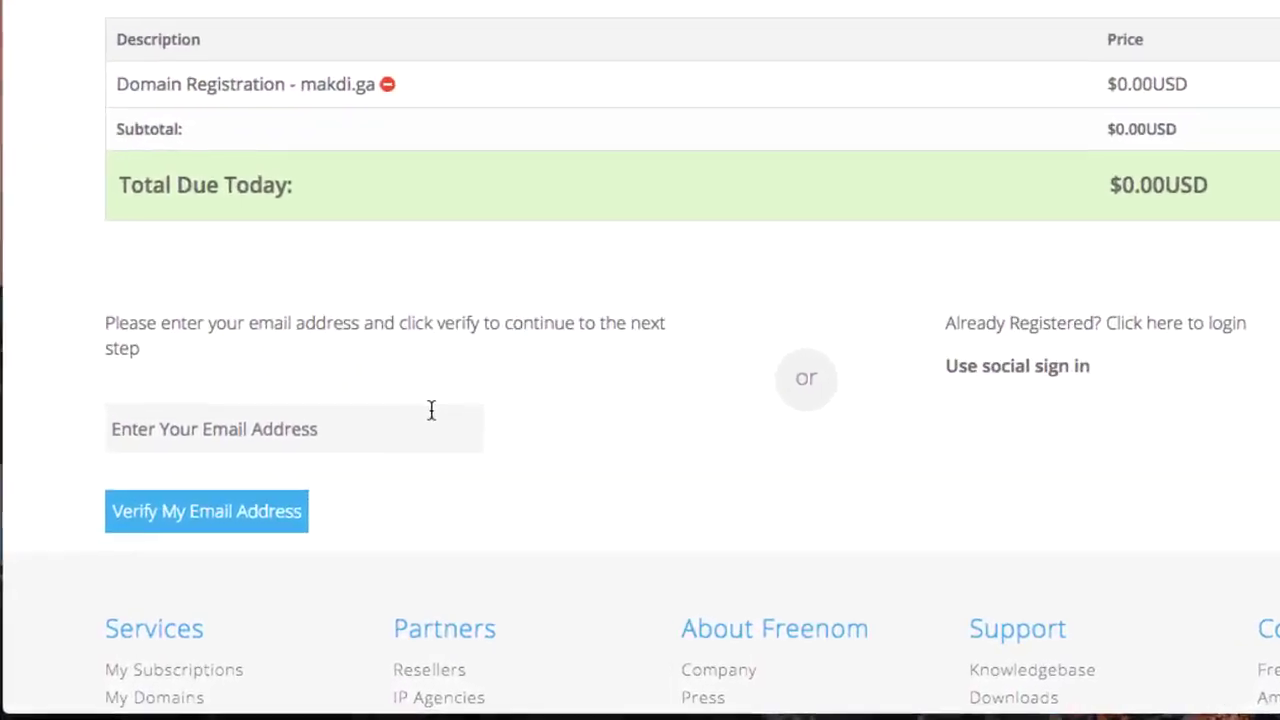
{"action": "left_click", "coordinate": [343, 478]}
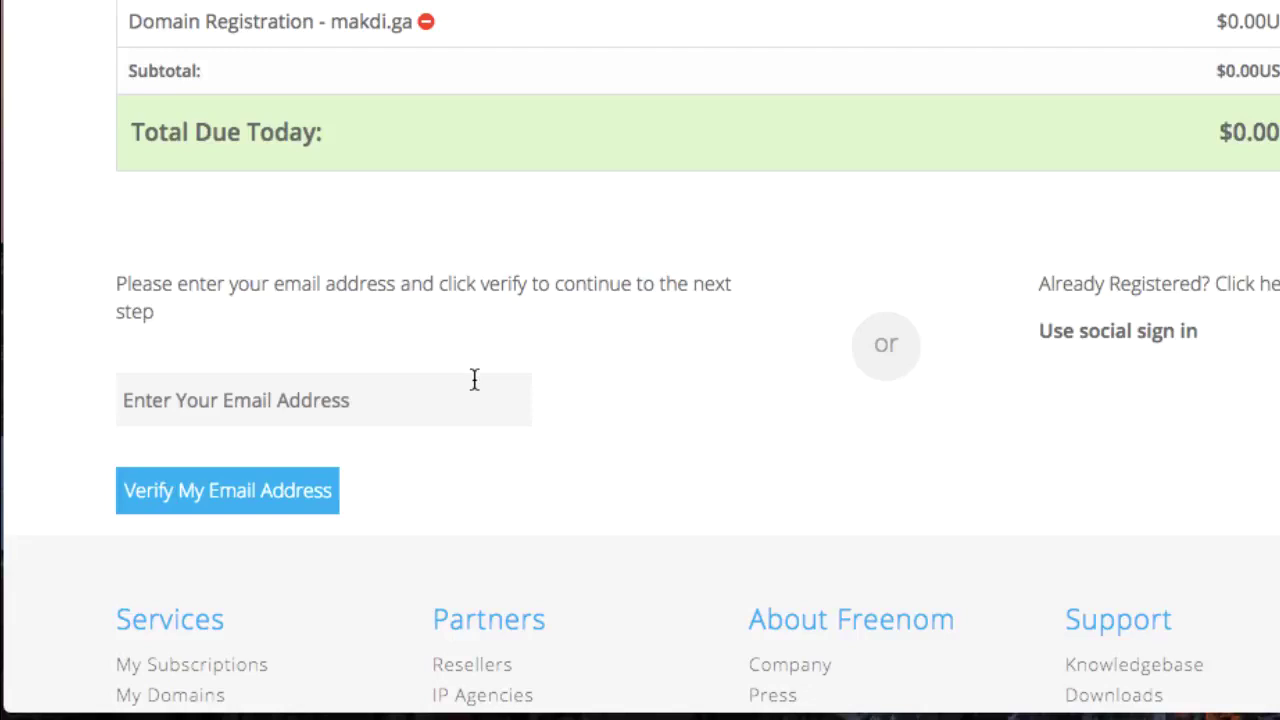
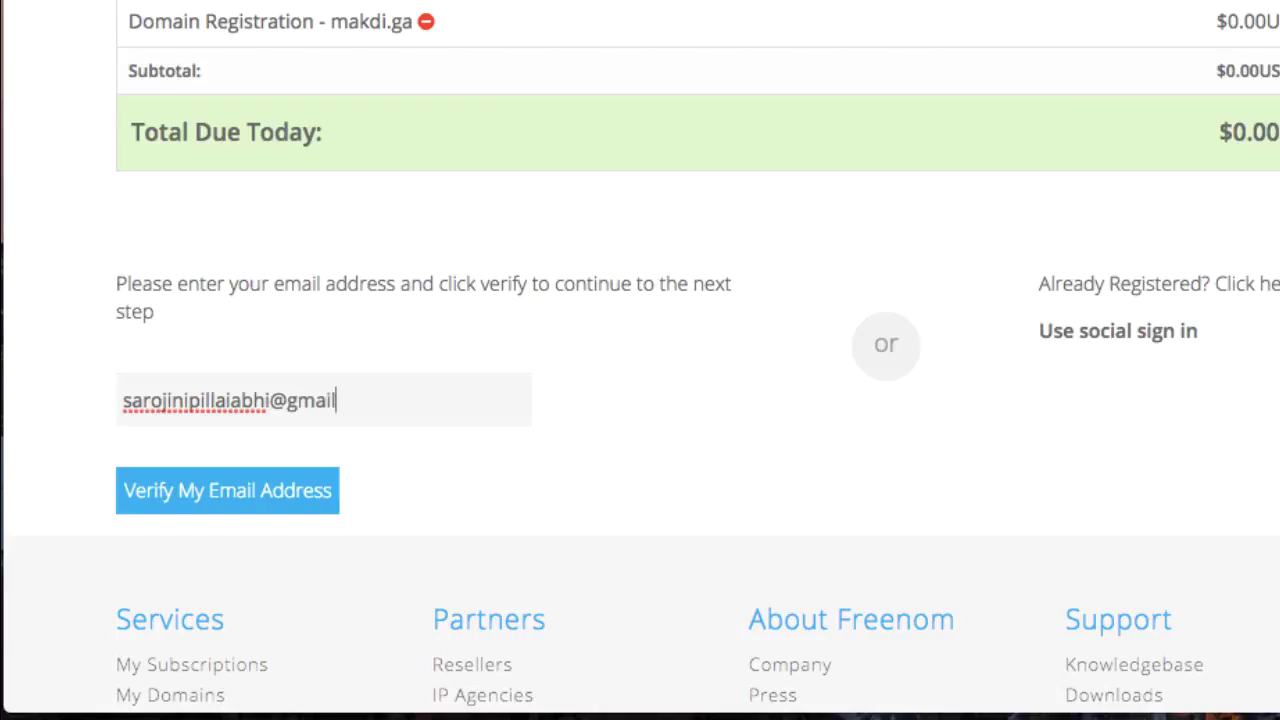
{"action": "left_click", "coordinate": [309, 500]}
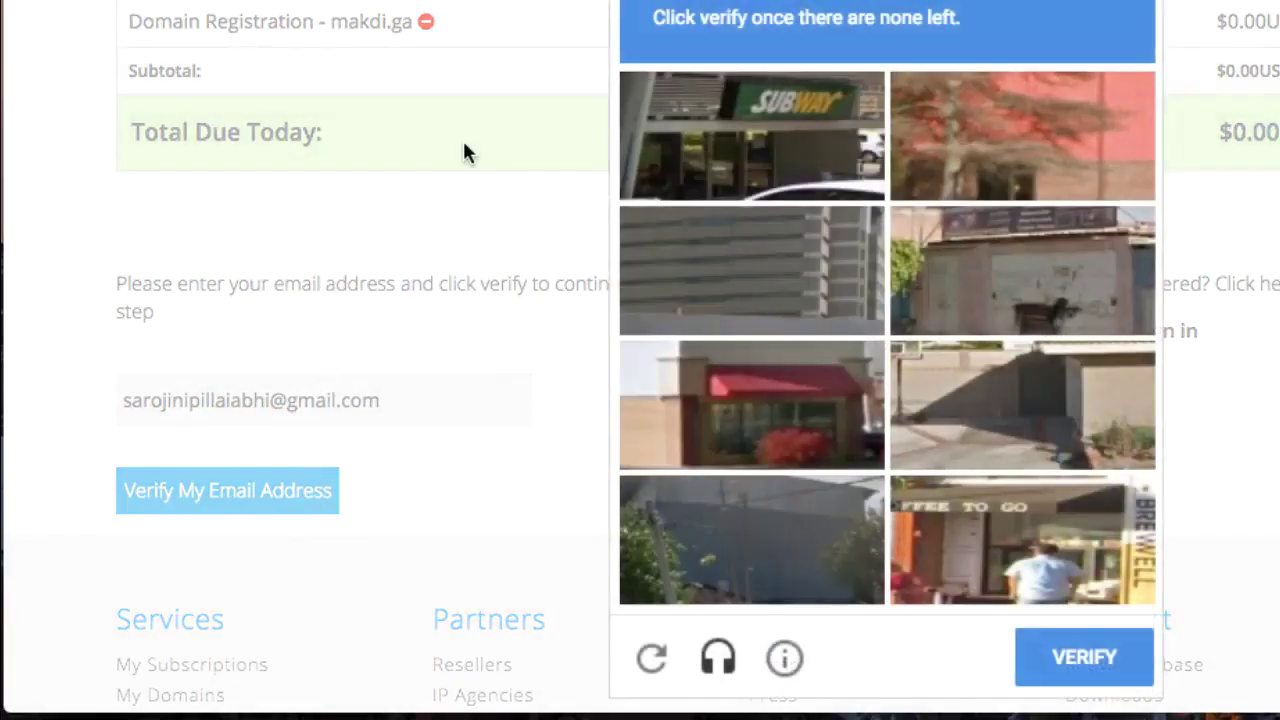
Step: Solve the reCAPTCHA car-picture challenge and review the emailed-verification notice
{"action": "left_click", "coordinate": [815, 163]}
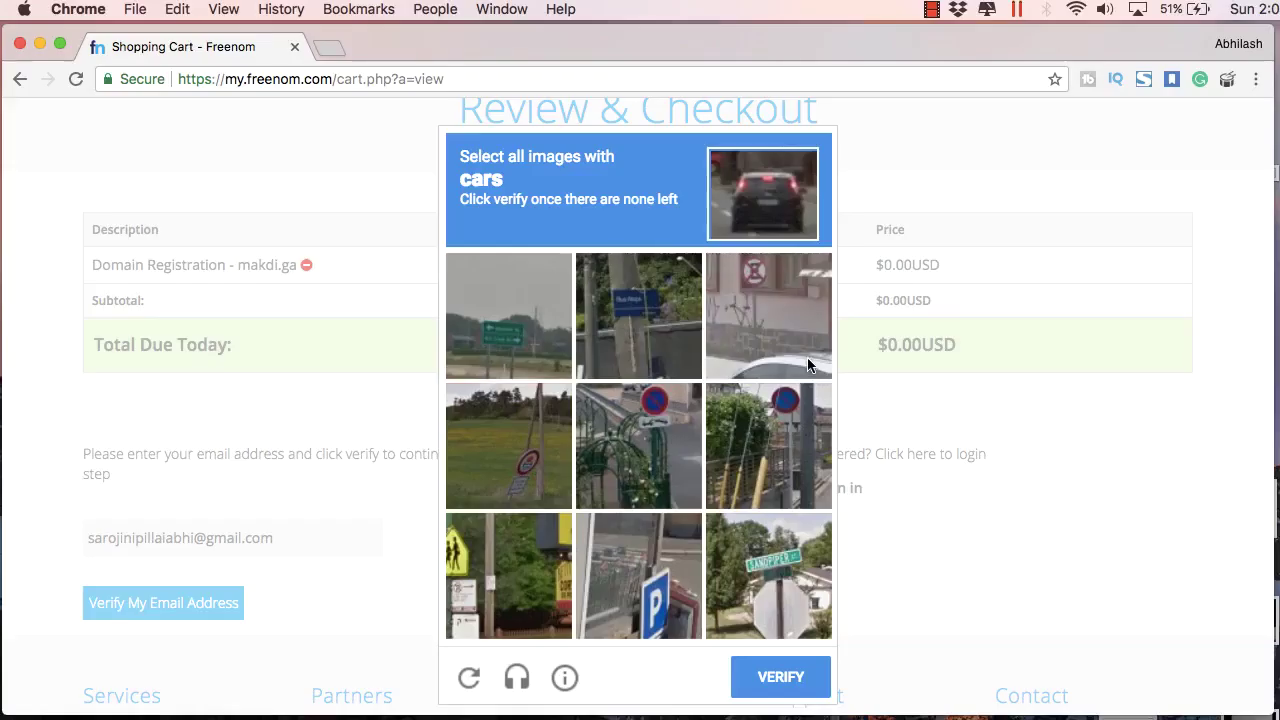
{"action": "left_click", "coordinate": [1117, 161]}
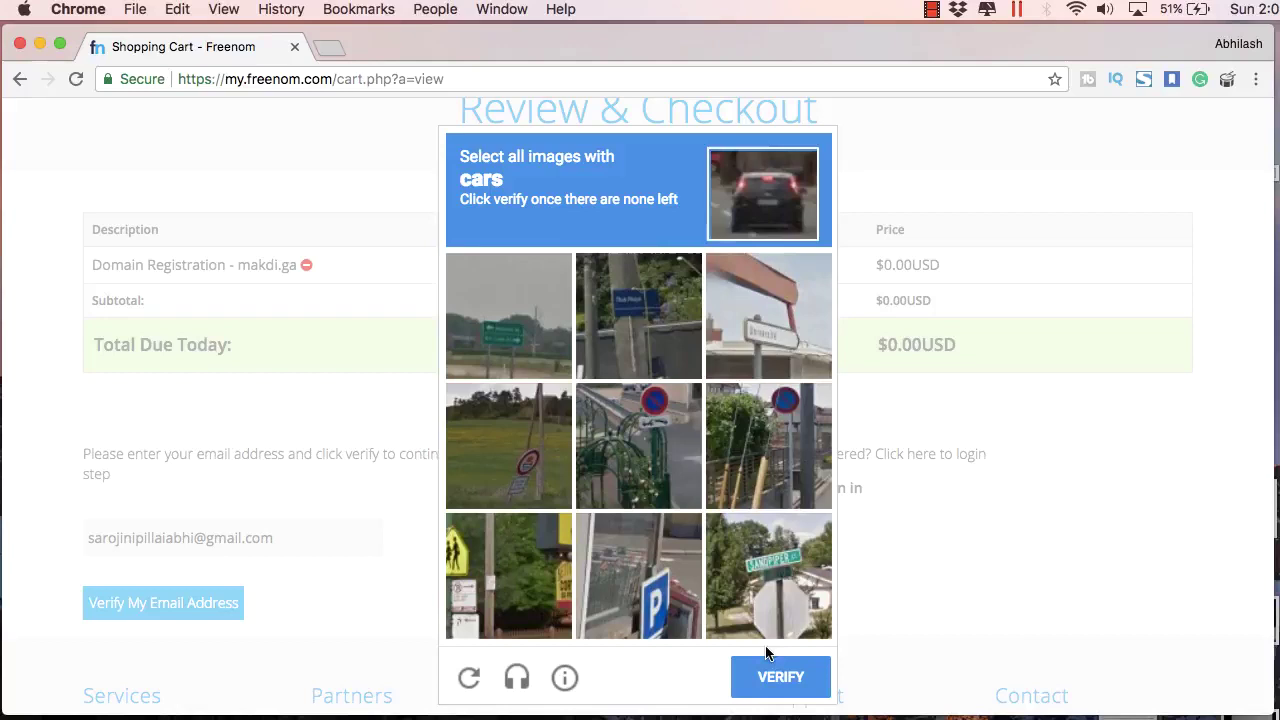
{"action": "left_click", "coordinate": [772, 672]}
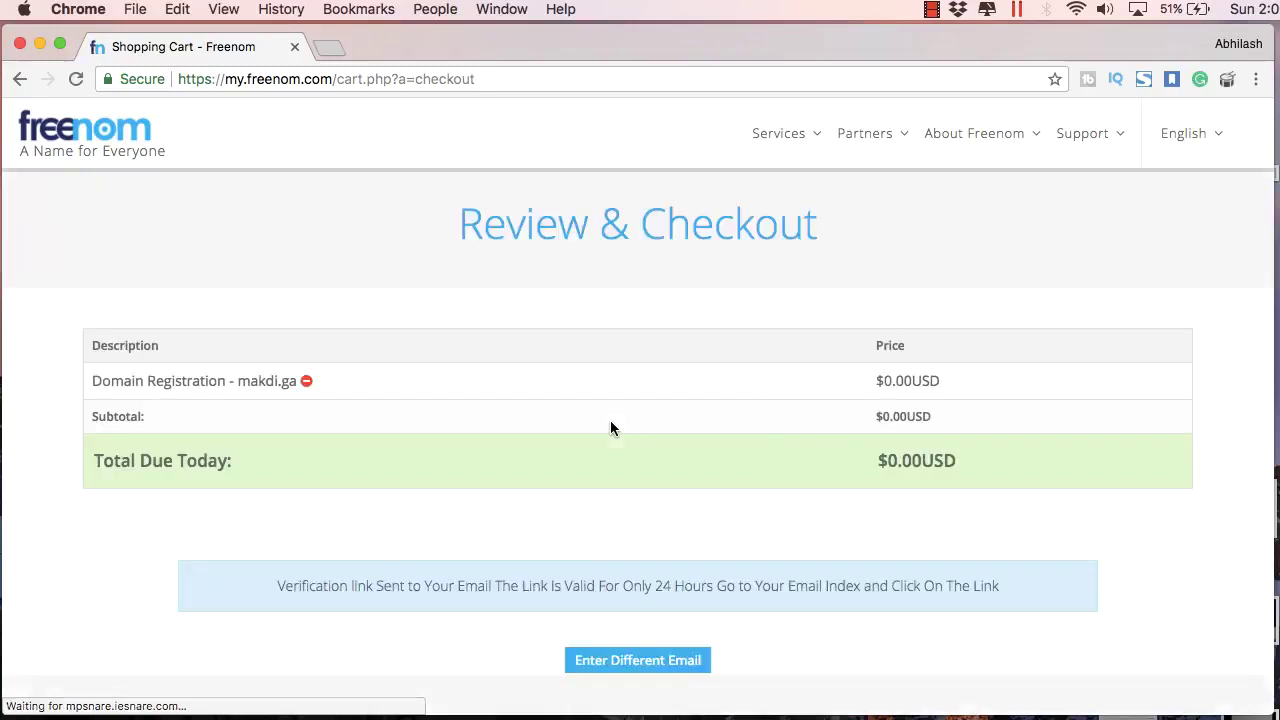
{"action": "scroll", "coordinate": [690, 496], "scroll_direction": "down", "scroll_amount": 1}
{"action": "scroll", "coordinate": [690, 496], "scroll_direction": "down", "scroll_amount": 1}
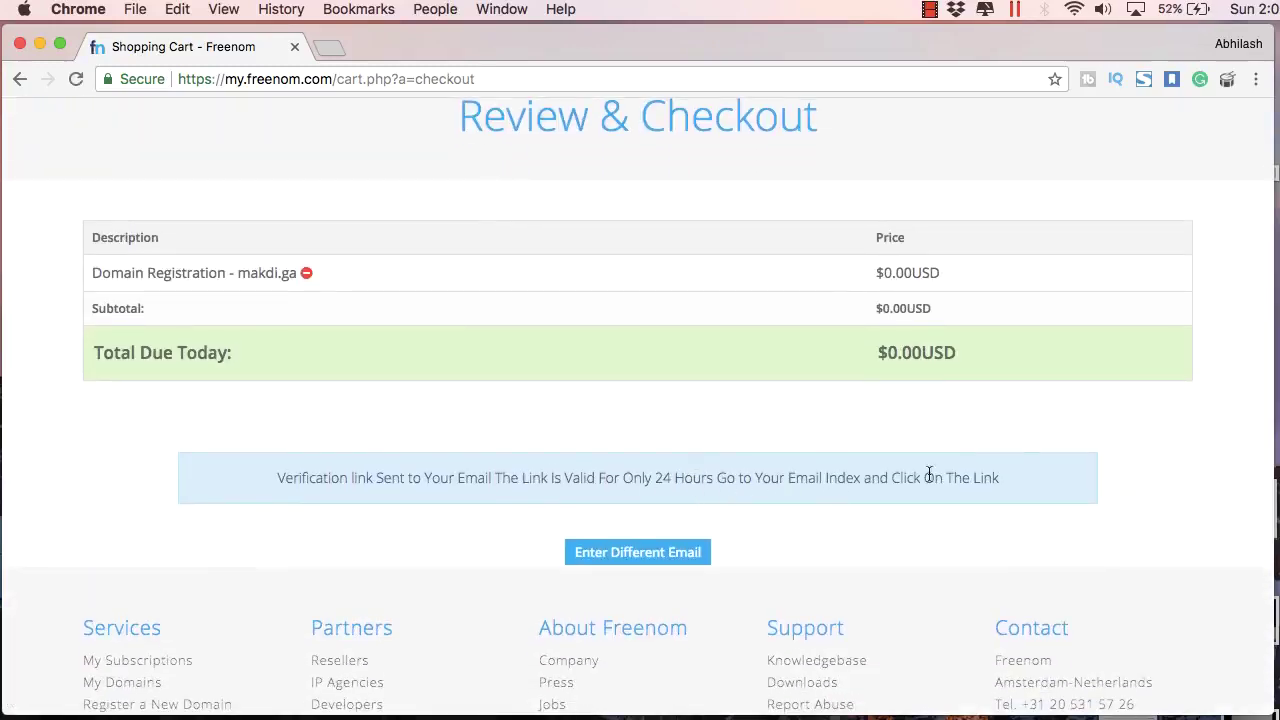
{"action": "left_click_drag", "start_coordinate": [961, 478], "coordinate": [454, 474]}
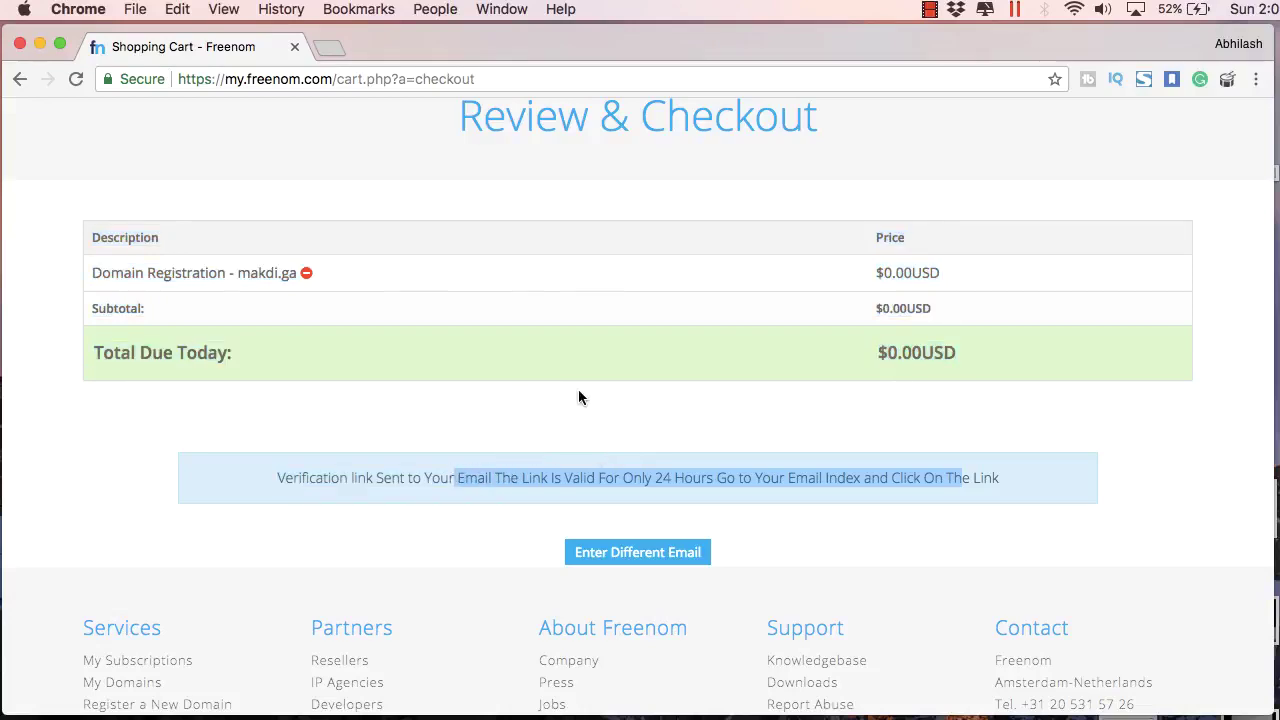
Step: Load gmail.com in a new tab and enter the account e-mail to sign in
{"action": "left_click", "coordinate": [328, 46]}
{"action": "type", "text": "gmail.com"}
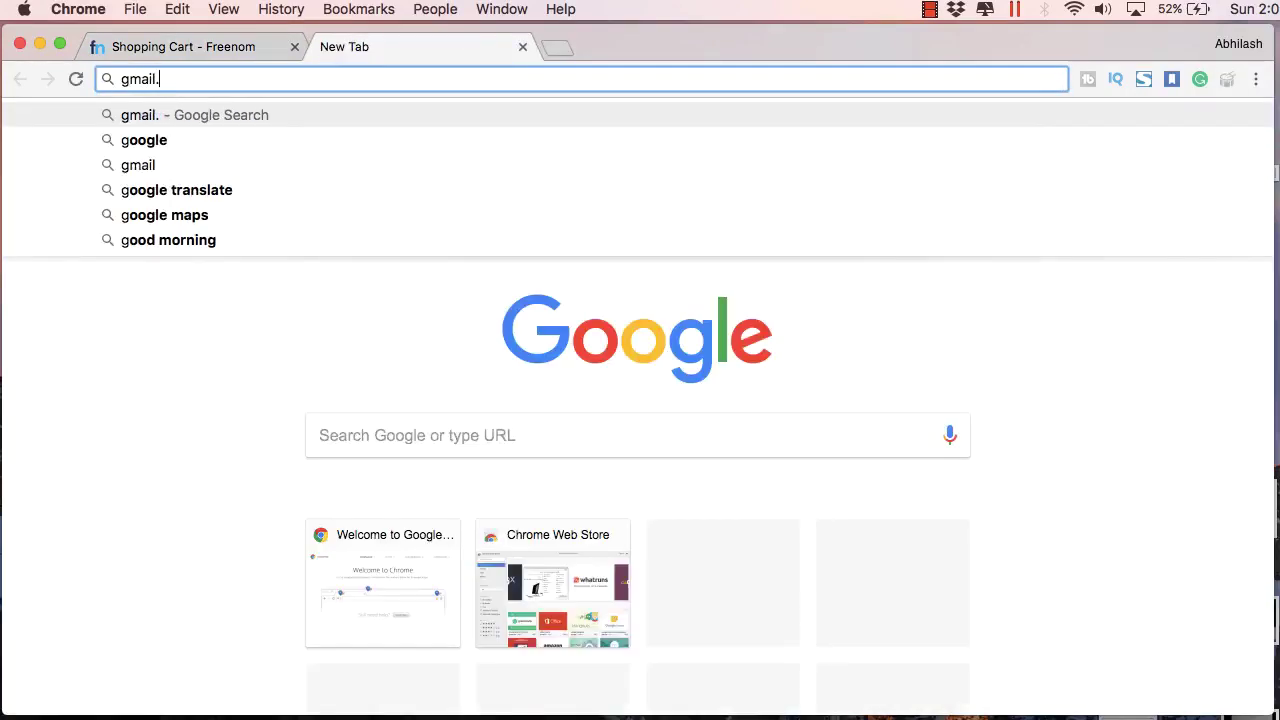
{"action": "key", "text": "Return"}
{"action": "left_click", "coordinate": [577, 369]}
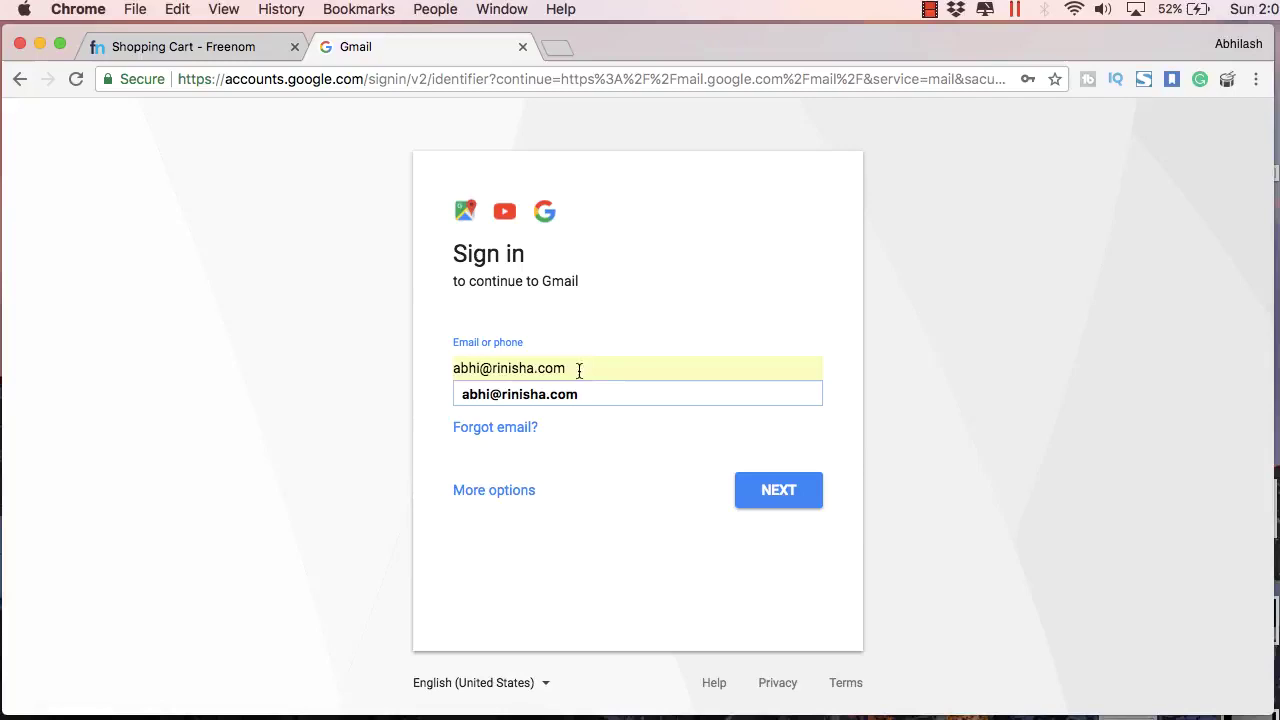
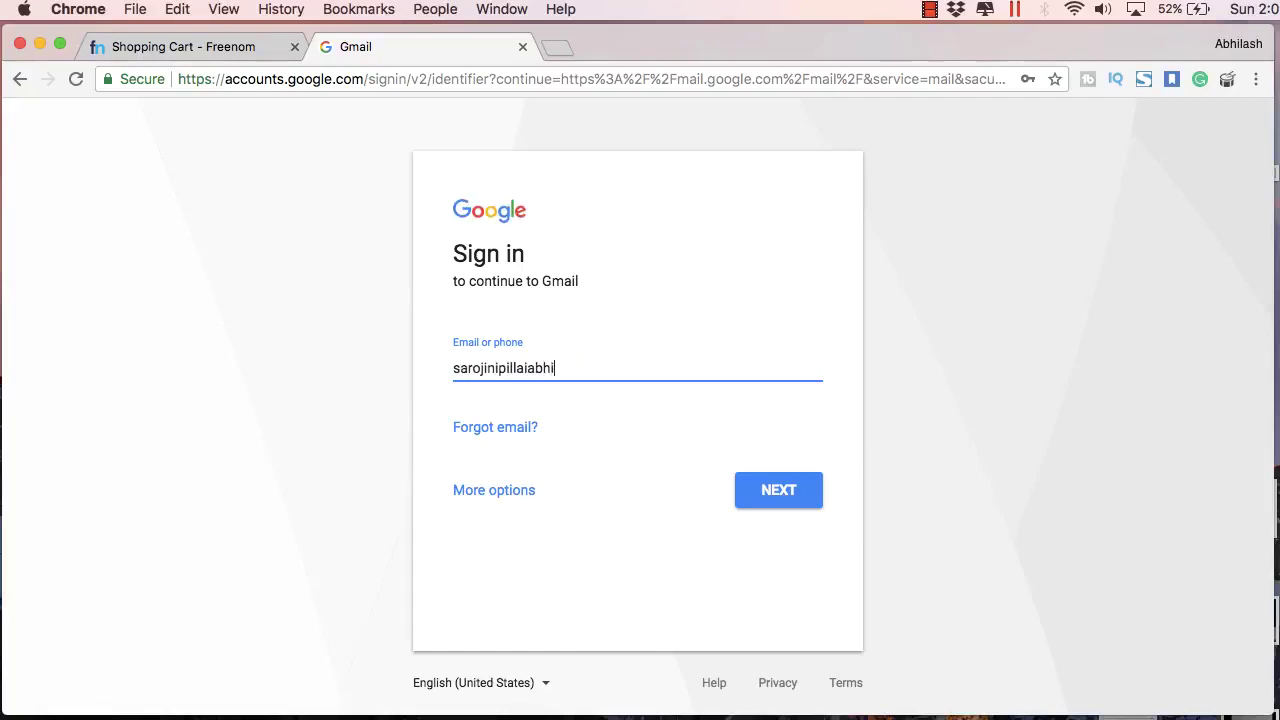
{"action": "key", "text": "Return"}
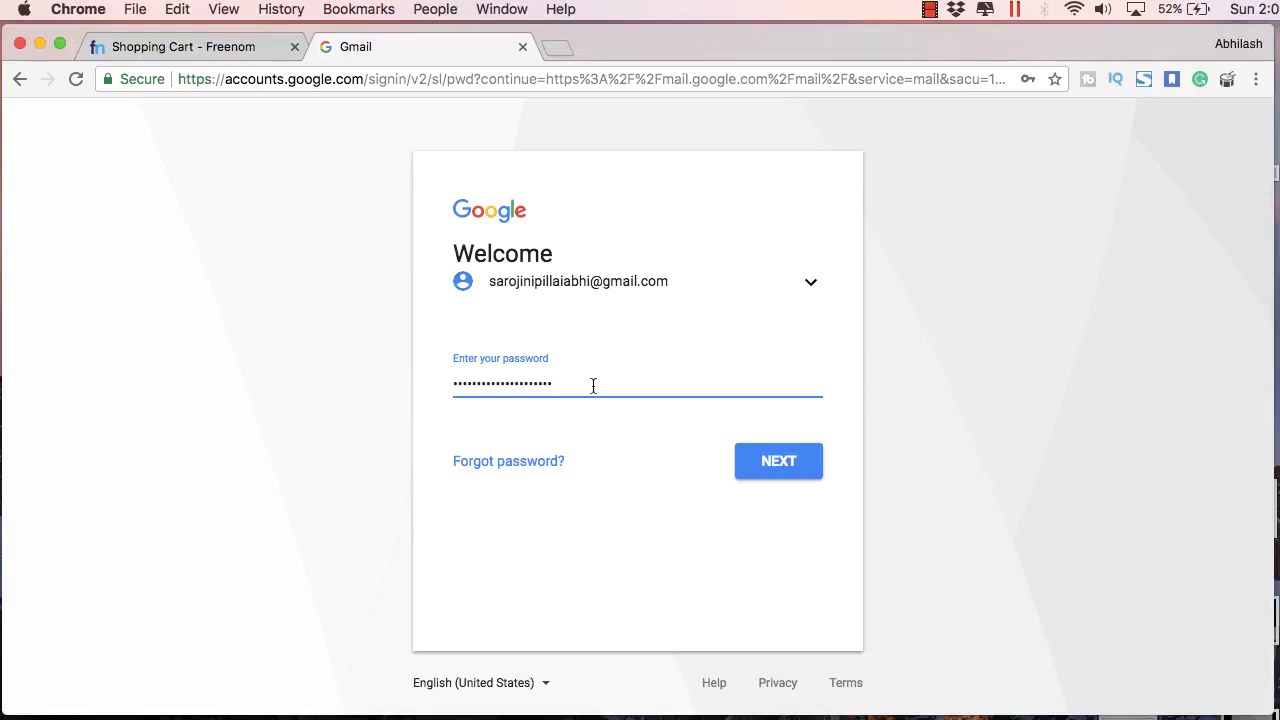
Step: Re-enter the account password, sign in, and open the Freenom Email Verification message
{"action": "key", "text": "super+a"}
{"action": "type", "text": "s"}
{"action": "key", "text": "Return"}
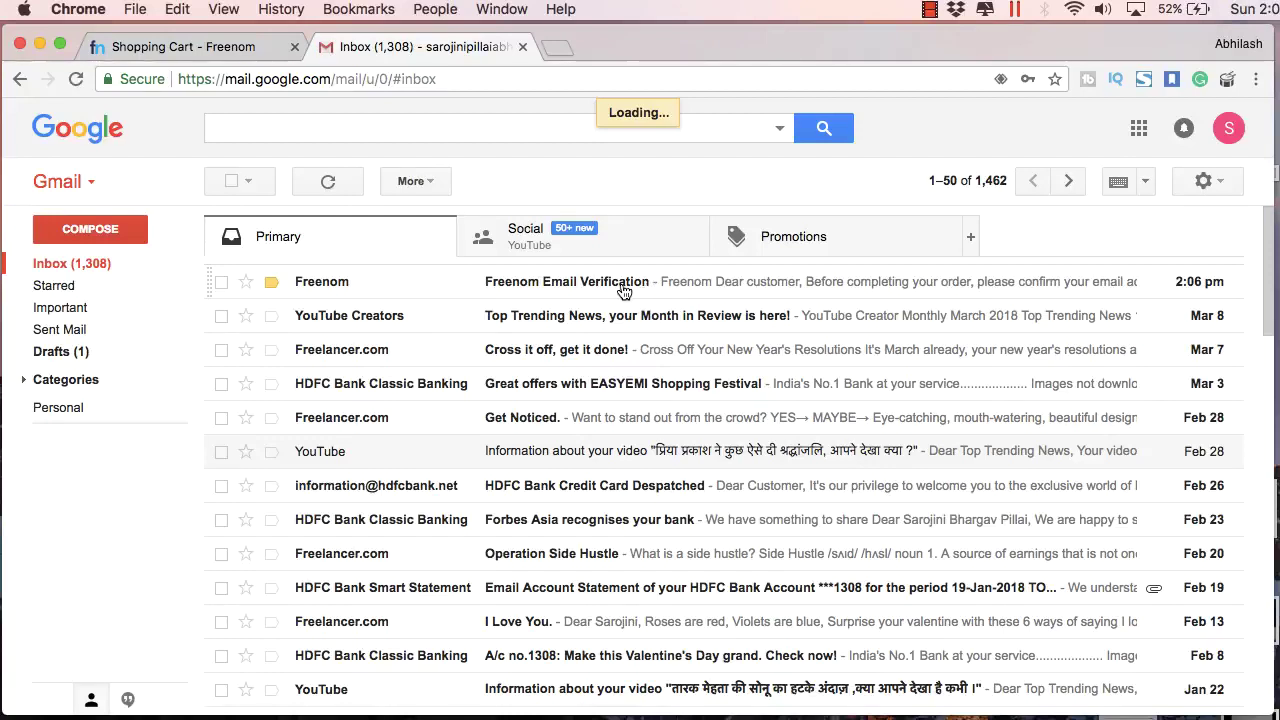
{"action": "left_click", "coordinate": [622, 288]}
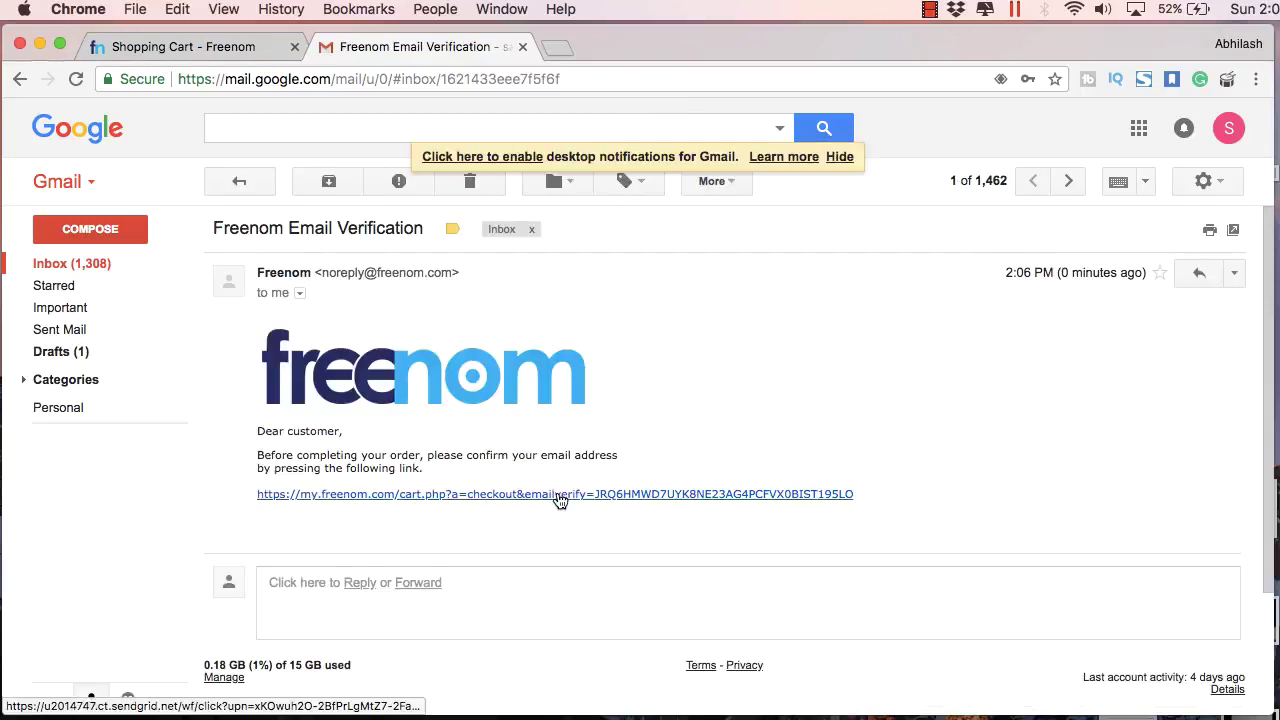
Step: Confirm the email via the link and fill in the name and address fields of Your Details
{"action": "left_click", "coordinate": [557, 493]}
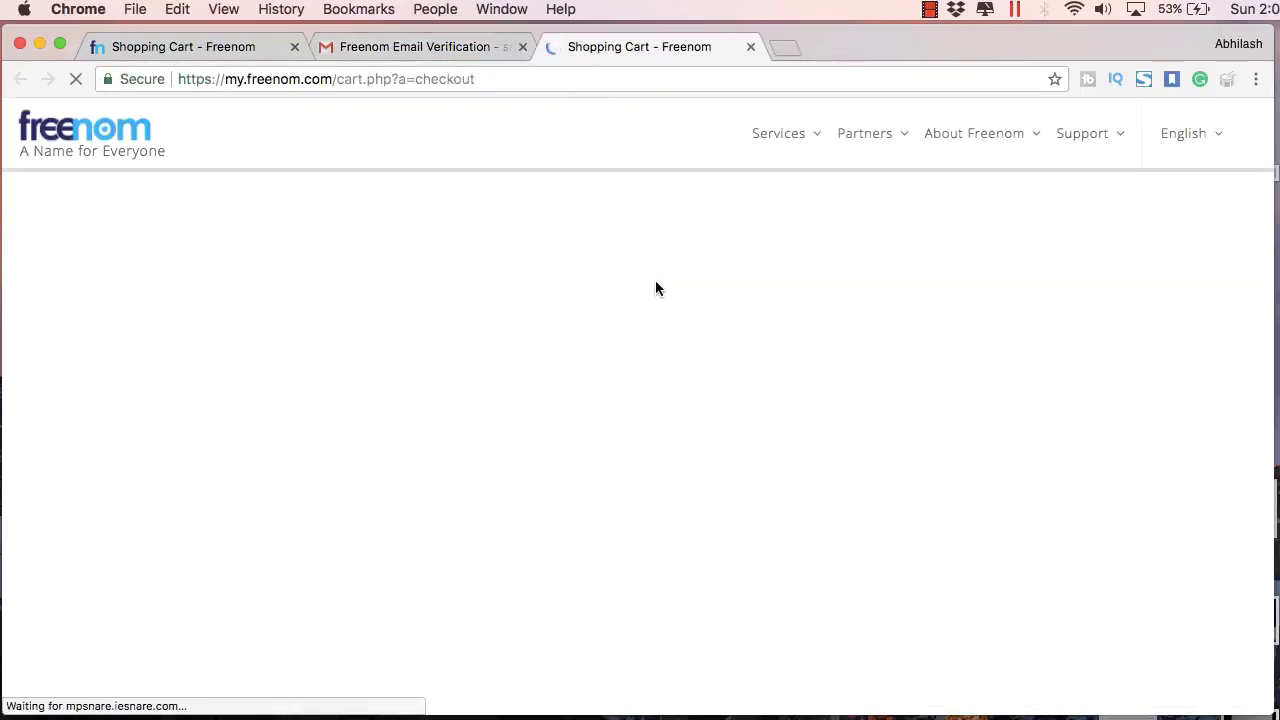
{"action": "scroll", "coordinate": [686, 394], "scroll_direction": "down", "scroll_amount": 5}
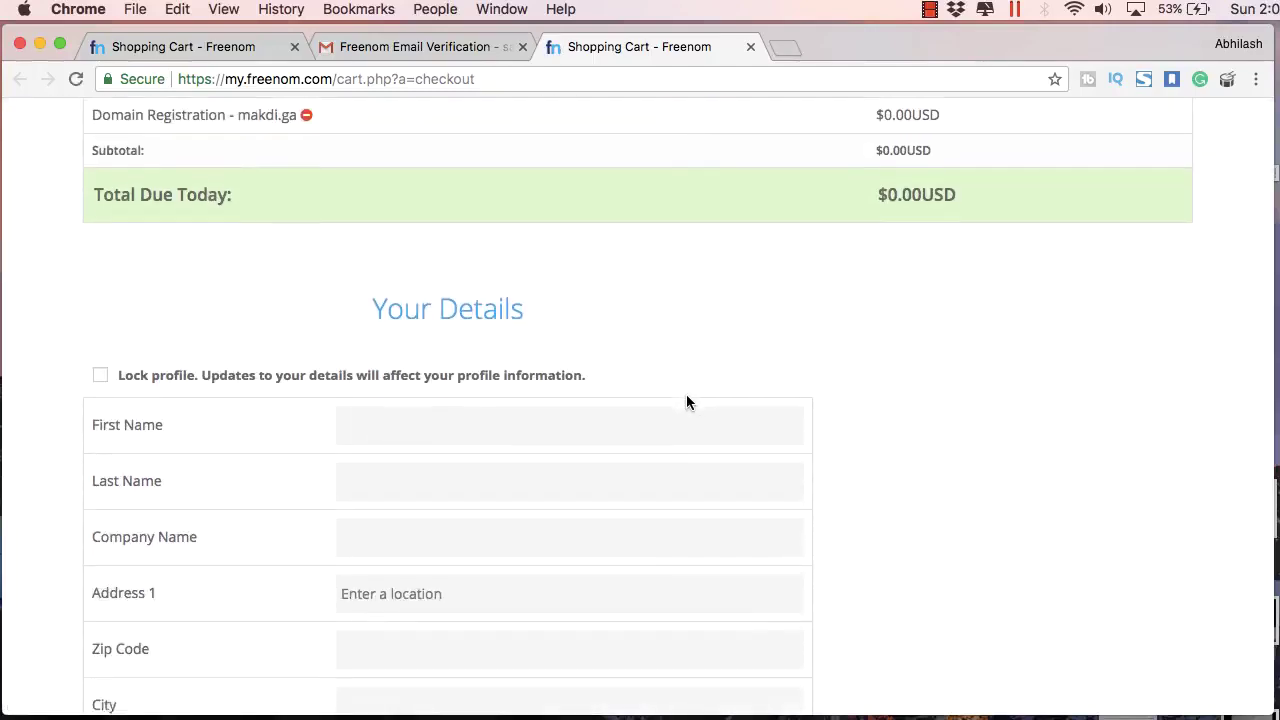
{"action": "left_click", "coordinate": [516, 342]}
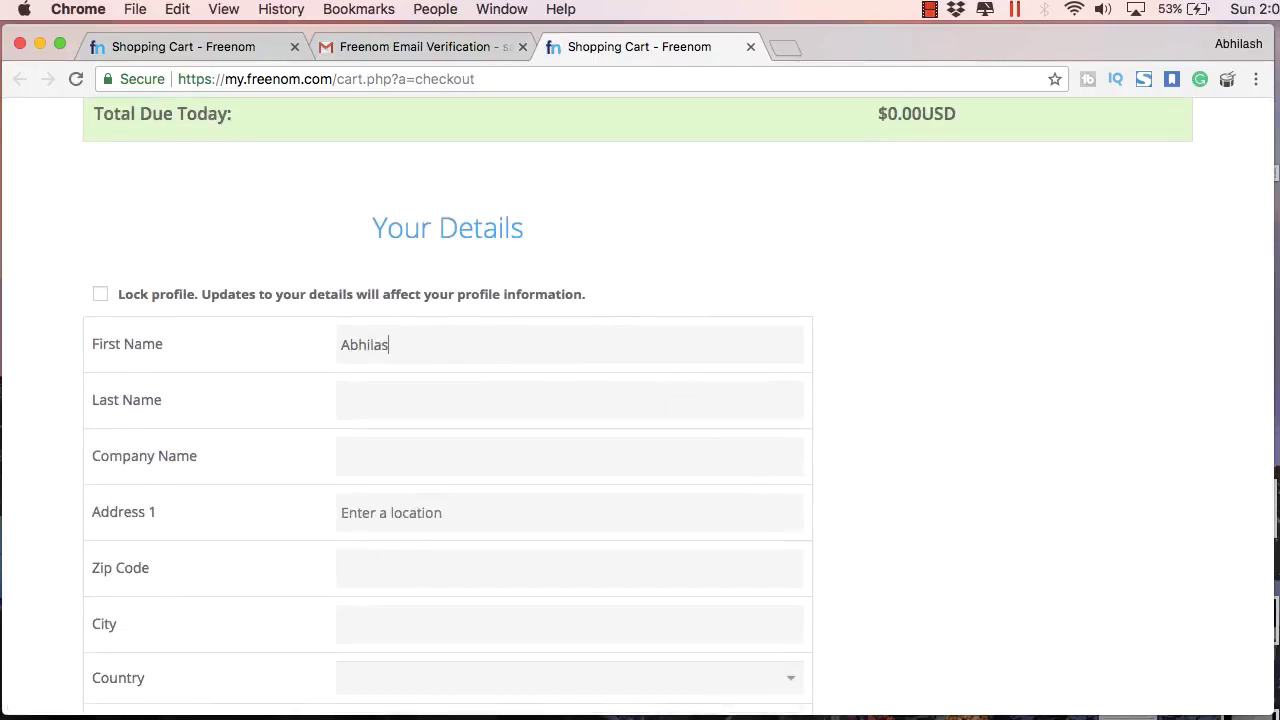
{"action": "type", "text": "Pillai"}
{"action": "scroll", "coordinate": [514, 440], "scroll_direction": "down", "scroll_amount": 1}
{"action": "key", "text": "Tab"}
{"action": "type", "text": "Latur"}
{"action": "key", "text": "Tab"}
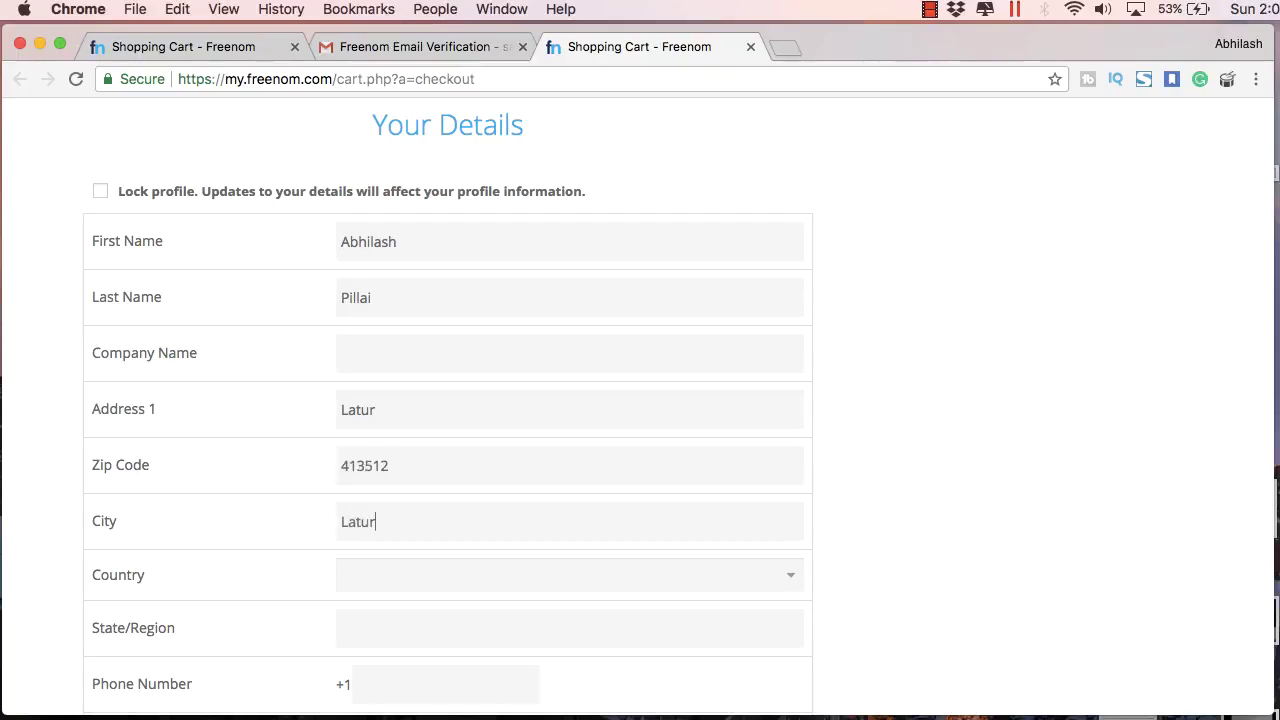
Step: Set the country to India and the state to Maharashtra
{"action": "scroll", "coordinate": [451, 520], "scroll_direction": "down", "scroll_amount": 1}
{"action": "left_click", "coordinate": [451, 520]}
{"action": "scroll", "coordinate": [451, 520], "scroll_direction": "down", "scroll_amount": 5}
{"action": "left_click", "coordinate": [422, 615]}
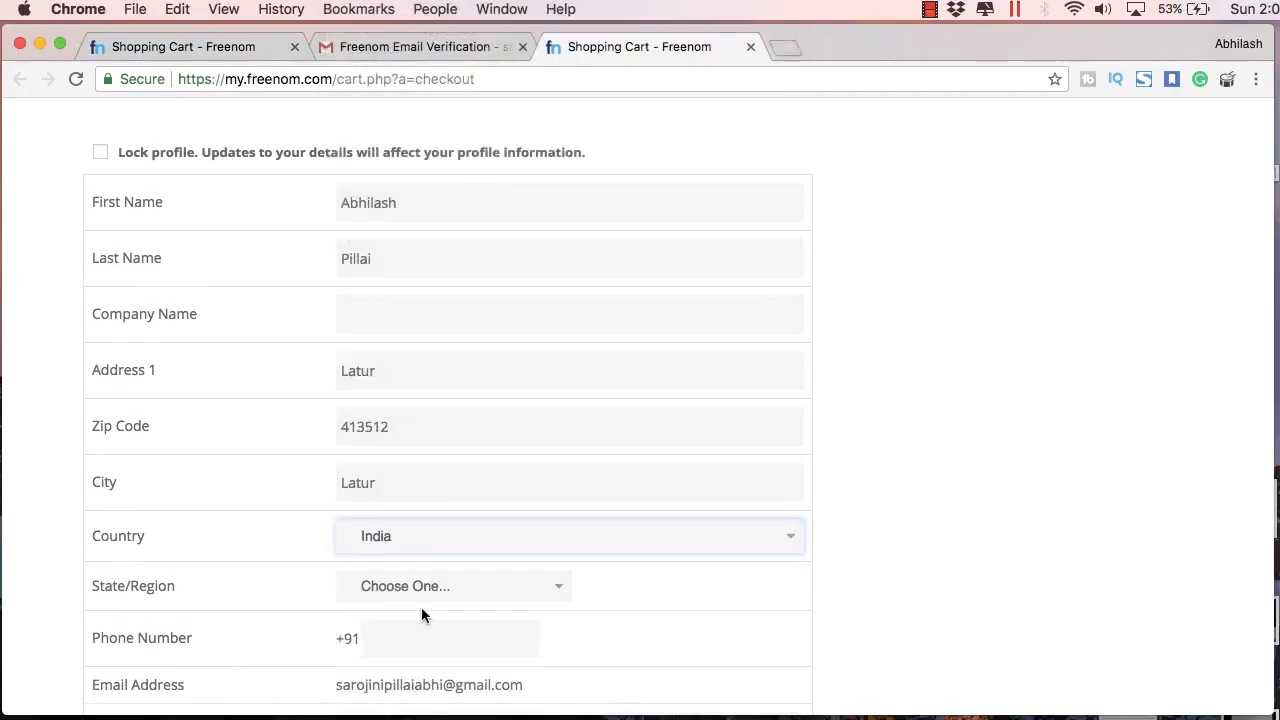
{"action": "left_click", "coordinate": [422, 590]}
{"action": "scroll", "coordinate": [445, 600], "scroll_direction": "down", "scroll_amount": 3}
{"action": "left_click", "coordinate": [403, 640]}
{"action": "scroll", "coordinate": [417, 500], "scroll_direction": "down", "scroll_amount": 2}
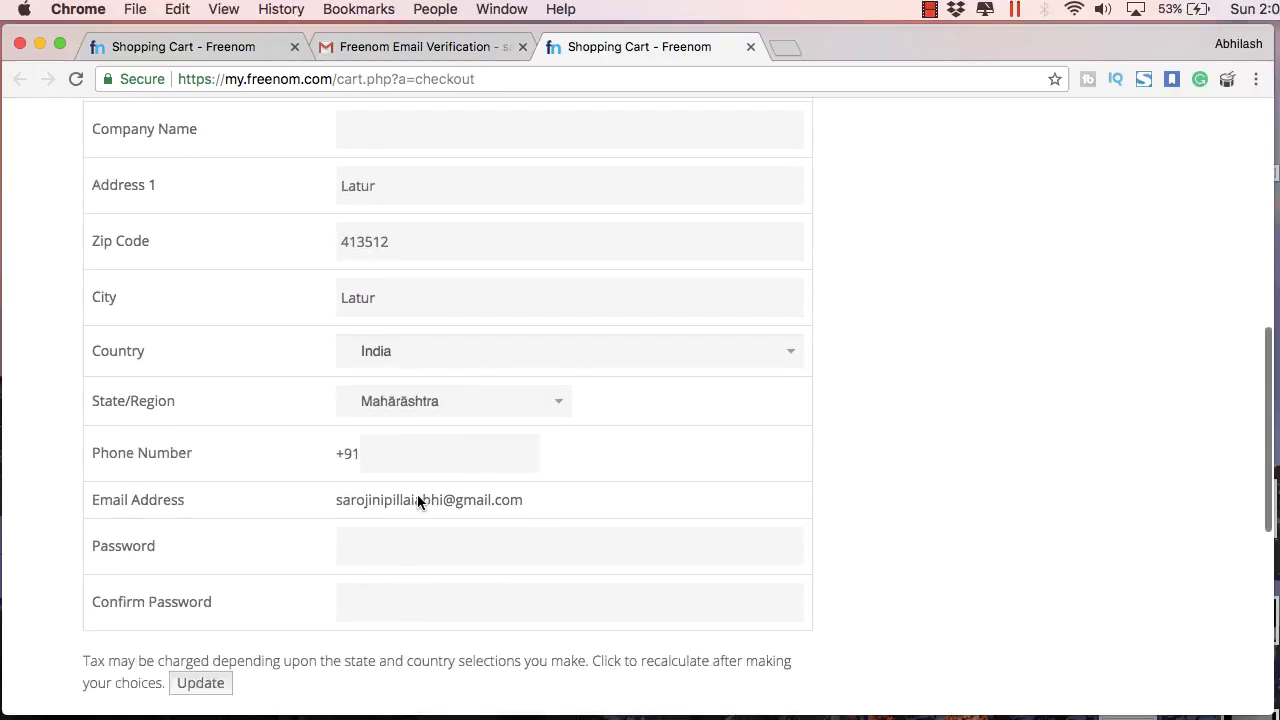
{"action": "scroll", "coordinate": [400, 520], "scroll_direction": "down", "scroll_amount": 2}
Step: Enter the account password, accept the terms, and complete the makdi.ga order
{"action": "left_click", "coordinate": [510, 418]}
{"action": "type", "text": "abc"}
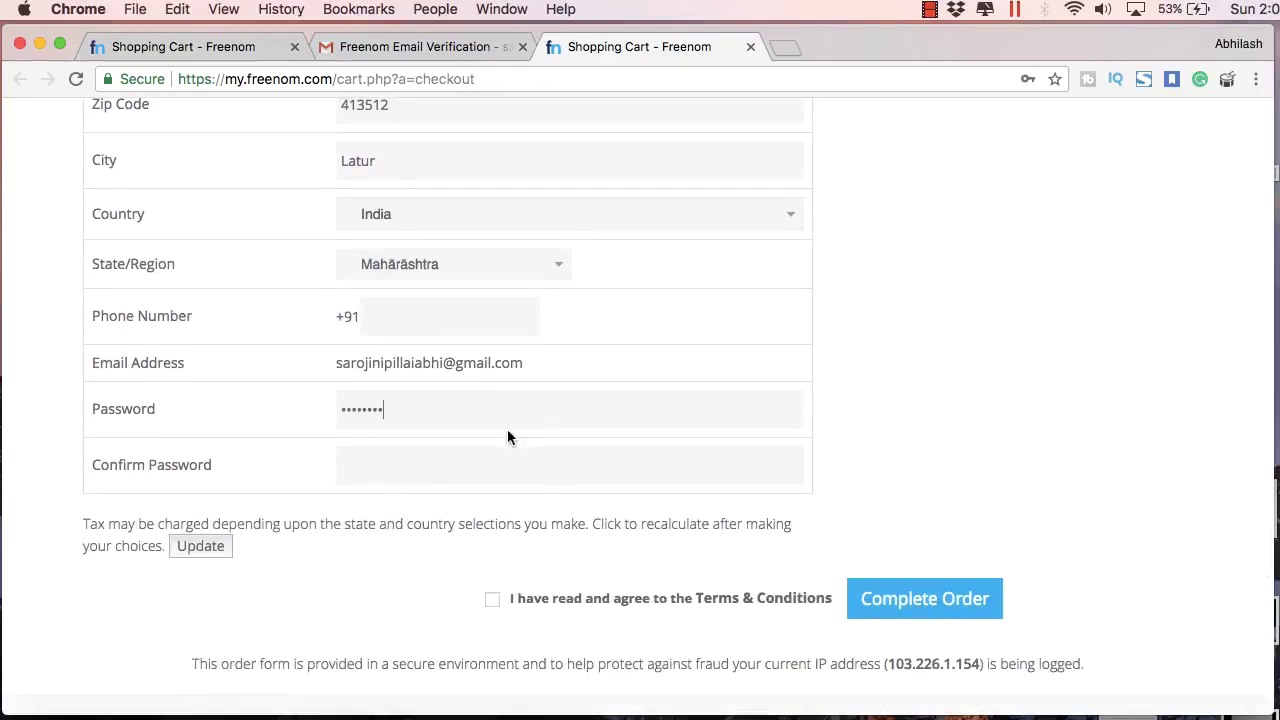
{"action": "left_click", "coordinate": [492, 598]}
{"action": "left_click", "coordinate": [900, 598]}
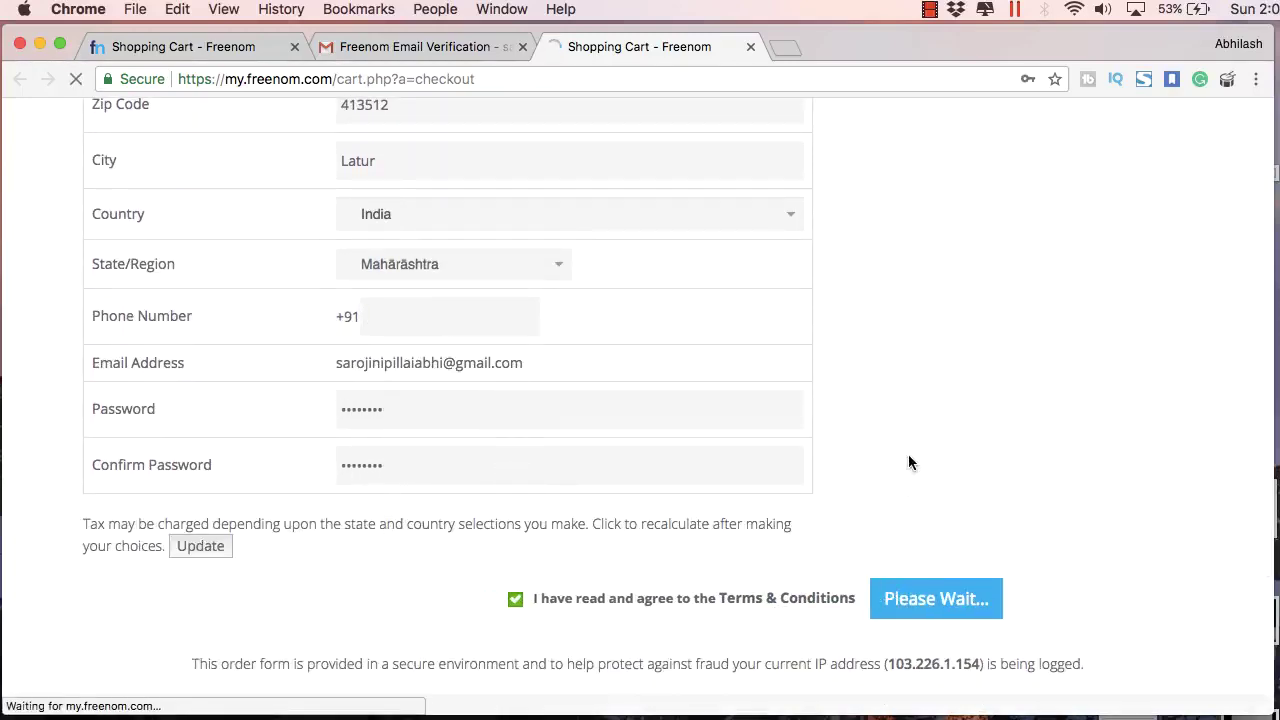
{"action": "scroll", "coordinate": [858, 430], "scroll_direction": "down", "scroll_amount": 7}
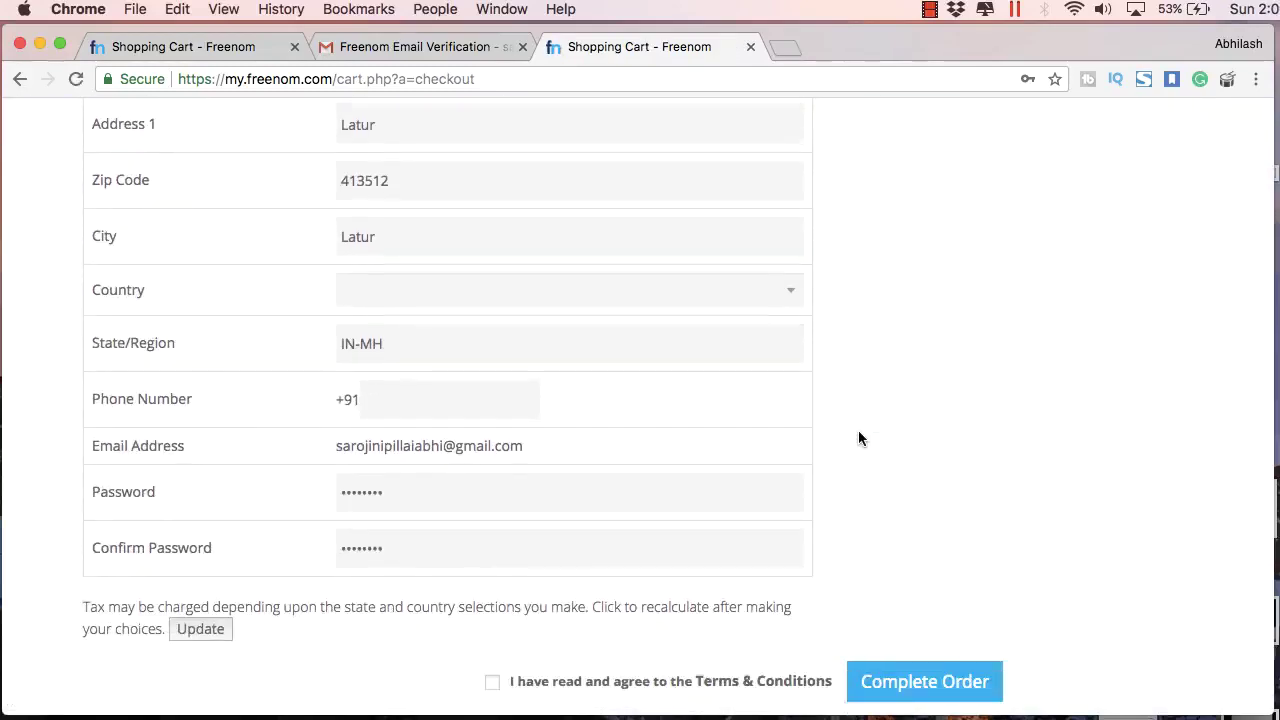
{"action": "scroll", "coordinate": [858, 430], "scroll_direction": "up", "scroll_amount": 7}
{"action": "scroll", "coordinate": [389, 305], "scroll_direction": "down", "scroll_amount": 7}
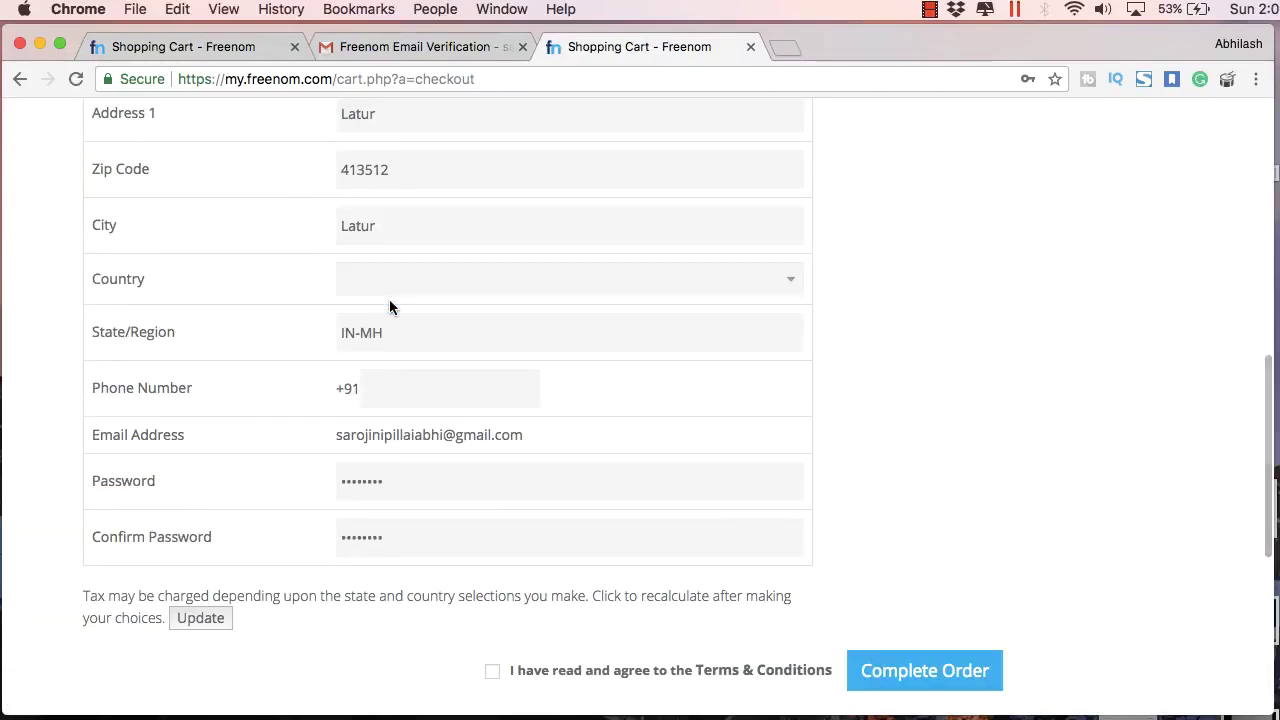
{"action": "scroll", "coordinate": [651, 531], "scroll_direction": "down", "scroll_amount": 3}
{"action": "left_click", "coordinate": [492, 506]}
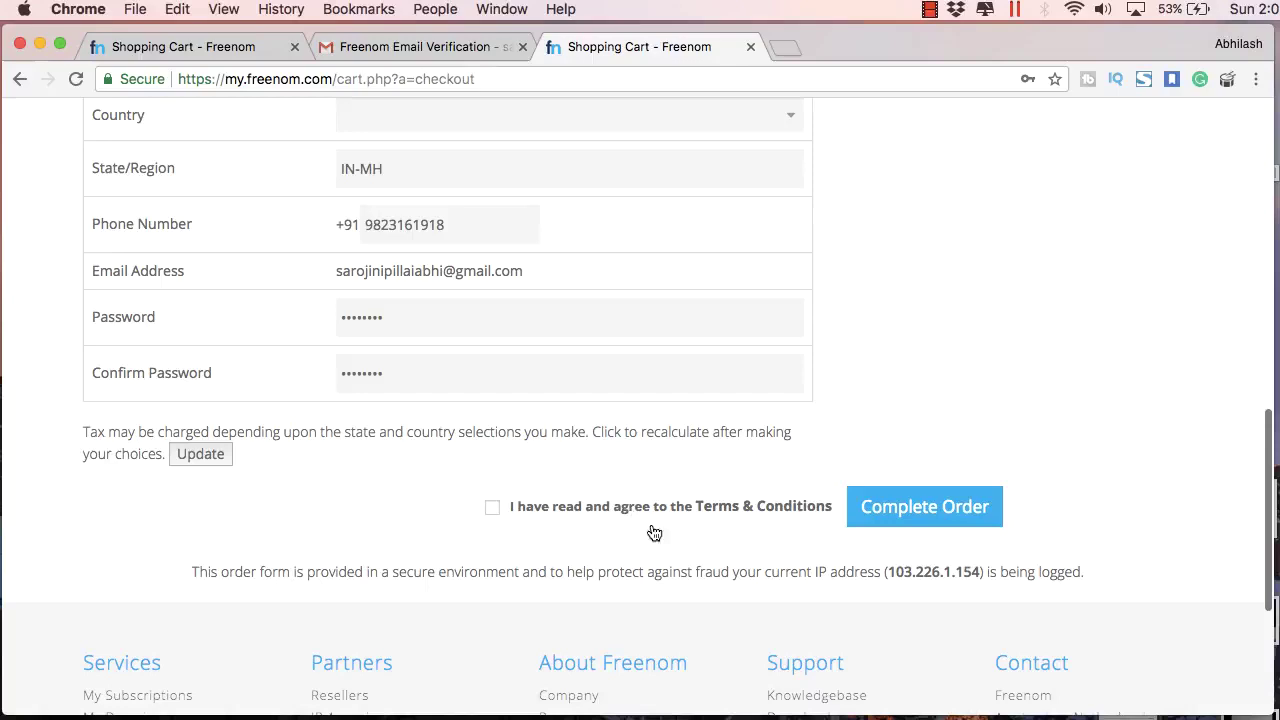
{"action": "left_click", "coordinate": [925, 506]}
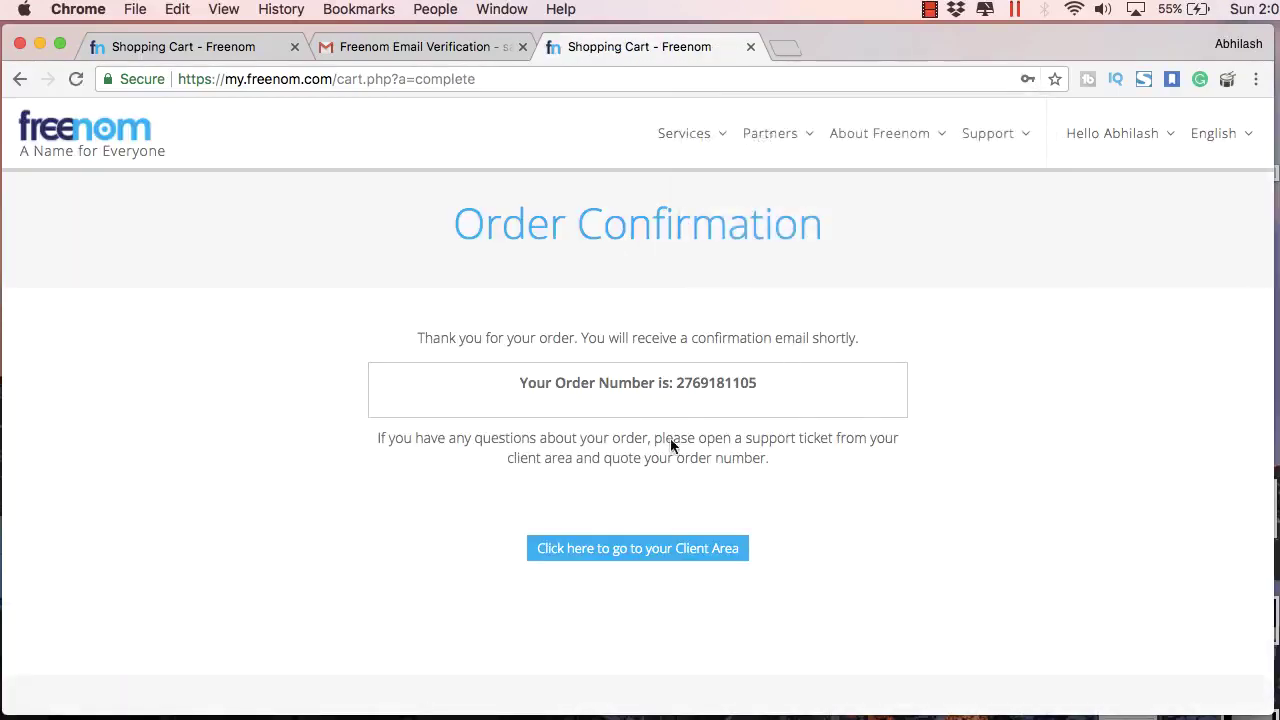
Step: Go to the Client Area and open Services > My Domains to see makdi.ga
{"action": "left_click", "coordinate": [665, 550]}
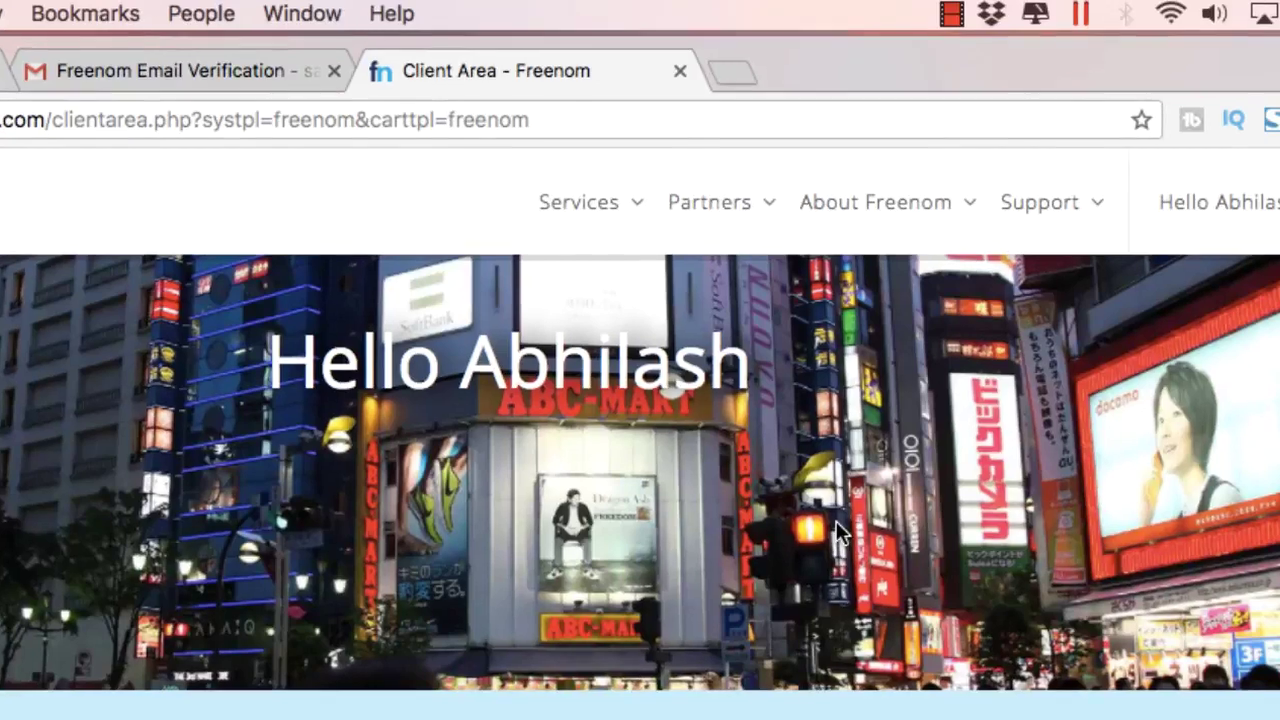
{"action": "mouse_move", "coordinate": [636, 215]}
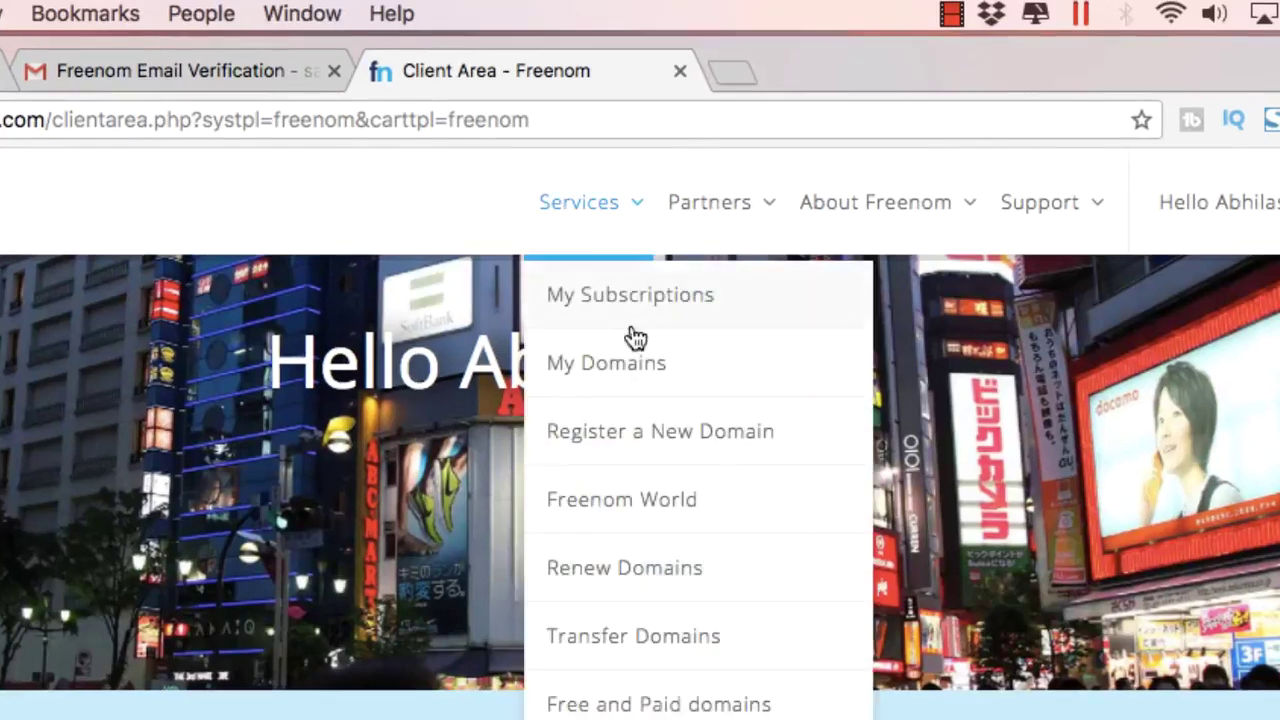
{"action": "left_click", "coordinate": [632, 352]}
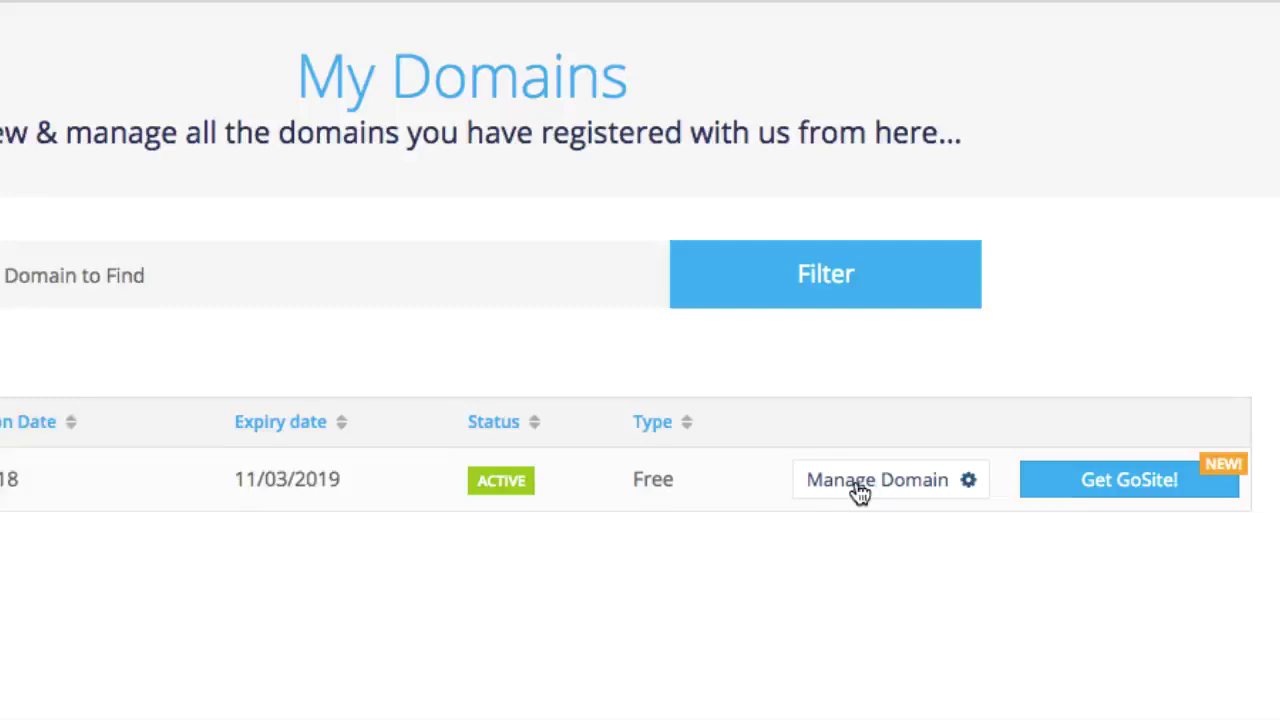
Step: Open makdi.ga's Management Tools > Nameservers page and select 'Use custom nameservers (enter below)'
{"action": "left_click", "coordinate": [843, 476]}
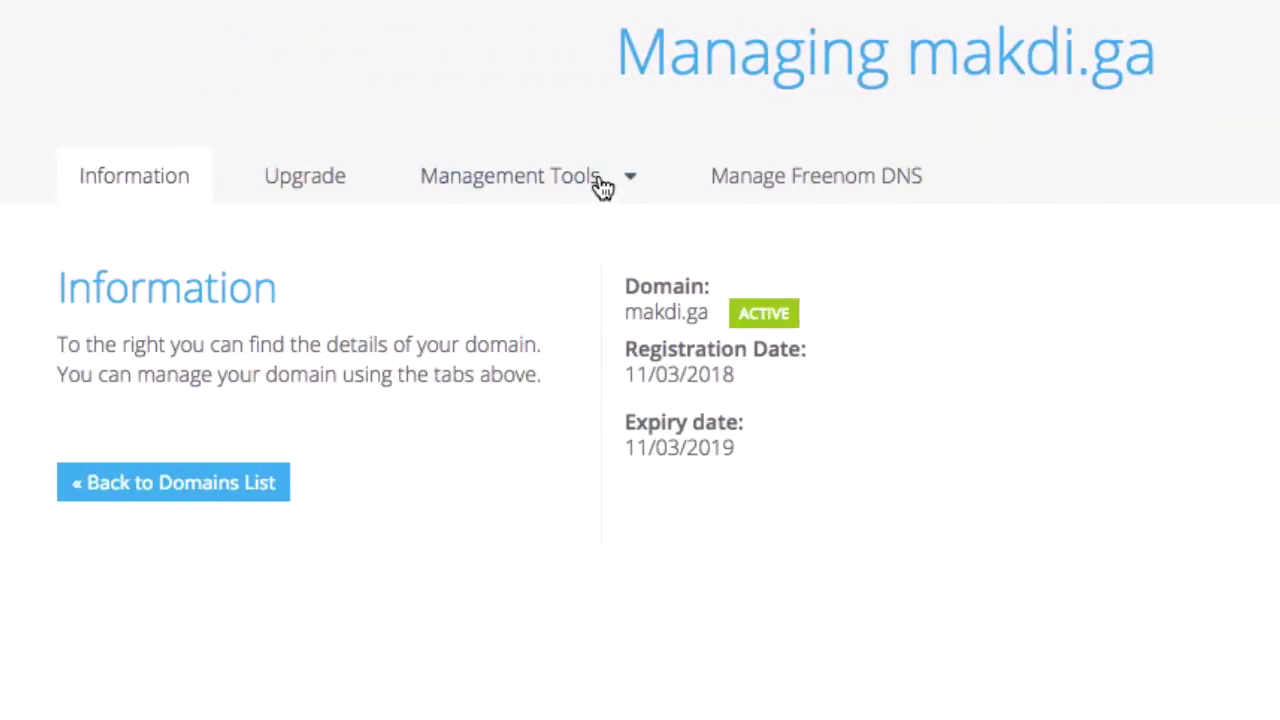
{"action": "left_click", "coordinate": [600, 180]}
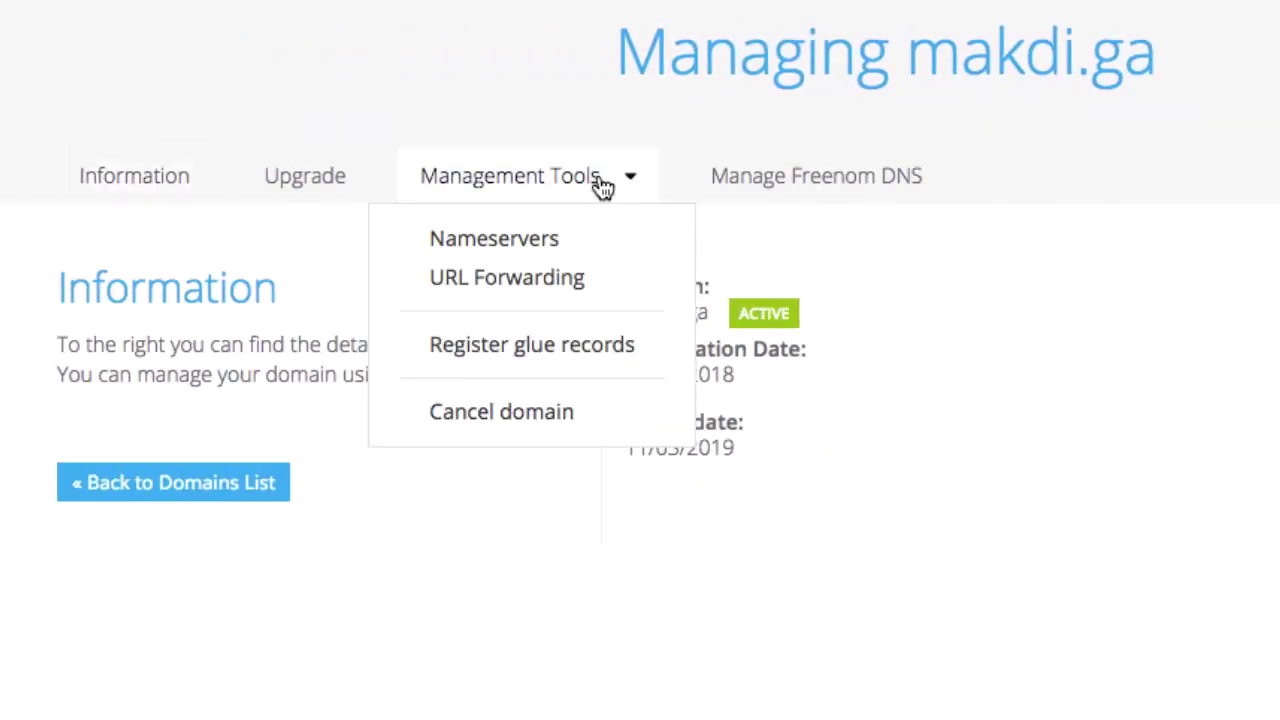
{"action": "left_click", "coordinate": [533, 242]}
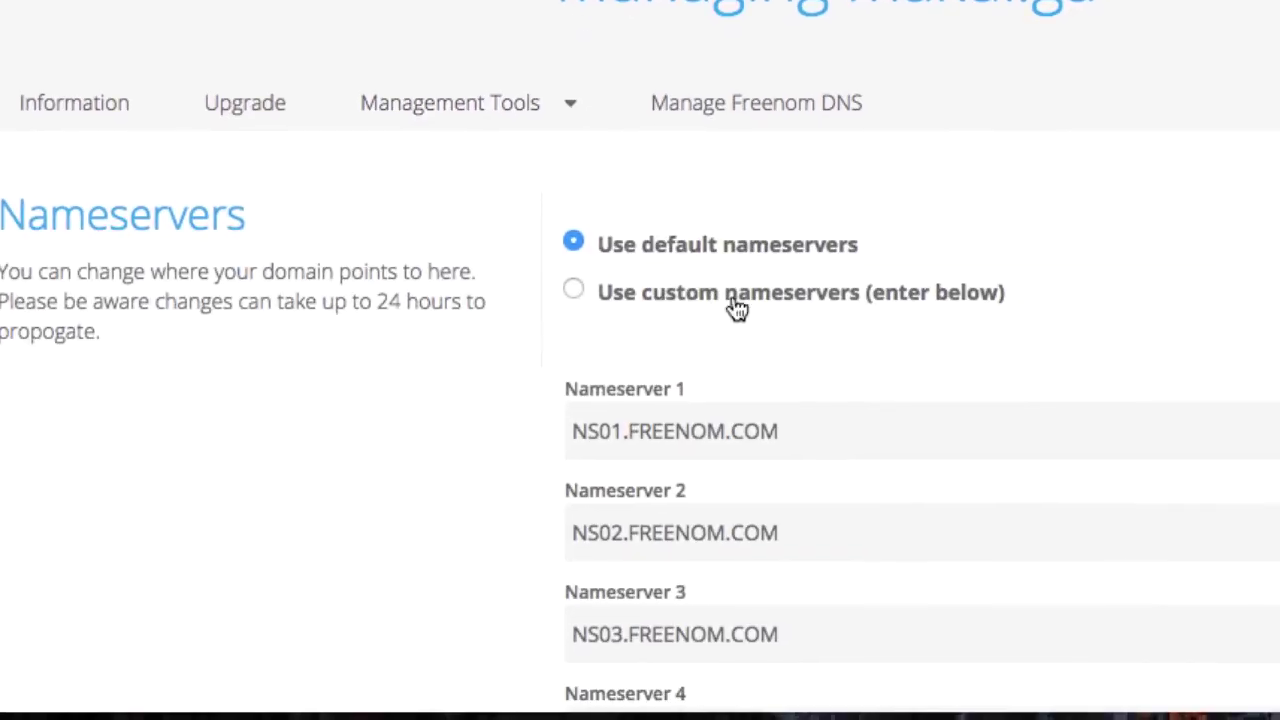
{"action": "scroll", "coordinate": [735, 306], "scroll_direction": "down", "scroll_amount": 2}
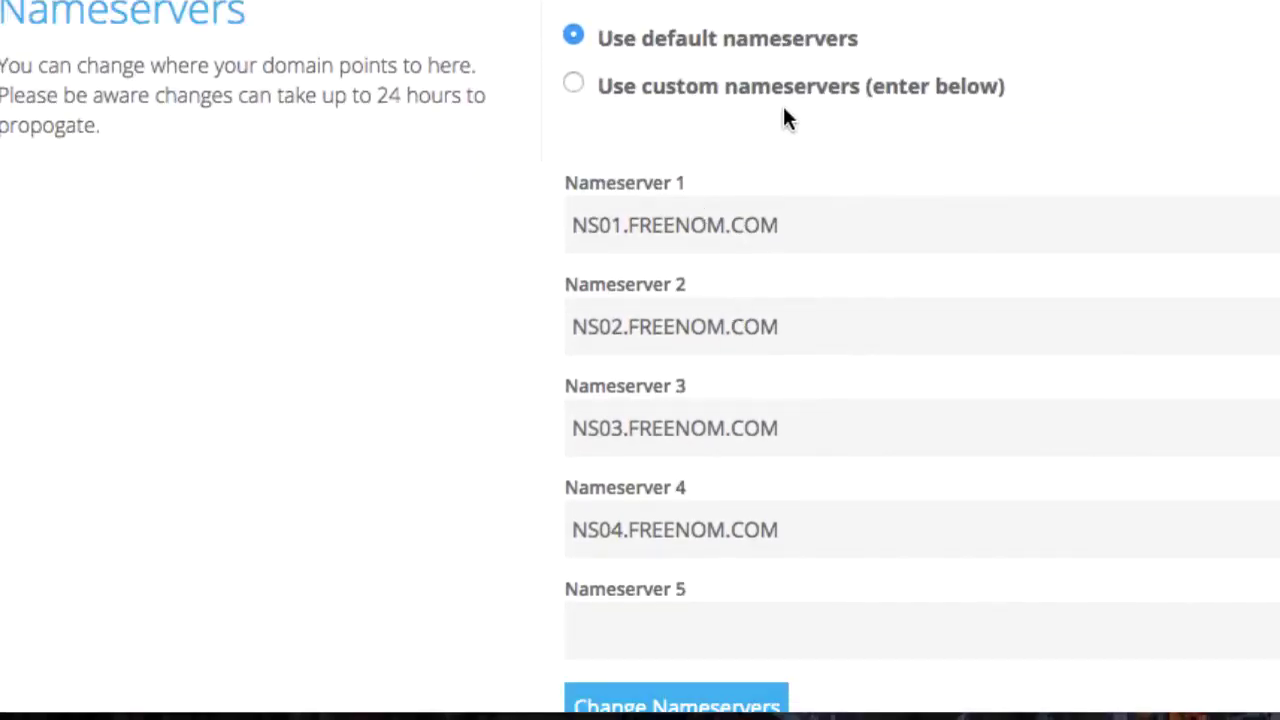
{"action": "left_click", "coordinate": [577, 84]}
{"action": "scroll", "coordinate": [745, 180], "scroll_direction": "down", "scroll_amount": 1}
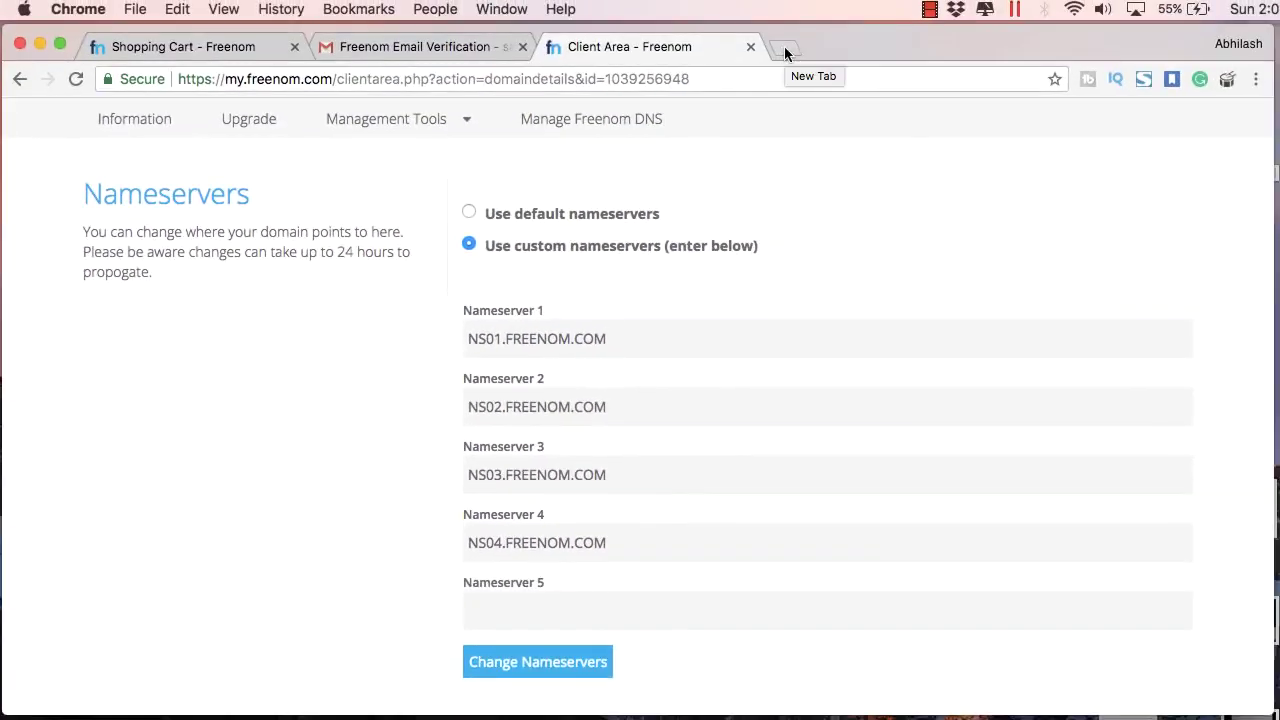
Step: Search for 'infinitefree' in a new tab and open the InfinityFree website
{"action": "left_click", "coordinate": [785, 50]}
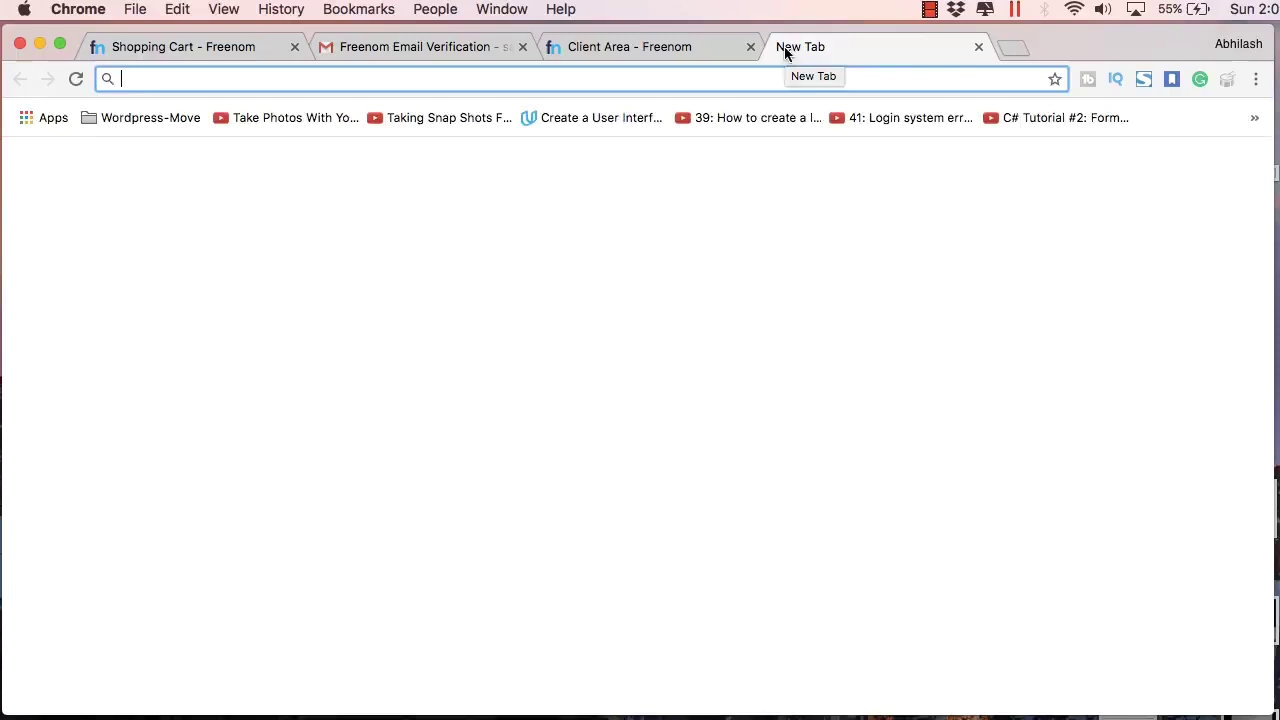
{"action": "type", "text": "infinitef"}
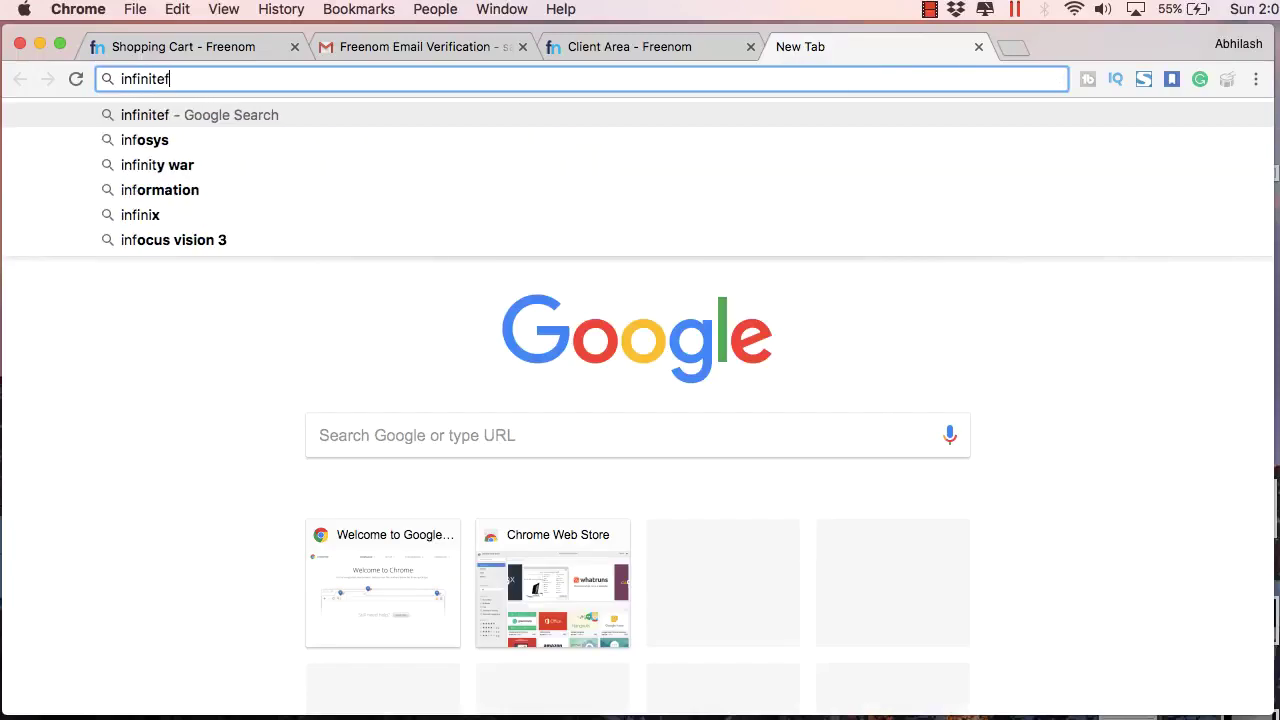
{"action": "type", "text": "ree"}
{"action": "key", "text": "BackSpace"}
{"action": "key", "text": "BackSpace"}
{"action": "key", "text": "BackSpace"}
{"action": "type", "text": "ree"}
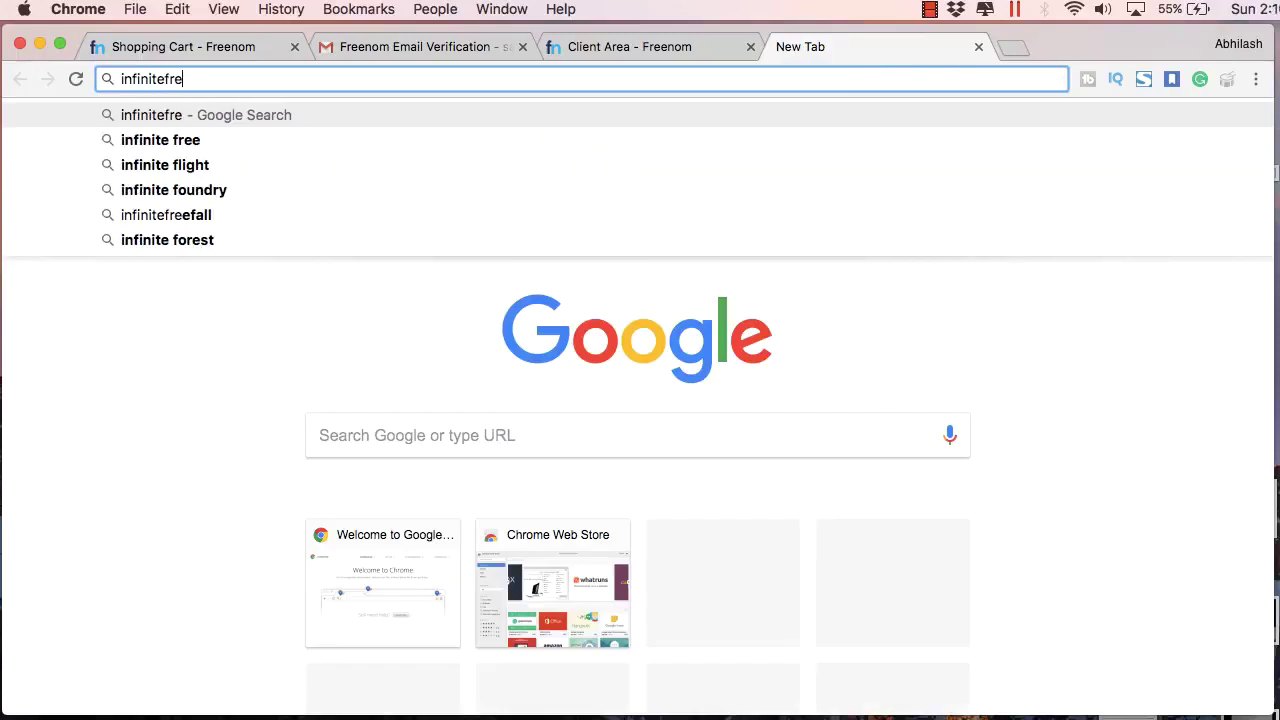
{"action": "key", "text": "Return"}
{"action": "left_click", "coordinate": [471, 203]}
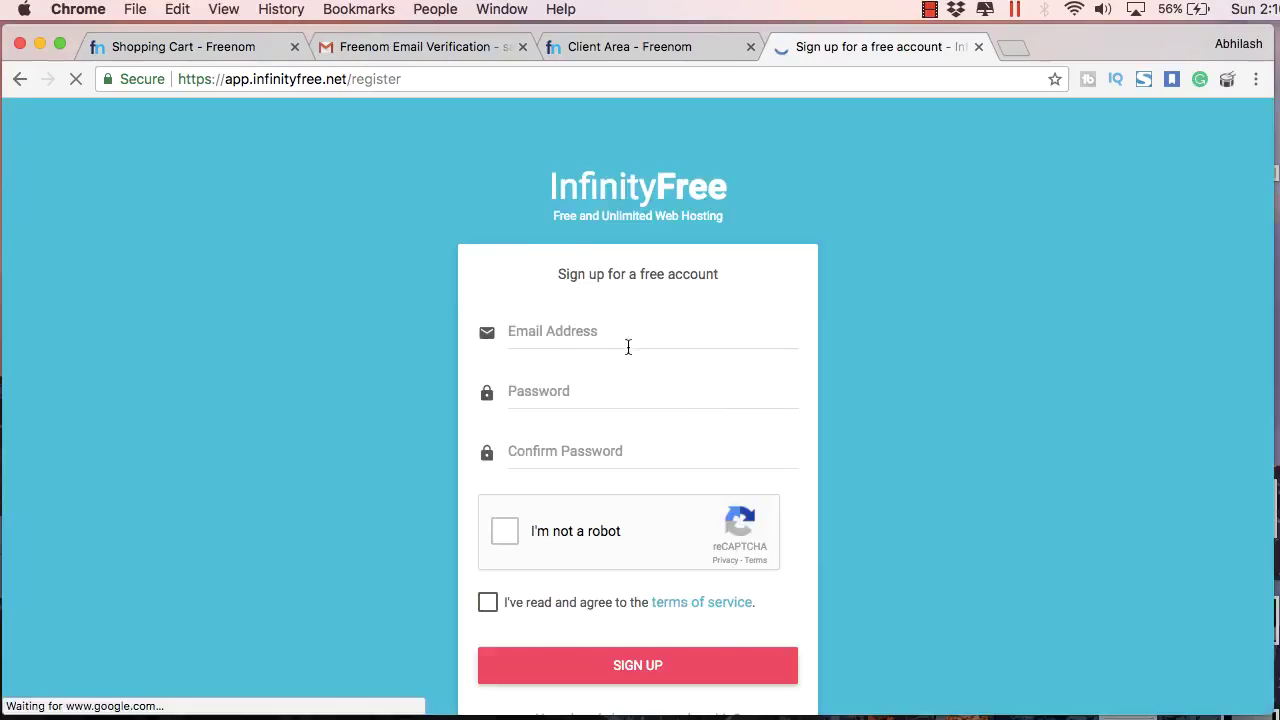
Step: Enter the sign-up e-mail address, password, and password confirmation
{"action": "left_click", "coordinate": [603, 340]}
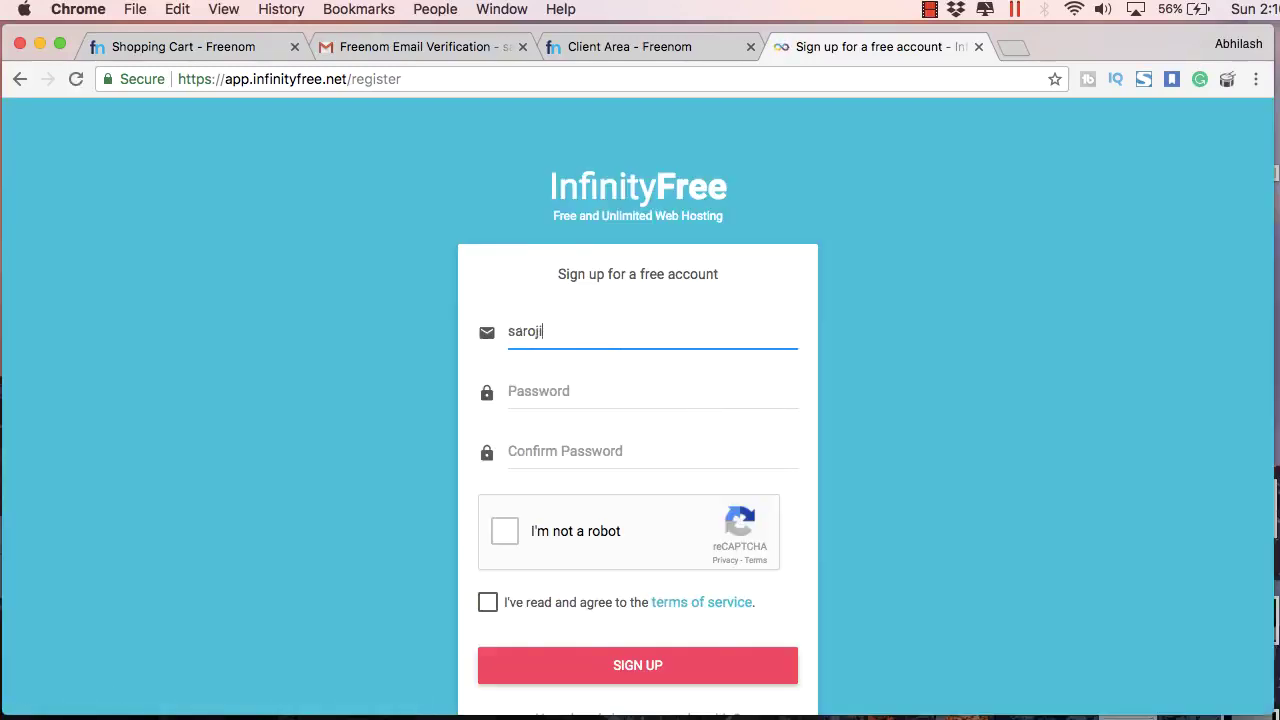
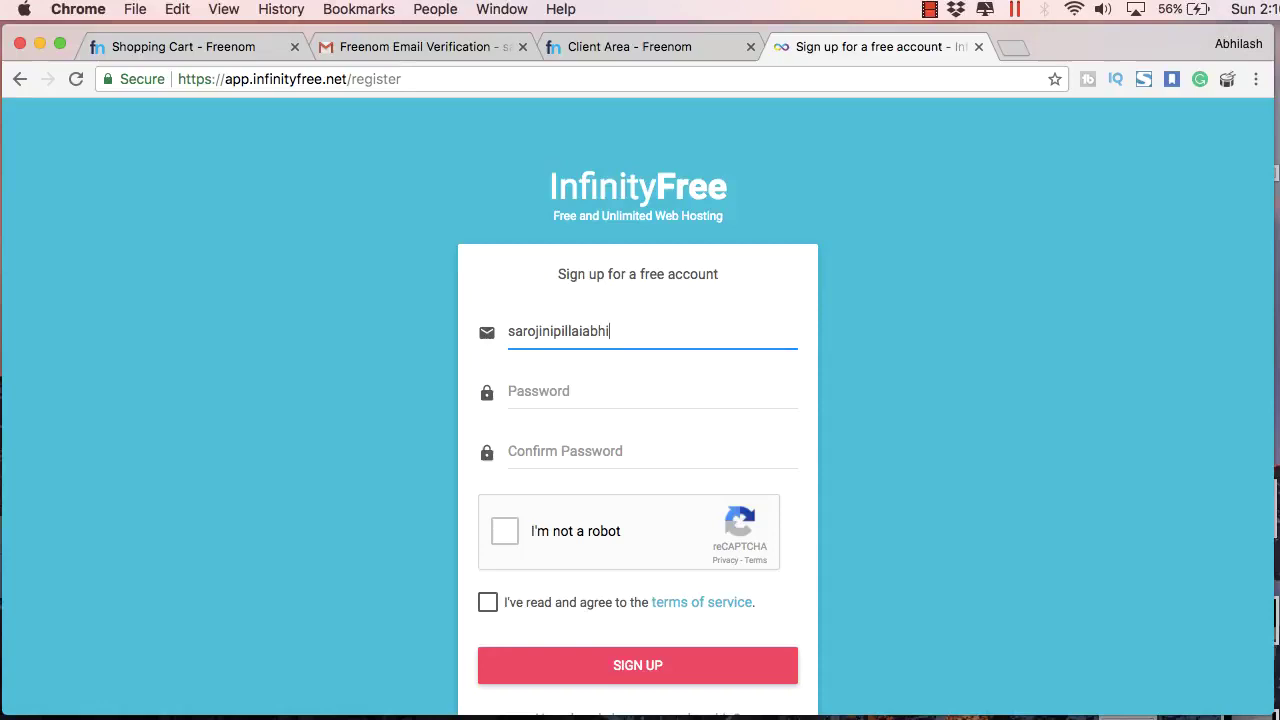
{"action": "left_click", "coordinate": [585, 385]}
{"action": "type", "text": "•"}
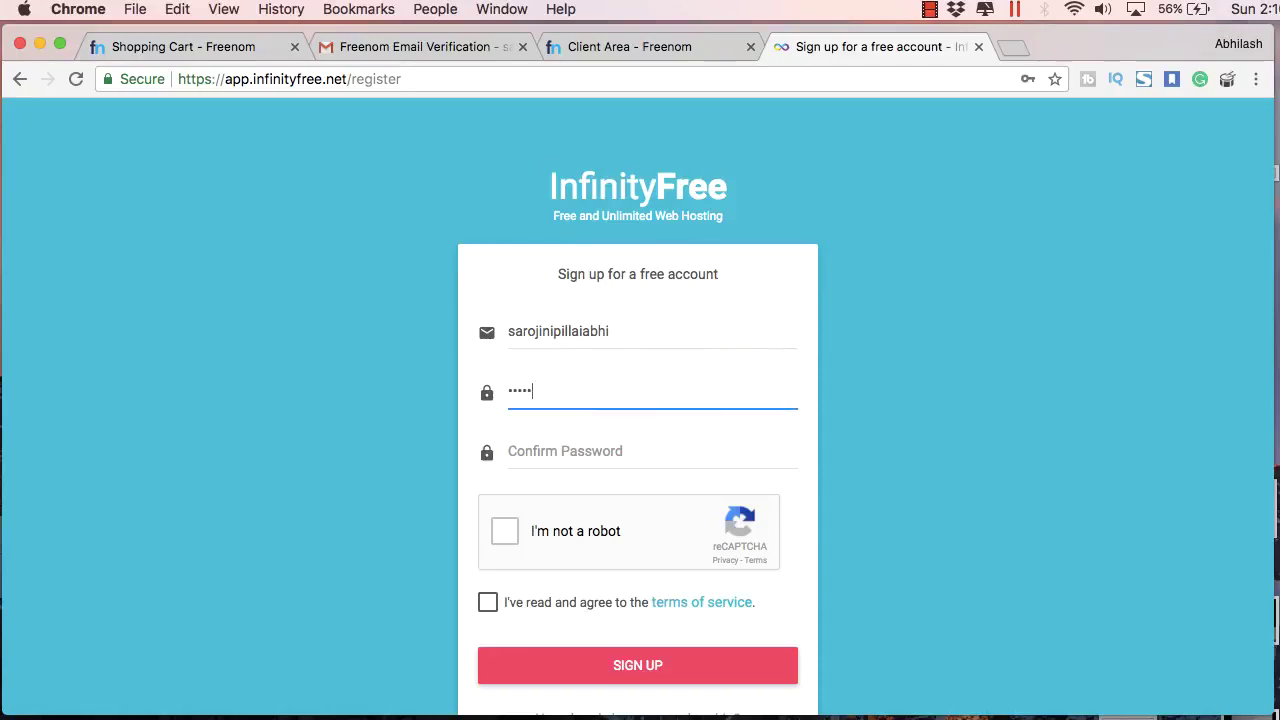
{"action": "left_click", "coordinate": [566, 451]}
{"action": "type", "text": "••"}
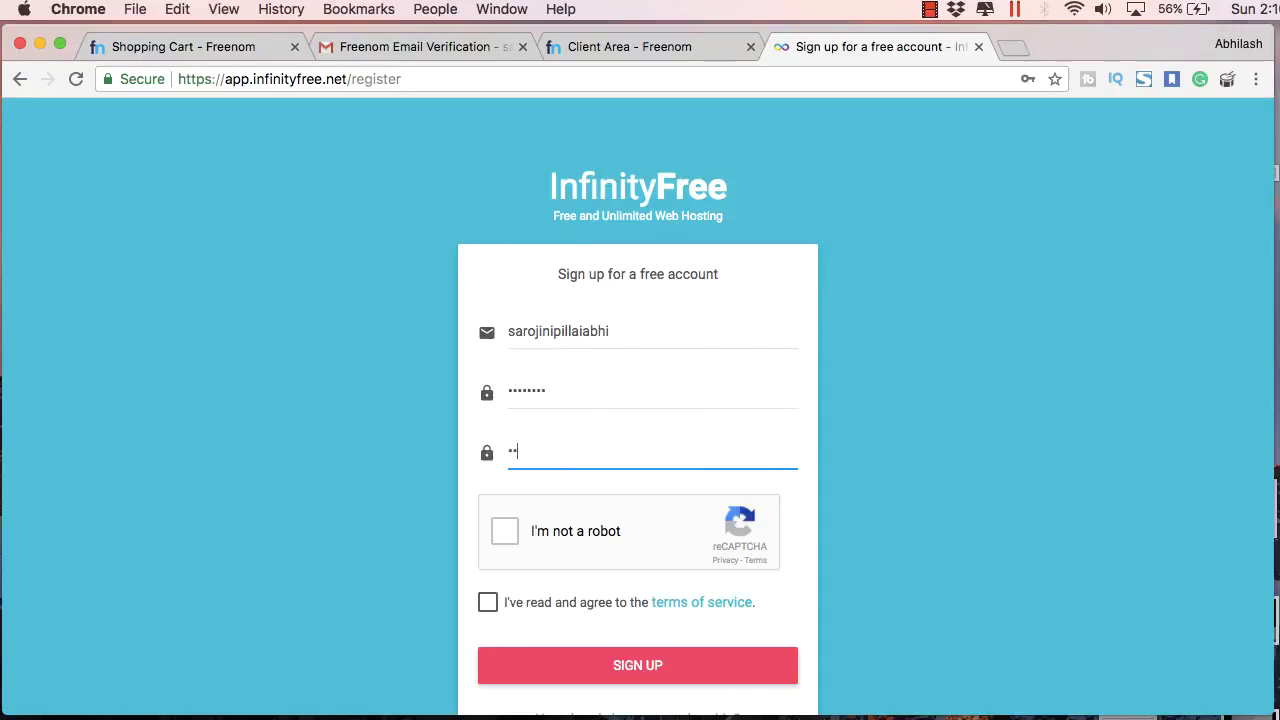
{"action": "type", "text": "••••••"}
{"action": "left_click", "coordinate": [505, 531]}
{"action": "left_click", "coordinate": [487, 603]}
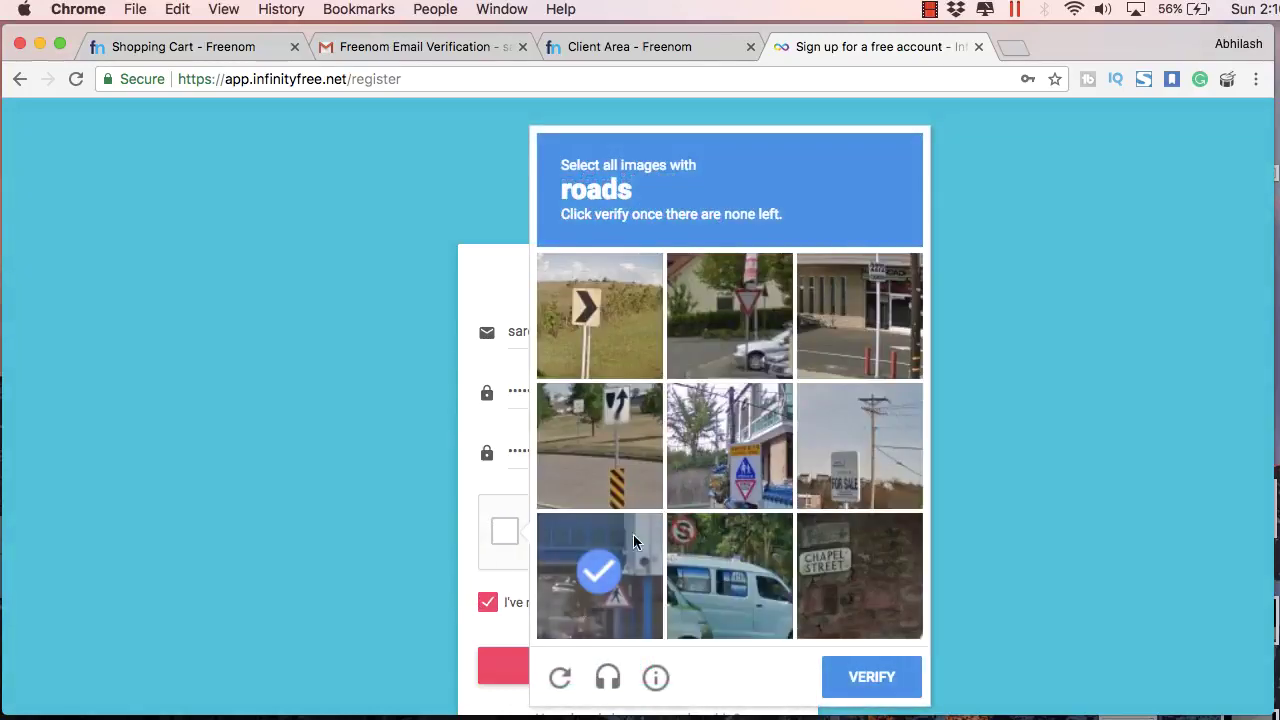
{"action": "left_click", "coordinate": [613, 345]}
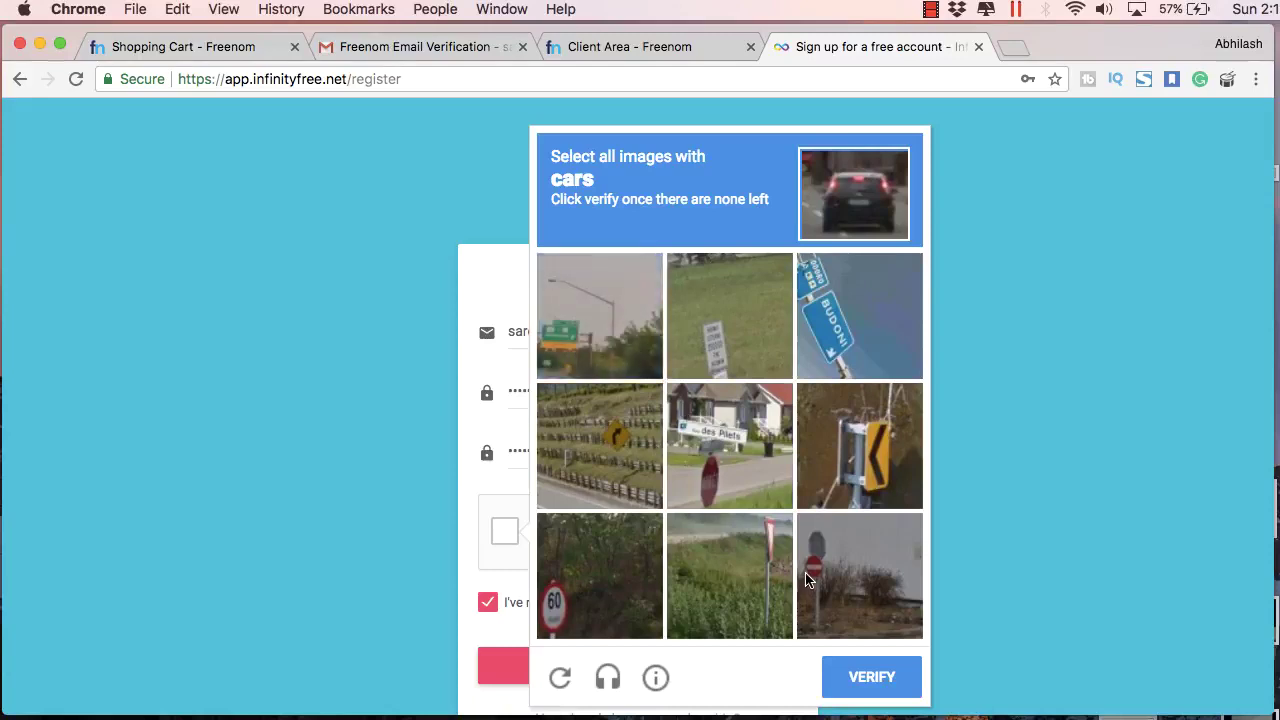
{"action": "left_click", "coordinate": [855, 682]}
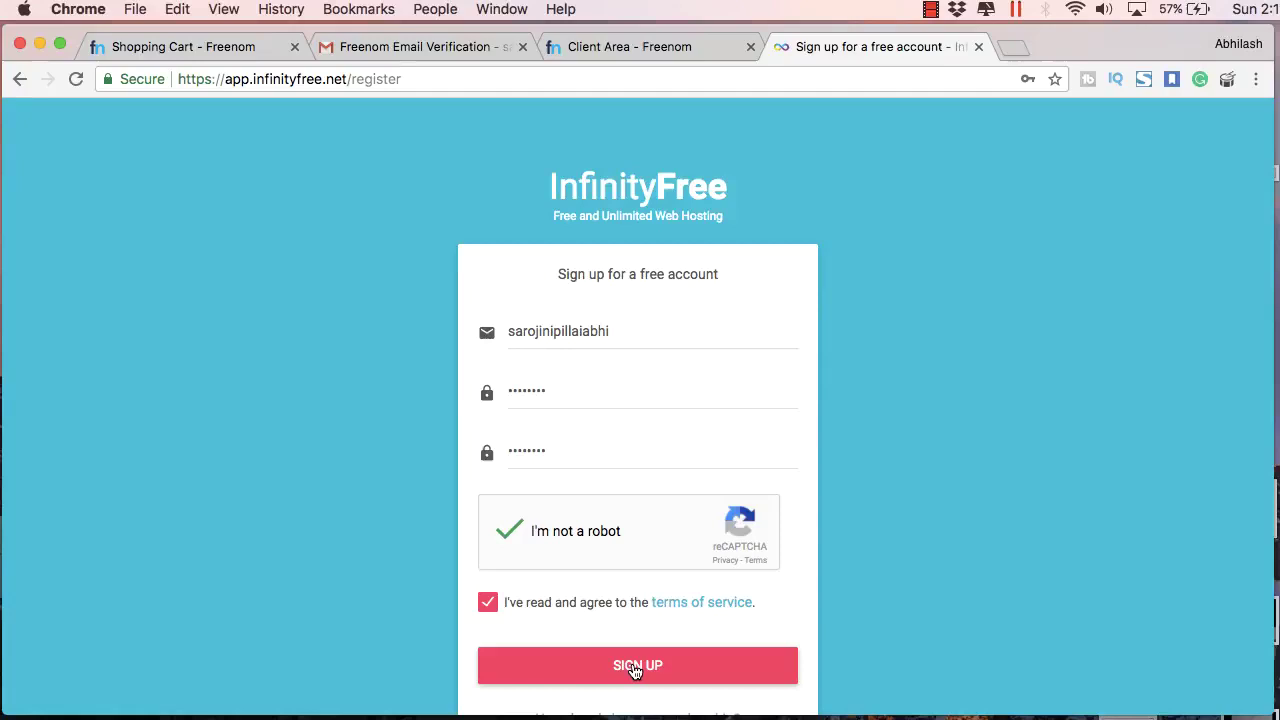
{"action": "left_click", "coordinate": [634, 670]}
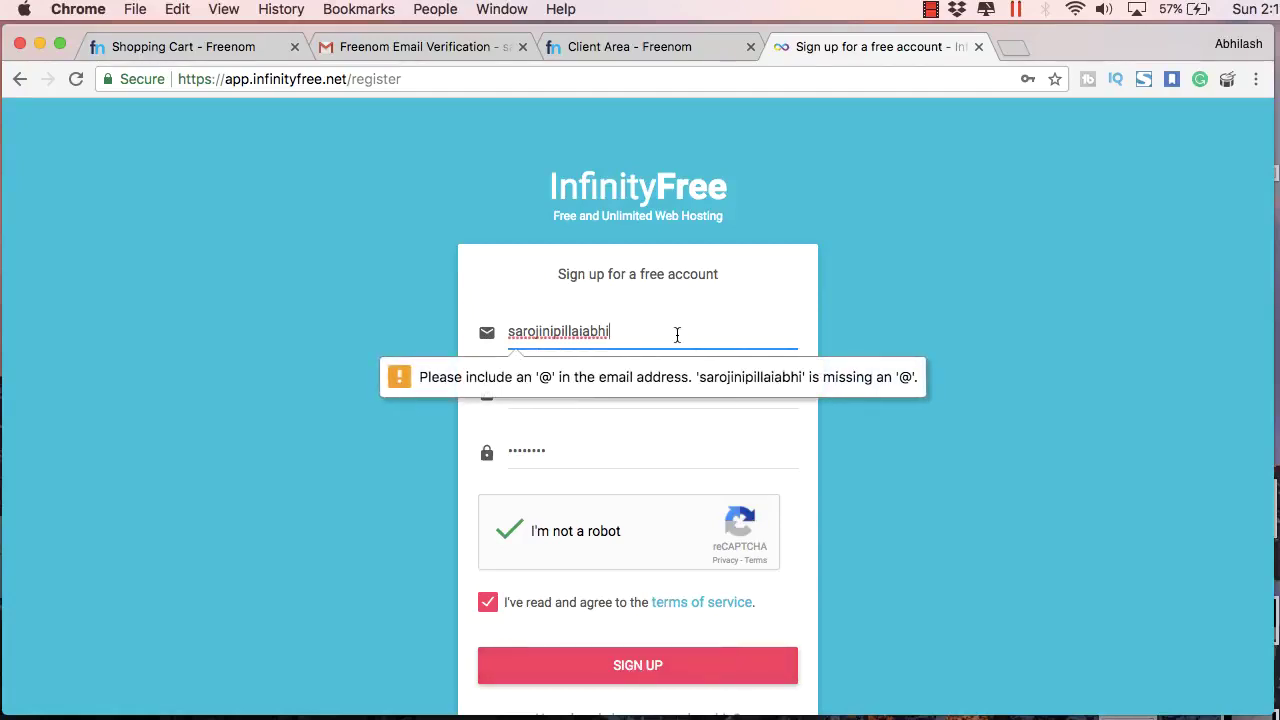
{"action": "type", "text": "@gmail.com"}
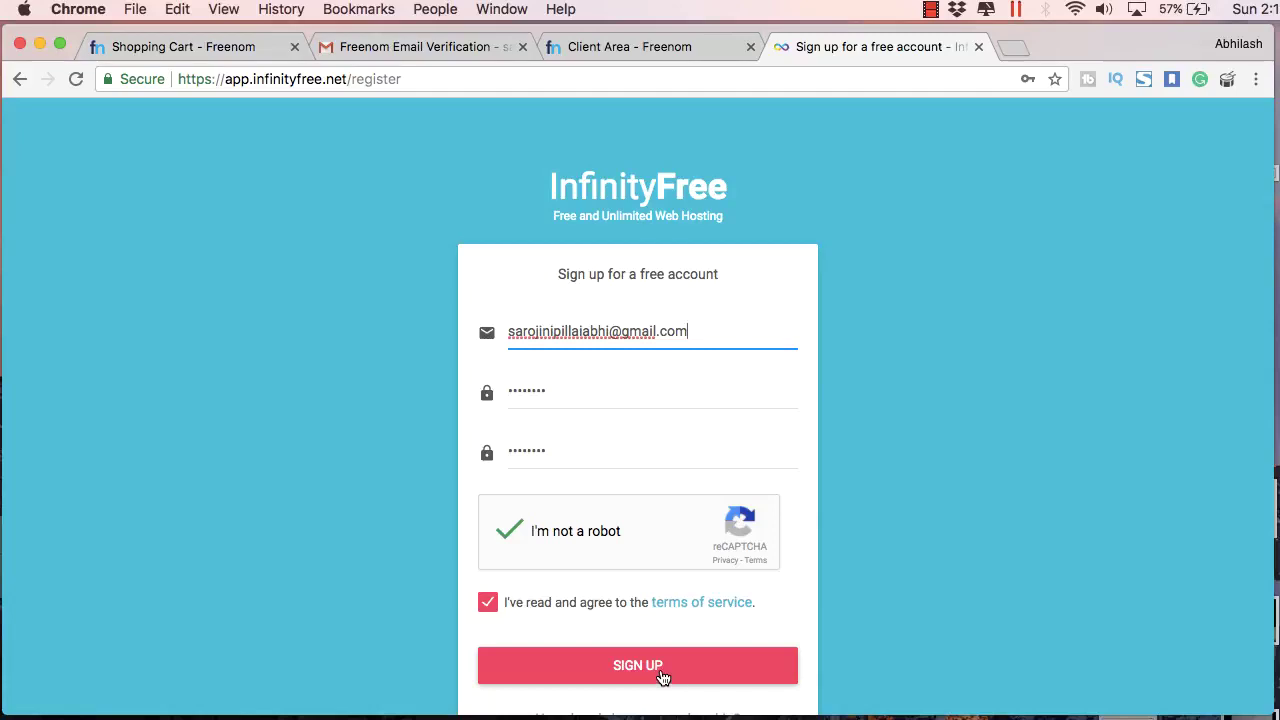
{"action": "left_click", "coordinate": [662, 672]}
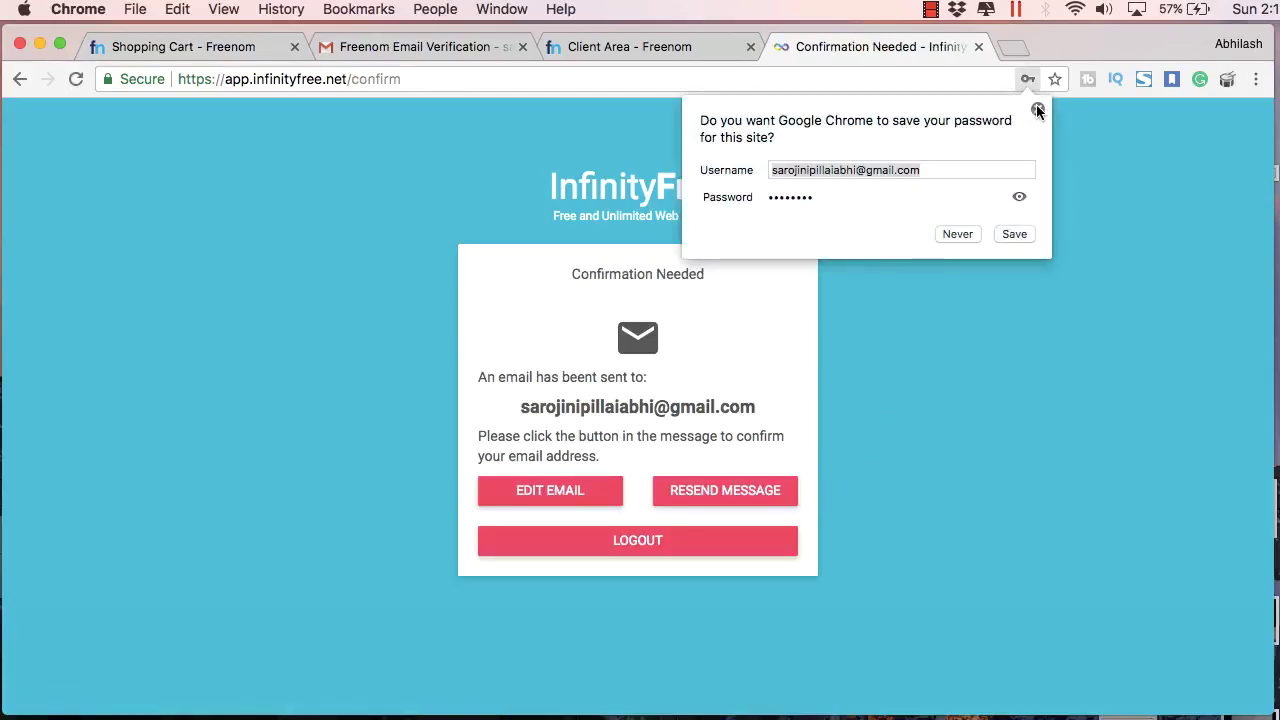
Step: Dismiss the save-password prompt, refresh Gmail for InfinityFree's confirmation, then start a new hosting account
{"action": "left_click", "coordinate": [1037, 108]}
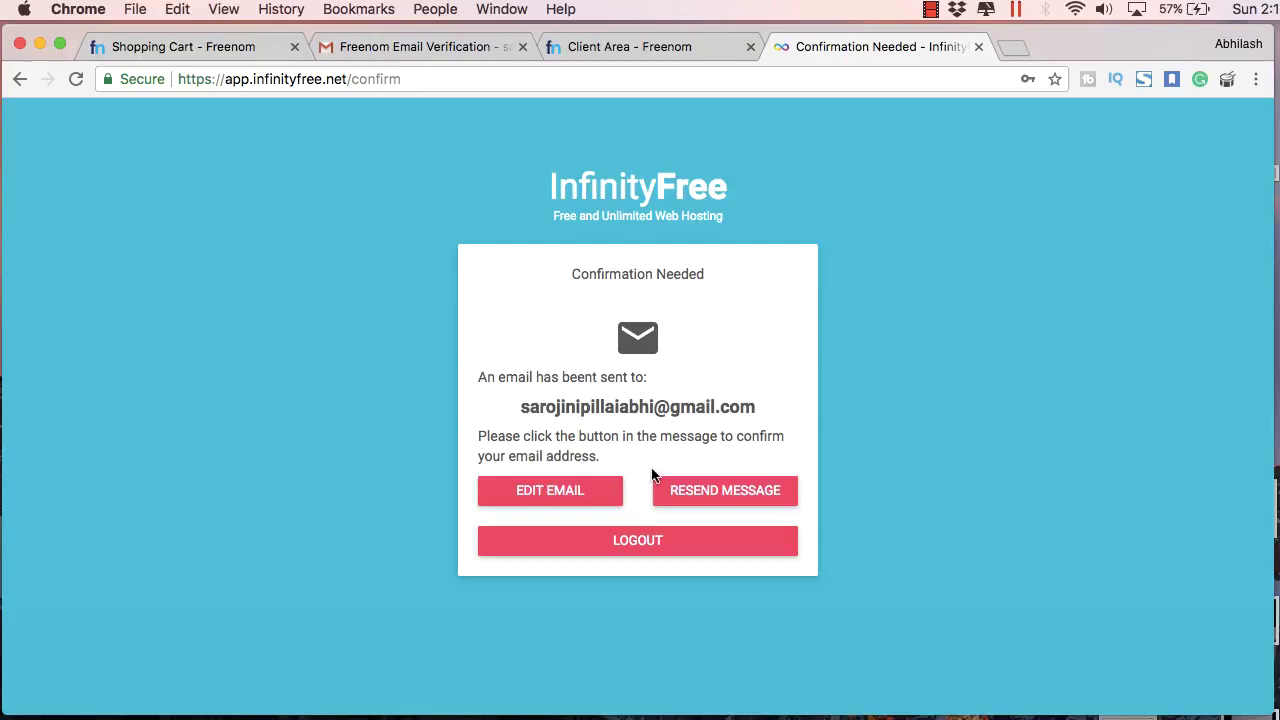
{"action": "left_click", "coordinate": [414, 52]}
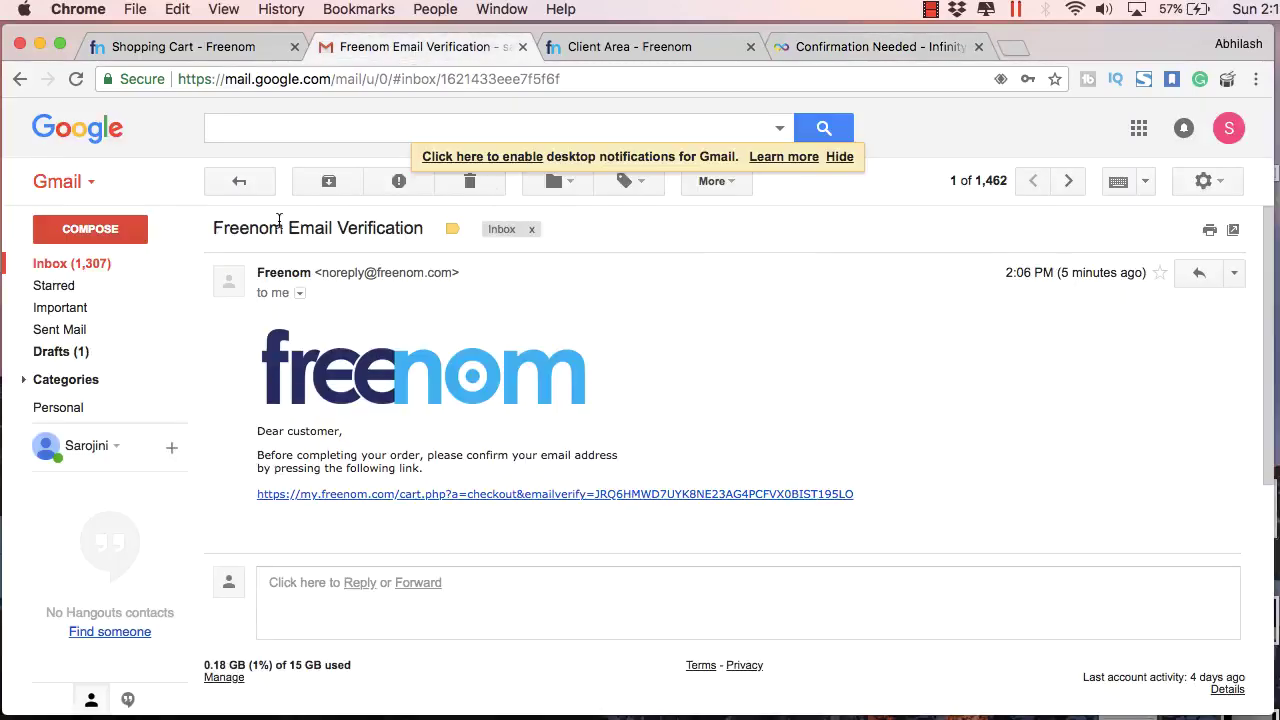
{"action": "left_click", "coordinate": [237, 181]}
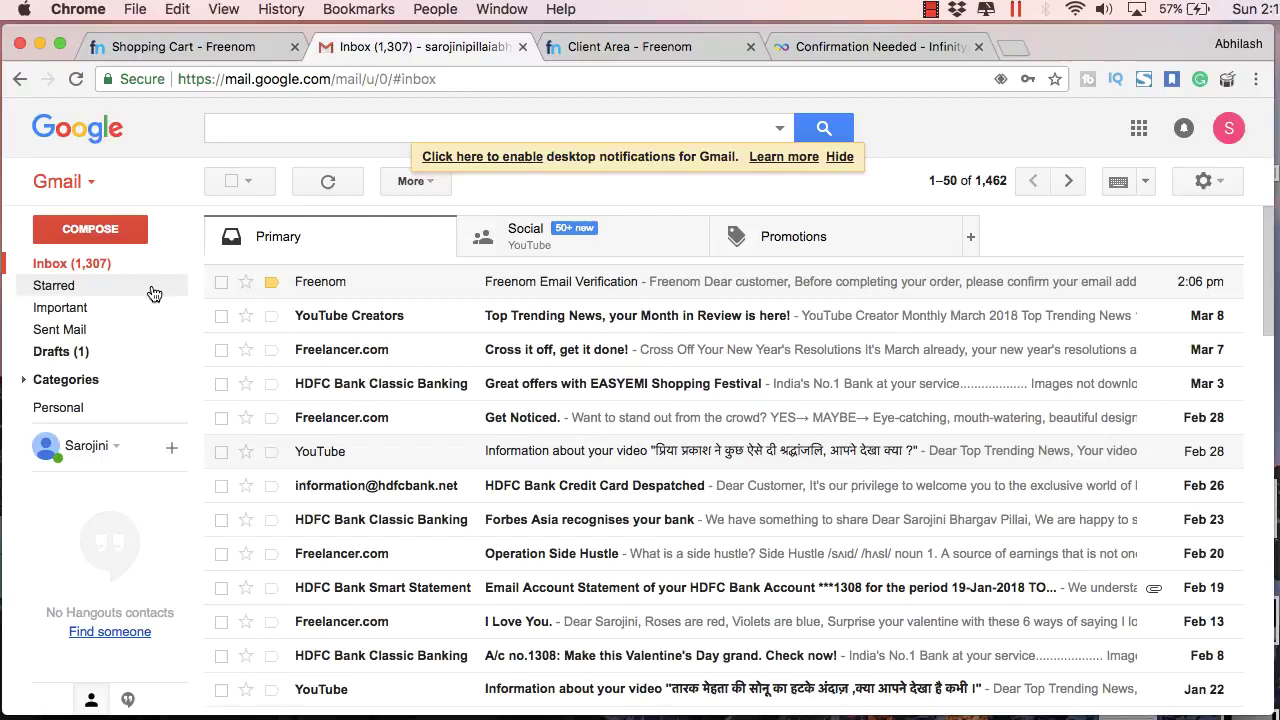
{"action": "left_click", "coordinate": [131, 264]}
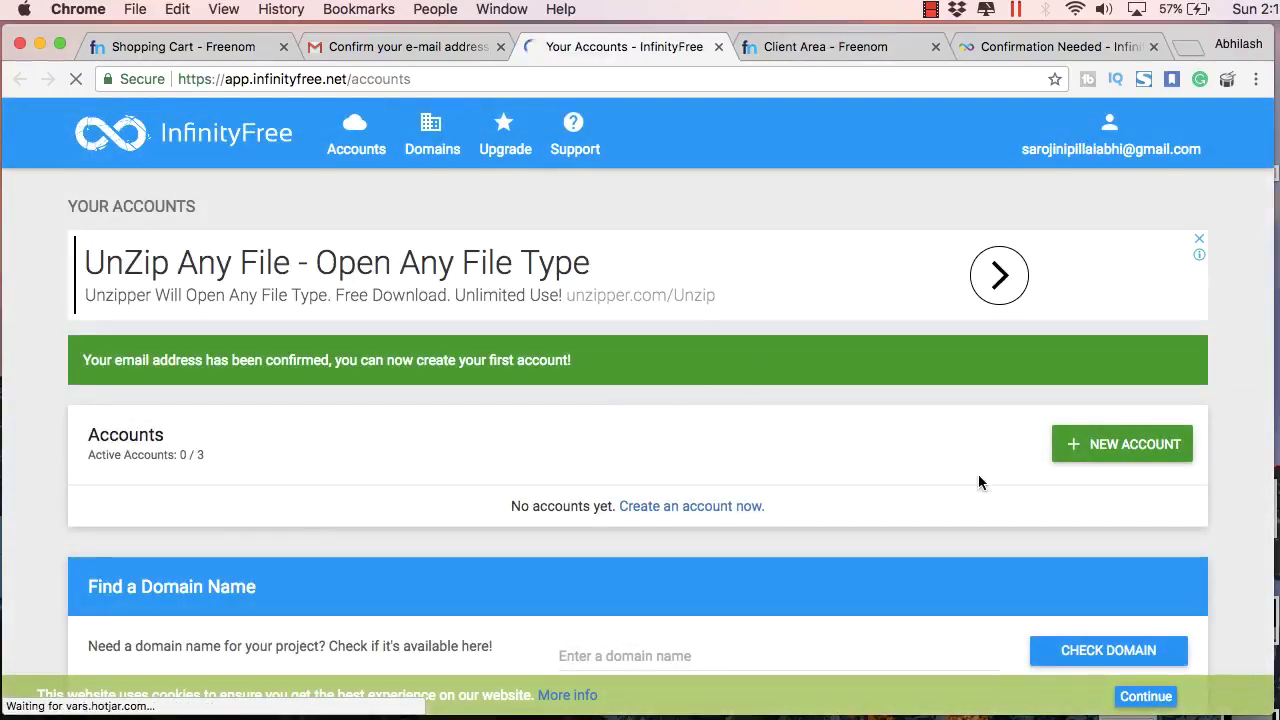
{"action": "left_click", "coordinate": [1082, 446]}
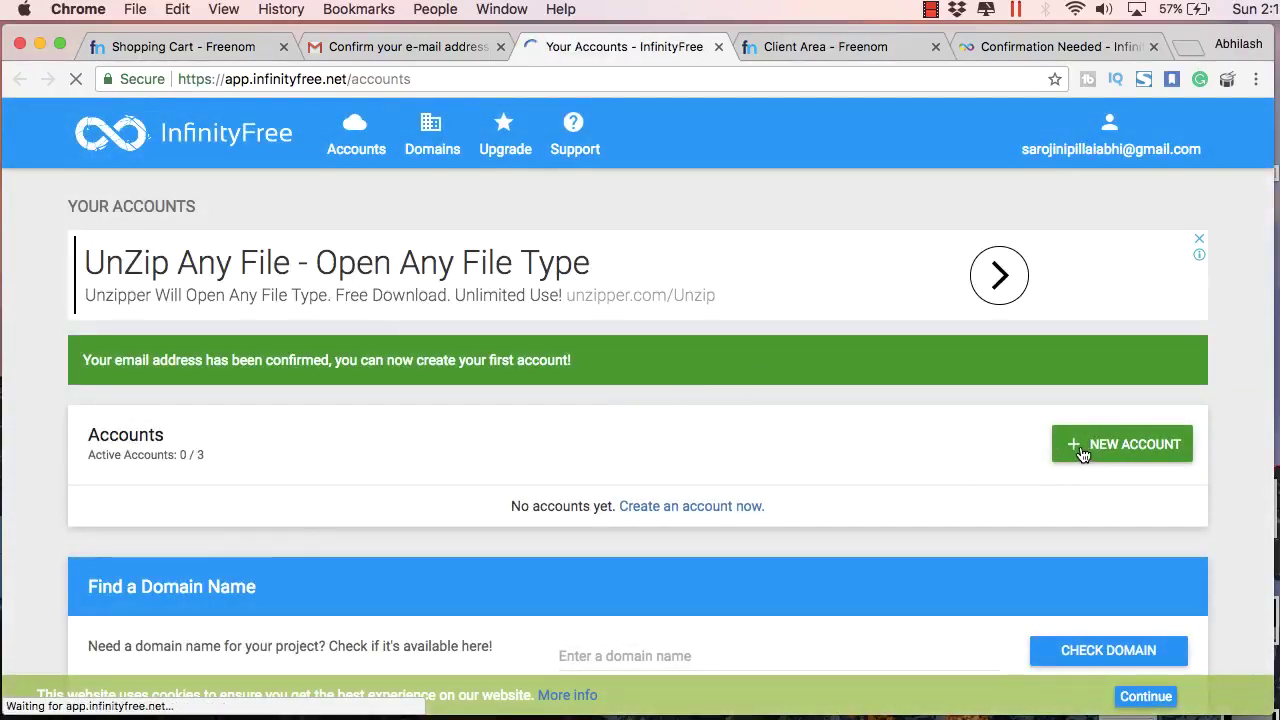
Step: Copy ns1.byet.org and ns2.byet.org from InfinityFree into Freenom's Nameserver 1 and 2
{"action": "scroll", "coordinate": [956, 434], "scroll_direction": "down", "scroll_amount": 3}
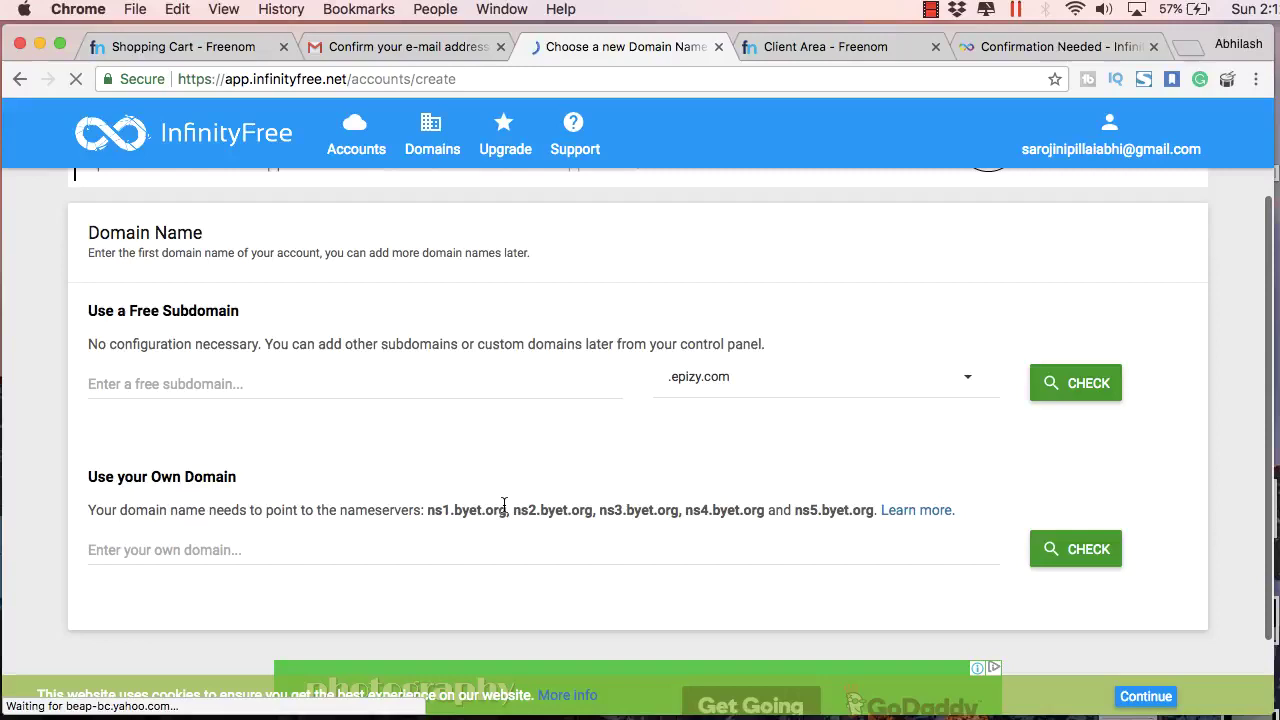
{"action": "left_click_drag", "start_coordinate": [508, 505], "coordinate": [426, 506]}
{"action": "key", "text": "super+c"}
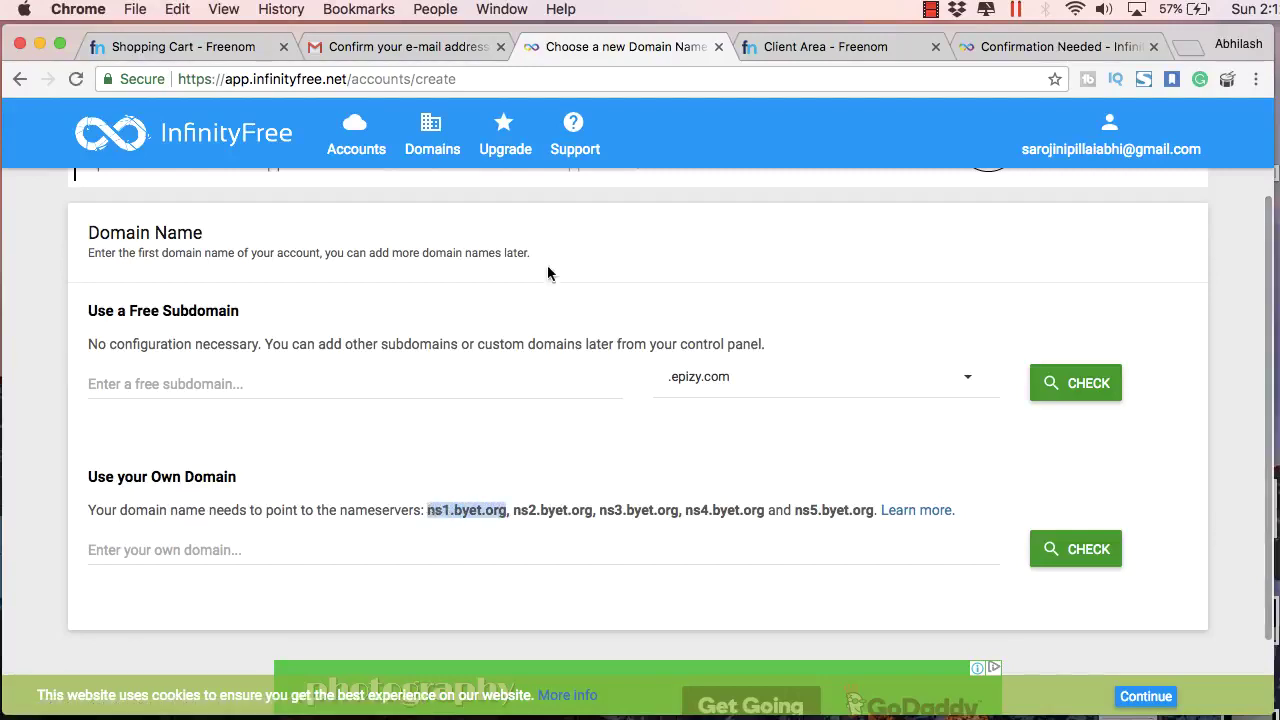
{"action": "left_click", "coordinate": [201, 45]}
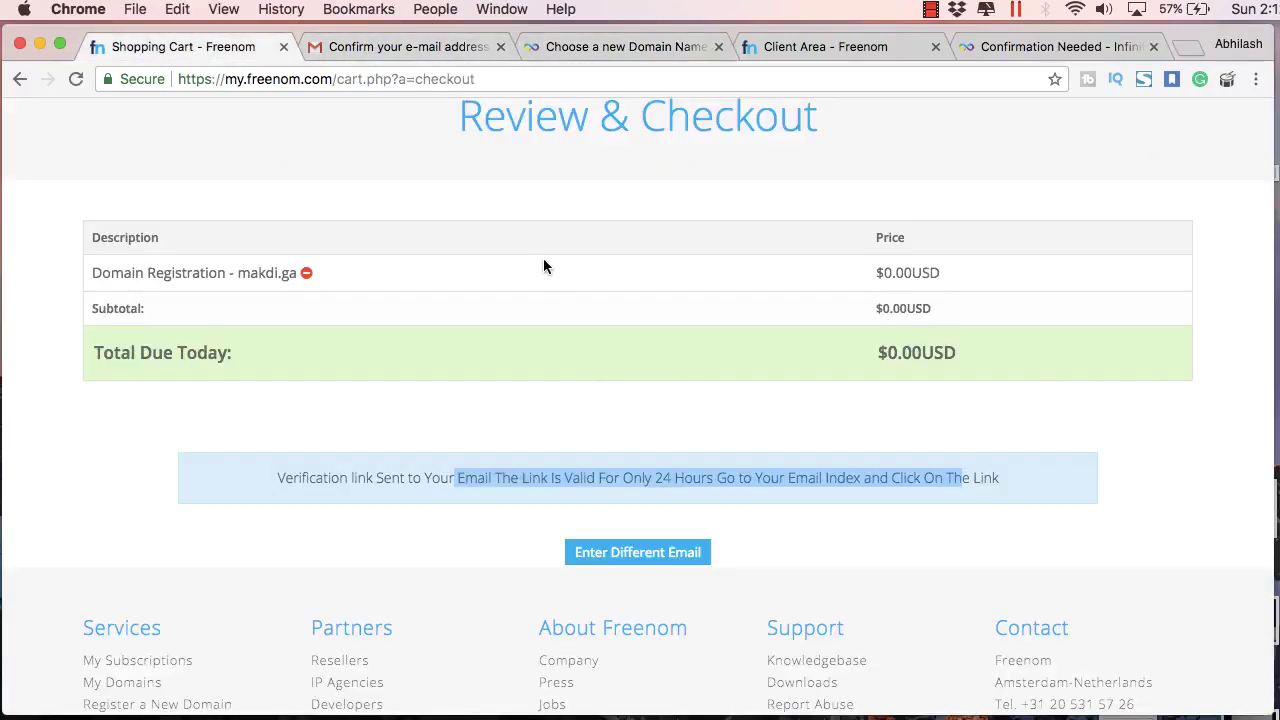
{"action": "left_click", "coordinate": [652, 50]}
{"action": "left_click", "coordinate": [790, 47]}
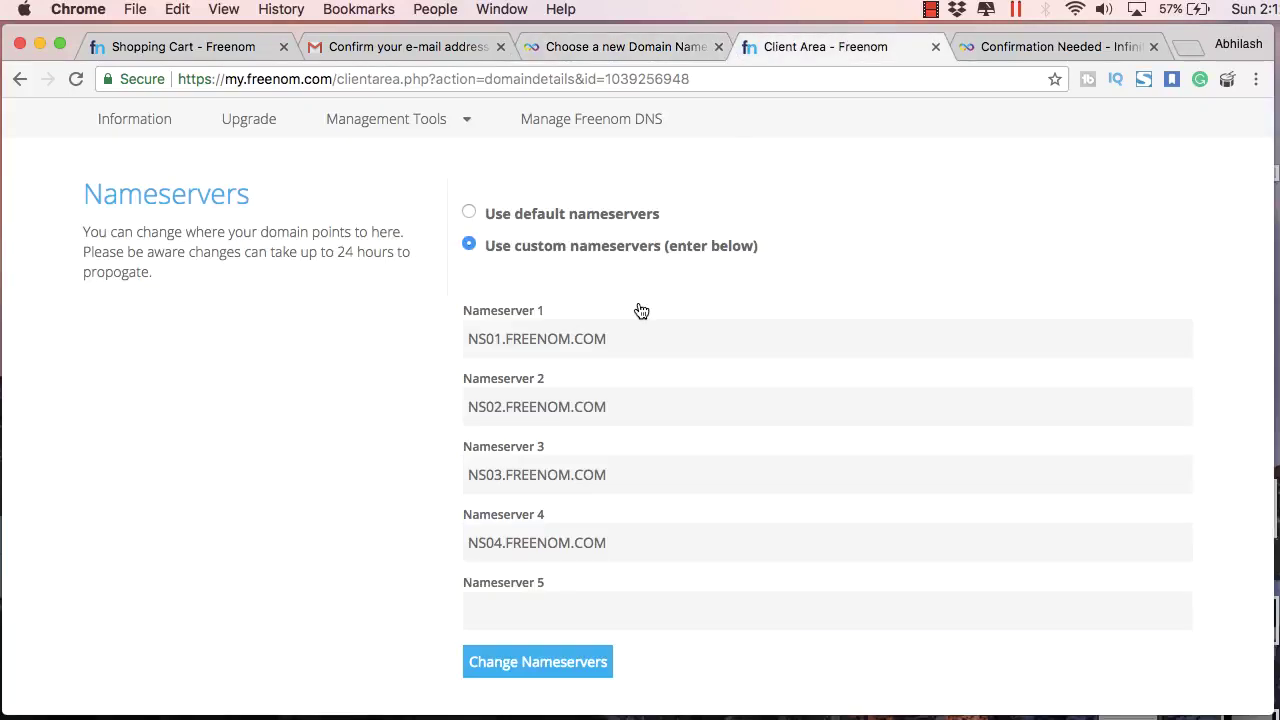
{"action": "left_click_drag", "start_coordinate": [613, 336], "coordinate": [431, 330]}
{"action": "key", "text": "super+v"}
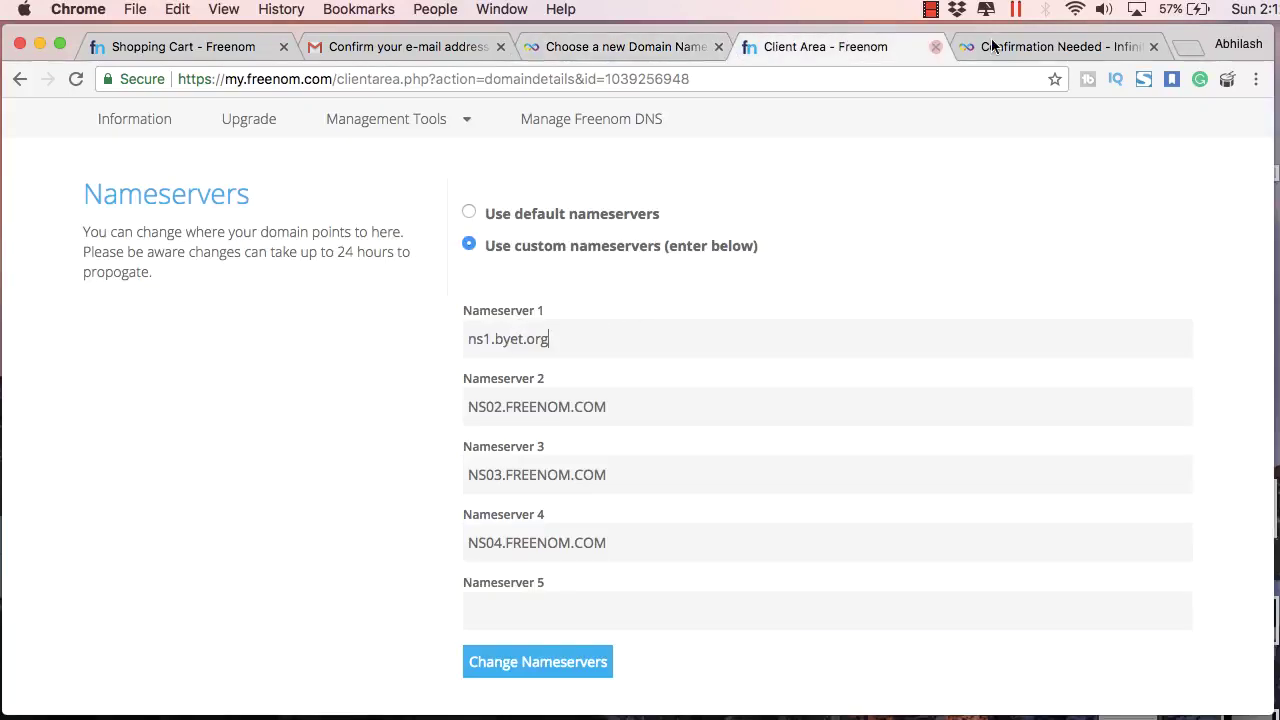
{"action": "left_click", "coordinate": [1004, 46]}
{"action": "left_click", "coordinate": [656, 44]}
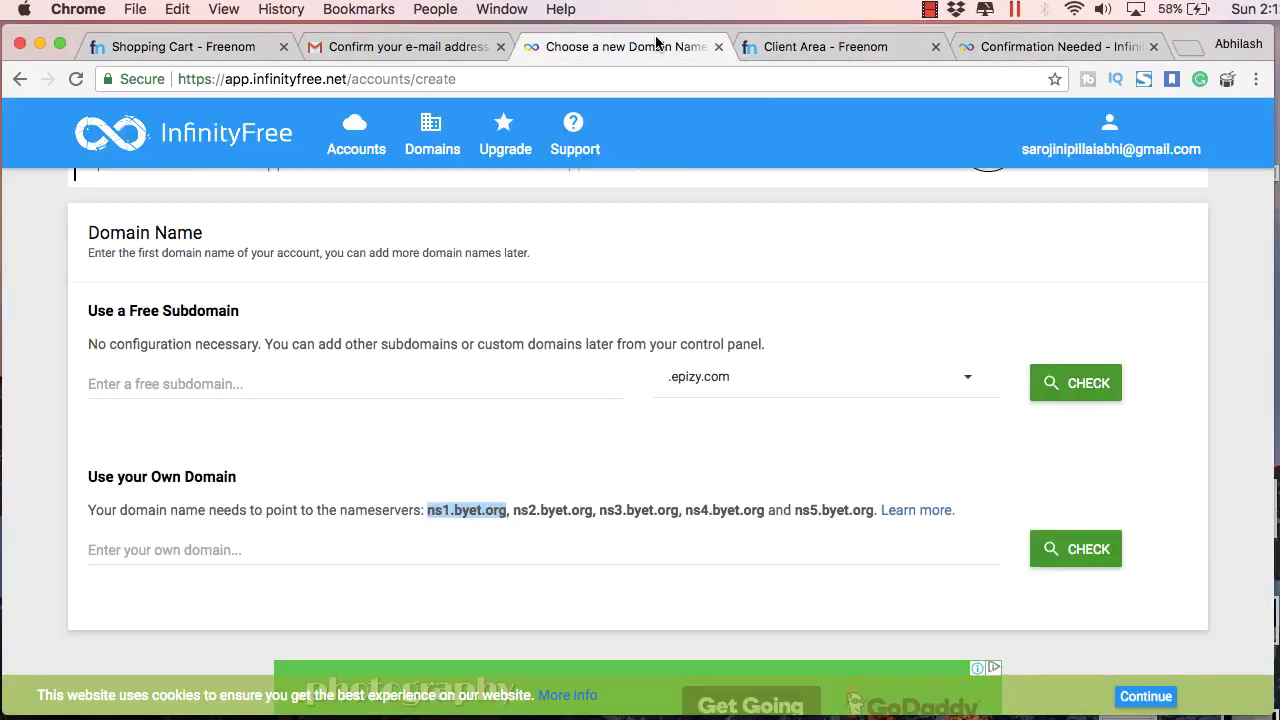
{"action": "left_click_drag", "start_coordinate": [592, 503], "coordinate": [536, 507]}
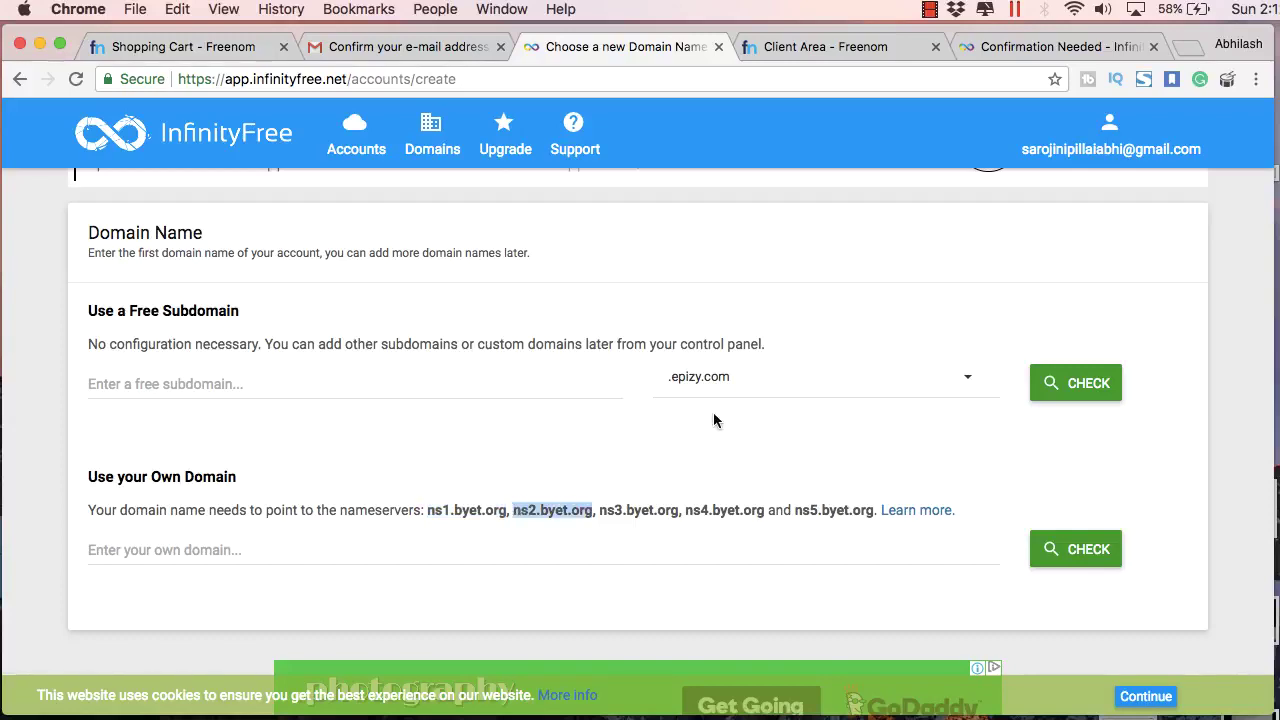
{"action": "key", "text": "ctrl+Tab"}
{"action": "left_click_drag", "start_coordinate": [612, 398], "coordinate": [512, 400]}
Step: Copy ns3.byet.org and ns4.byet.org into Freenom's Nameserver 3 and 4
{"action": "left_click", "coordinate": [628, 47]}
{"action": "left_click", "coordinate": [673, 507]}
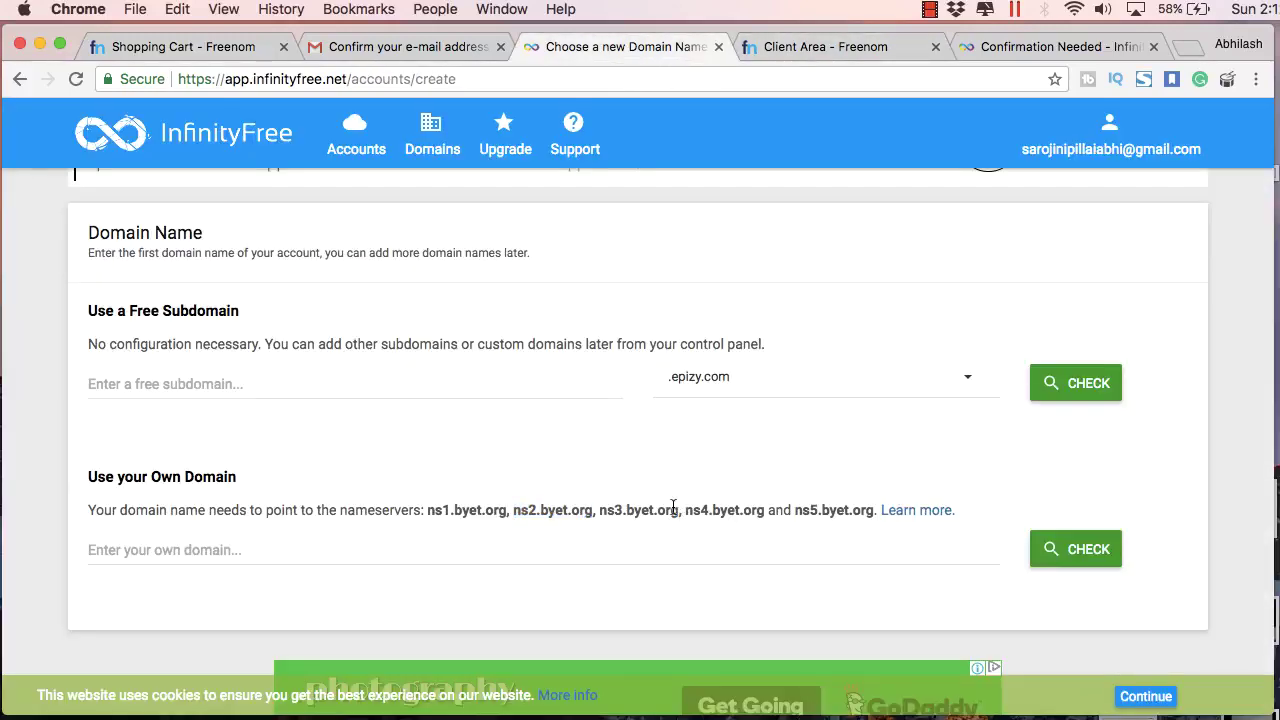
{"action": "key", "text": "super+c"}
{"action": "left_click_drag", "start_coordinate": [673, 507], "coordinate": [443, 482]}
{"action": "left_click", "coordinate": [784, 48]}
{"action": "key", "text": "super+v"}
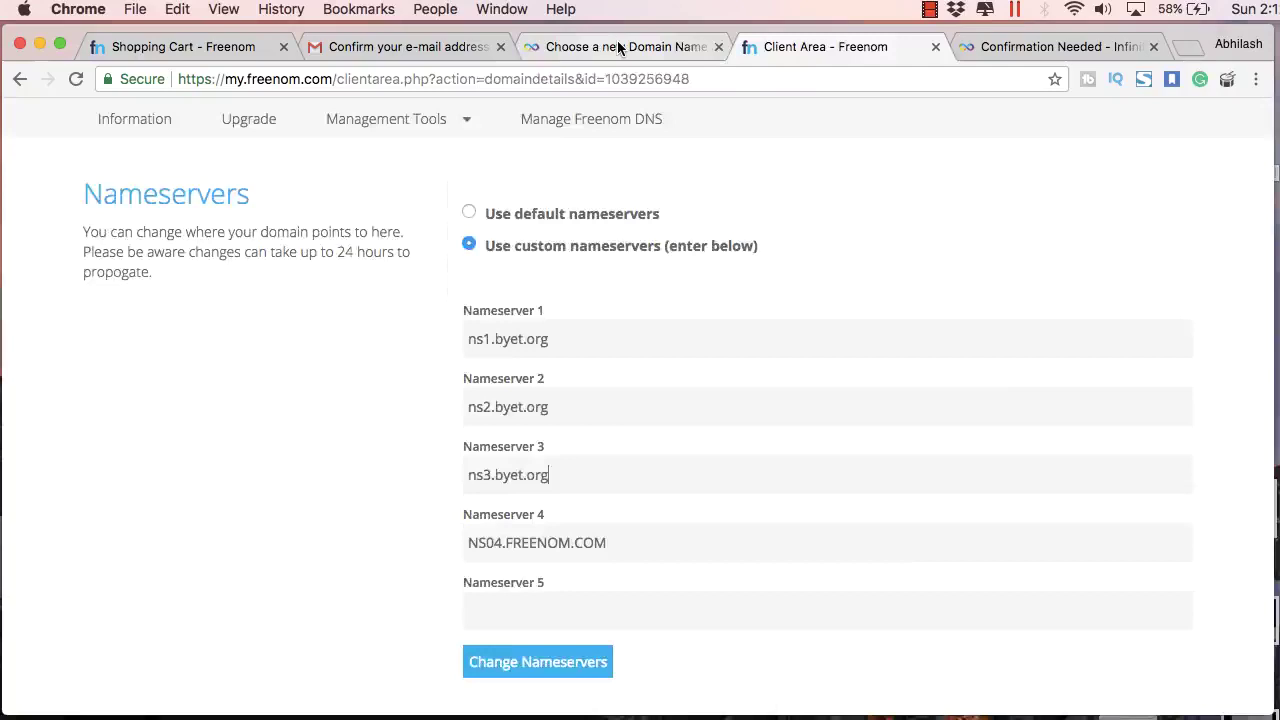
{"action": "left_click", "coordinate": [618, 47]}
{"action": "left_click_drag", "start_coordinate": [686, 508], "coordinate": [794, 482]}
{"action": "key", "text": "super+c"}
{"action": "left_click", "coordinate": [784, 47]}
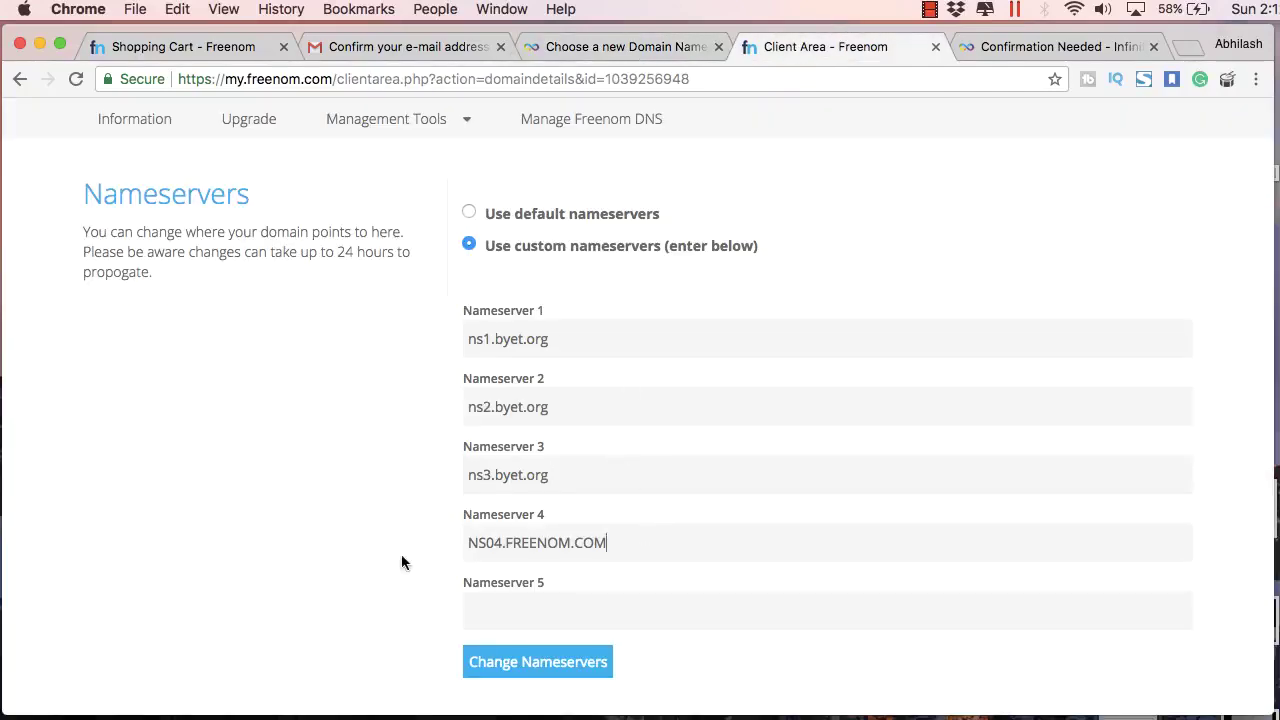
{"action": "key", "text": "super+v"}
Step: Fill Nameserver 5 with ns5.byet.org by editing a pasted copy of ns4
{"action": "left_click_drag", "start_coordinate": [686, 542], "coordinate": [468, 542]}
{"action": "key", "text": "super+v"}
{"action": "left_click", "coordinate": [500, 610]}
{"action": "key", "text": "super+v"}
{"action": "left_click", "coordinate": [490, 610]}
{"action": "key", "text": "BackSpace"}
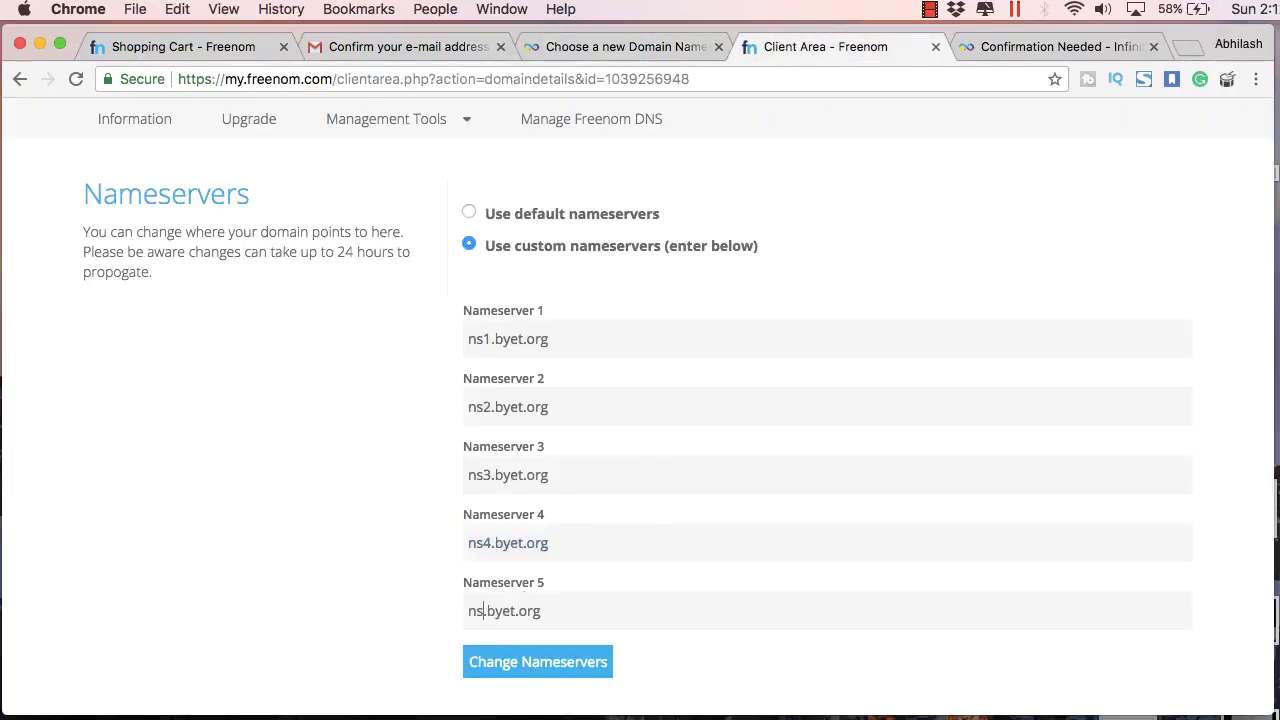
{"action": "type", "text": "5"}
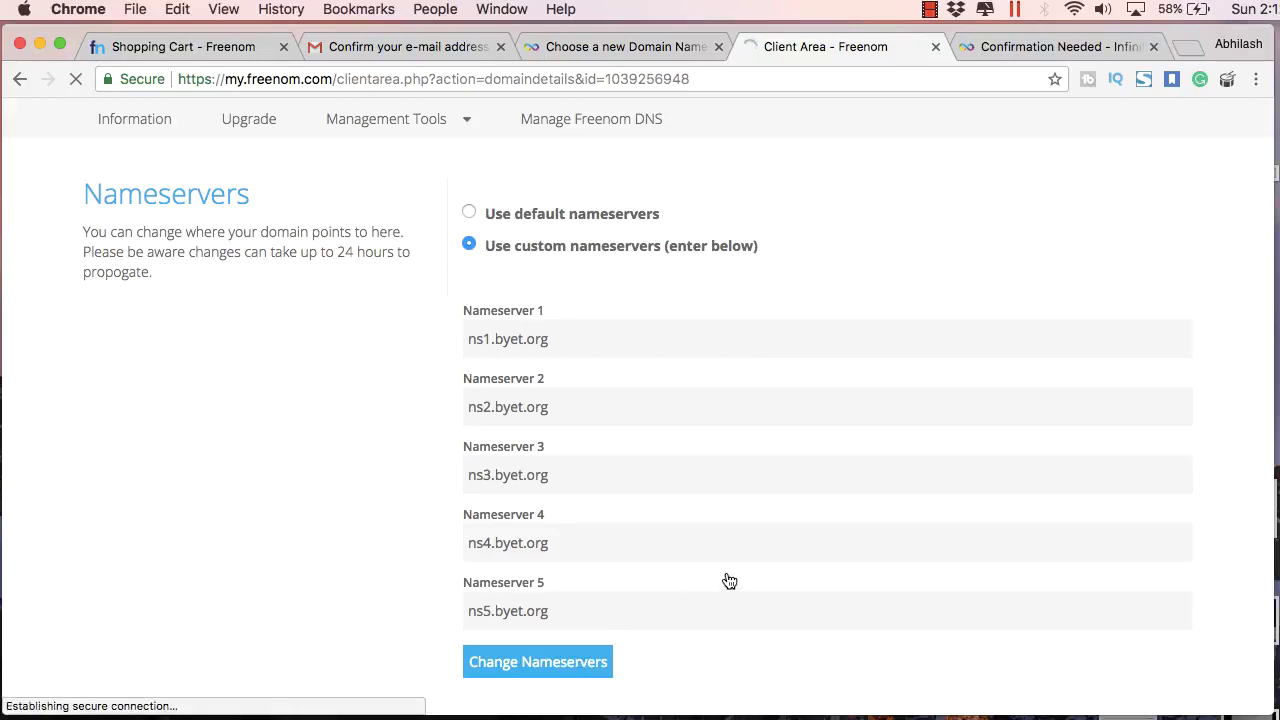
{"action": "left_click", "coordinate": [624, 47]}
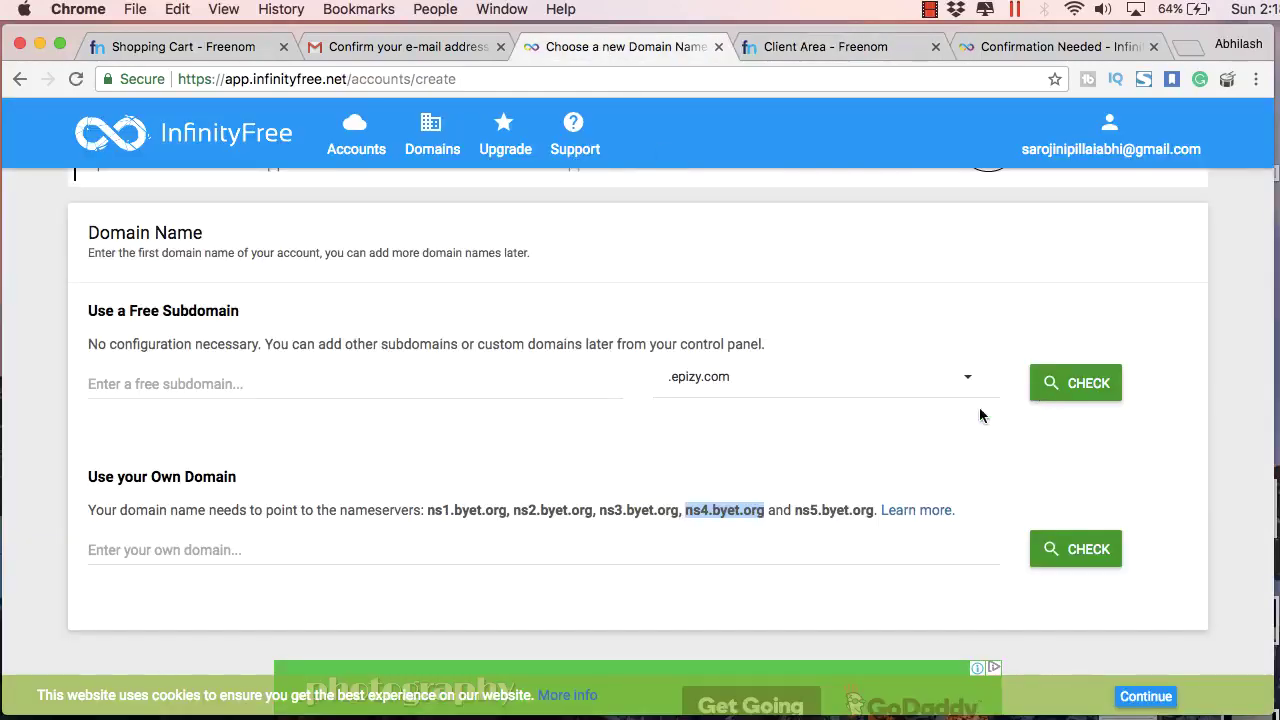
Step: Enter the own domain makdi.ga and confirm that it is available
{"action": "scroll", "coordinate": [979, 415], "scroll_direction": "down", "scroll_amount": 2}
{"action": "left_click", "coordinate": [659, 486]}
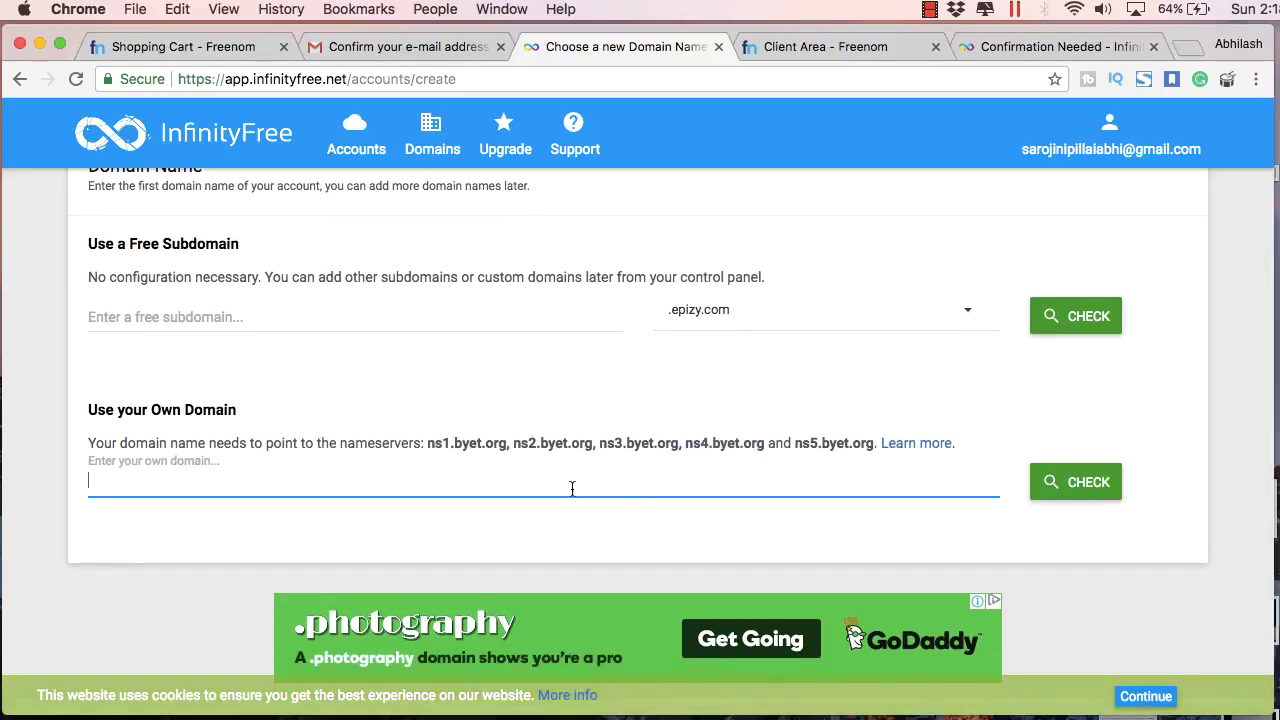
{"action": "type", "text": "makdi.ga"}
{"action": "left_click", "coordinate": [1080, 486]}
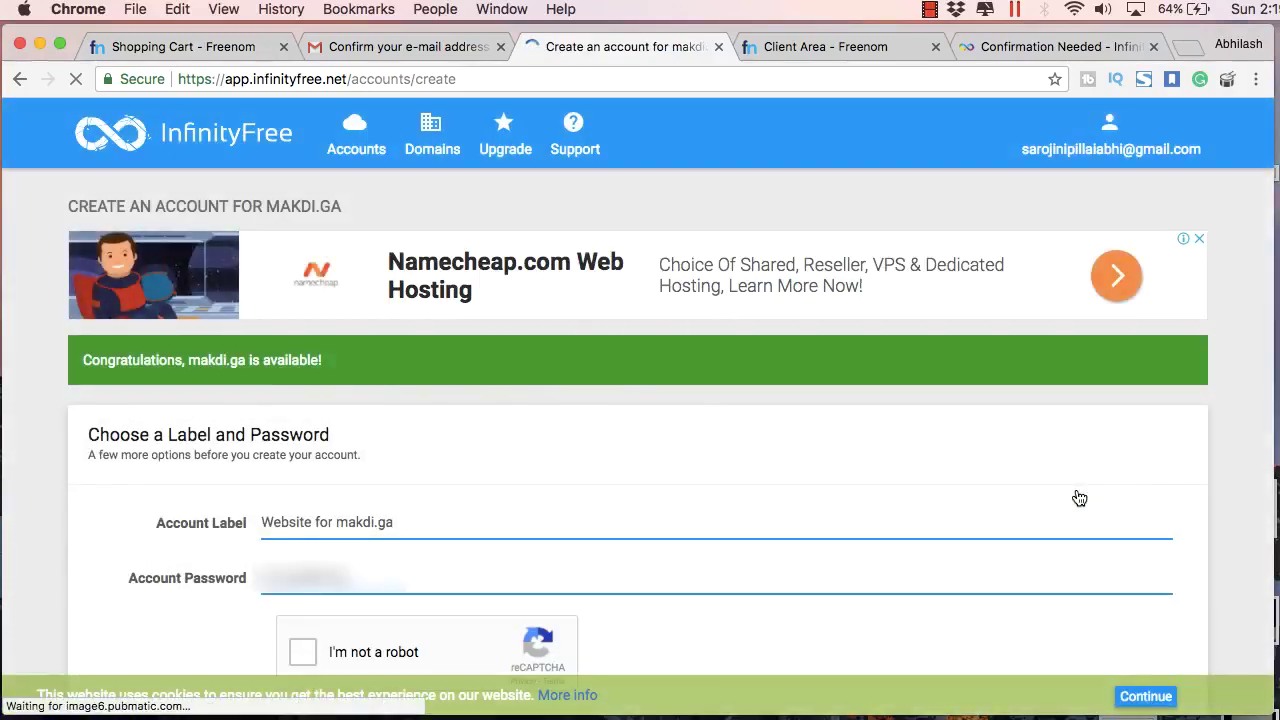
{"action": "scroll", "coordinate": [1080, 498], "scroll_direction": "down", "scroll_amount": 5}
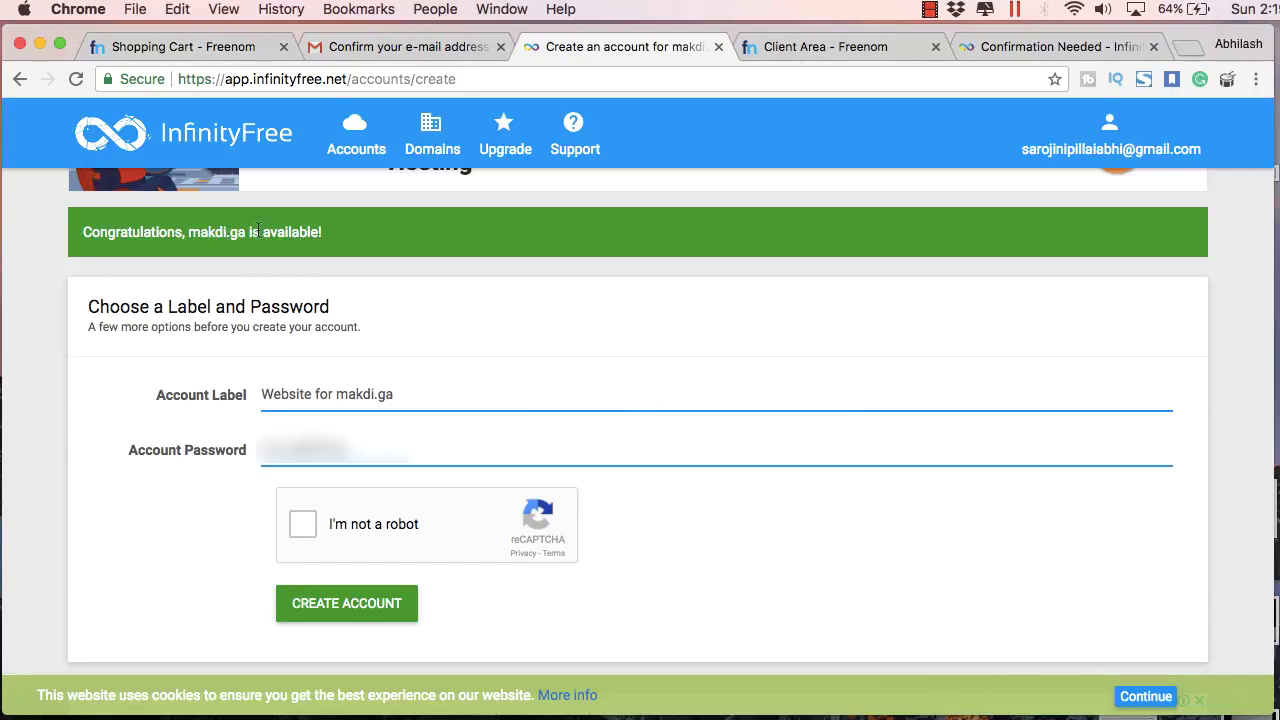
{"action": "left_click_drag", "start_coordinate": [333, 230], "coordinate": [91, 228]}
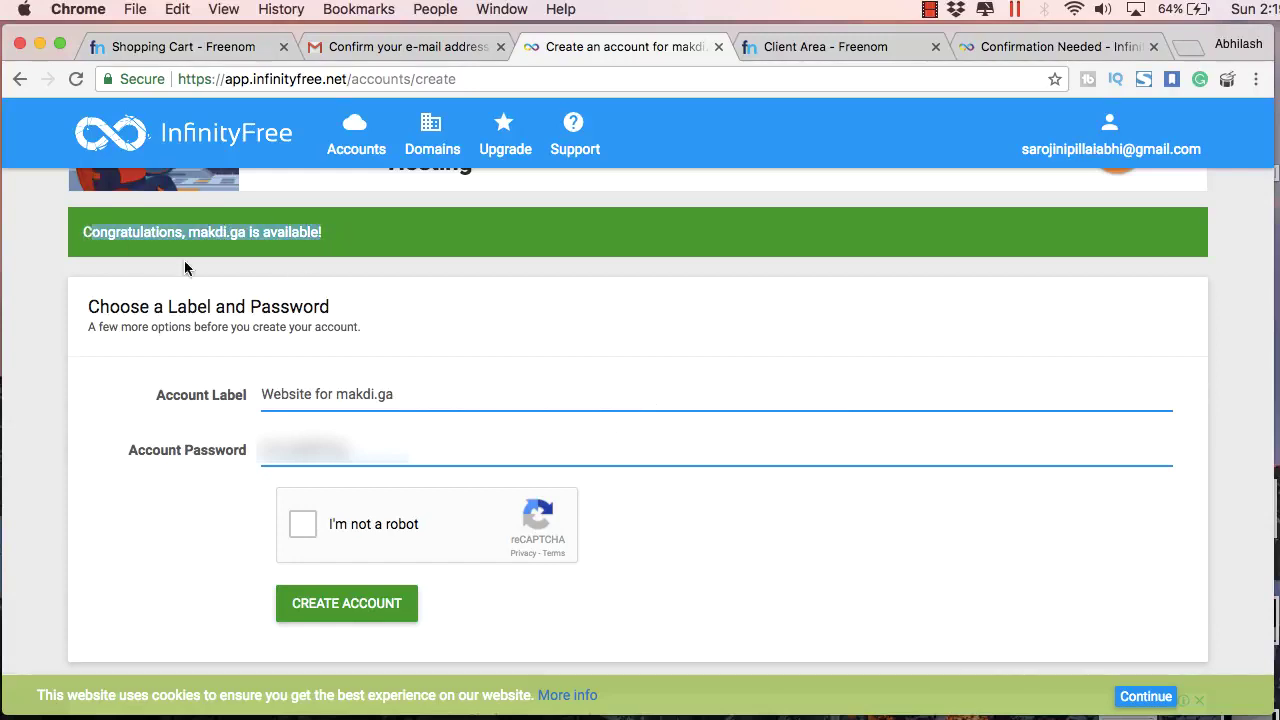
{"action": "scroll", "coordinate": [320, 420], "scroll_direction": "down", "scroll_amount": 1}
{"action": "left_click", "coordinate": [308, 487]}
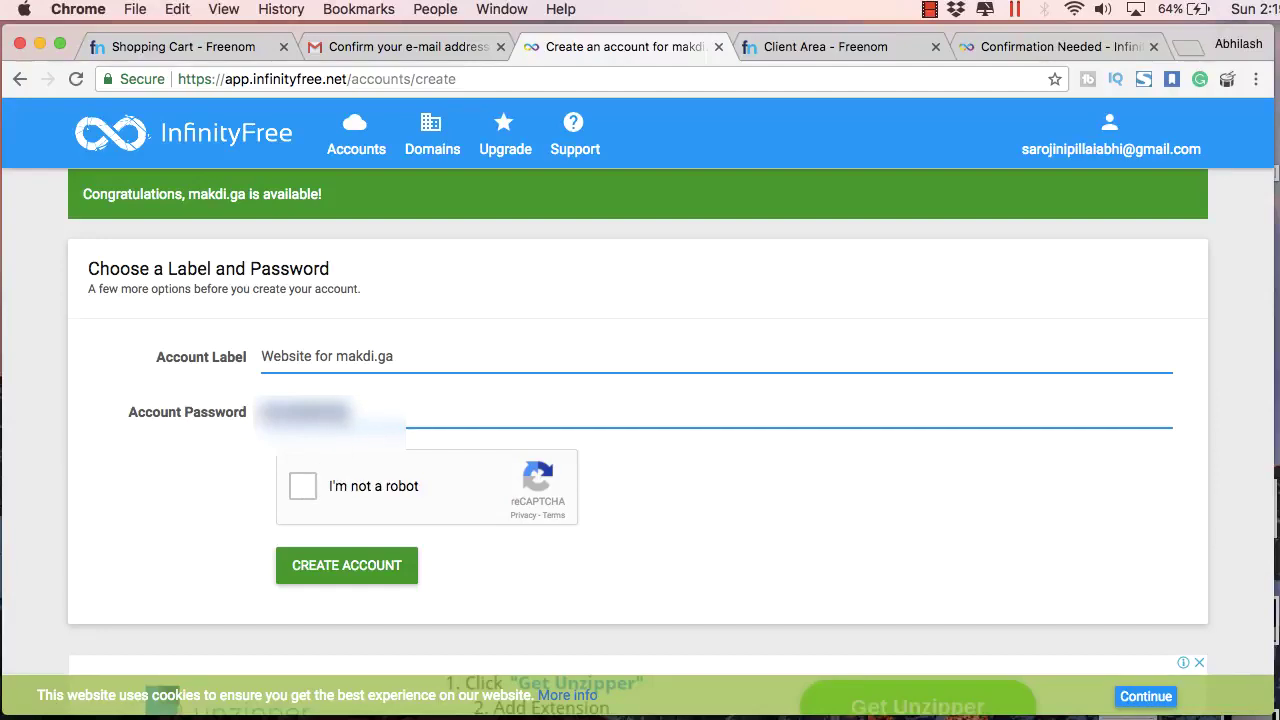
Step: Solve the street-sign and traffic-light reCAPTCHA challenges, then create the account
{"action": "left_click", "coordinate": [373, 475]}
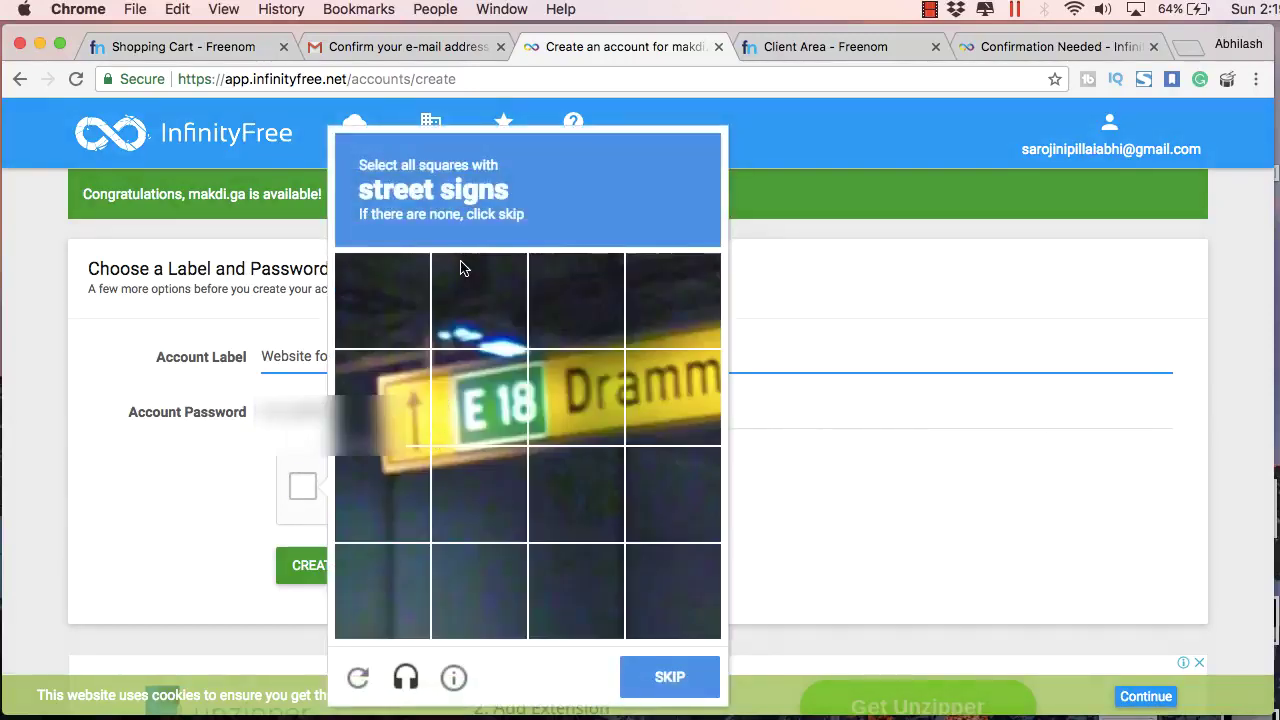
{"action": "left_click", "coordinate": [395, 405]}
{"action": "left_click", "coordinate": [395, 490]}
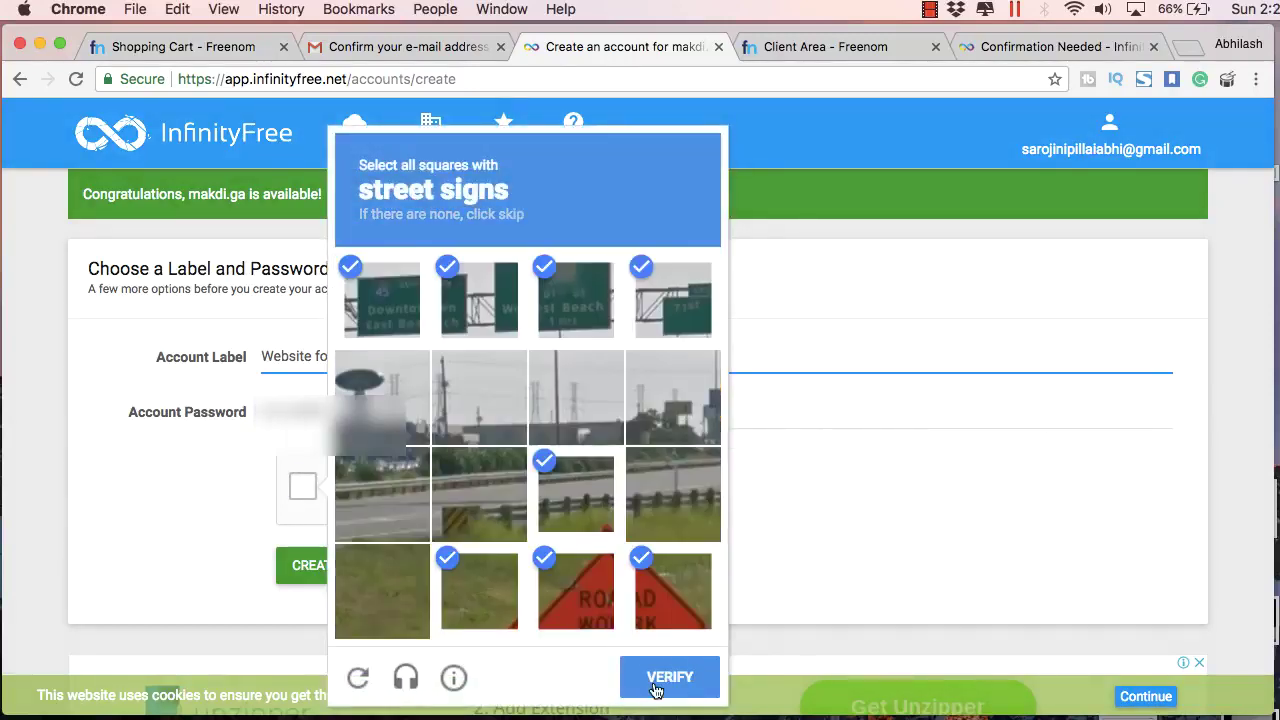
{"action": "left_click", "coordinate": [655, 688]}
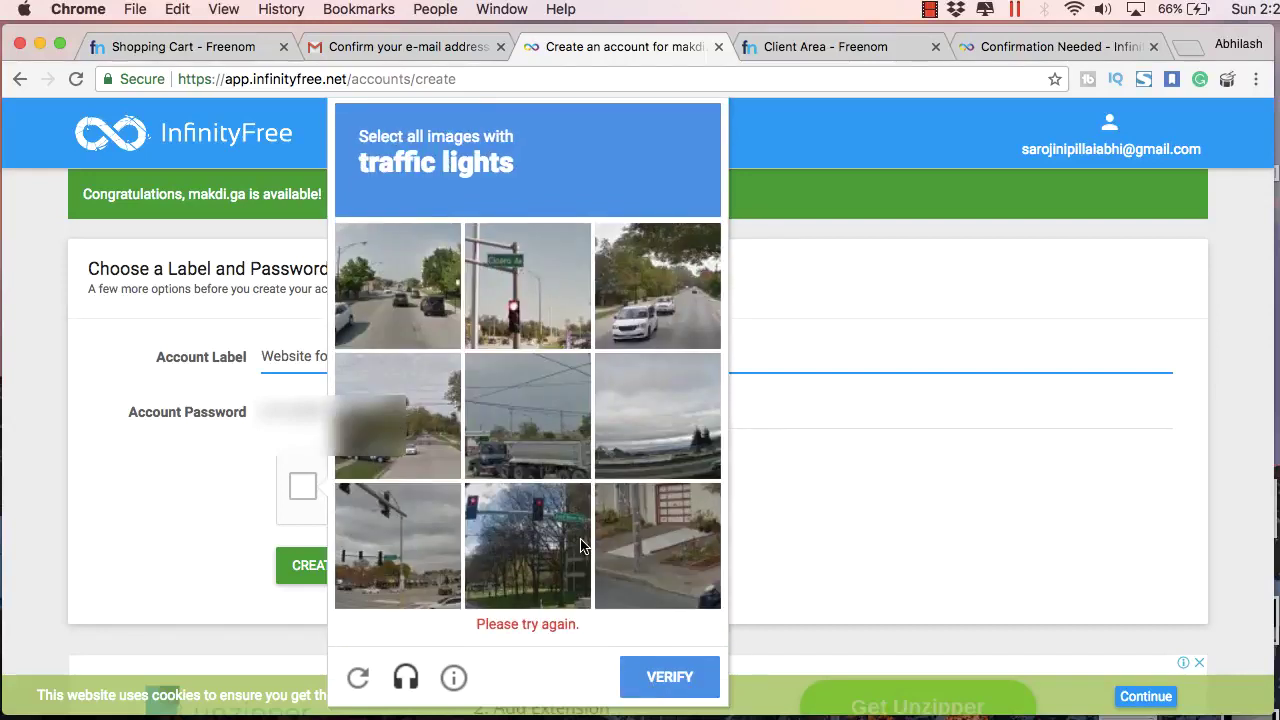
{"action": "left_click", "coordinate": [510, 300]}
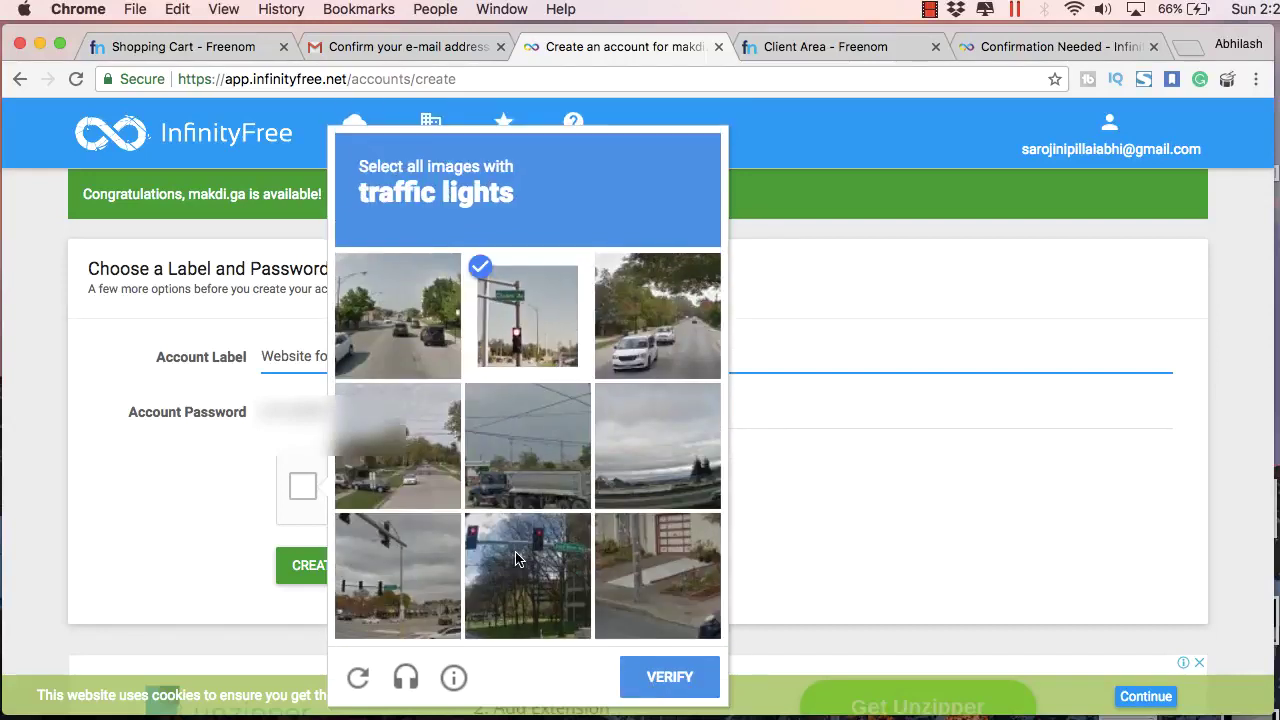
{"action": "left_click", "coordinate": [527, 575]}
{"action": "left_click", "coordinate": [394, 559]}
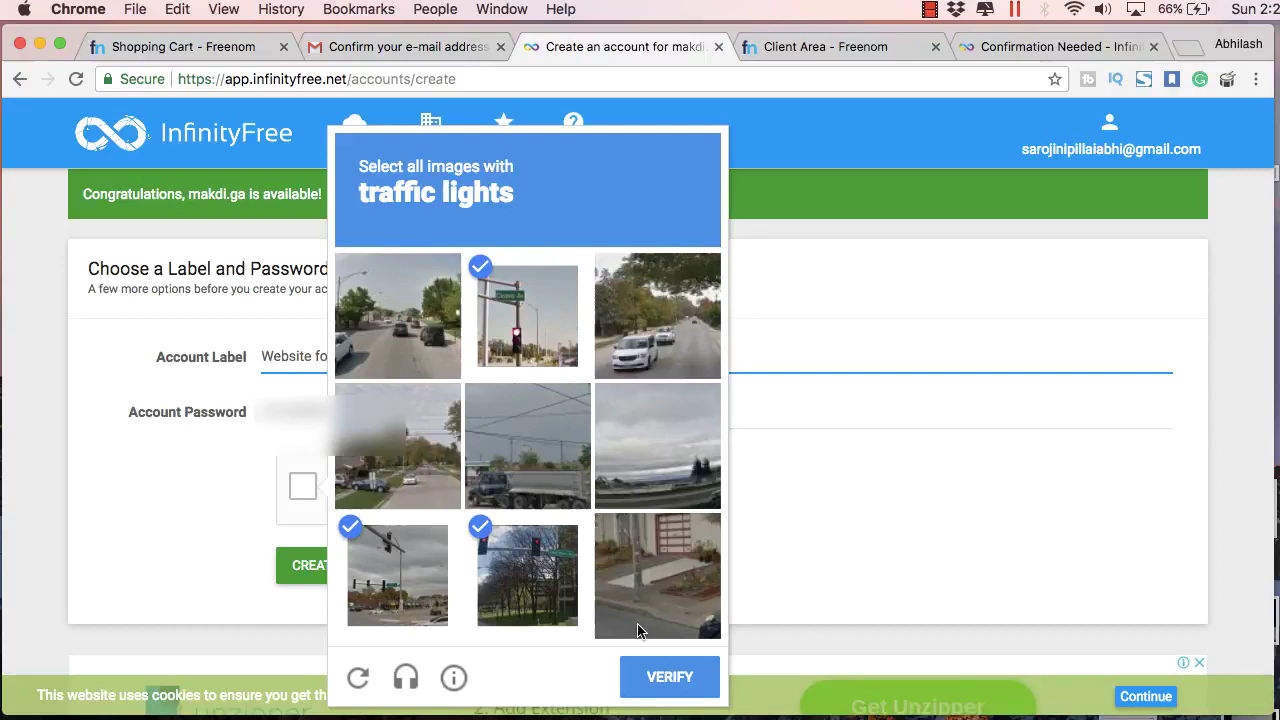
{"action": "left_click", "coordinate": [668, 678]}
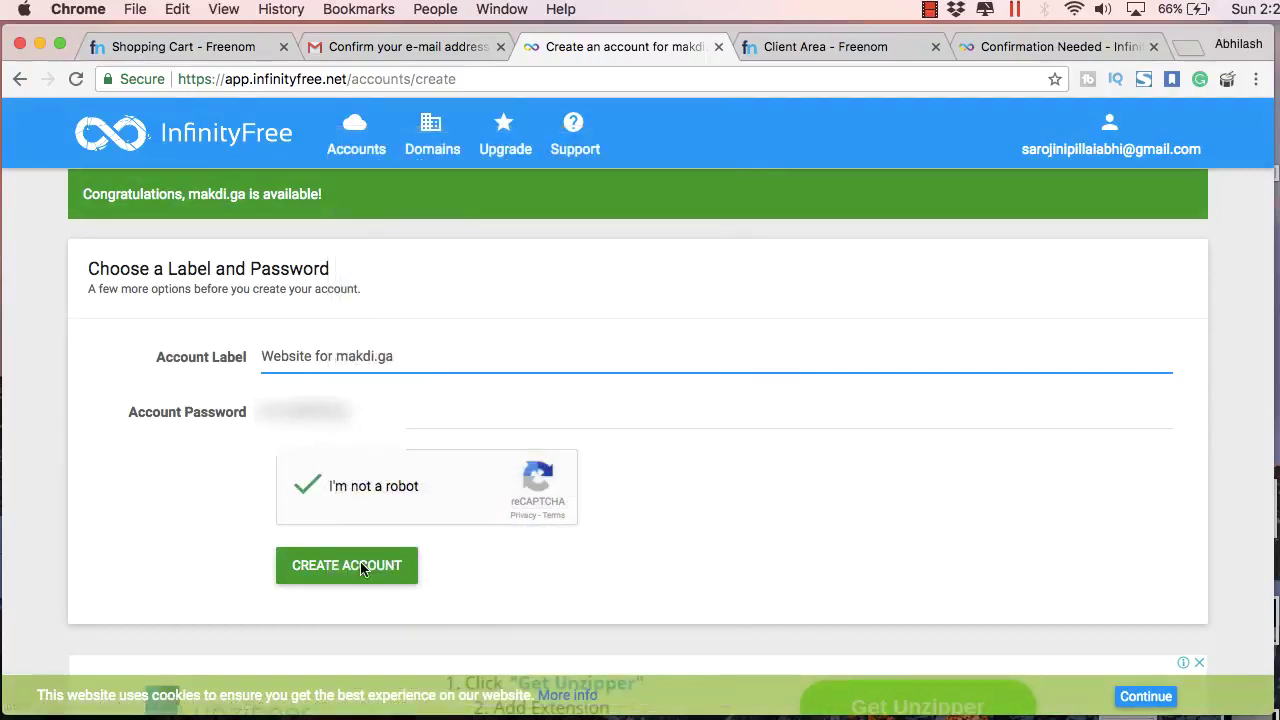
{"action": "left_click", "coordinate": [362, 569]}
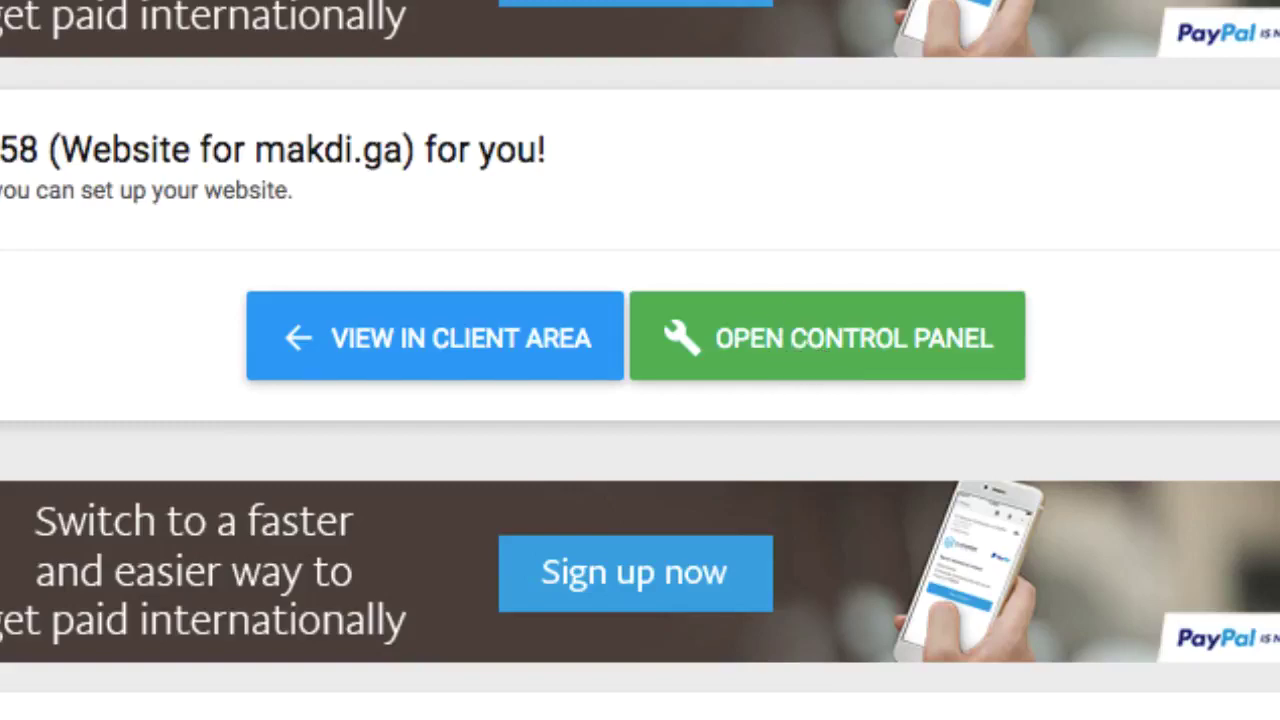
Step: Open the new account's control panel, then view the account's page in the client area
{"action": "left_click", "coordinate": [785, 360]}
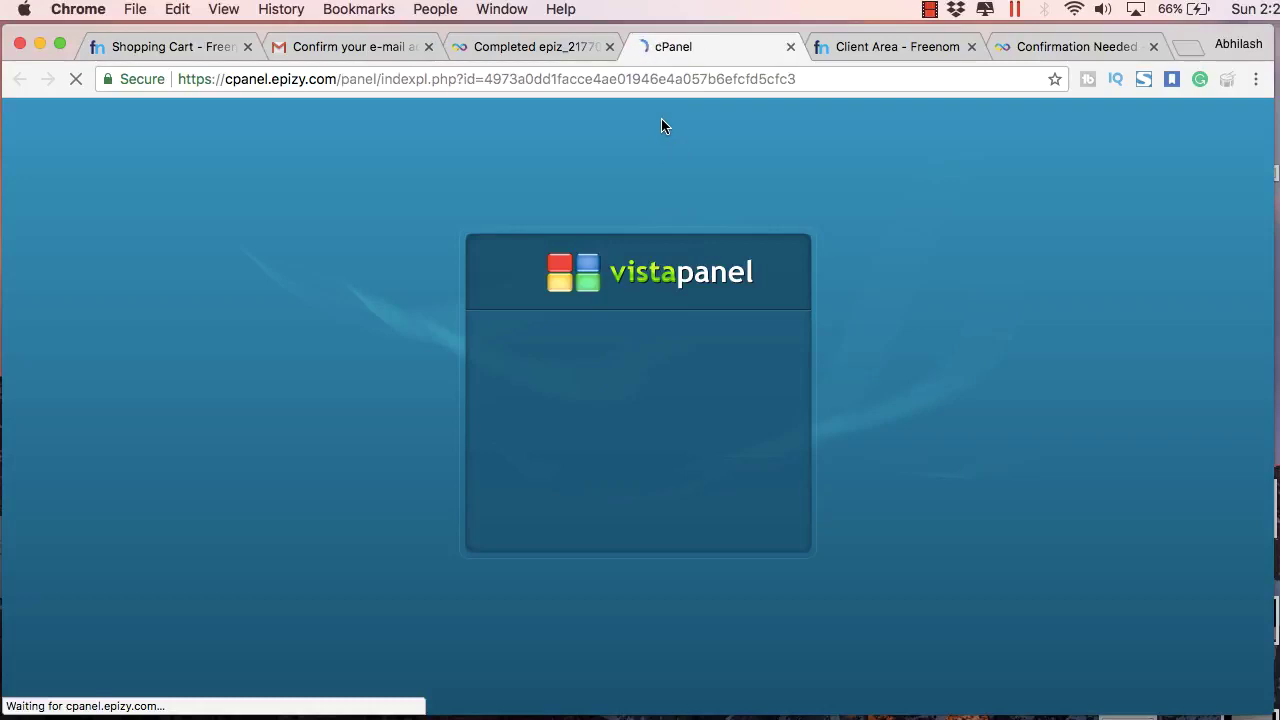
{"action": "left_click", "coordinate": [565, 42]}
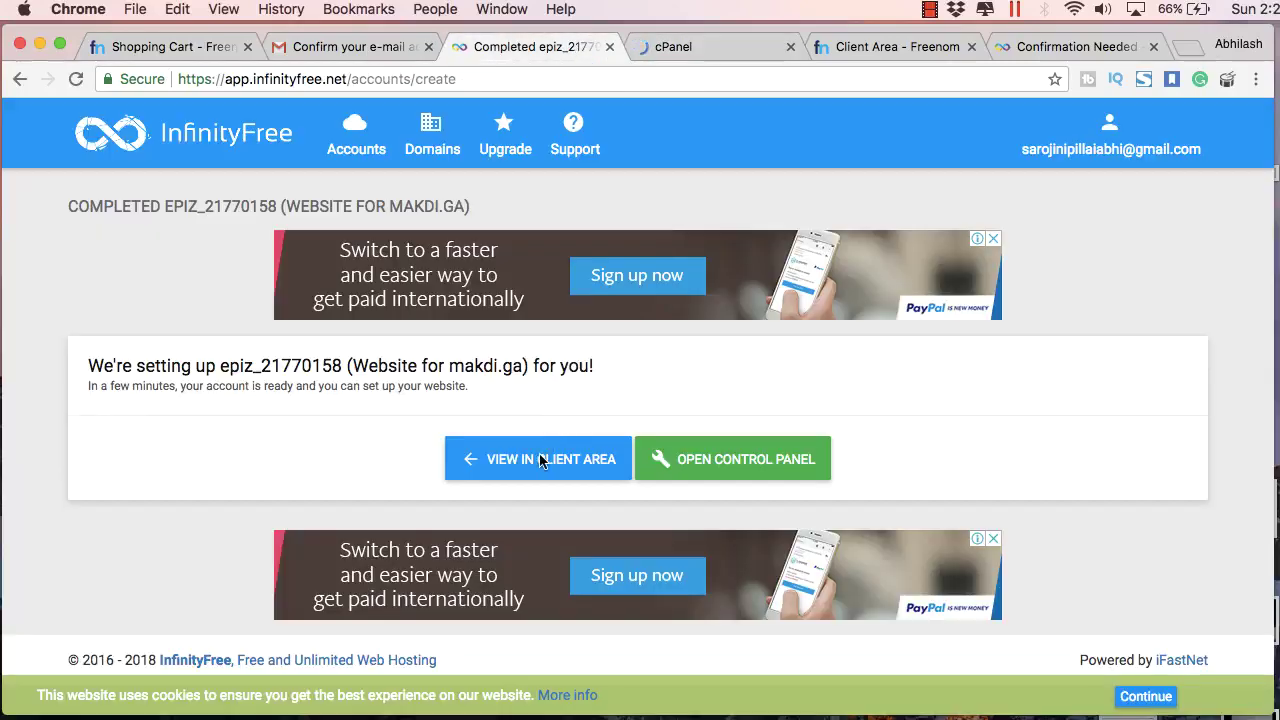
{"action": "left_click", "coordinate": [540, 460]}
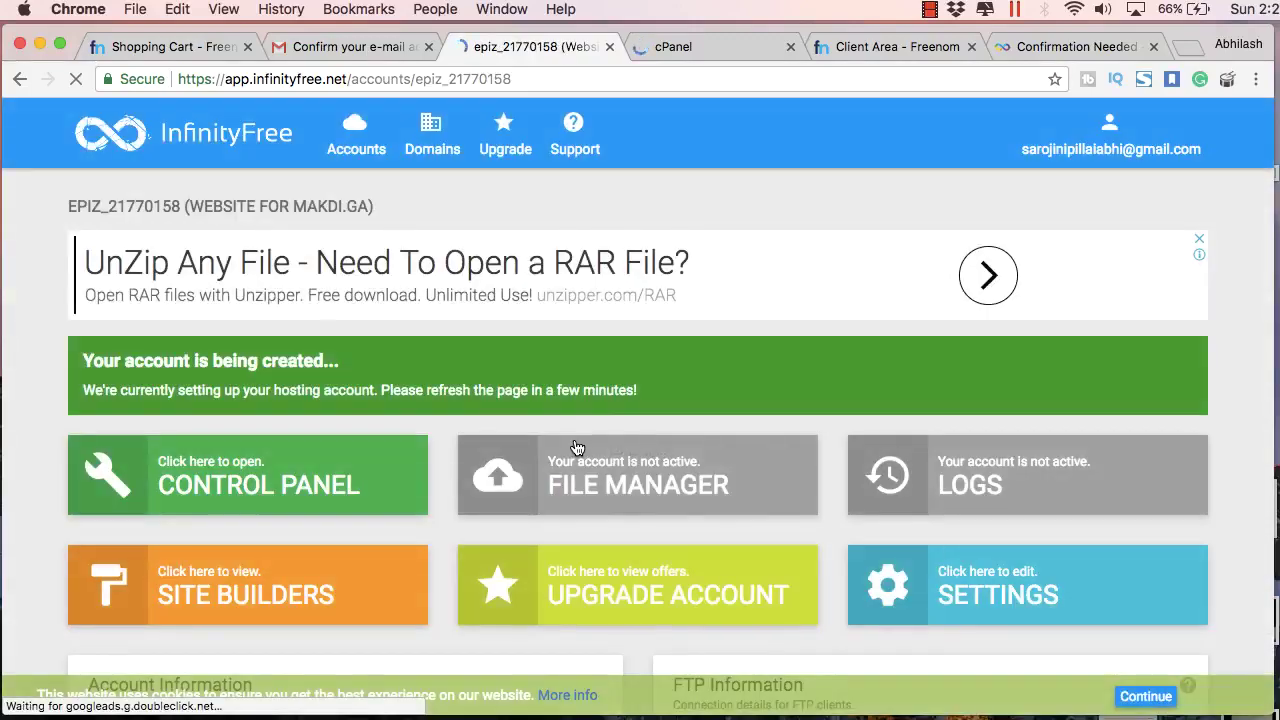
{"action": "scroll", "coordinate": [574, 438], "scroll_direction": "down", "scroll_amount": 3}
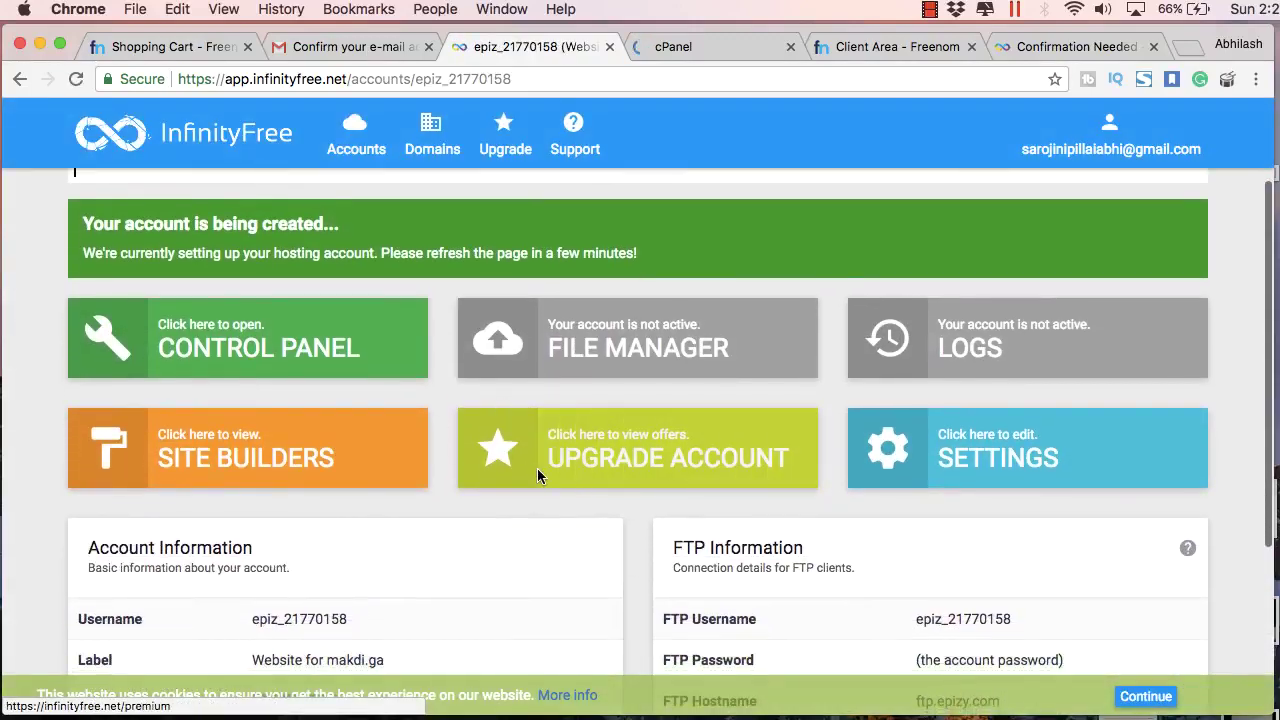
{"action": "scroll", "coordinate": [979, 468], "scroll_direction": "down", "scroll_amount": 2}
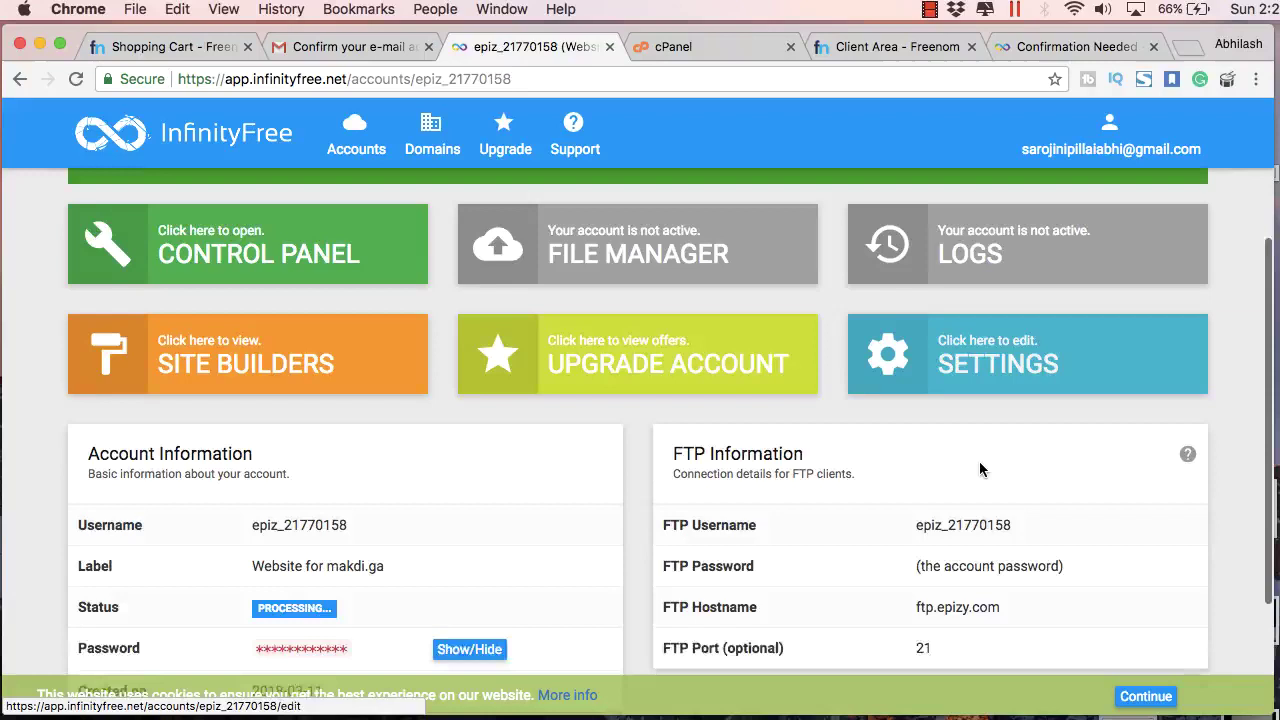
{"action": "scroll", "coordinate": [979, 461], "scroll_direction": "down", "scroll_amount": 2}
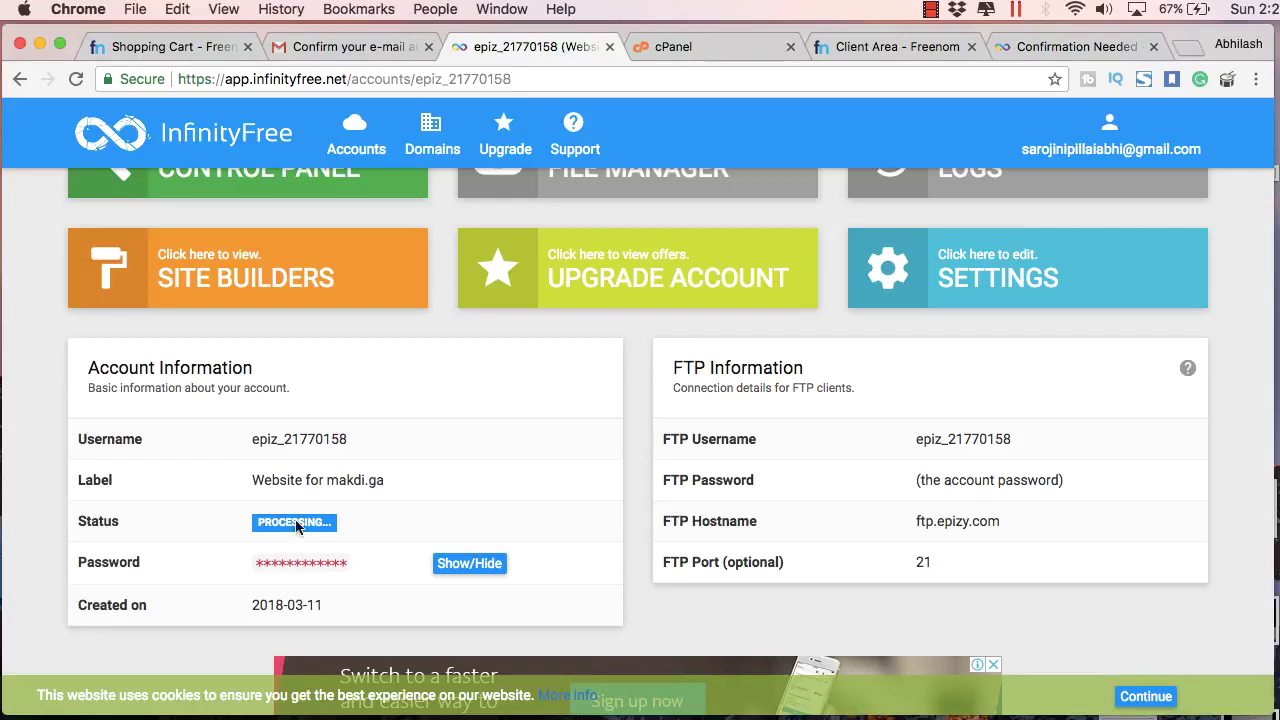
Step: Reveal and re-hide the account password, copy the FTP username, and go back to the control panel
{"action": "left_click", "coordinate": [466, 570]}
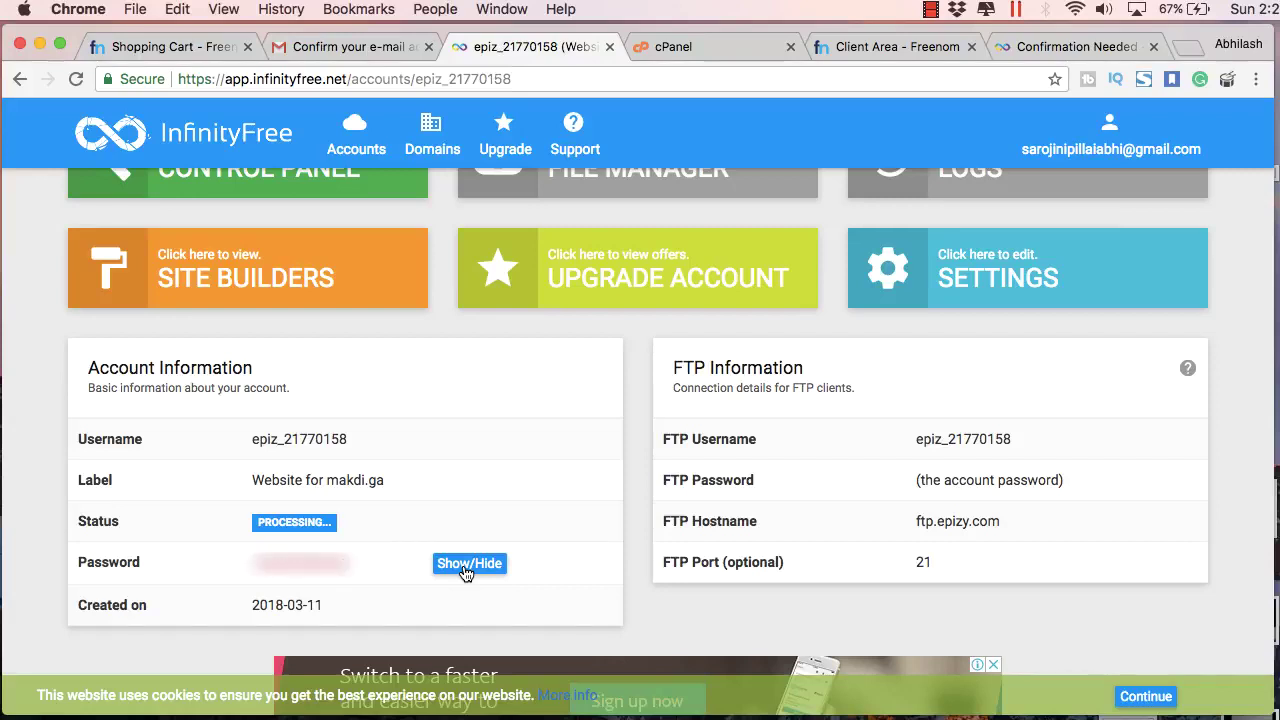
{"action": "left_click", "coordinate": [466, 570]}
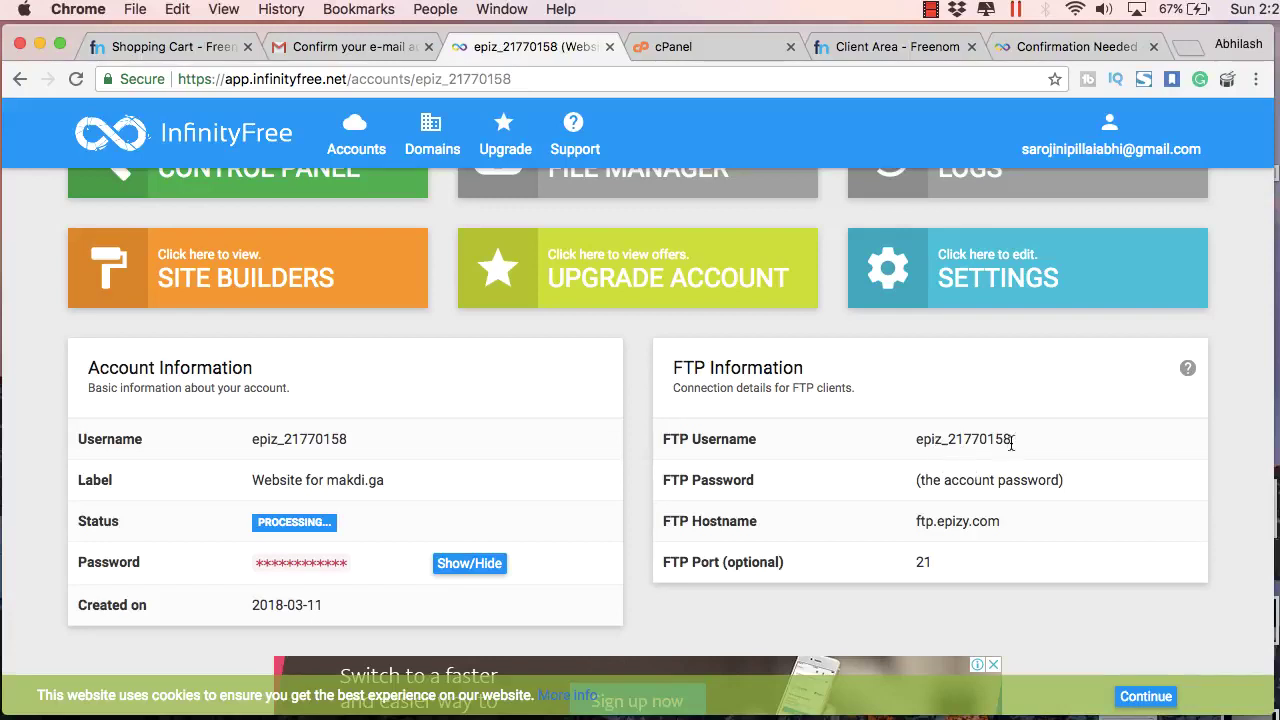
{"action": "left_click_drag", "start_coordinate": [929, 441], "coordinate": [1011, 441]}
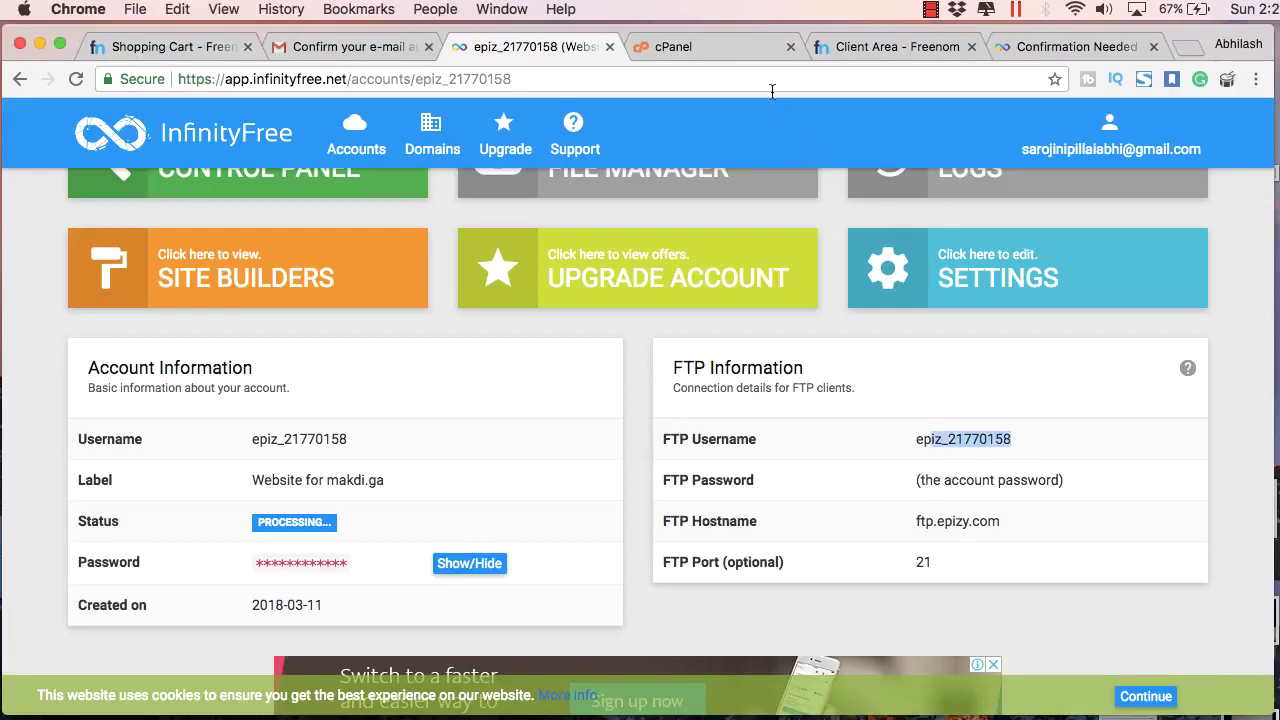
{"action": "left_click", "coordinate": [732, 36]}
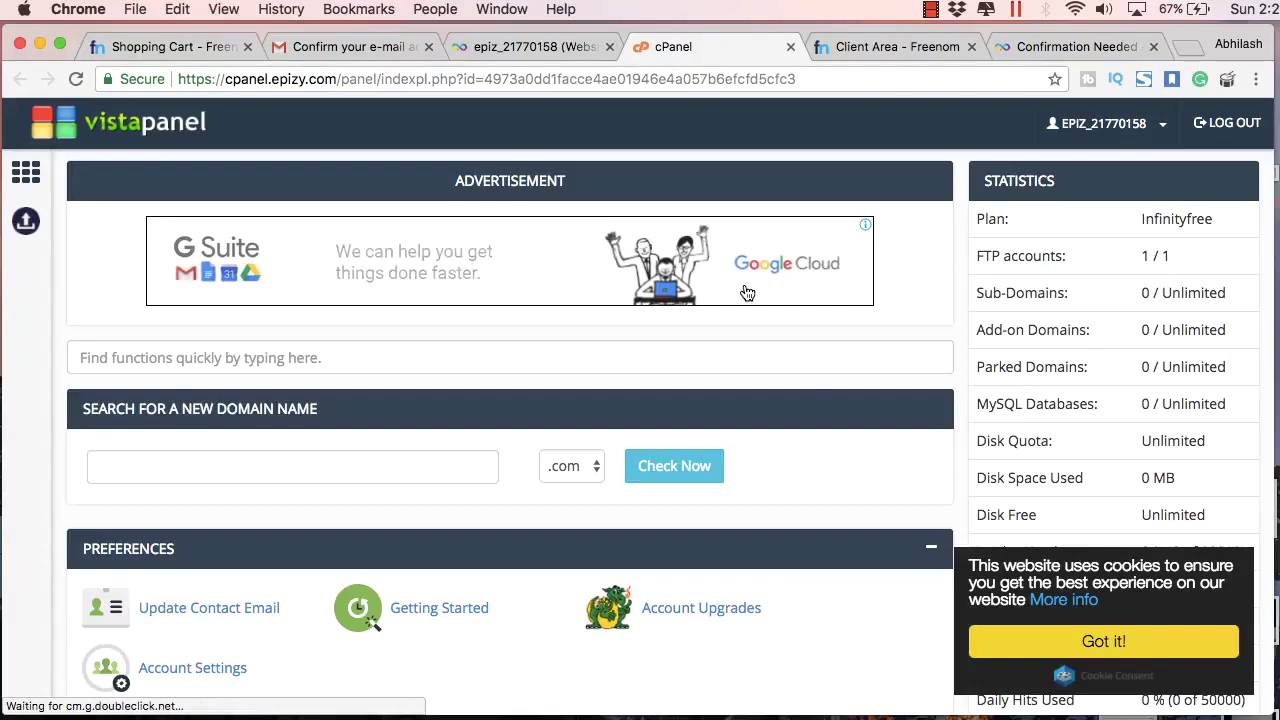
Step: Scroll VistaPanel down to the Software section with the Softaculous Apps Installer
{"action": "scroll", "coordinate": [747, 292], "scroll_direction": "down", "scroll_amount": 10}
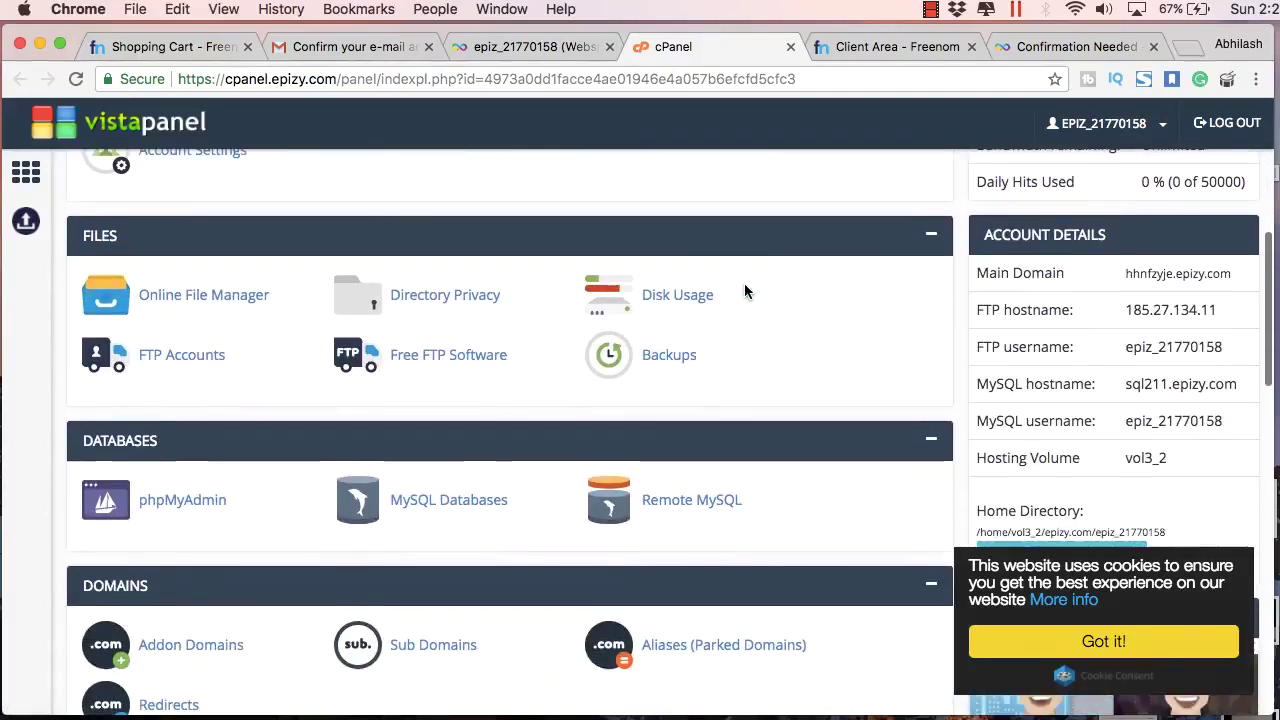
{"action": "scroll", "coordinate": [744, 291], "scroll_direction": "down", "scroll_amount": 13}
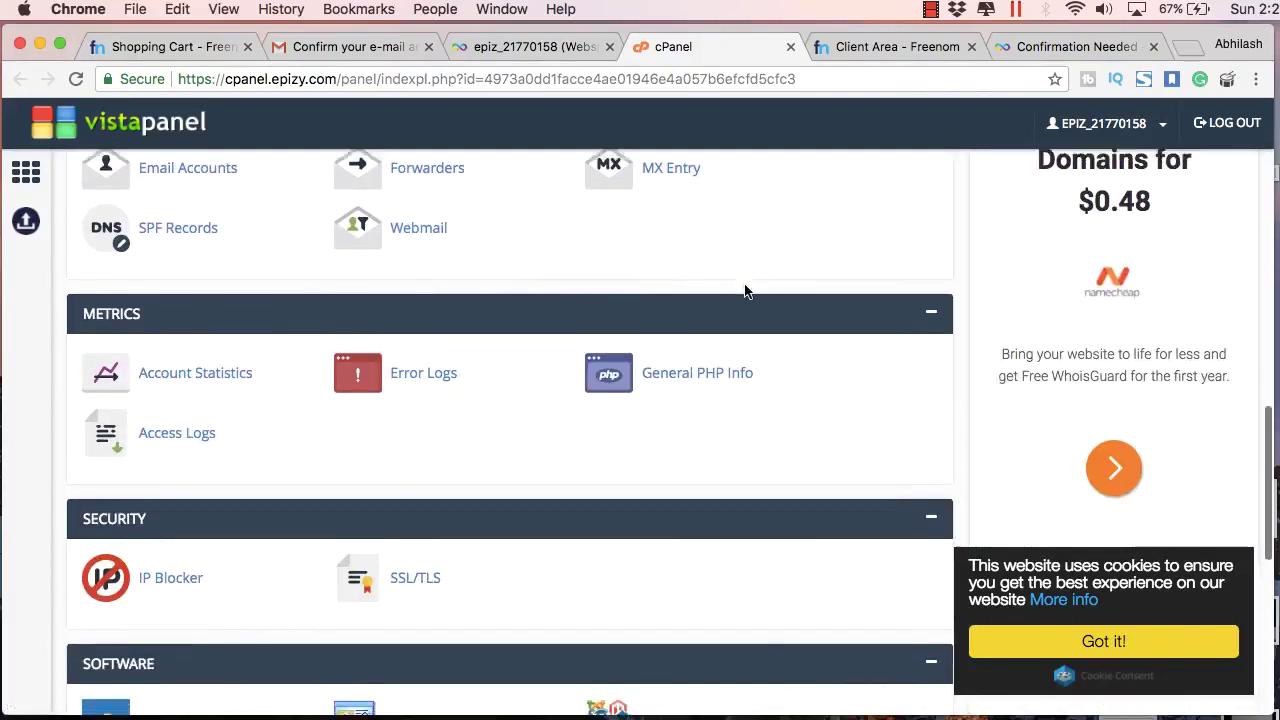
{"action": "scroll", "coordinate": [744, 291], "scroll_direction": "down", "scroll_amount": 7}
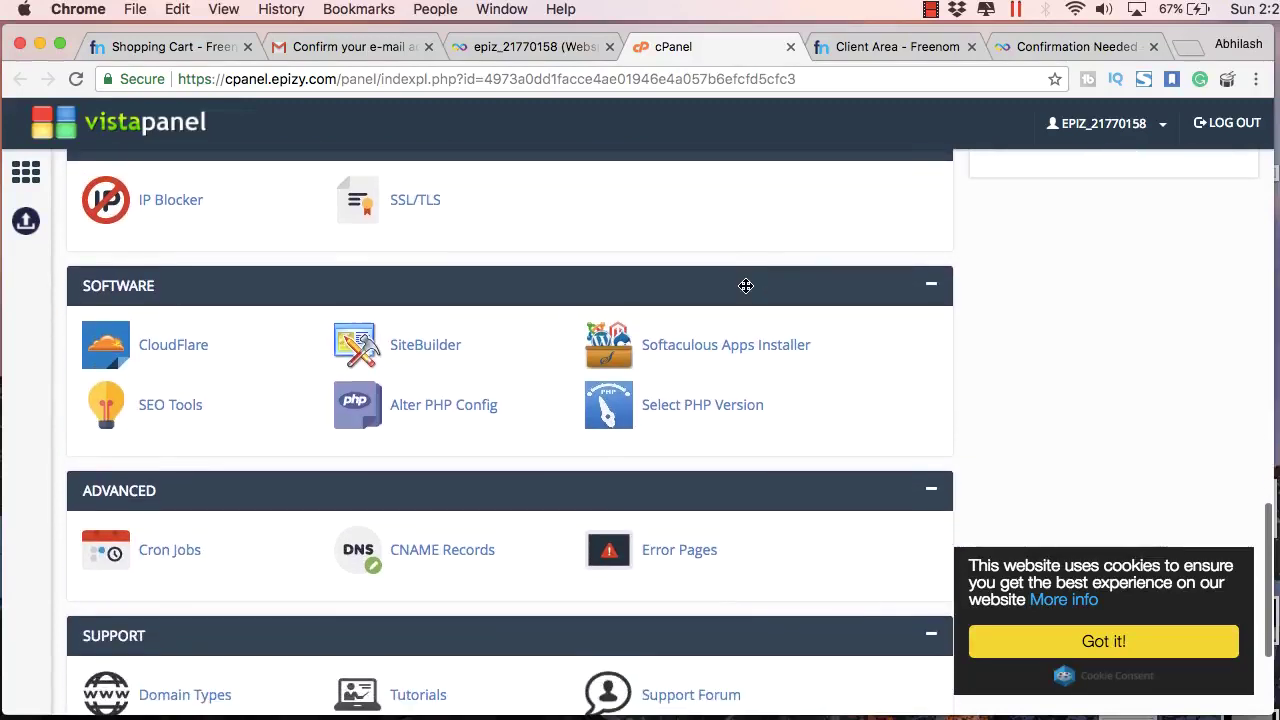
{"action": "scroll", "coordinate": [746, 286], "scroll_direction": "down", "scroll_amount": 1}
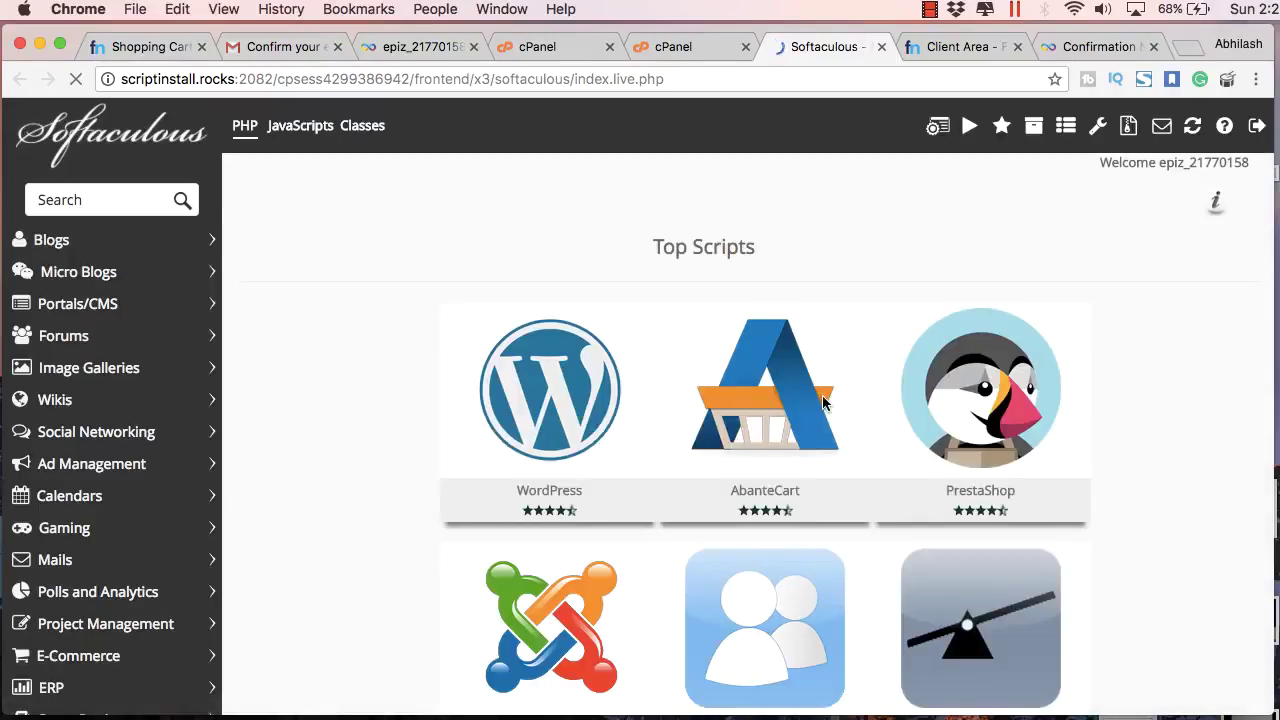
{"action": "scroll", "coordinate": [330, 343], "scroll_direction": "down", "scroll_amount": 10}
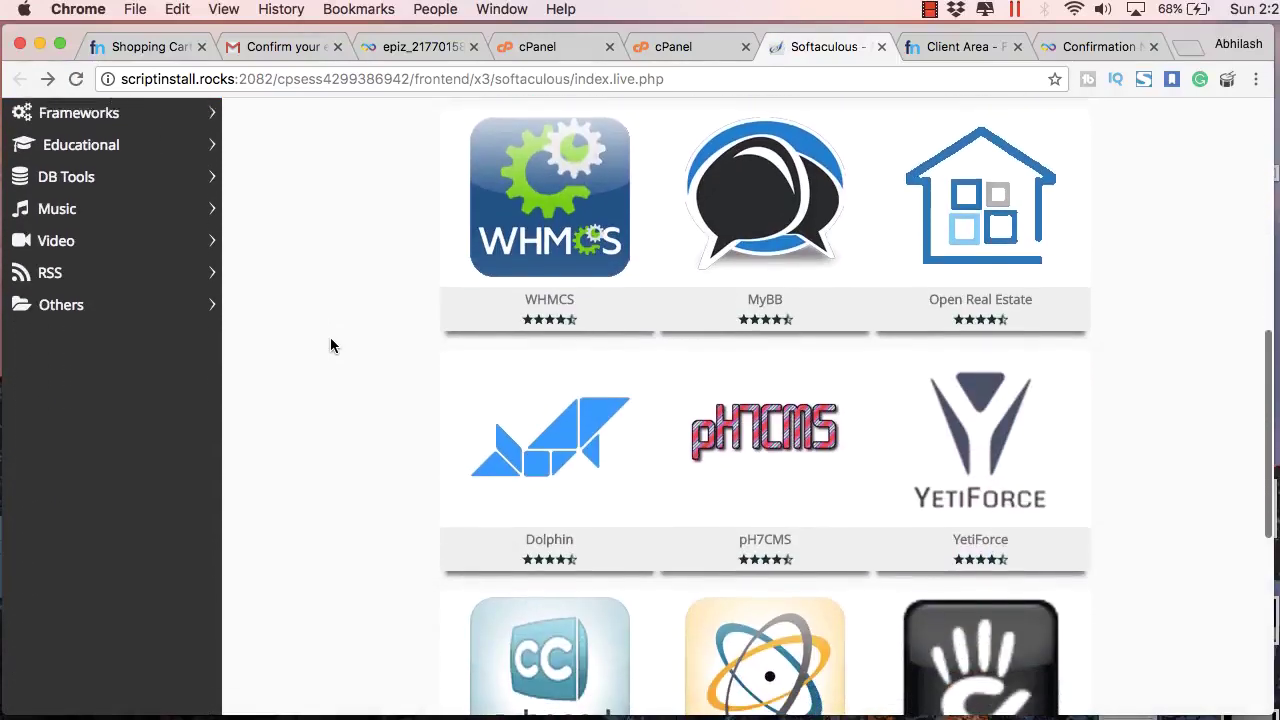
{"action": "scroll", "coordinate": [330, 343], "scroll_direction": "down", "scroll_amount": 4}
{"action": "scroll", "coordinate": [330, 343], "scroll_direction": "up", "scroll_amount": 10}
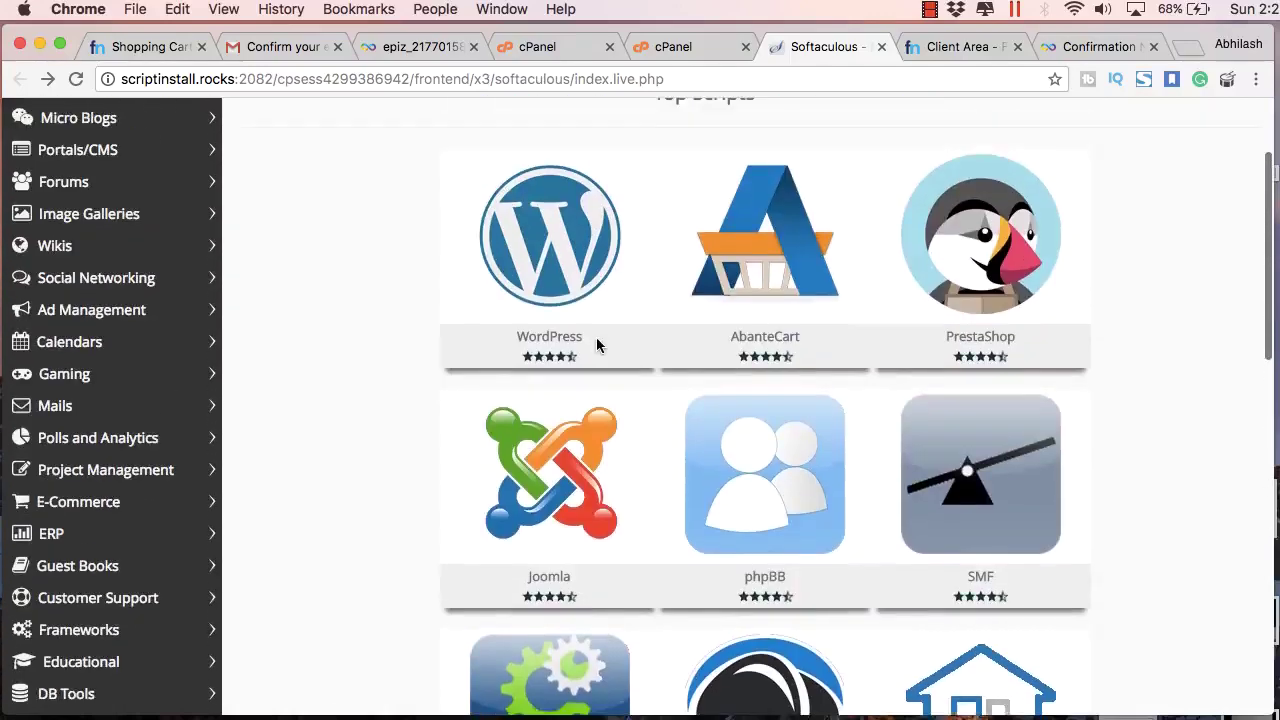
{"action": "scroll", "coordinate": [597, 345], "scroll_direction": "up", "scroll_amount": 3}
Step: Start the WordPress install and clear the wp directory so it installs at the root
{"action": "left_click", "coordinate": [492, 445]}
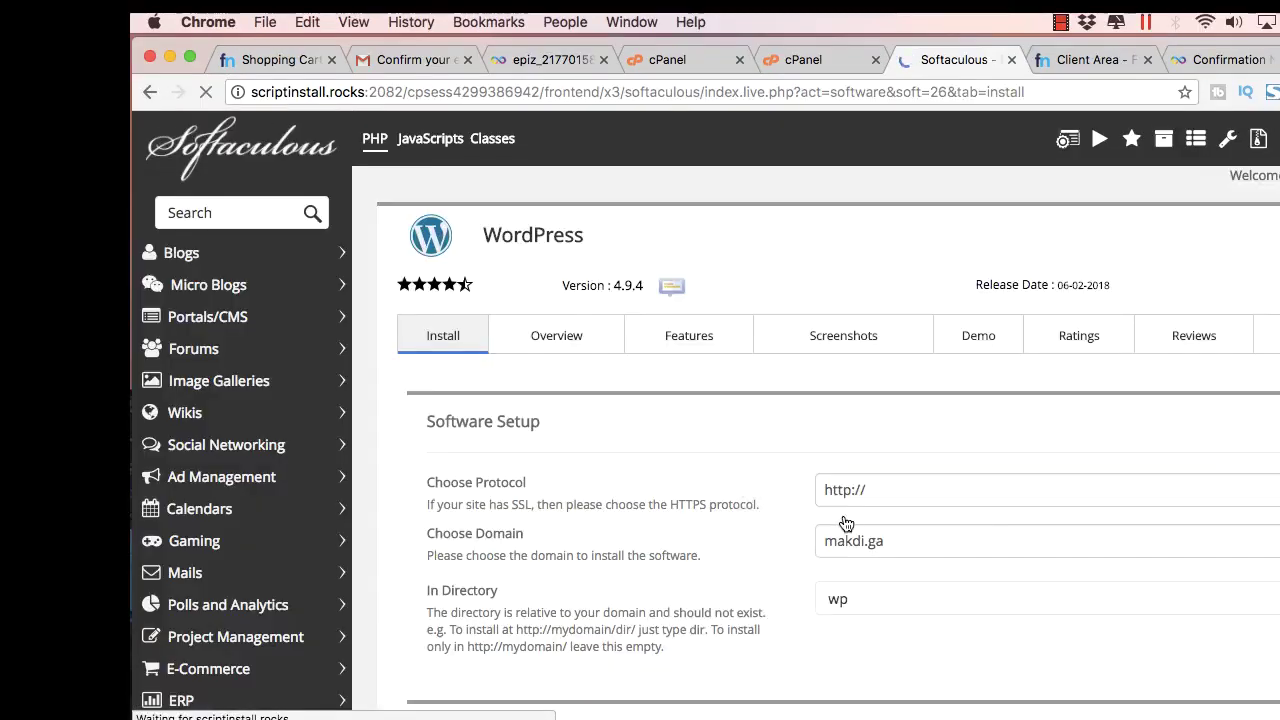
{"action": "scroll", "coordinate": [900, 340], "scroll_direction": "down", "scroll_amount": 5}
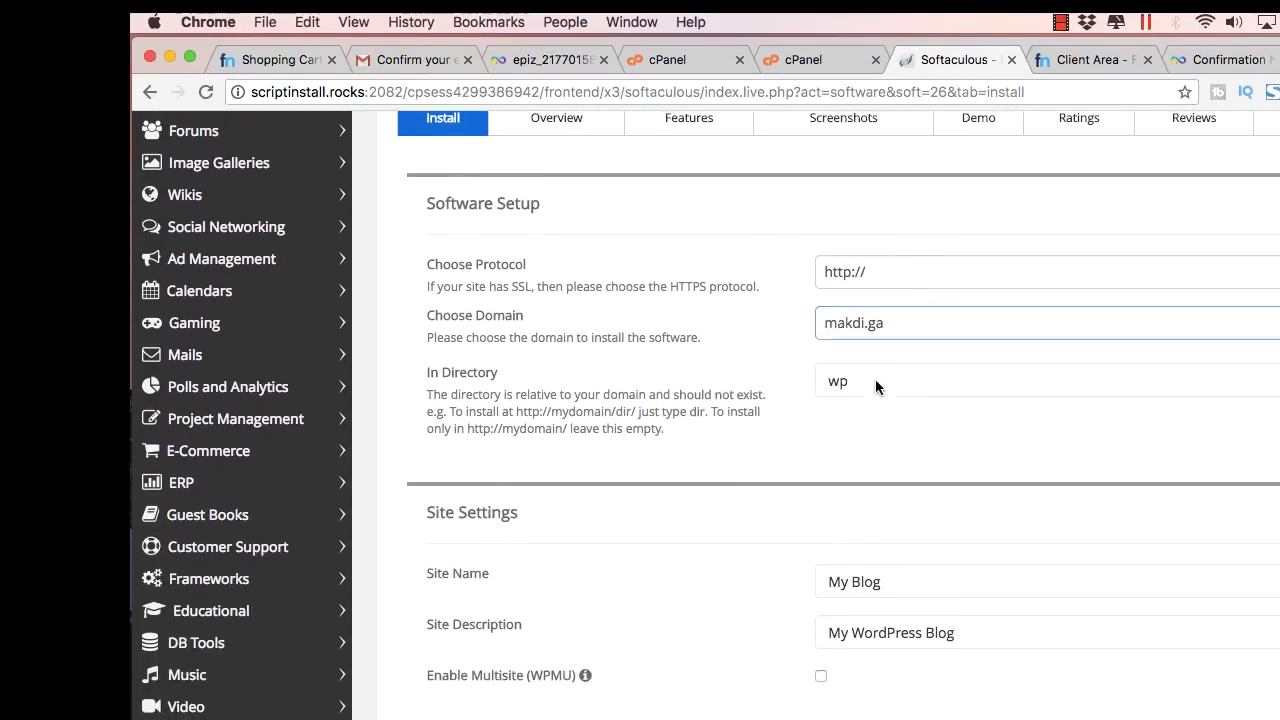
{"action": "double_click", "coordinate": [875, 385]}
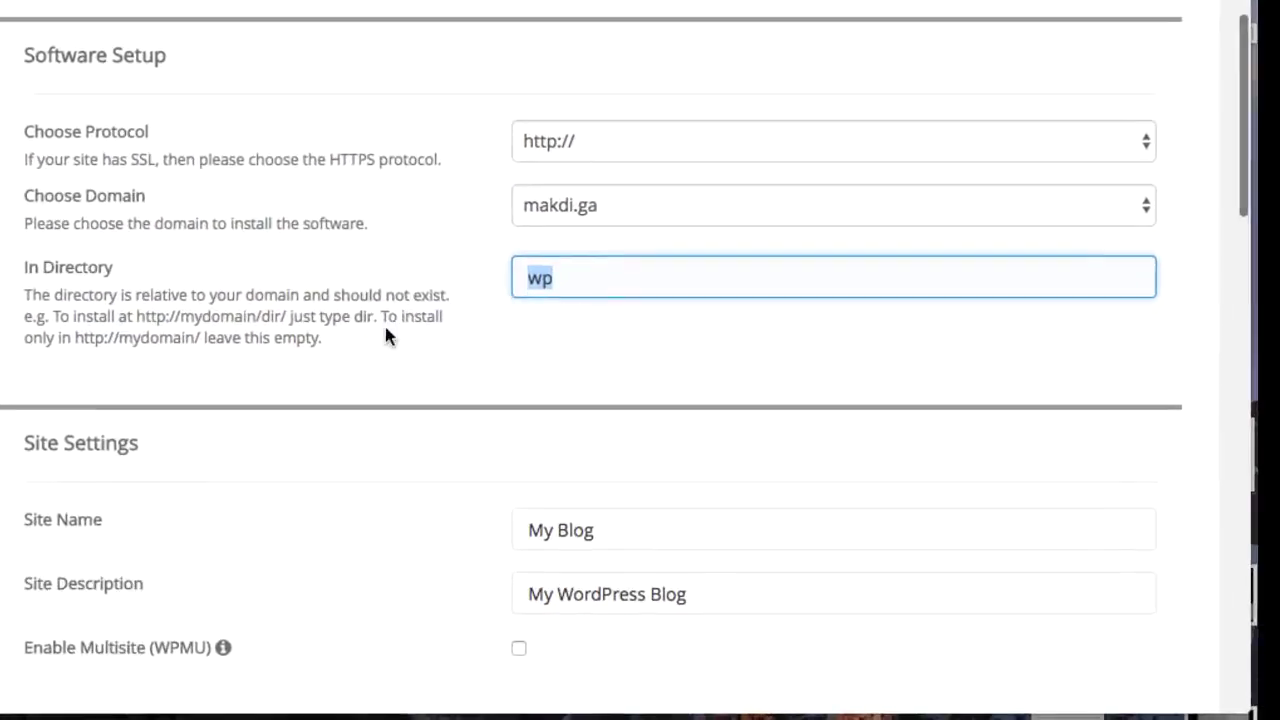
{"action": "key", "text": "BackSpace"}
{"action": "left_click_drag", "start_coordinate": [322, 338], "coordinate": [75, 338]}
{"action": "left_click", "coordinate": [401, 361]}
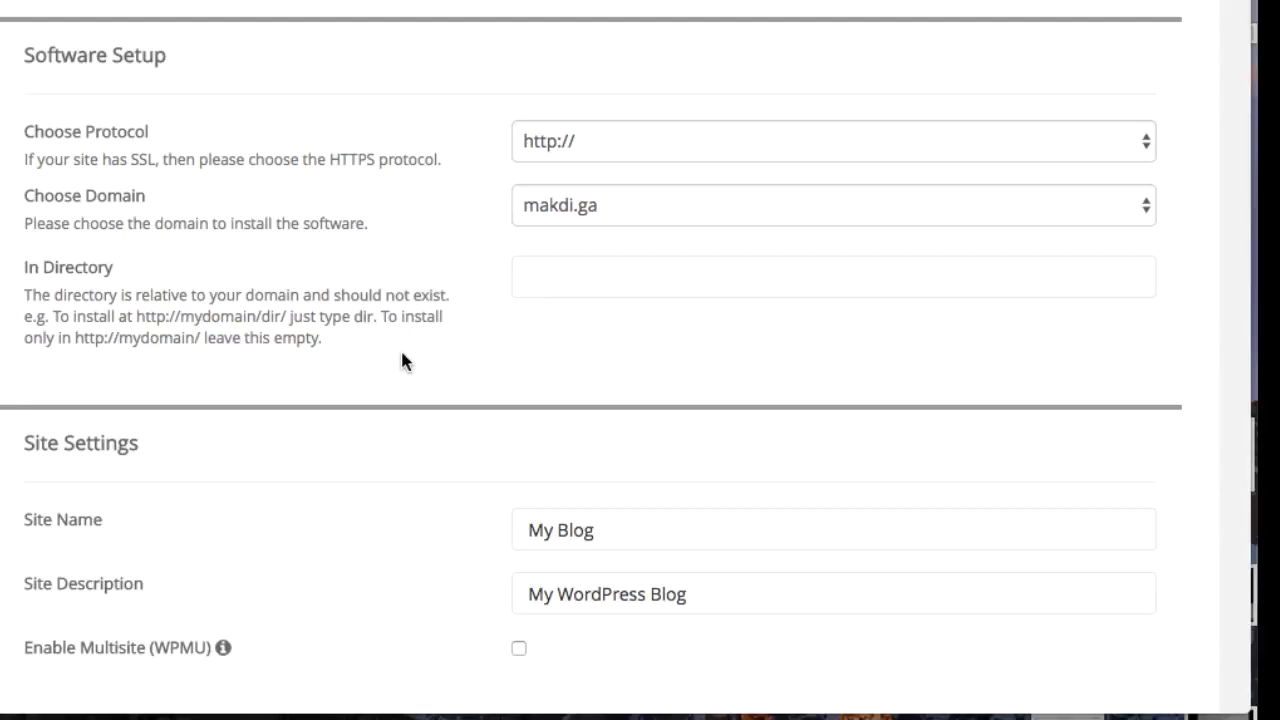
{"action": "scroll", "coordinate": [591, 331], "scroll_direction": "down", "scroll_amount": 2}
Step: Set the Site Name to 'Makdi Demo' and the Site Description to 'Free Website'
{"action": "left_click", "coordinate": [600, 331]}
{"action": "triple_click", "coordinate": [525, 333]}
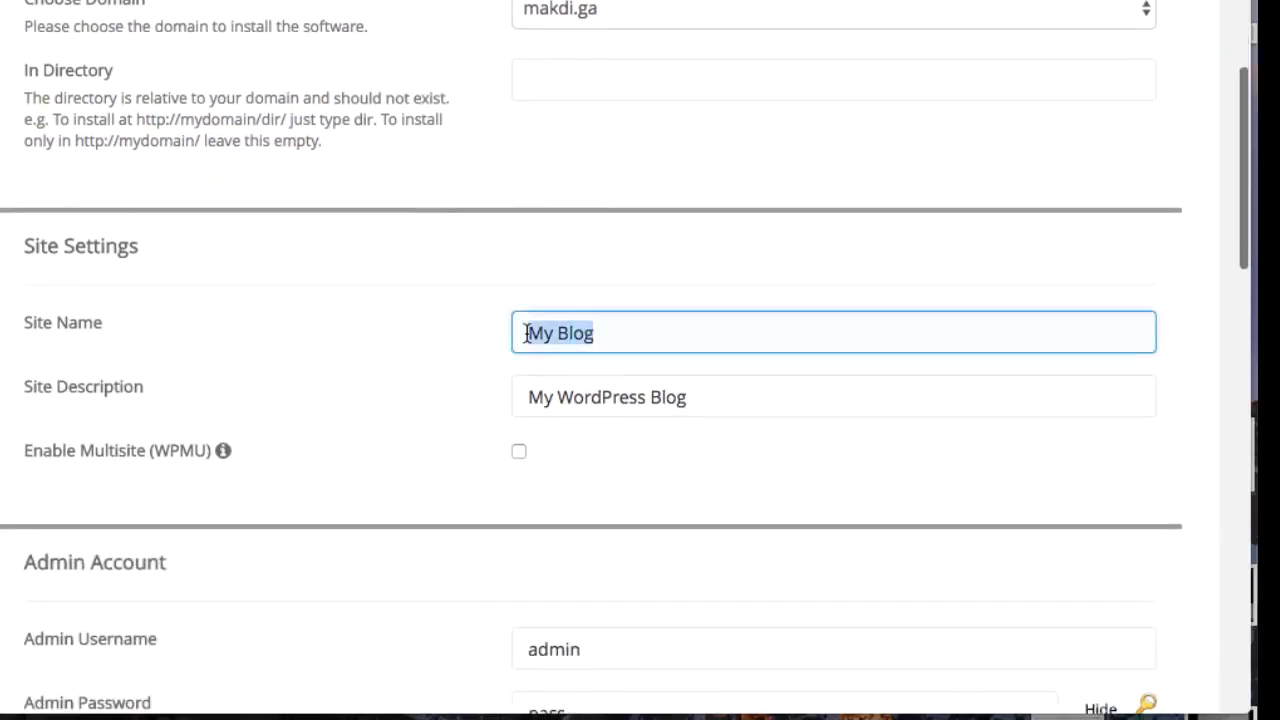
{"action": "type", "text": "Makdi Demo"}
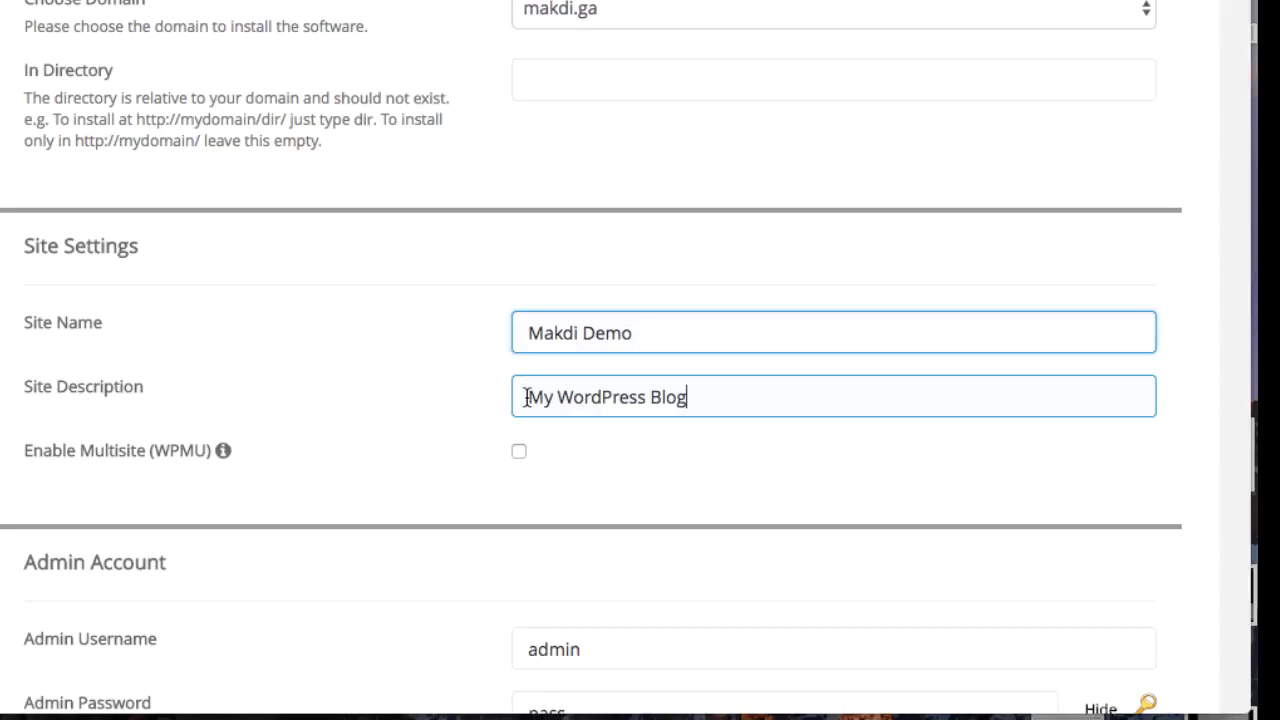
{"action": "triple_click", "coordinate": [526, 397]}
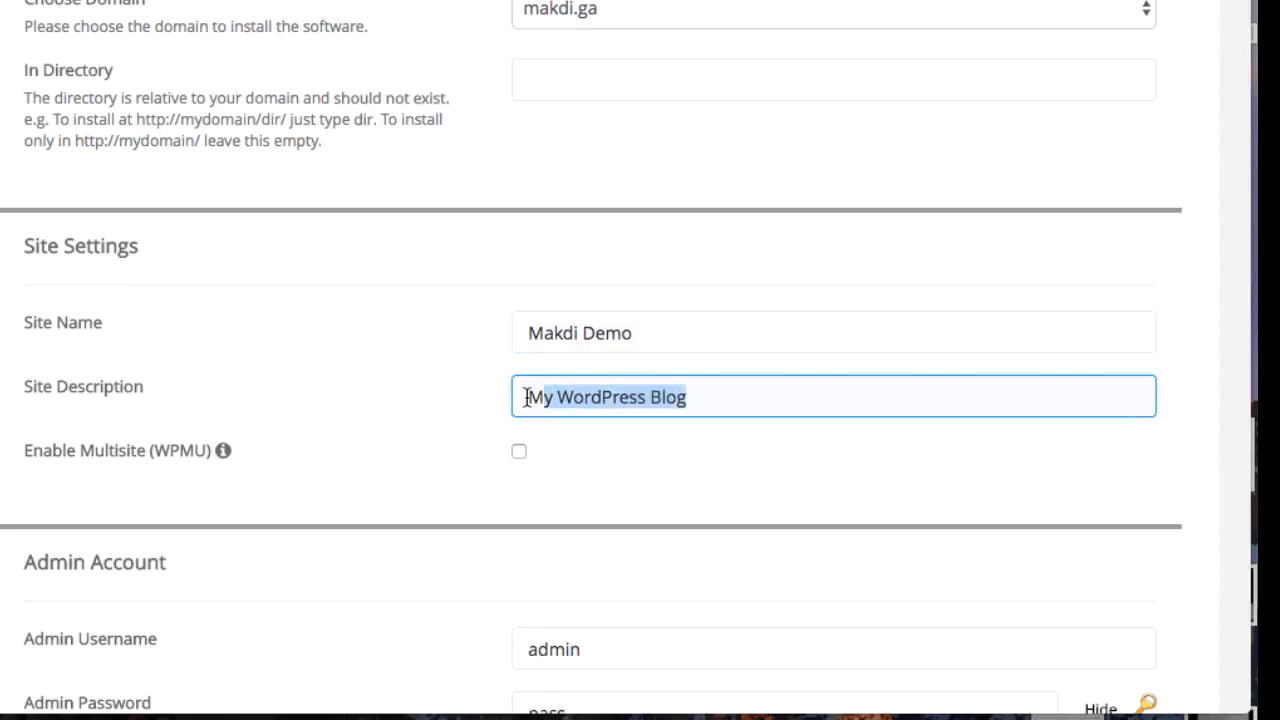
{"action": "type", "text": "Free Website"}
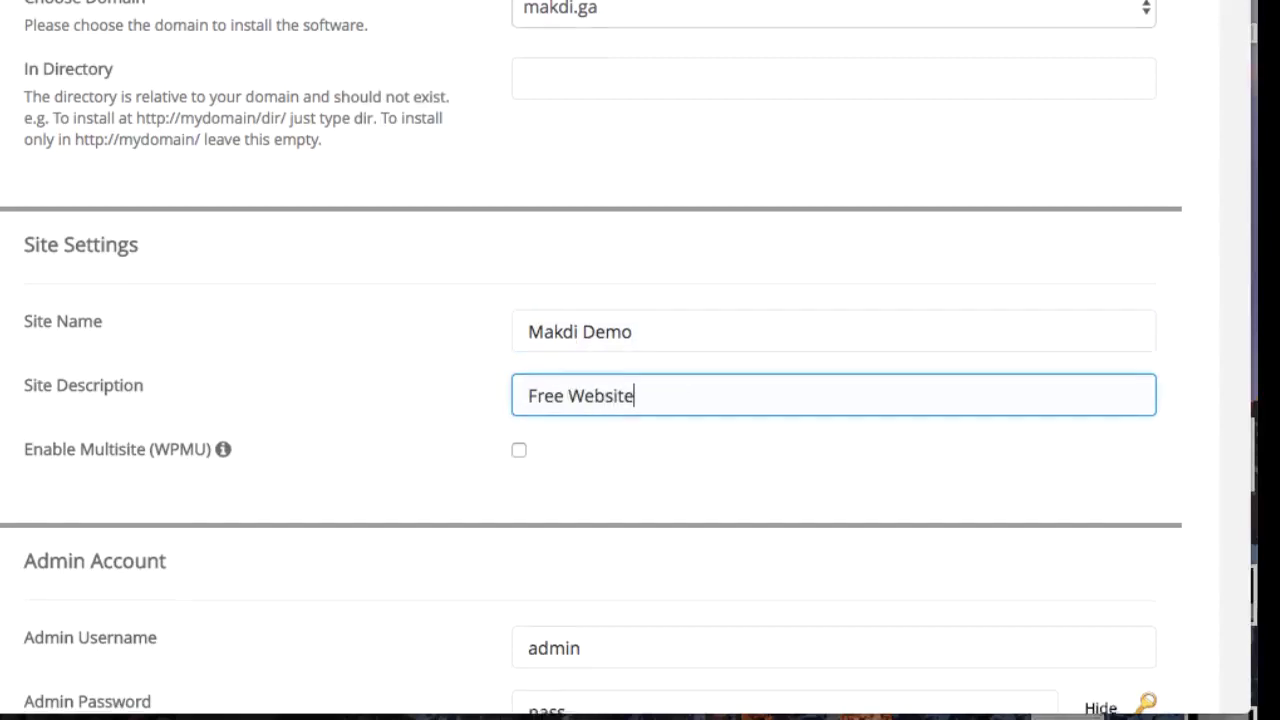
{"action": "scroll", "coordinate": [530, 338], "scroll_direction": "down", "scroll_amount": 3}
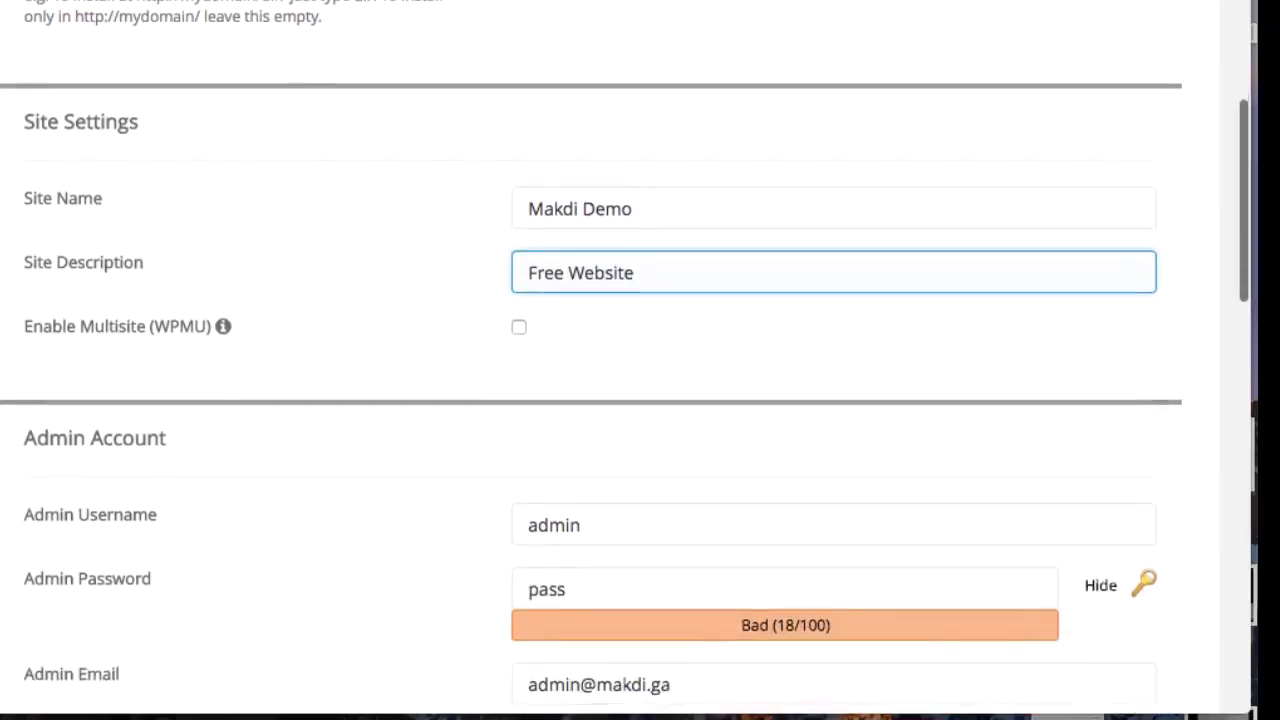
{"action": "scroll", "coordinate": [528, 337], "scroll_direction": "down", "scroll_amount": 5}
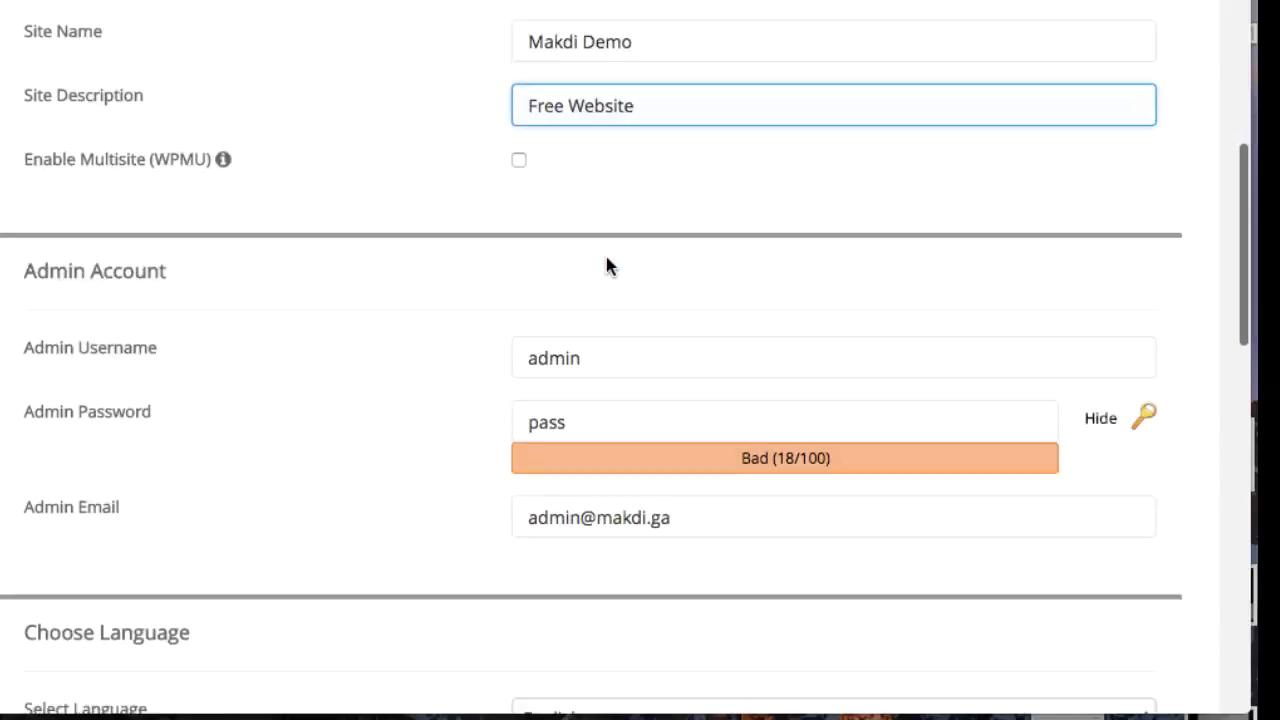
Step: Replace the admin password with a new one and fill in the owner's admin e-mail
{"action": "left_click", "coordinate": [574, 332]}
{"action": "key", "text": "ctrl+a"}
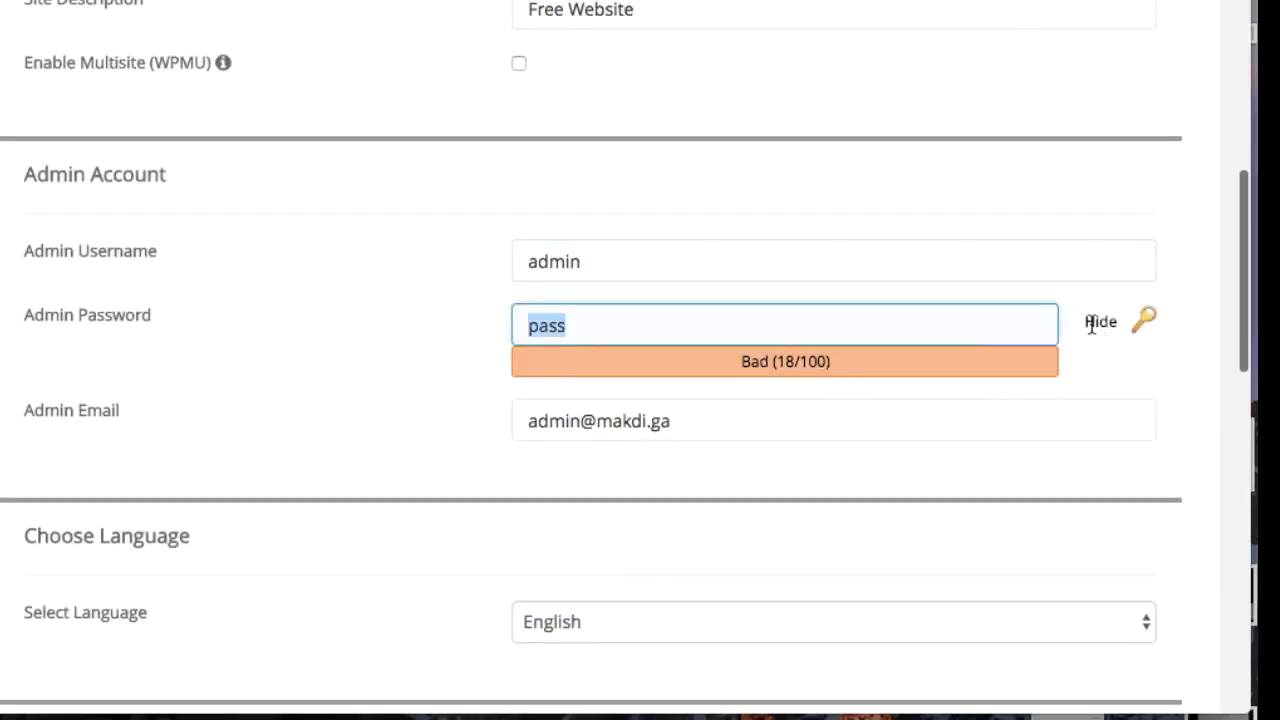
{"action": "left_click", "coordinate": [1100, 328]}
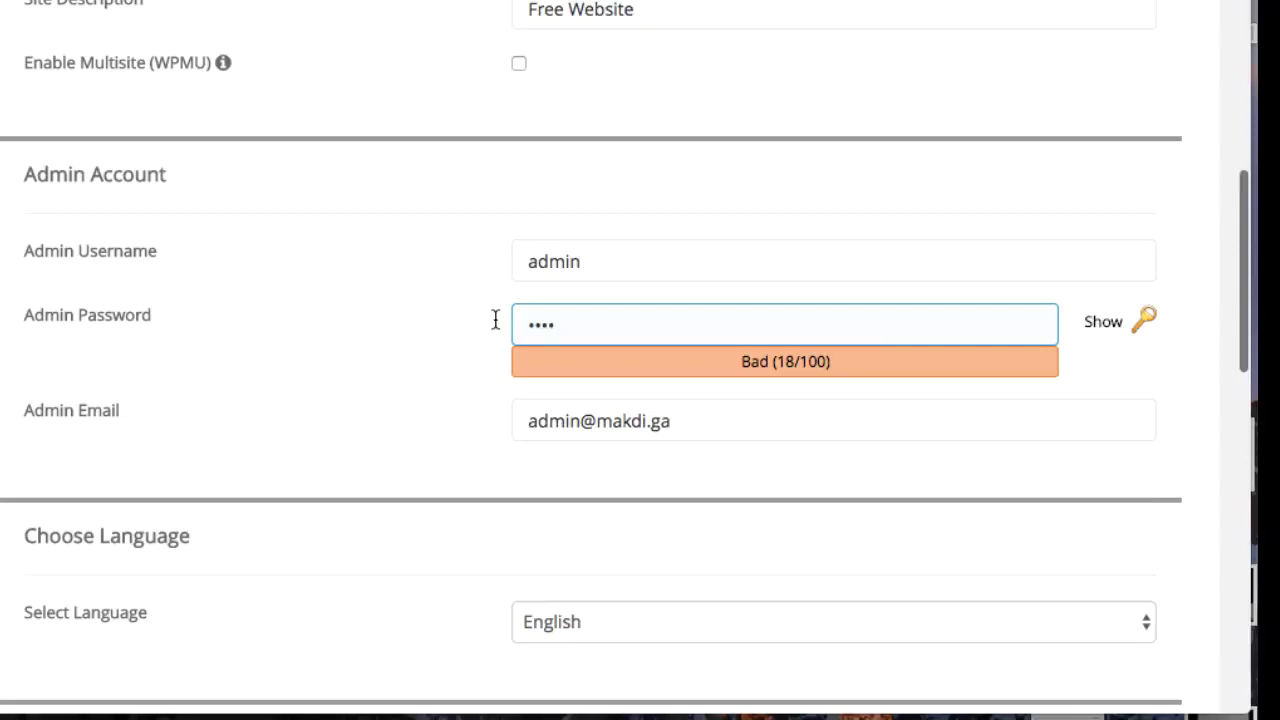
{"action": "key", "text": "super+a"}
{"action": "key", "text": "BackSpace"}
{"action": "type", "text": "1234"}
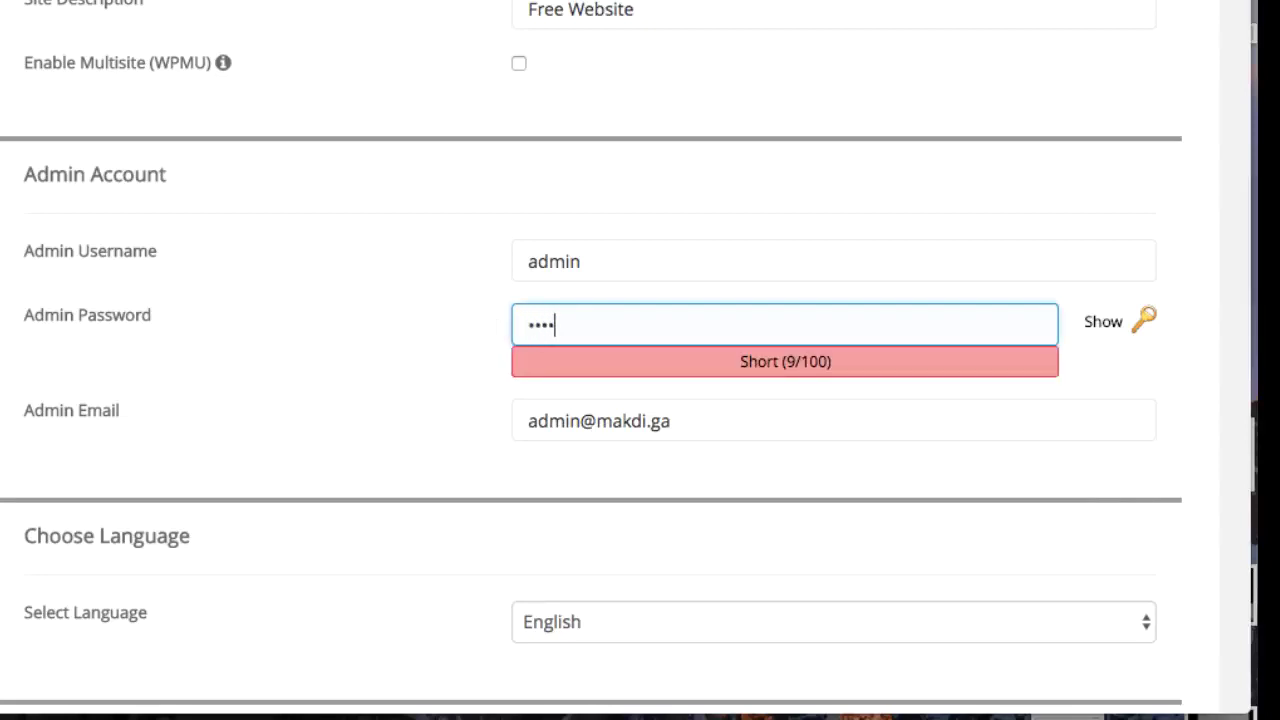
{"action": "type", "text": "5678"}
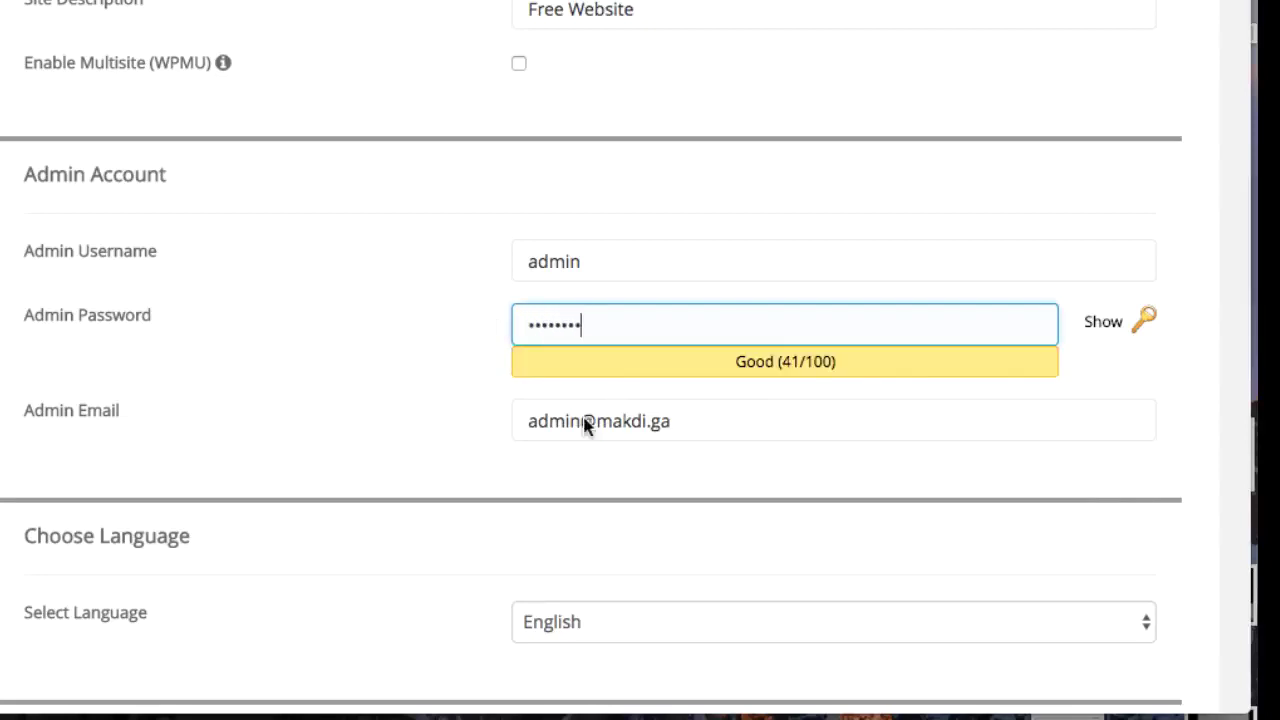
{"action": "left_click", "coordinate": [520, 420]}
{"action": "key", "text": "super+a"}
{"action": "type", "text": "sa"}
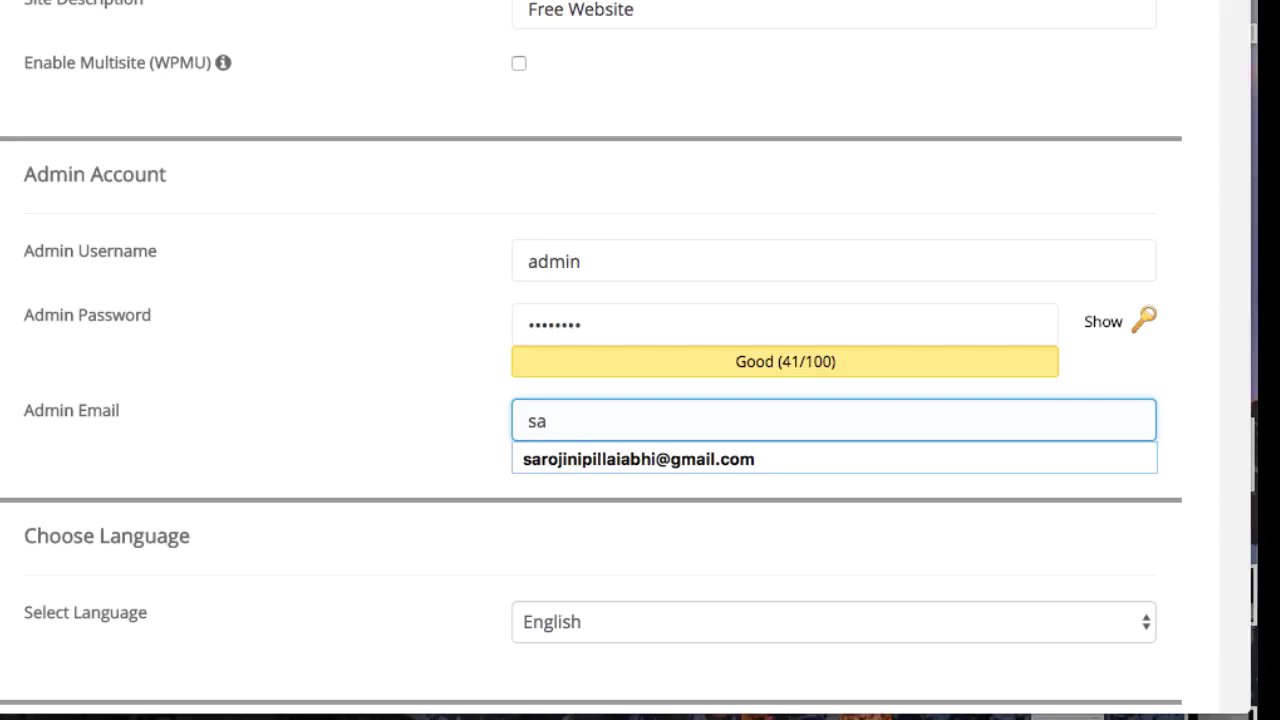
{"action": "left_click", "coordinate": [650, 455]}
Step: Enable the Loginizer plugin, run the installation, and dismiss Chrome's save-password prompt
{"action": "scroll", "coordinate": [648, 455], "scroll_direction": "down", "scroll_amount": 5}
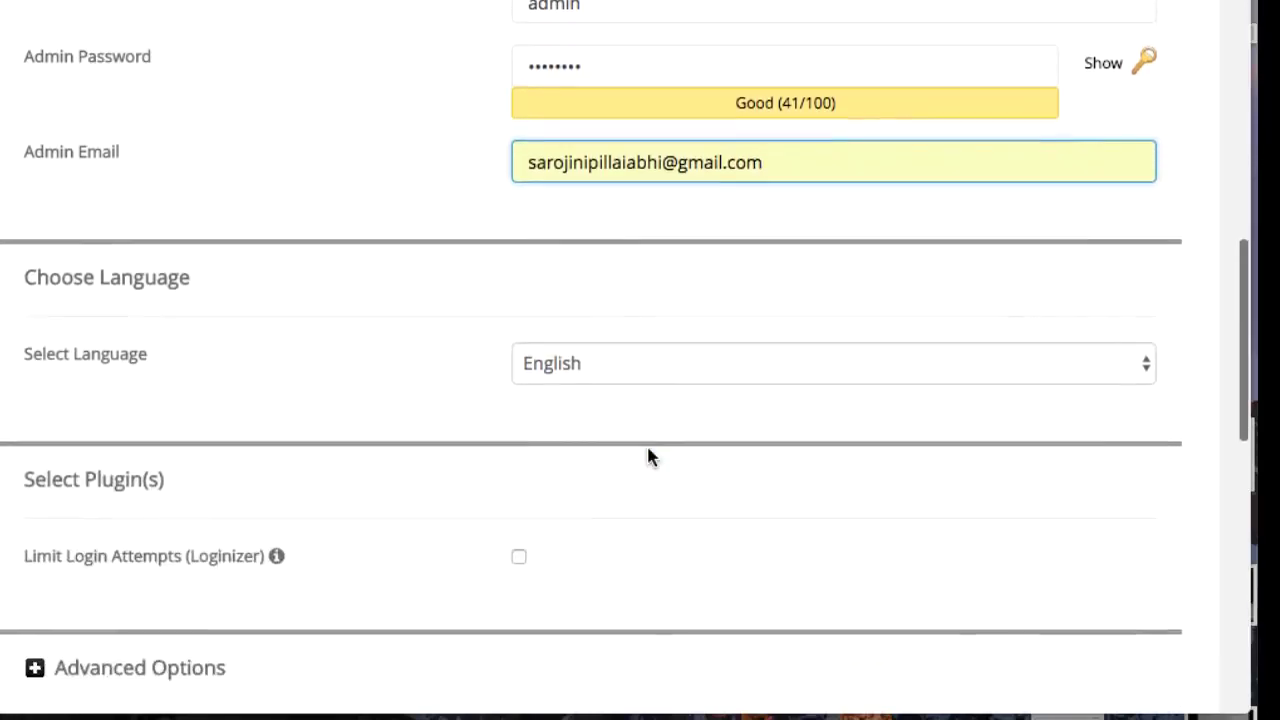
{"action": "scroll", "coordinate": [648, 457], "scroll_direction": "down", "scroll_amount": 4}
{"action": "left_click", "coordinate": [591, 357]}
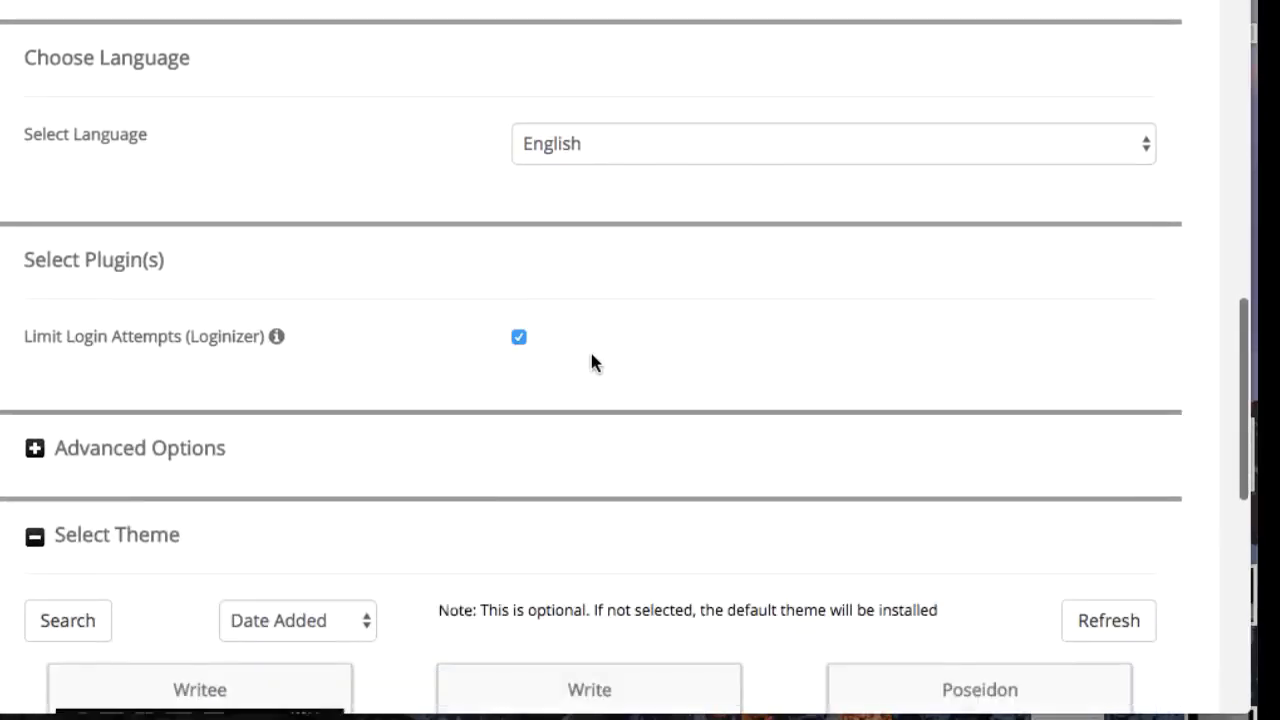
{"action": "scroll", "coordinate": [51, 280], "scroll_direction": "down", "scroll_amount": 4}
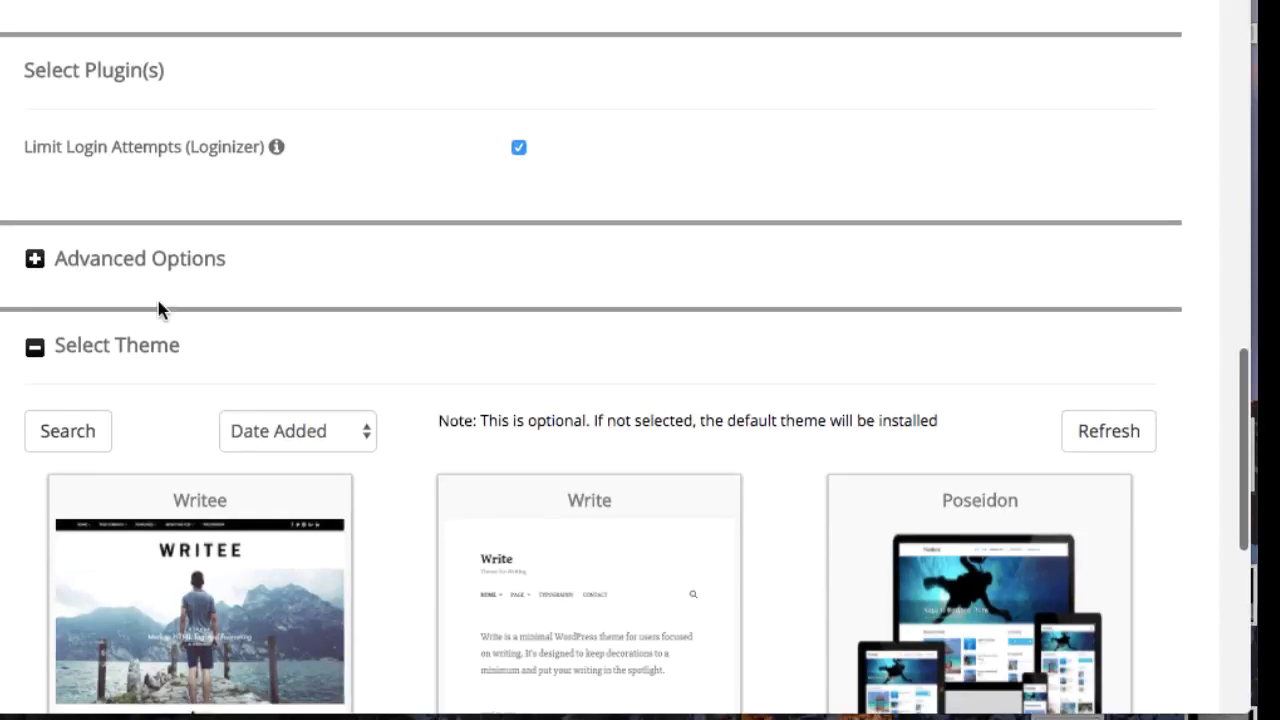
{"action": "scroll", "coordinate": [158, 310], "scroll_direction": "down", "scroll_amount": 3}
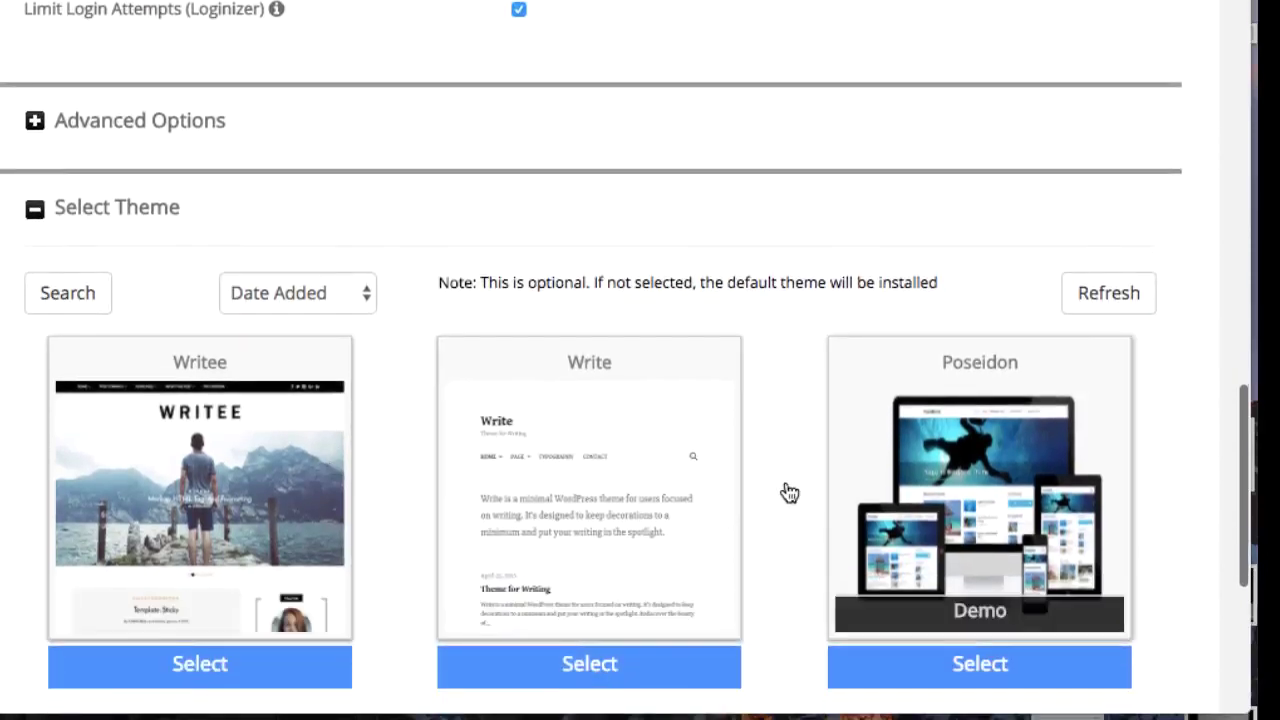
{"action": "scroll", "coordinate": [790, 492], "scroll_direction": "down", "scroll_amount": 6}
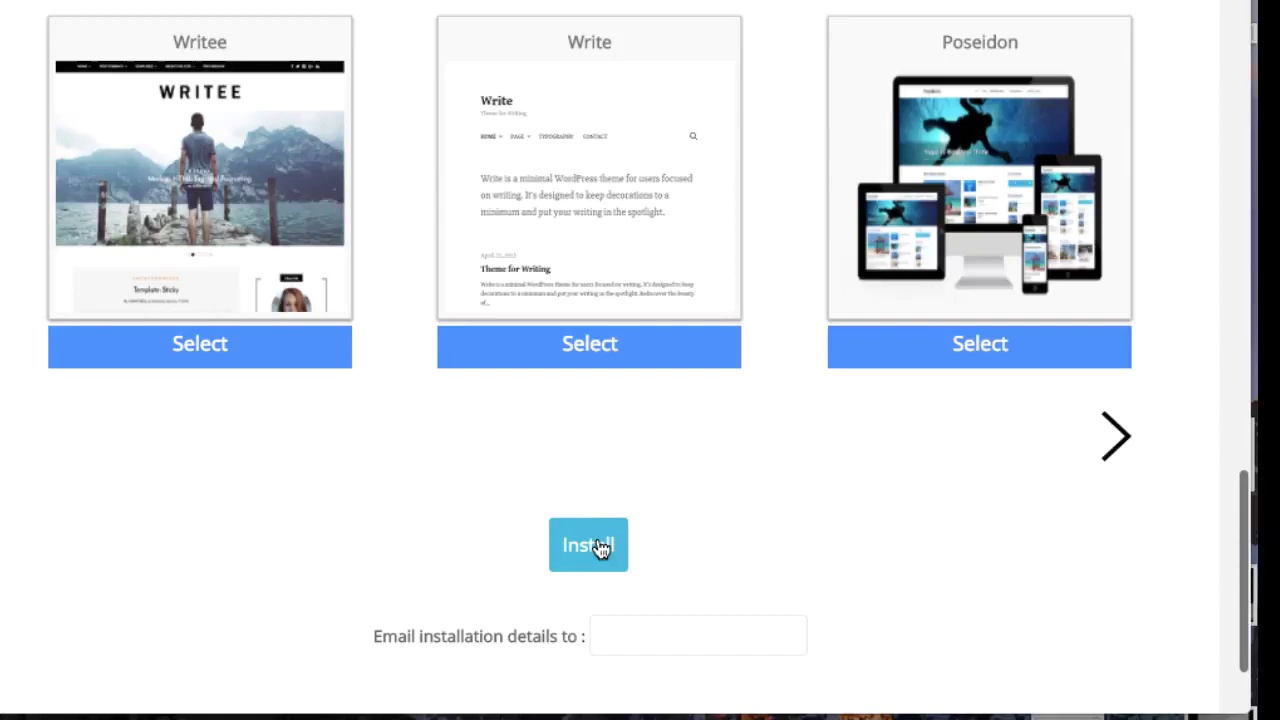
{"action": "left_click", "coordinate": [595, 550]}
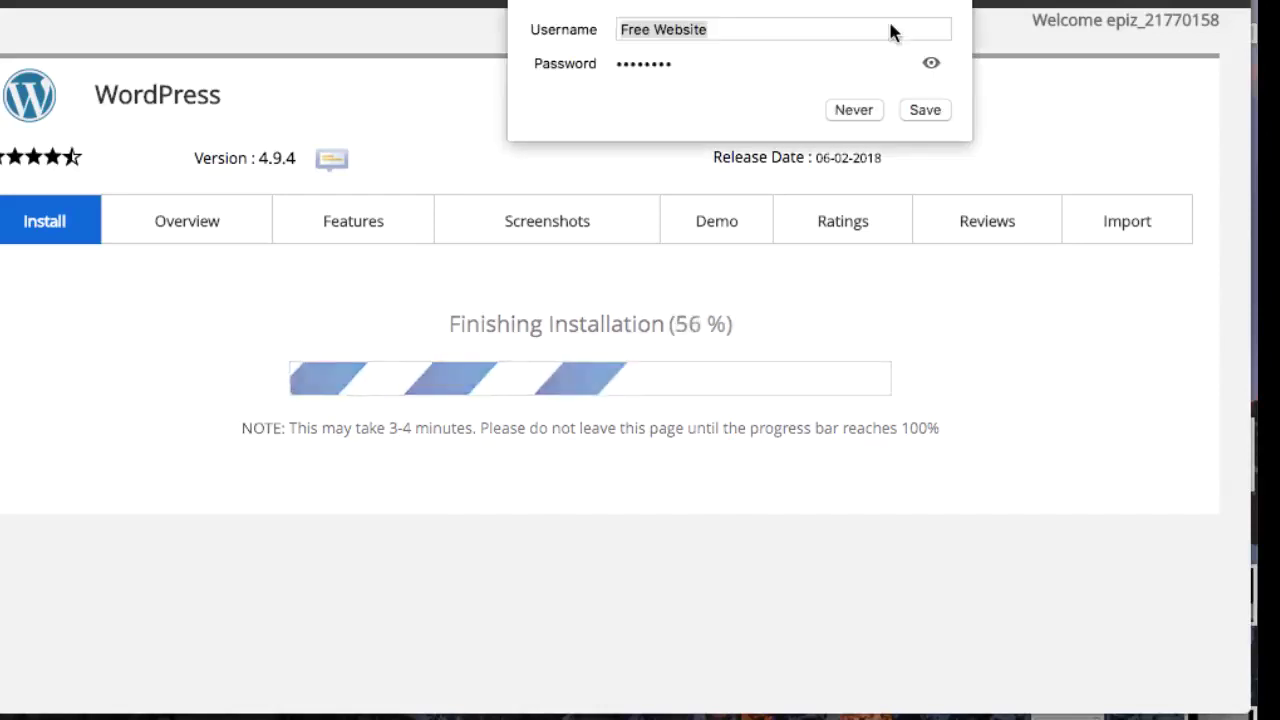
{"action": "left_click", "coordinate": [760, 149]}
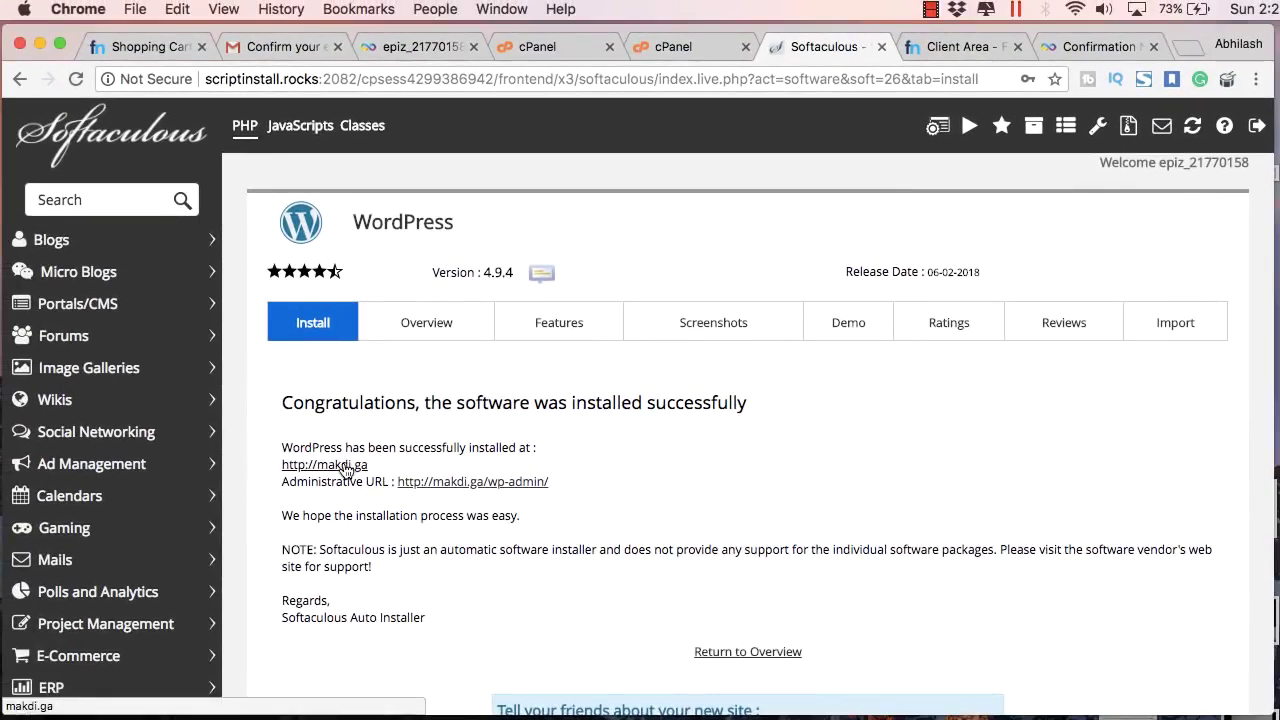
{"action": "left_click", "coordinate": [344, 469], "text": "super"}
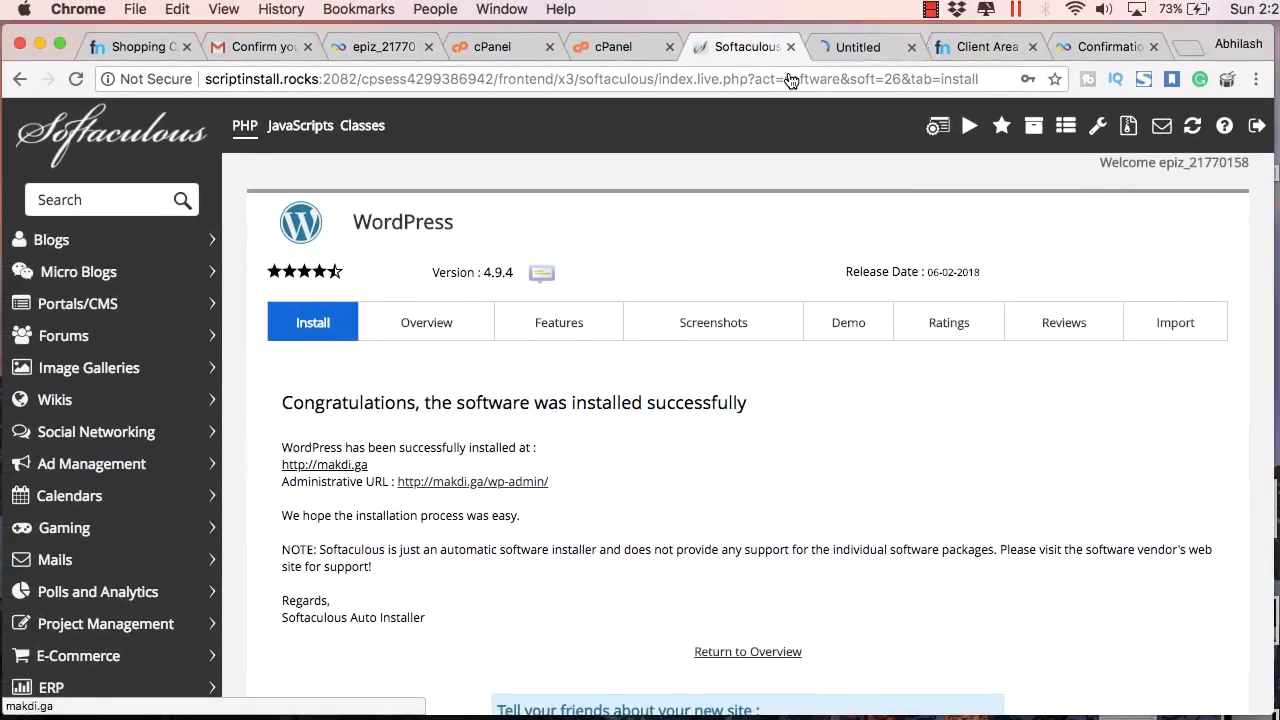
{"action": "left_click", "coordinate": [842, 54]}
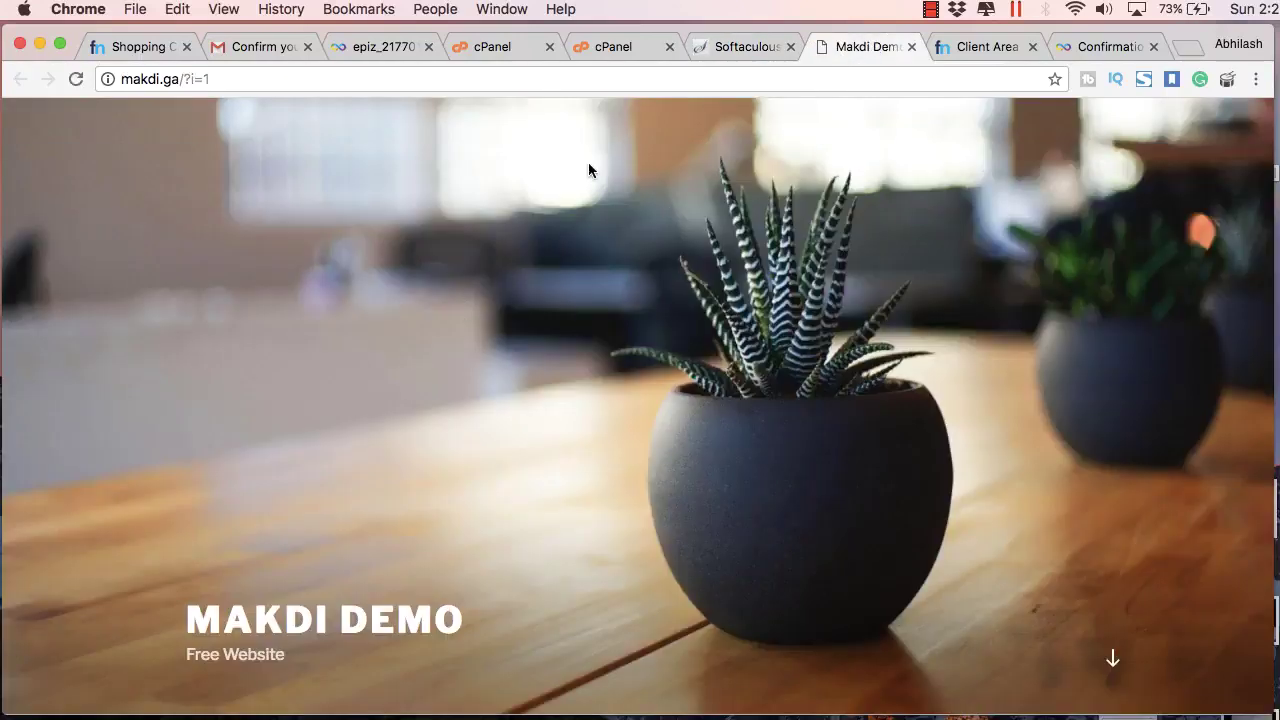
{"action": "left_click_drag", "start_coordinate": [210, 79], "coordinate": [182, 80]}
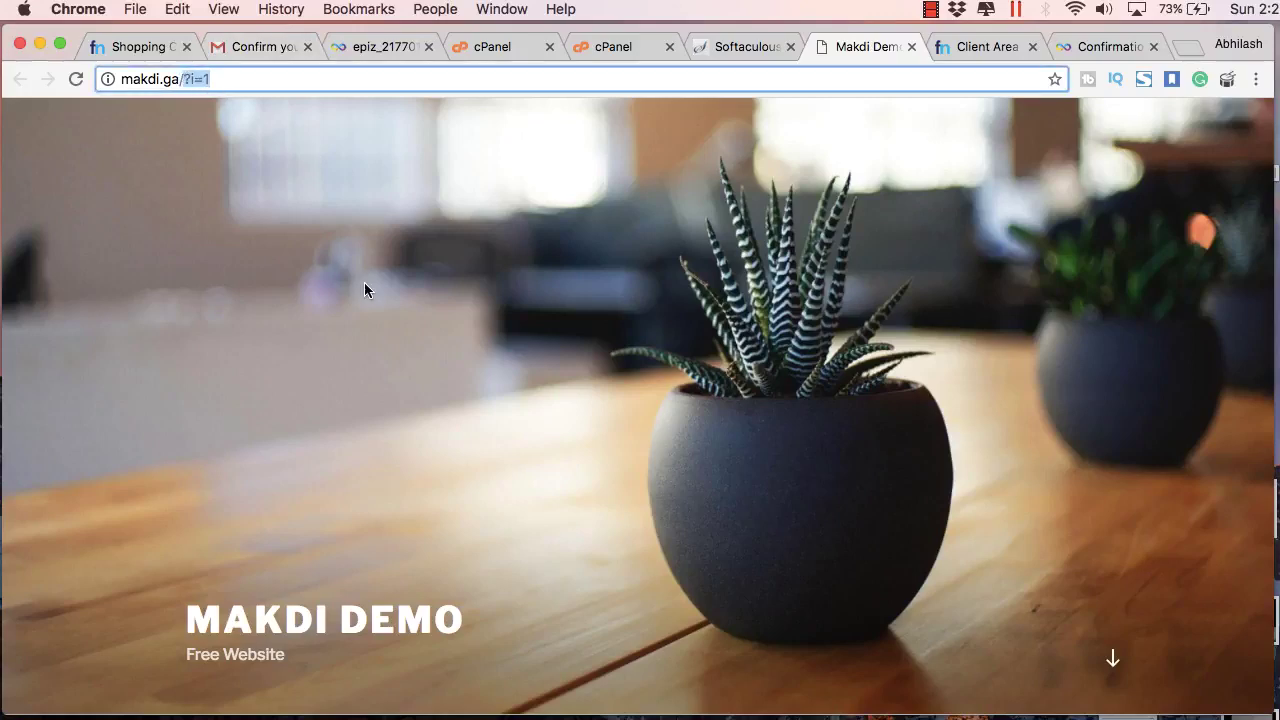
{"action": "scroll", "coordinate": [364, 283], "scroll_direction": "down", "scroll_amount": 5}
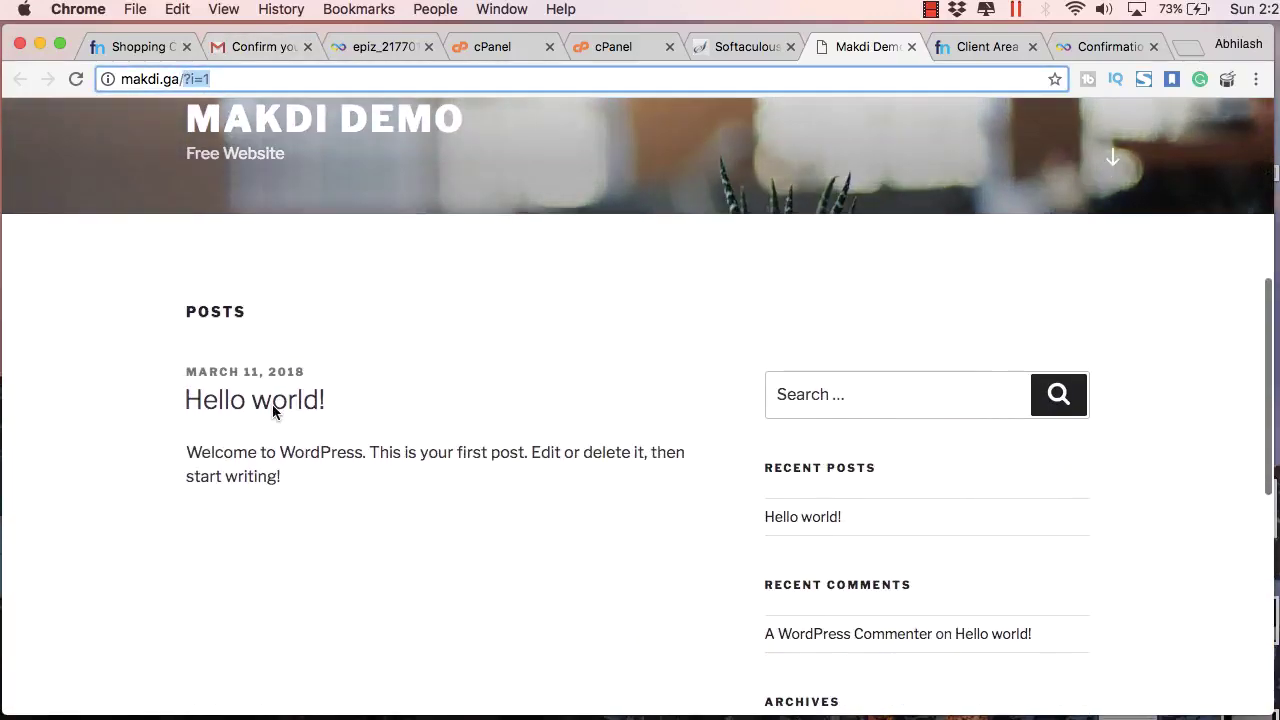
Step: Read the Hello world! post at ?p=1, then return to the Softaculous results tab
{"action": "left_click", "coordinate": [275, 412]}
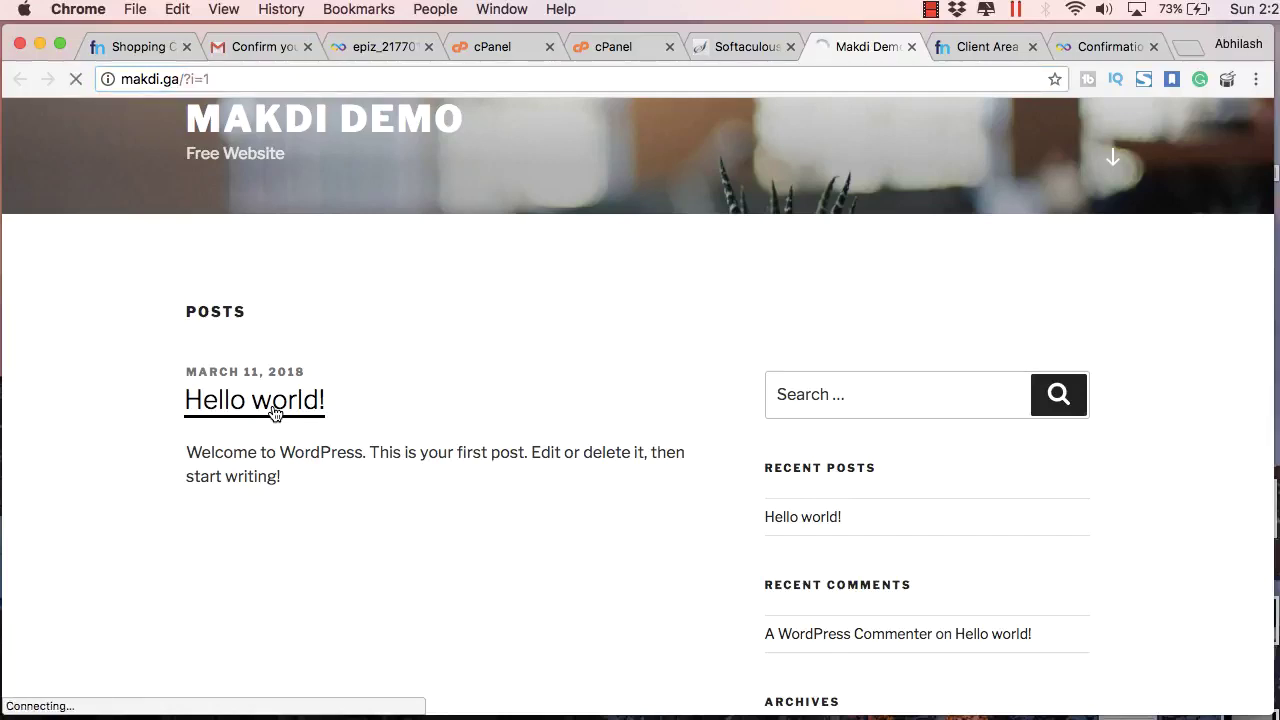
{"action": "scroll", "coordinate": [281, 438], "scroll_direction": "down", "scroll_amount": 5}
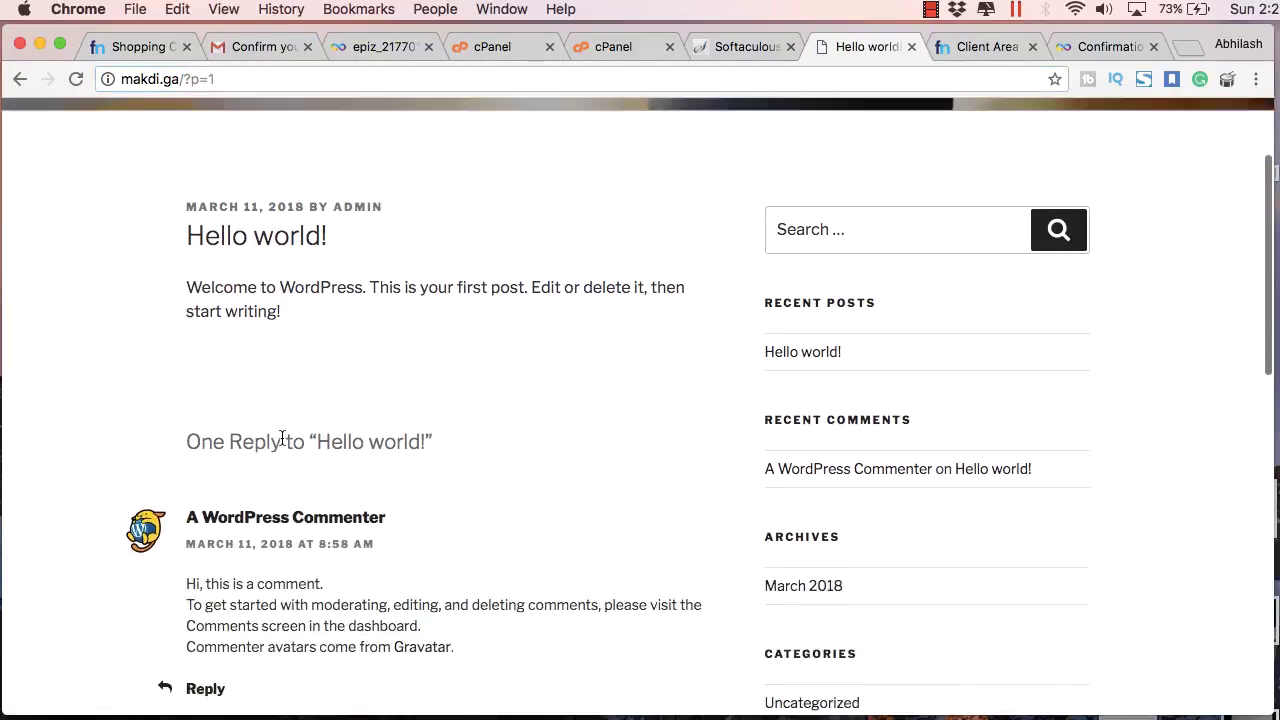
{"action": "scroll", "coordinate": [280, 320], "scroll_direction": "up", "scroll_amount": 3}
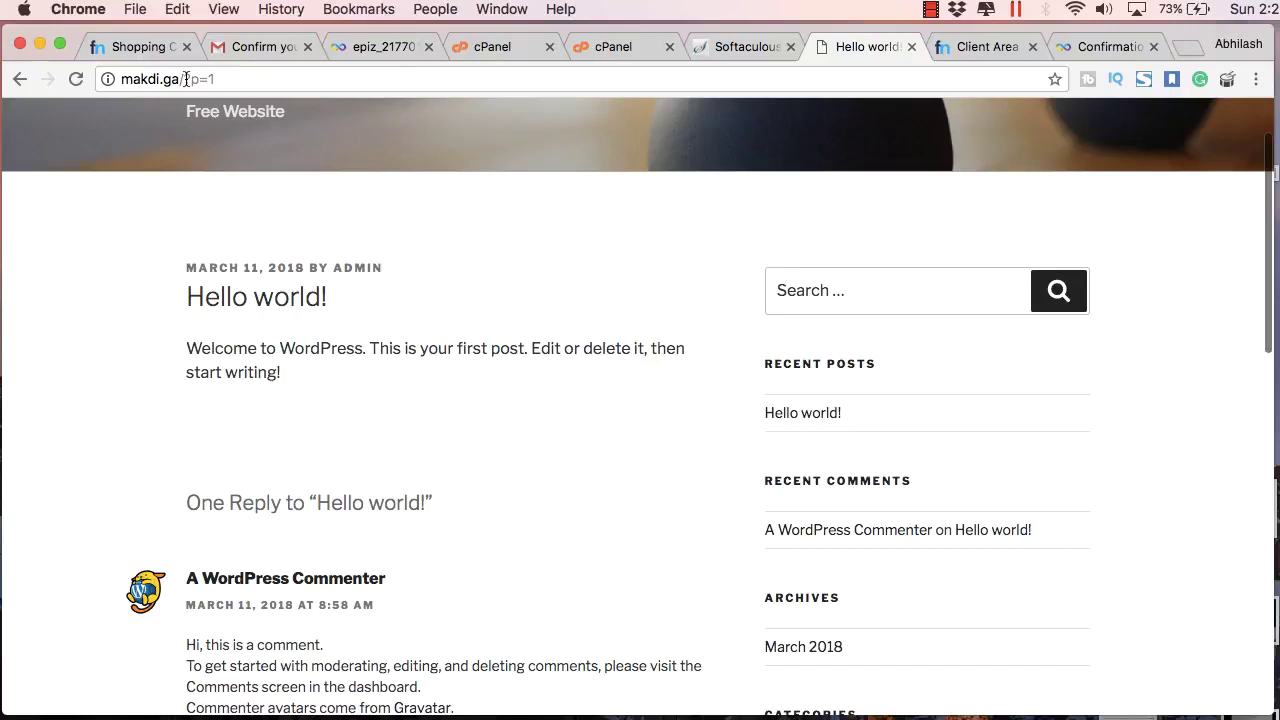
{"action": "left_click_drag", "start_coordinate": [213, 79], "coordinate": [180, 79]}
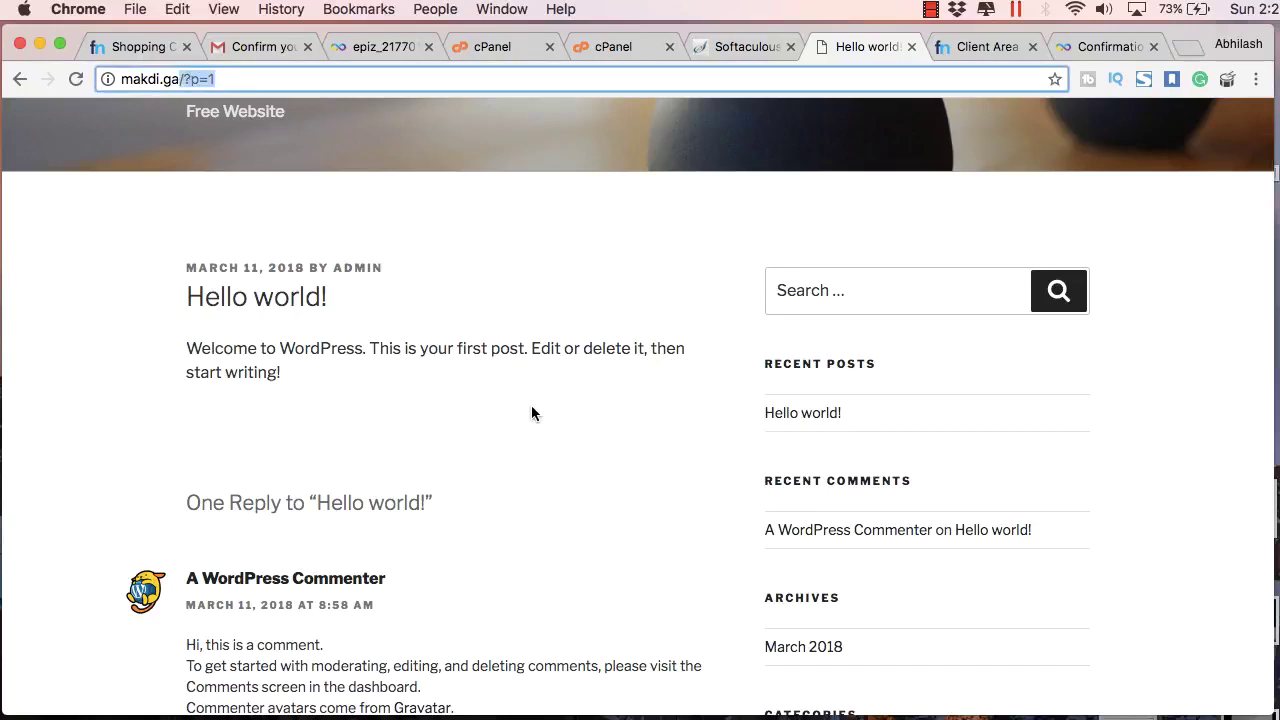
{"action": "scroll", "coordinate": [531, 405], "scroll_direction": "down", "scroll_amount": 8}
{"action": "scroll", "coordinate": [531, 405], "scroll_direction": "up", "scroll_amount": 10}
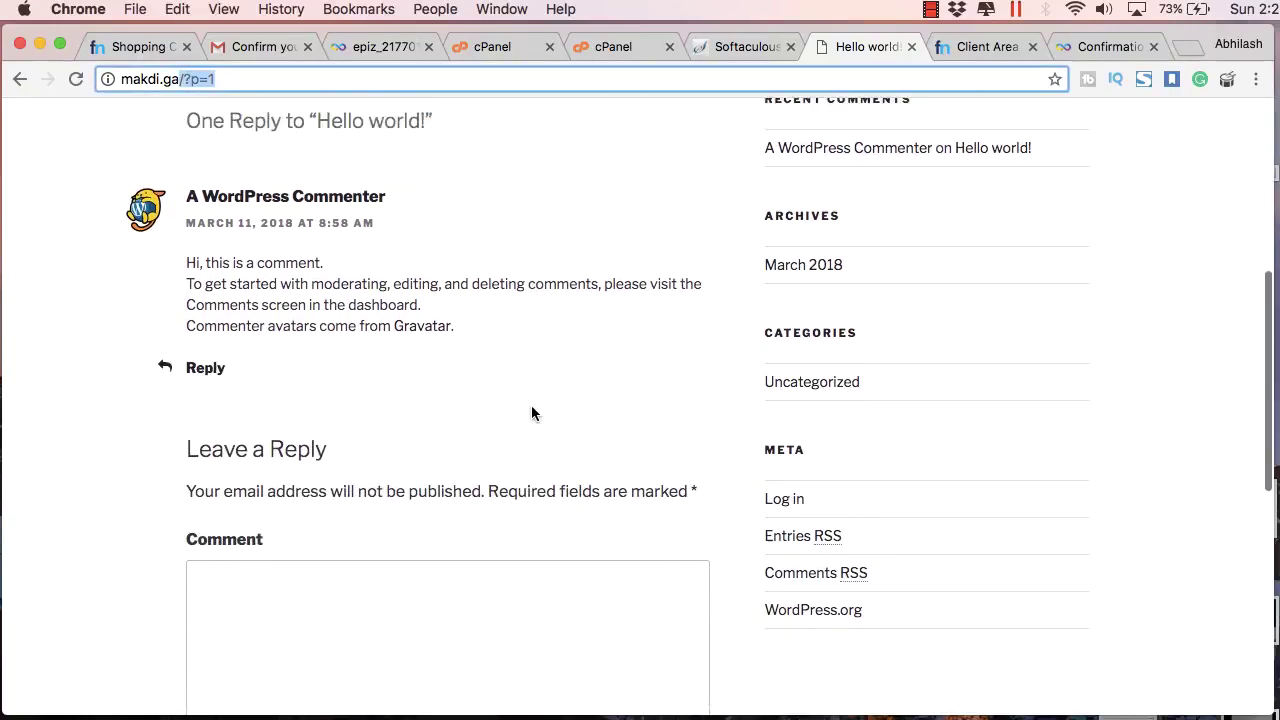
{"action": "scroll", "coordinate": [531, 405], "scroll_direction": "down", "scroll_amount": 20}
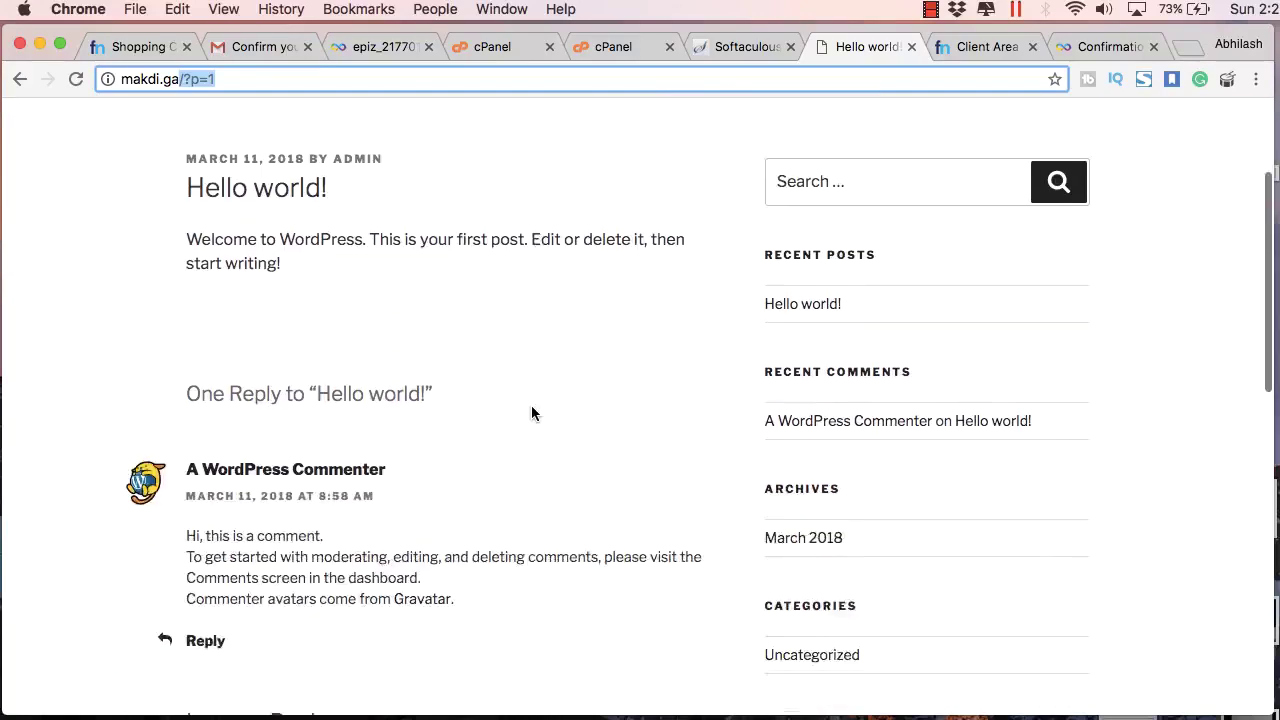
{"action": "scroll", "coordinate": [531, 405], "scroll_direction": "up", "scroll_amount": 10}
{"action": "scroll", "coordinate": [531, 413], "scroll_direction": "up", "scroll_amount": 10}
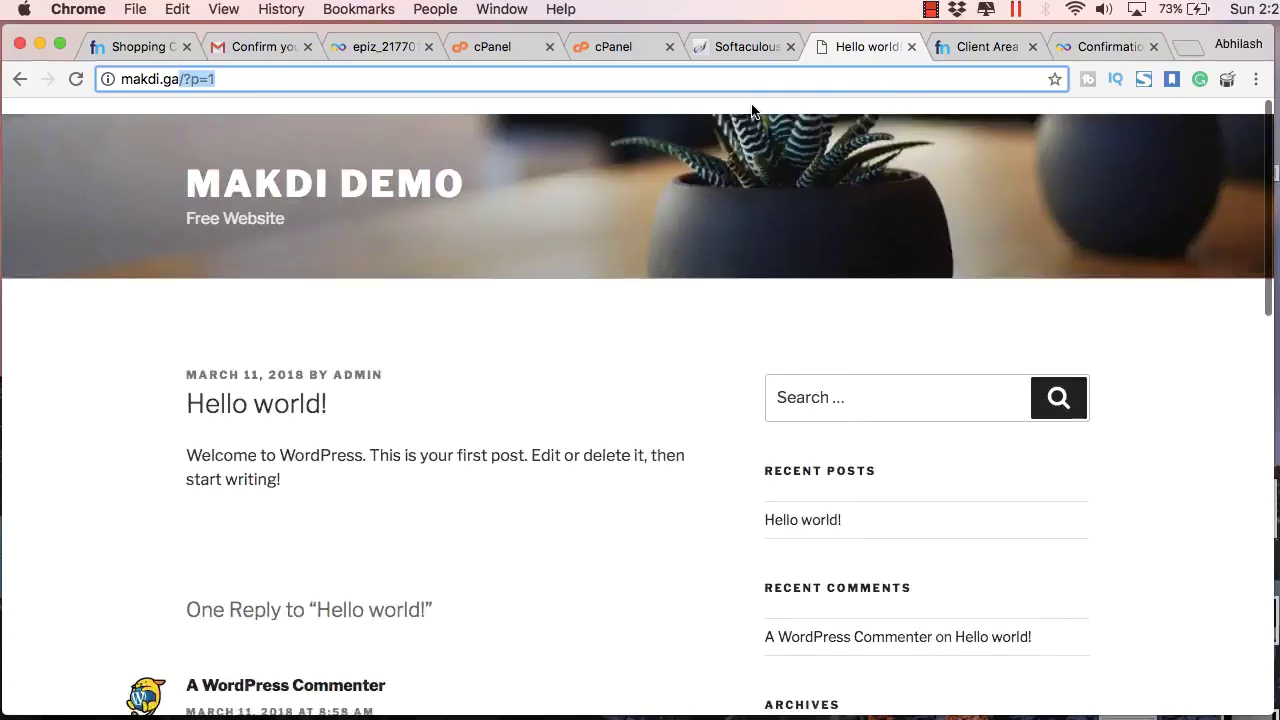
{"action": "left_click", "coordinate": [768, 47]}
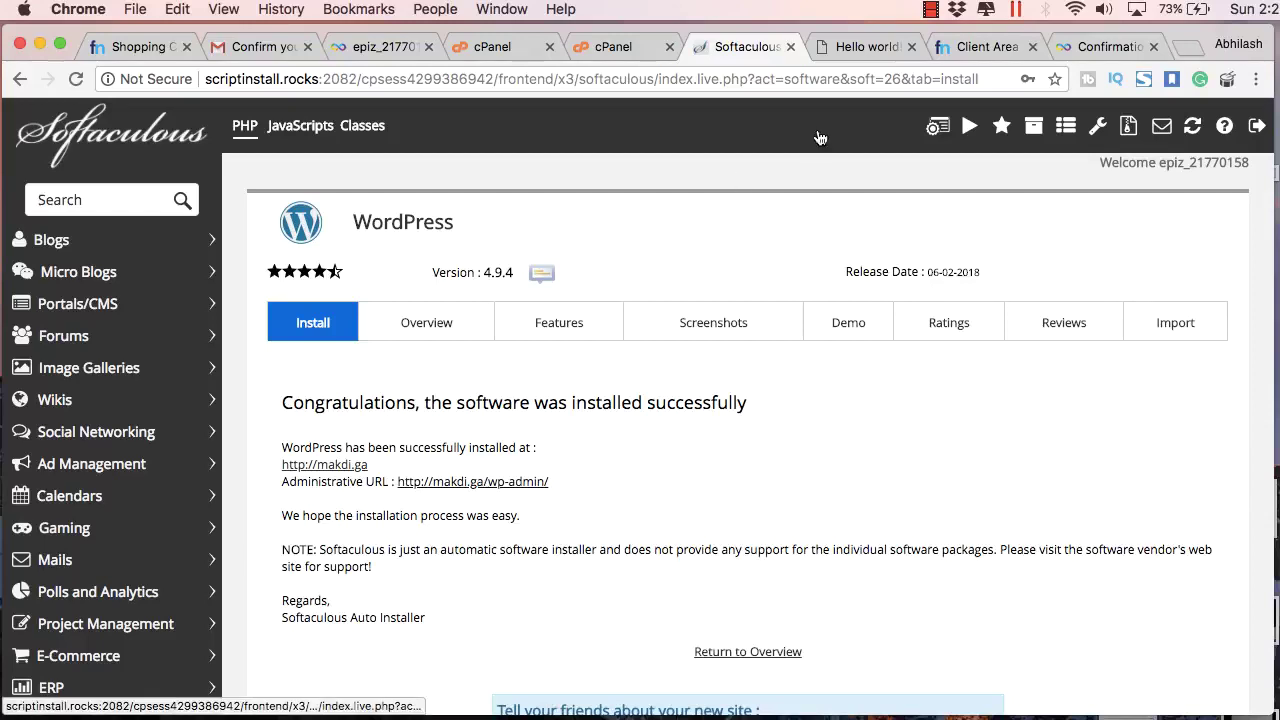
Step: From the new dashboard, choose Post name under Settings > Permalinks and save
{"action": "left_click", "coordinate": [478, 482]}
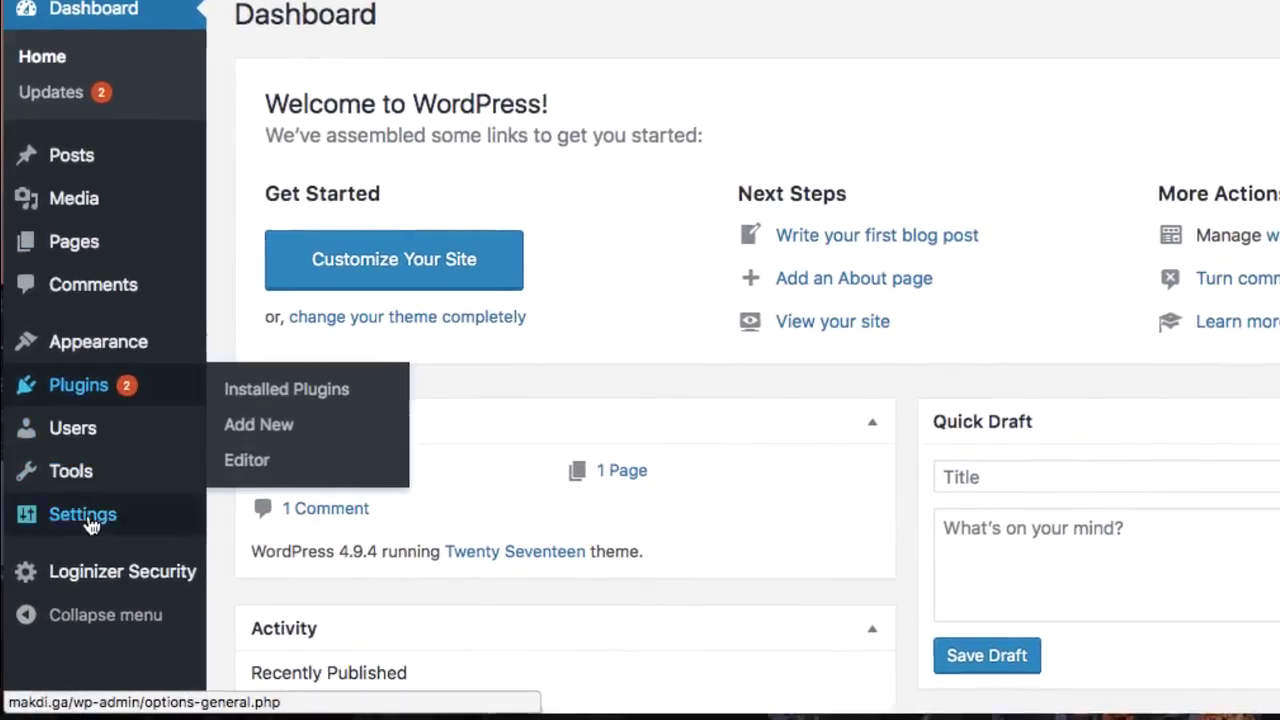
{"action": "mouse_move", "coordinate": [64, 558]}
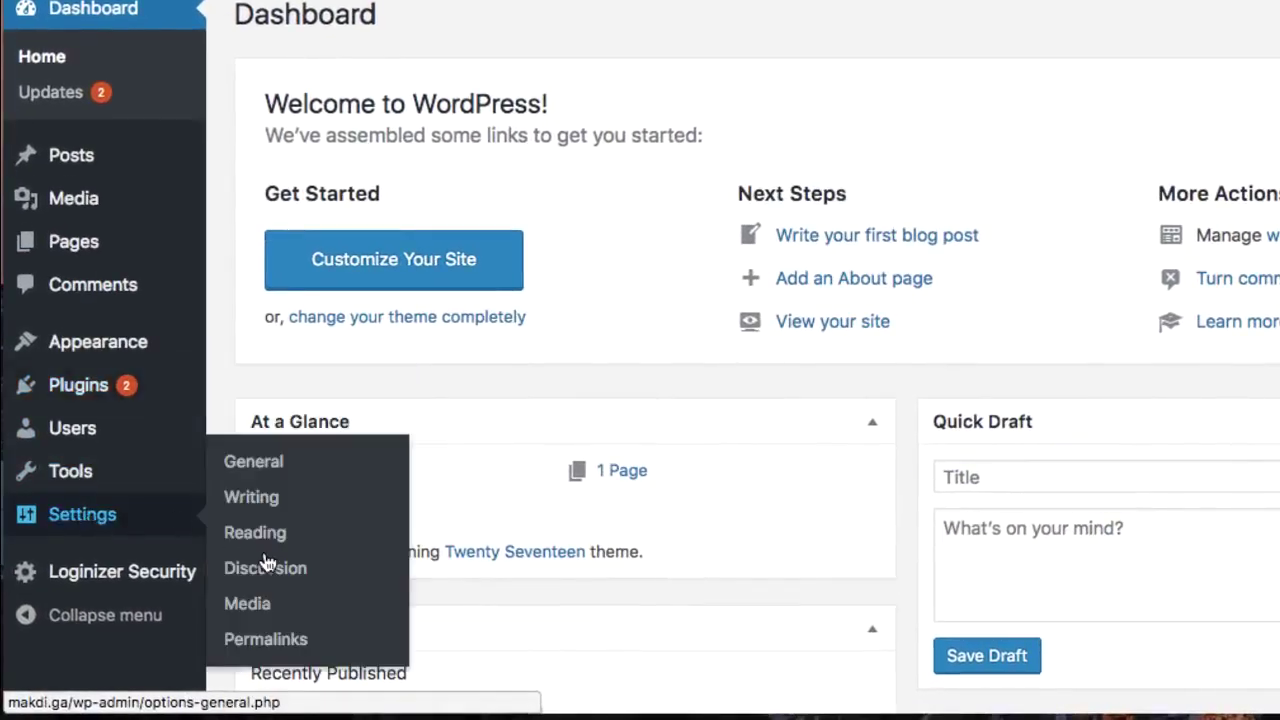
{"action": "left_click", "coordinate": [247, 649]}
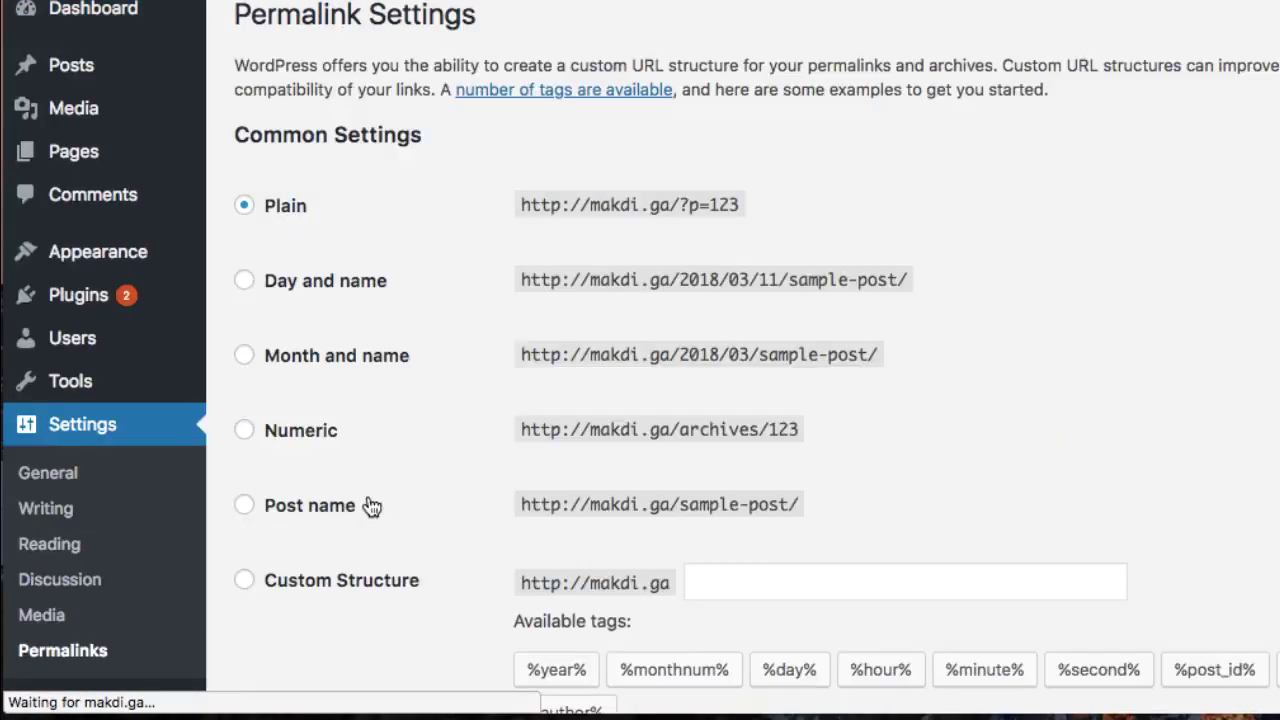
{"action": "left_click", "coordinate": [245, 507]}
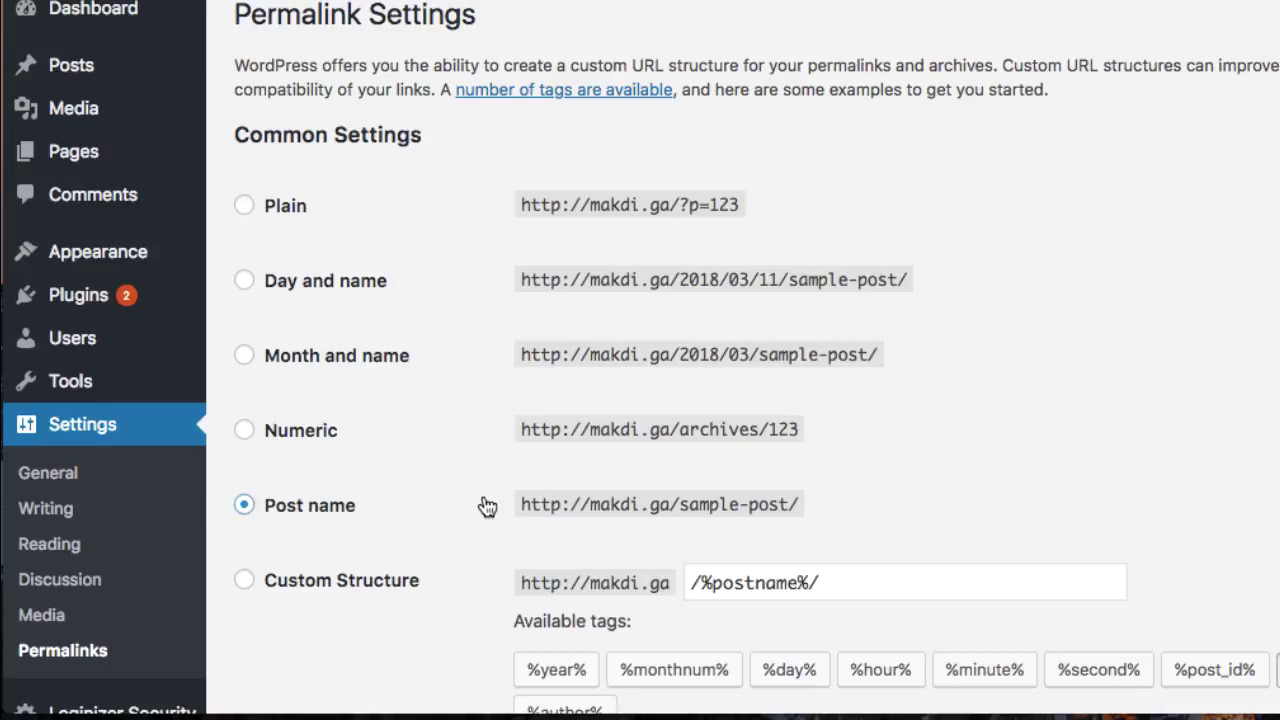
{"action": "scroll", "coordinate": [440, 508], "scroll_direction": "down", "scroll_amount": 5}
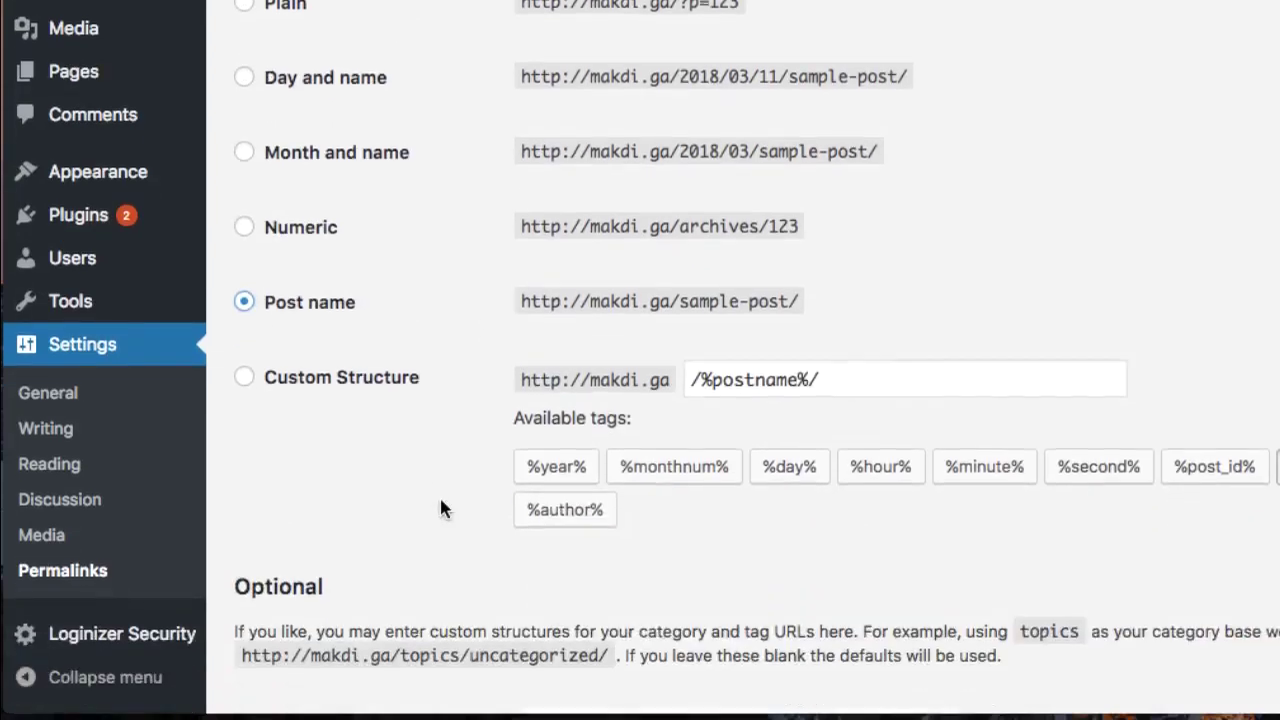
{"action": "scroll", "coordinate": [410, 528], "scroll_direction": "down", "scroll_amount": 1}
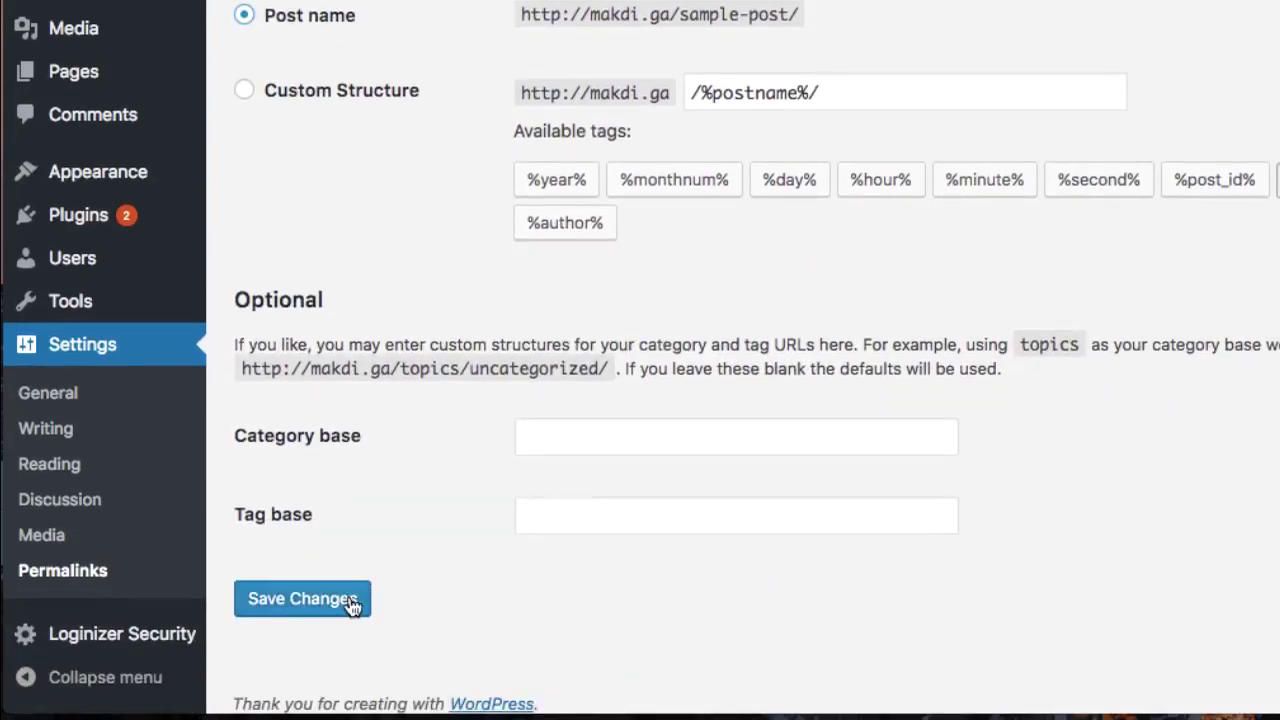
{"action": "left_click", "coordinate": [352, 601]}
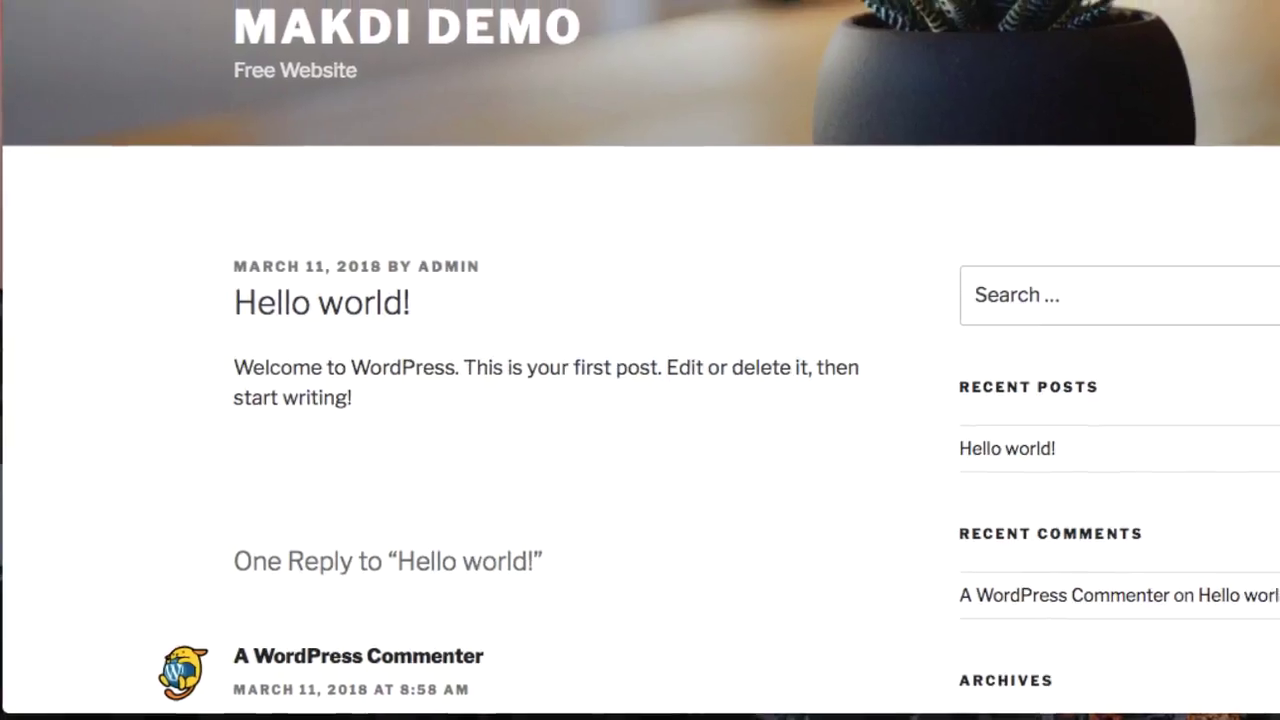
{"action": "left_click", "coordinate": [251, 43]}
Step: Load makdi.ga, open Hello world! at makdi.ga/hello-world/, then go back to Permalink Settings
{"action": "left_click", "coordinate": [240, 79]}
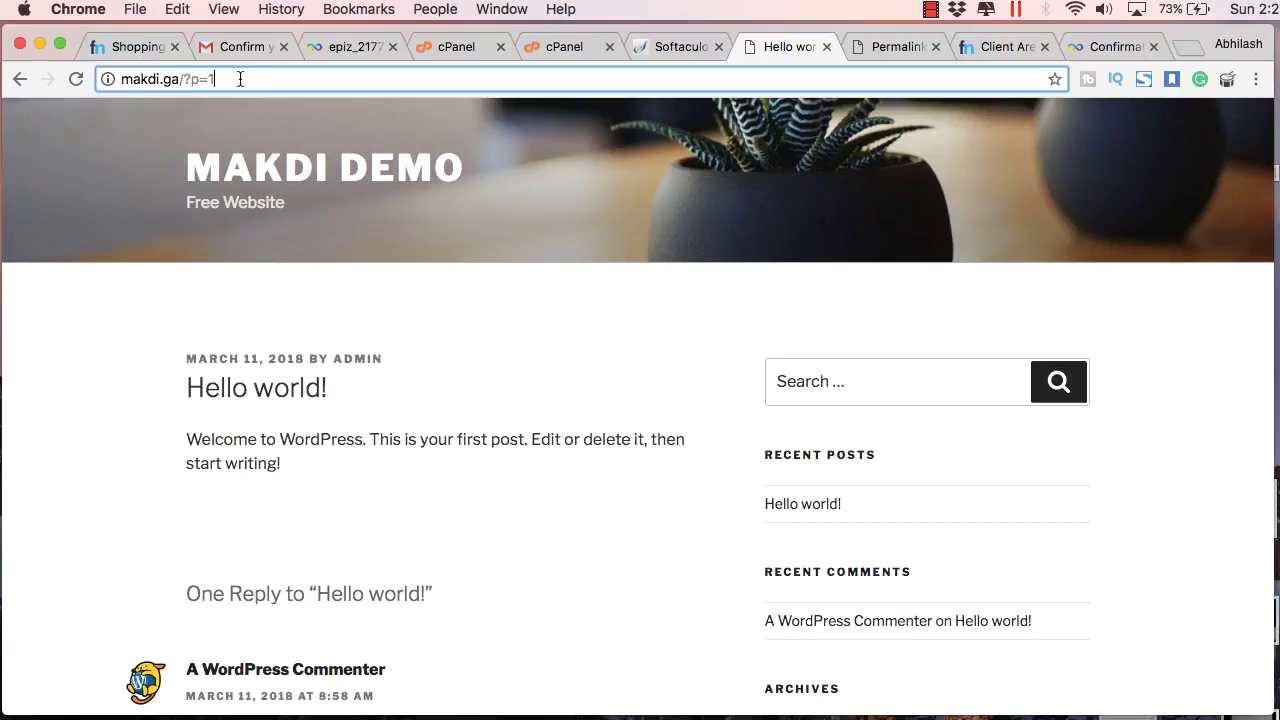
{"action": "key", "text": "BackSpace"}
{"action": "key", "text": "BackSpace"}
{"action": "key", "text": "BackSpace"}
{"action": "key", "text": "BackSpace"}
{"action": "key", "text": "BackSpace"}
{"action": "key", "text": "Return"}
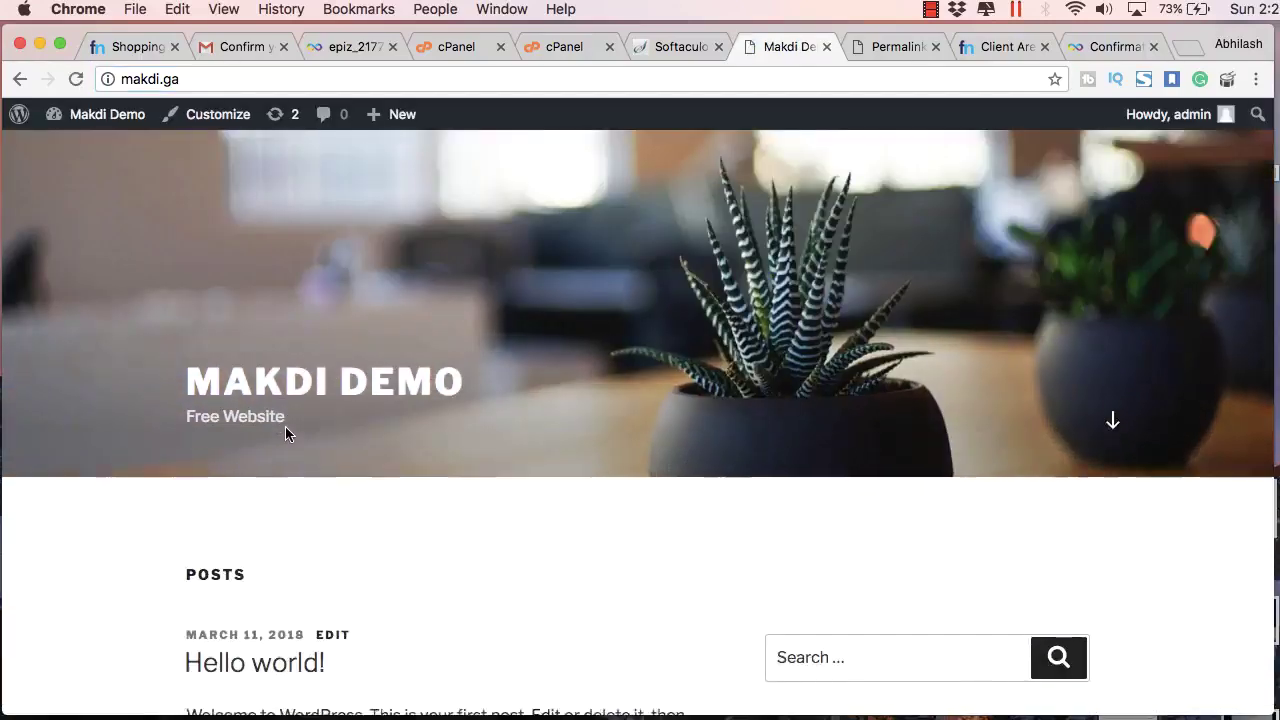
{"action": "scroll", "coordinate": [285, 432], "scroll_direction": "down", "scroll_amount": 3}
{"action": "left_click", "coordinate": [272, 434]}
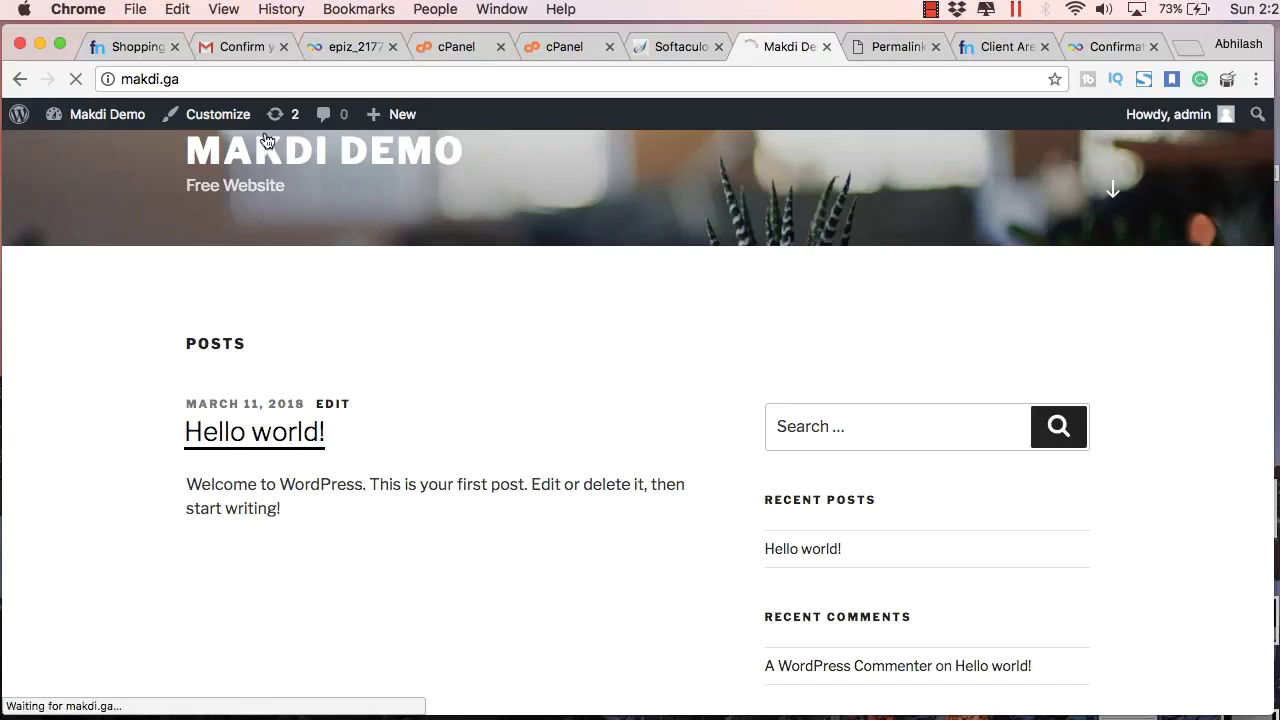
{"action": "left_click_drag", "start_coordinate": [263, 79], "coordinate": [180, 79]}
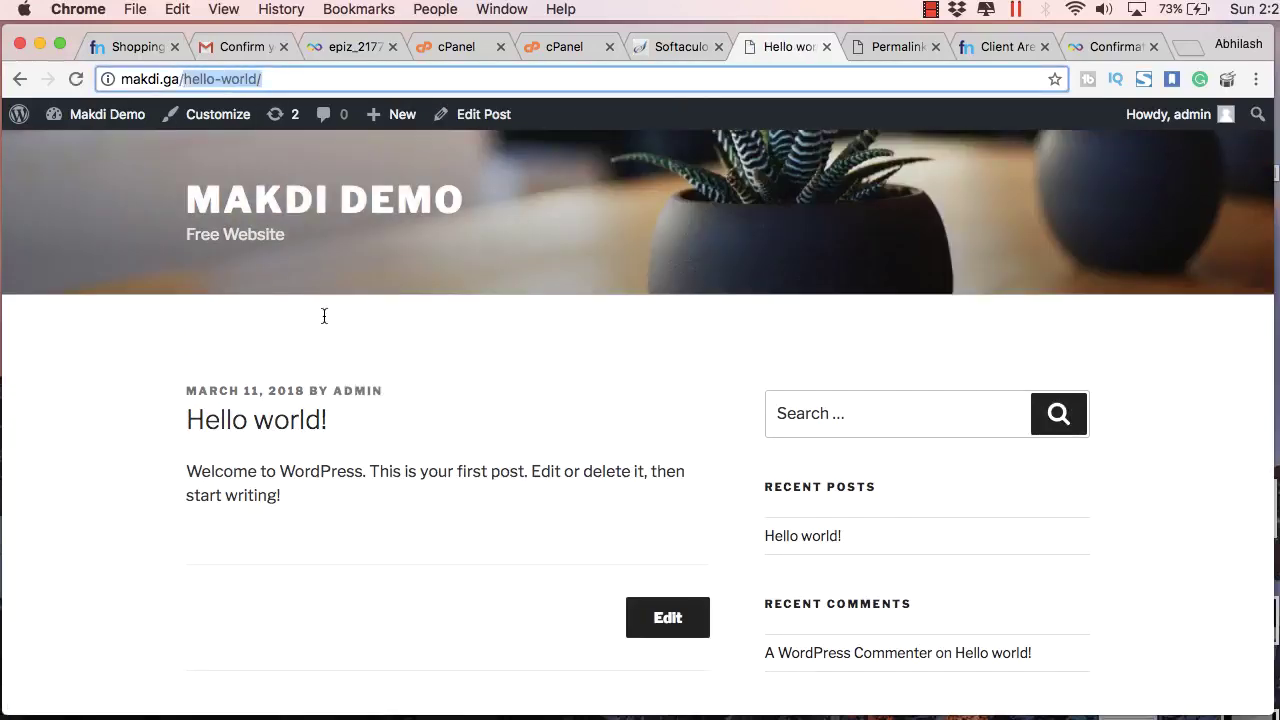
{"action": "left_click", "coordinate": [690, 46]}
{"action": "left_click", "coordinate": [892, 46]}
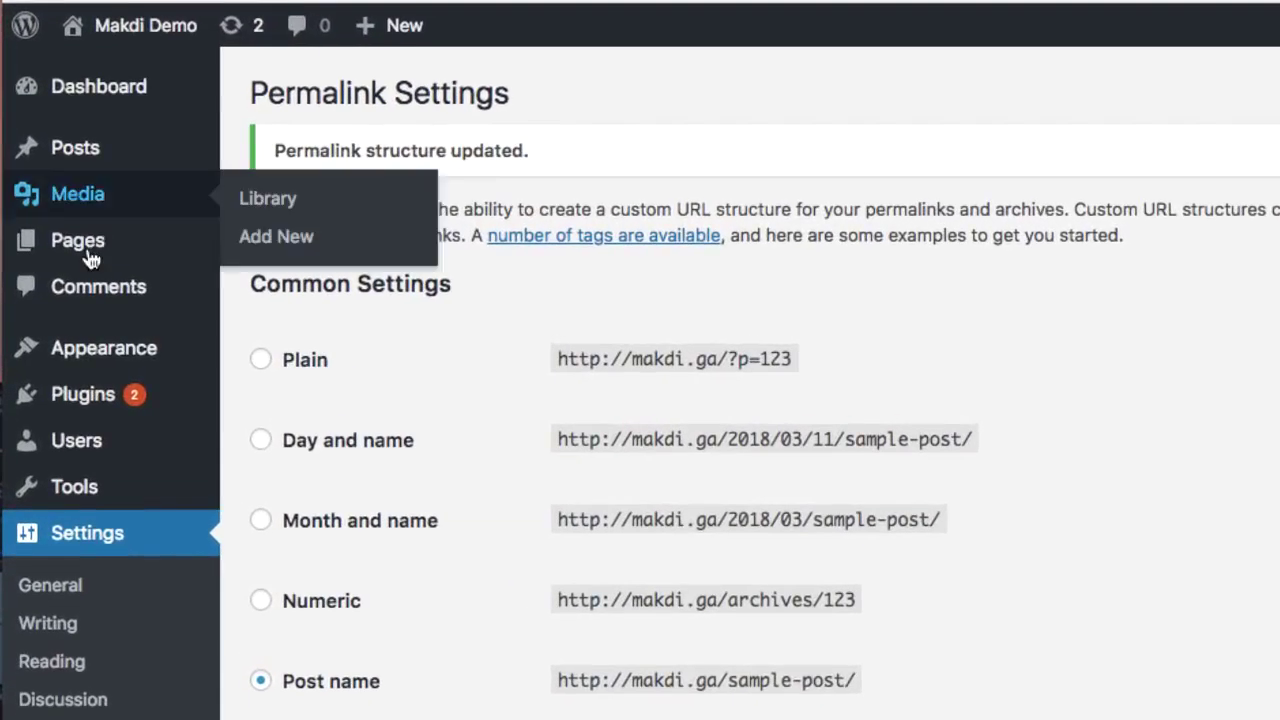
{"action": "mouse_move", "coordinate": [79, 266]}
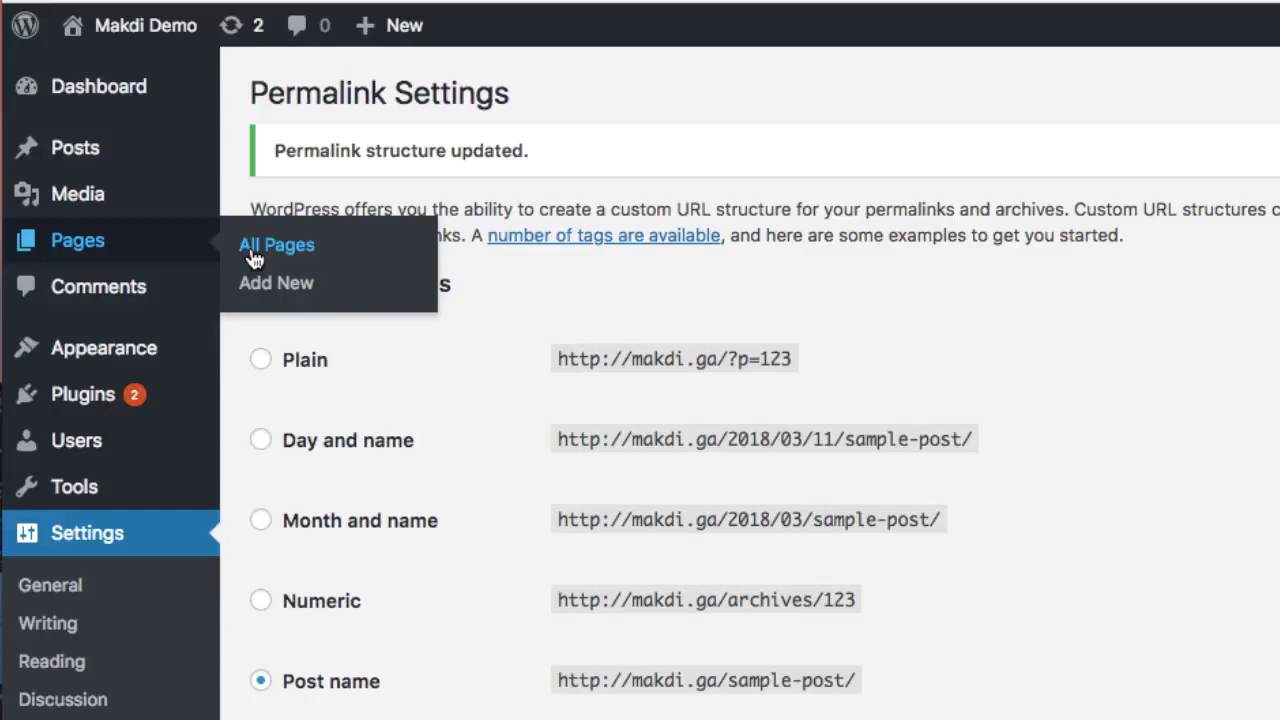
Step: Open All Pages, which lists only Sample Page, and briefly view the site's home page
{"action": "left_click", "coordinate": [254, 259]}
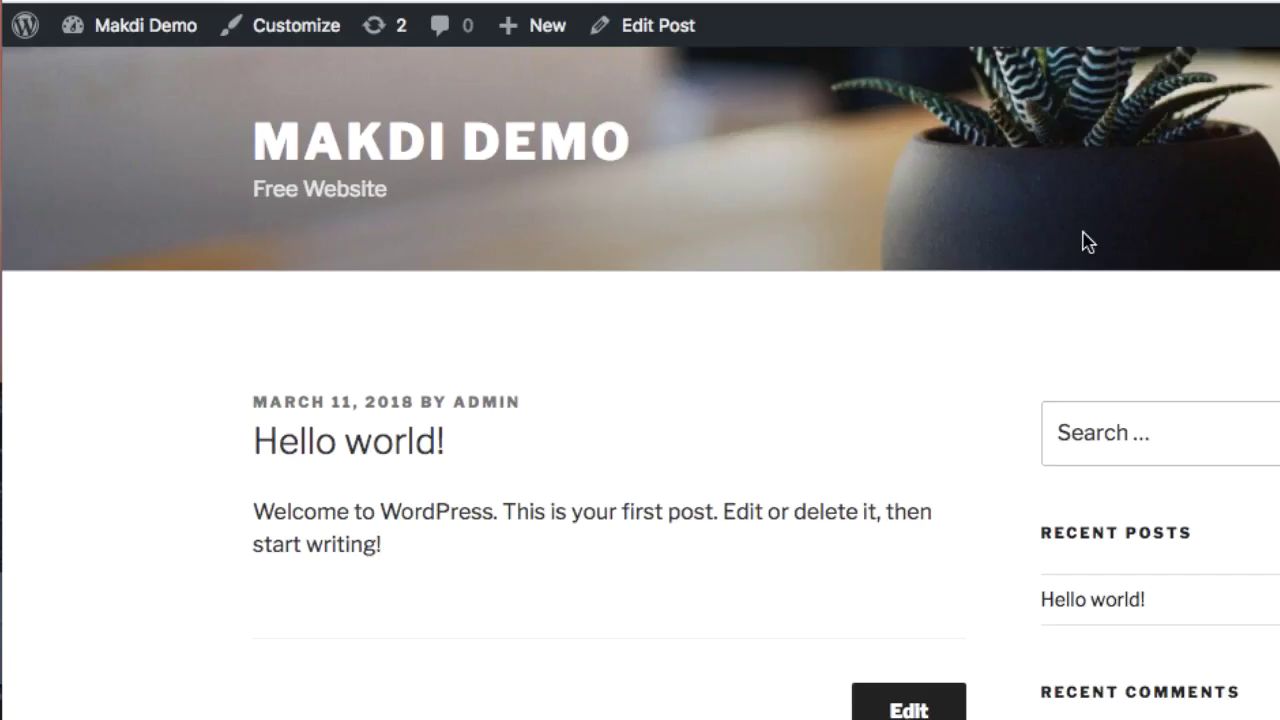
{"action": "scroll", "coordinate": [1083, 233], "scroll_direction": "down", "scroll_amount": 10}
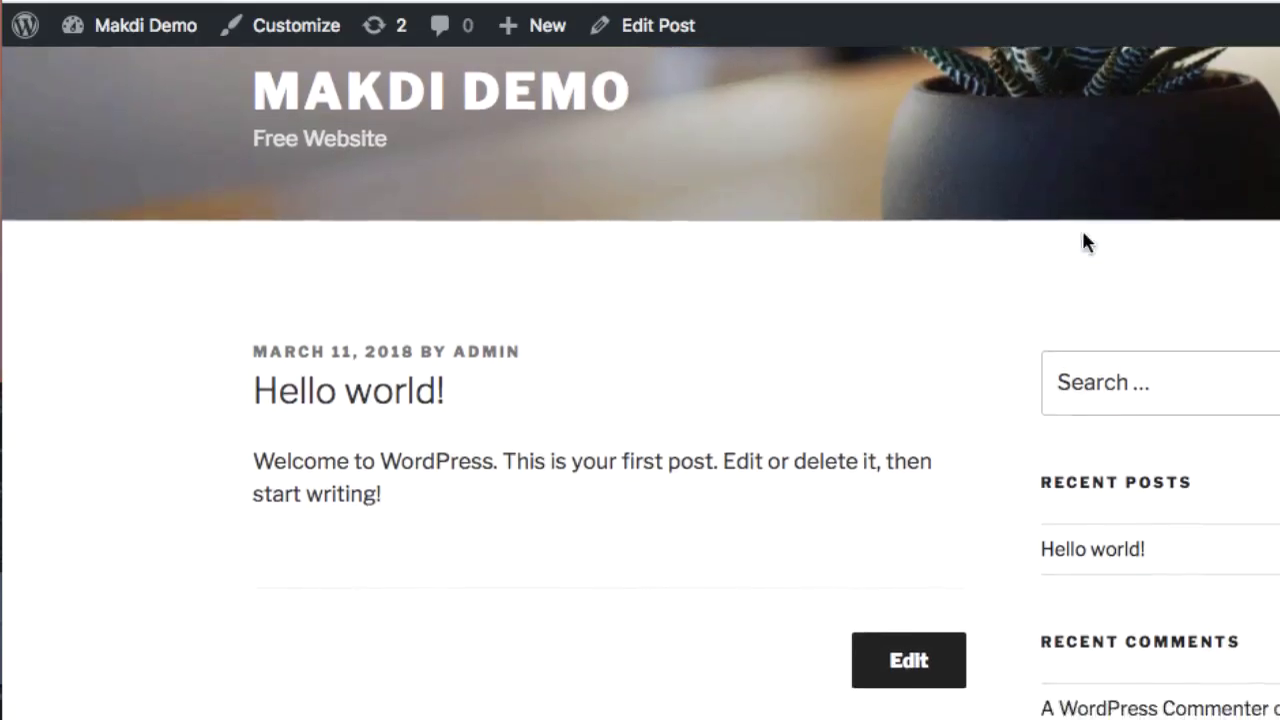
{"action": "scroll", "coordinate": [1082, 230], "scroll_direction": "down", "scroll_amount": 5}
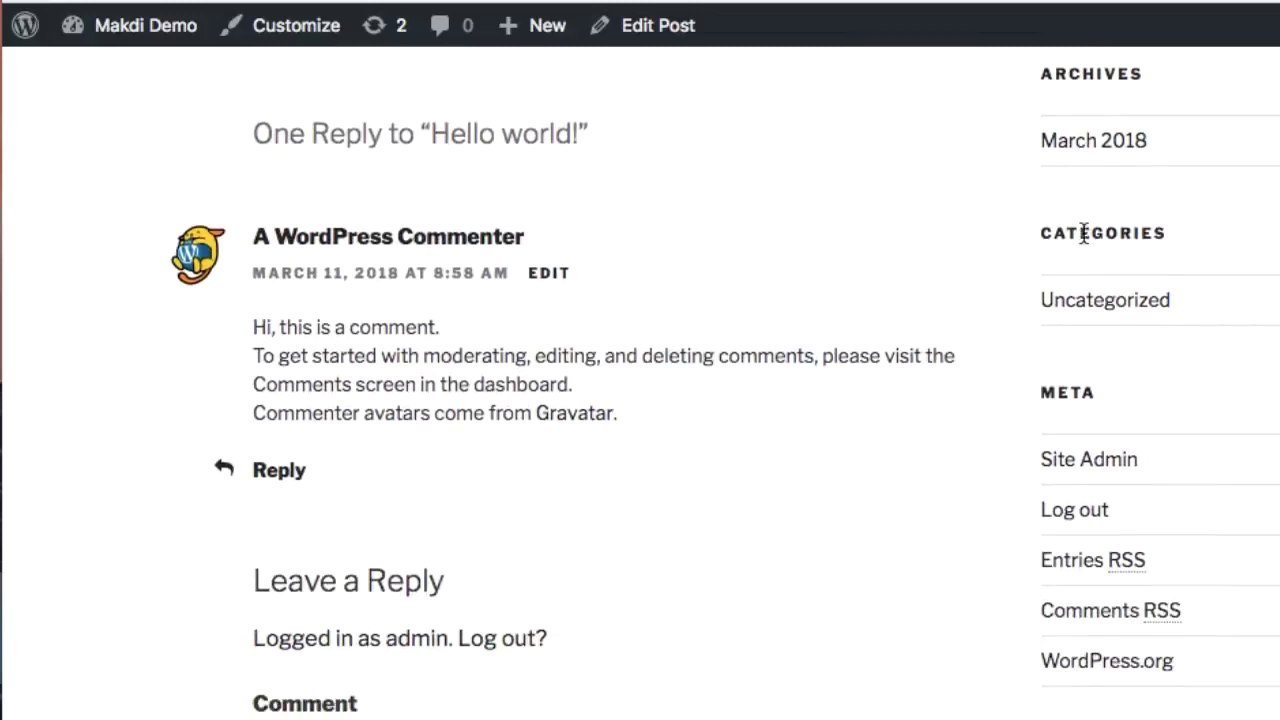
{"action": "scroll", "coordinate": [725, 235], "scroll_direction": "up", "scroll_amount": 15}
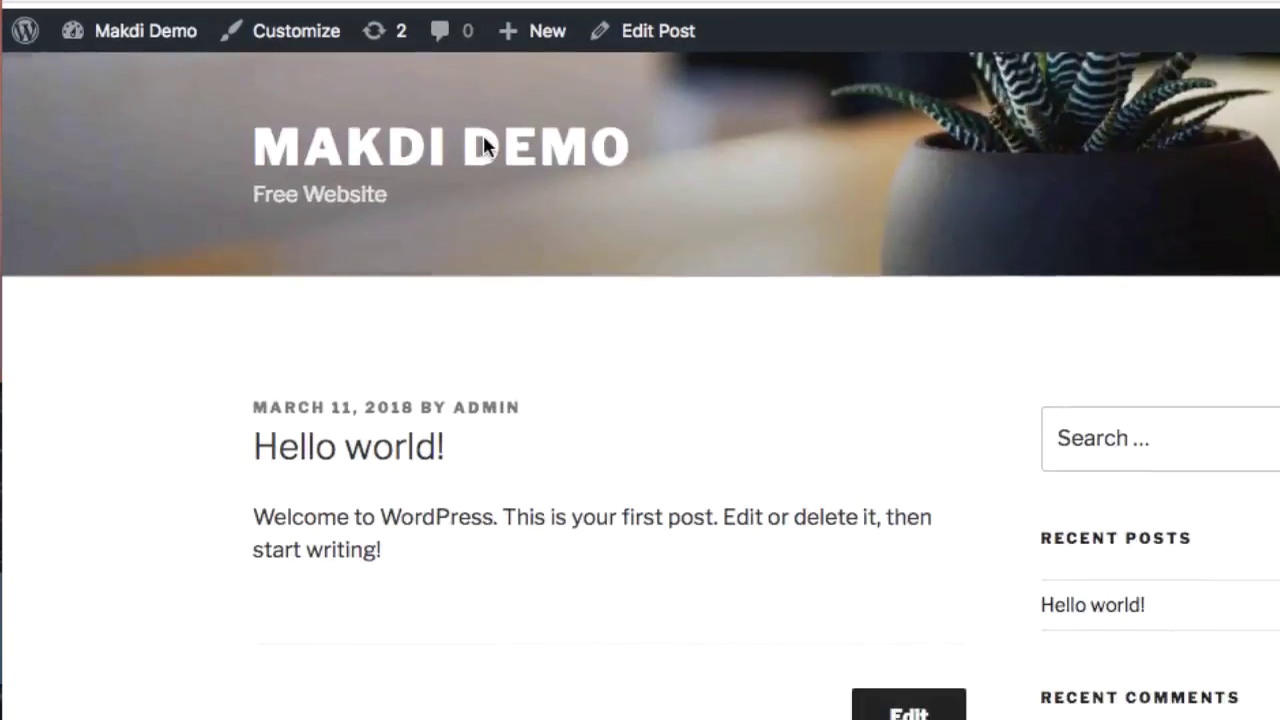
{"action": "left_click", "coordinate": [487, 148]}
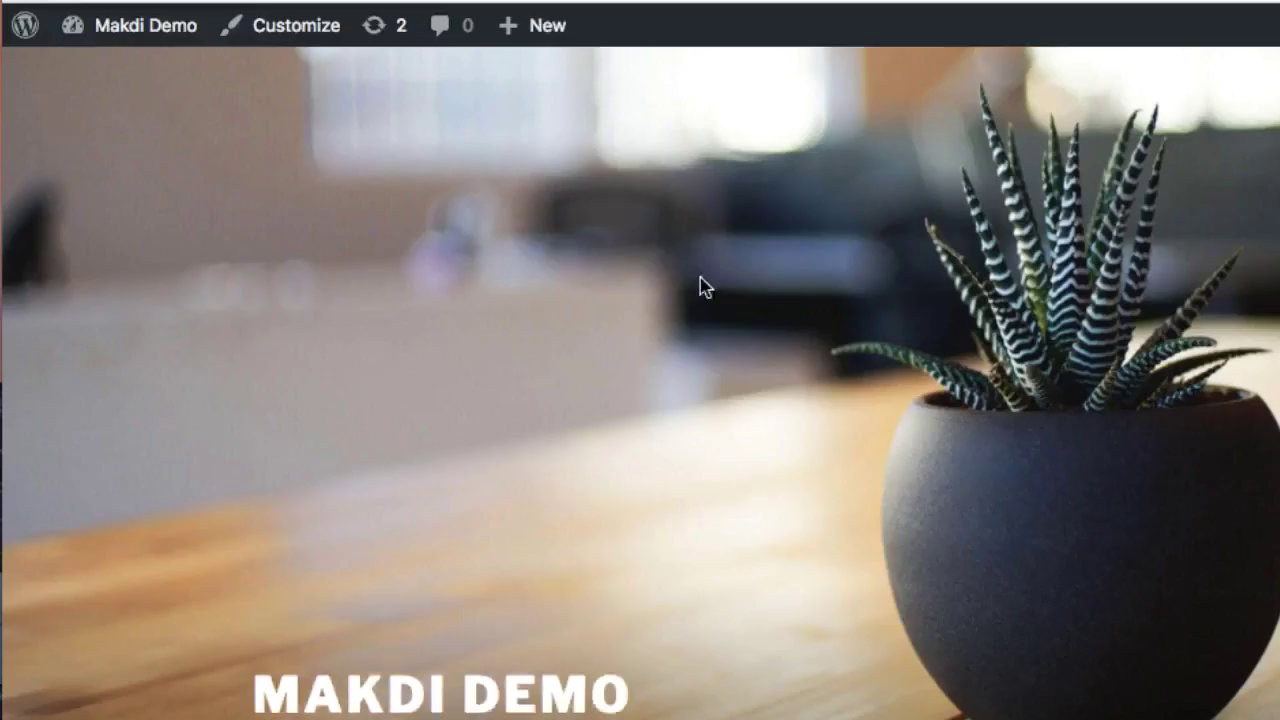
{"action": "scroll", "coordinate": [716, 303], "scroll_direction": "down", "scroll_amount": 8}
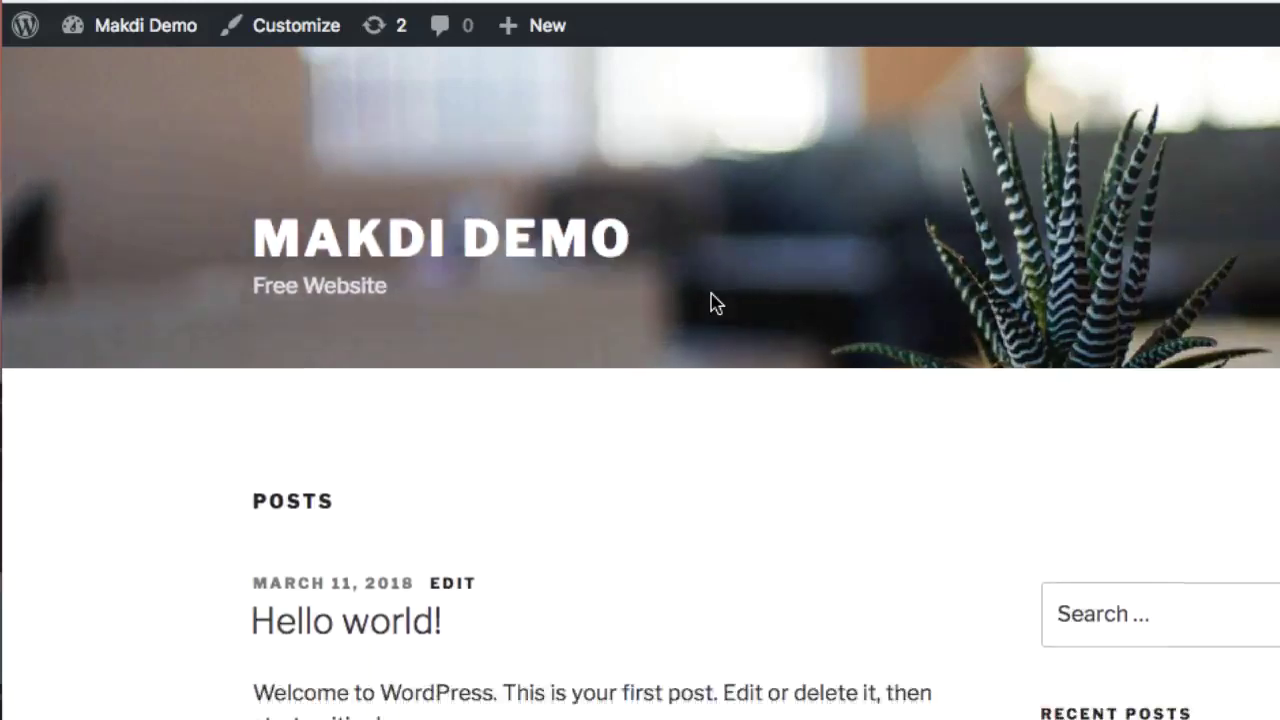
{"action": "scroll", "coordinate": [711, 295], "scroll_direction": "down", "scroll_amount": 6}
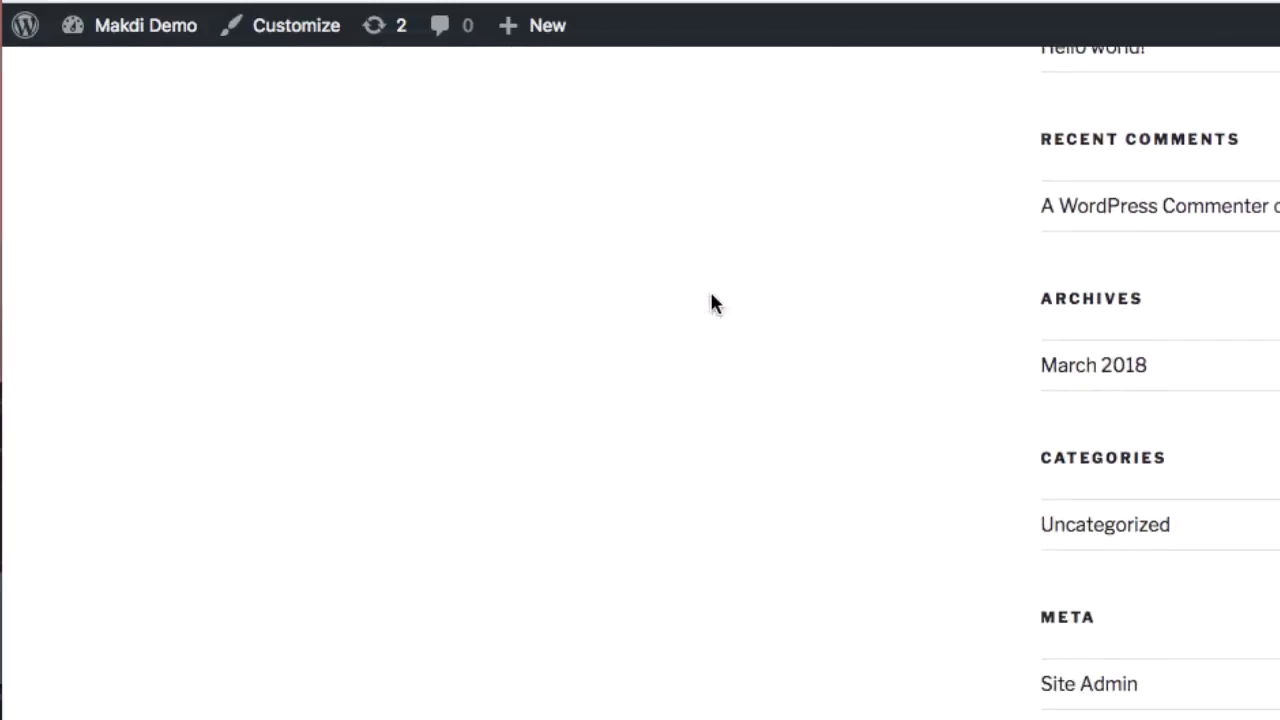
{"action": "scroll", "coordinate": [713, 302], "scroll_direction": "up", "scroll_amount": 5}
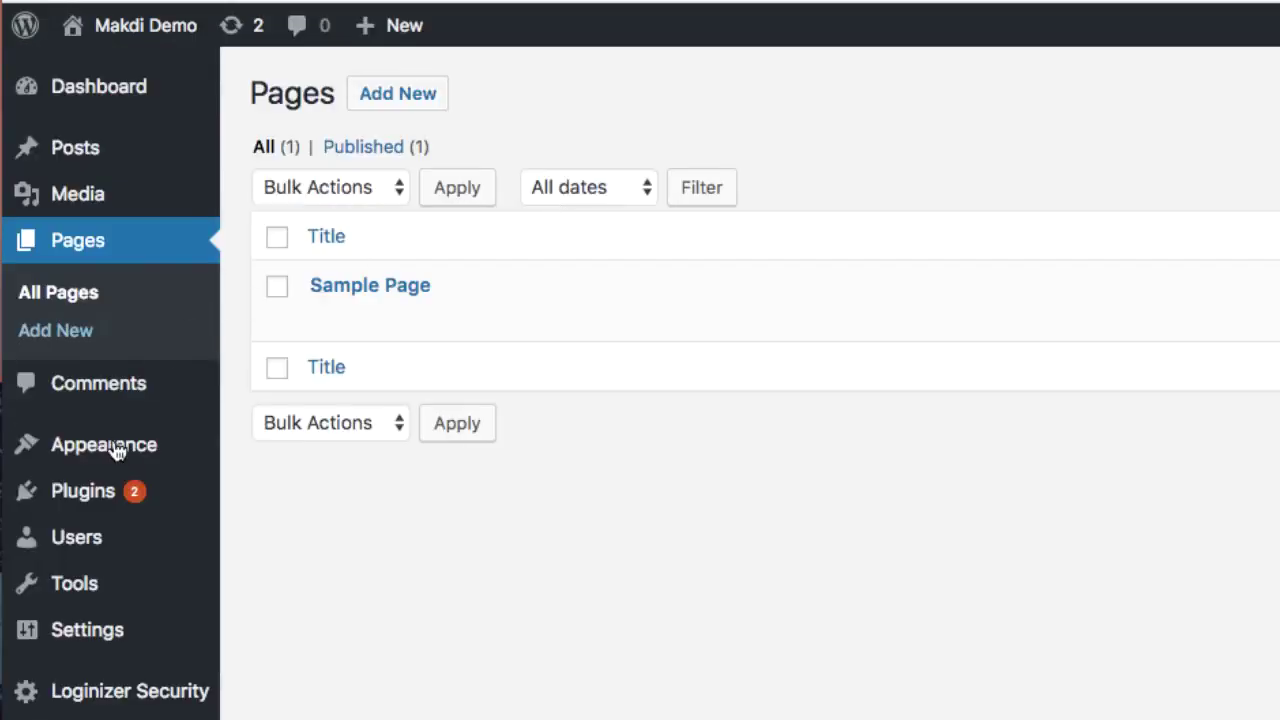
{"action": "mouse_move", "coordinate": [115, 448]}
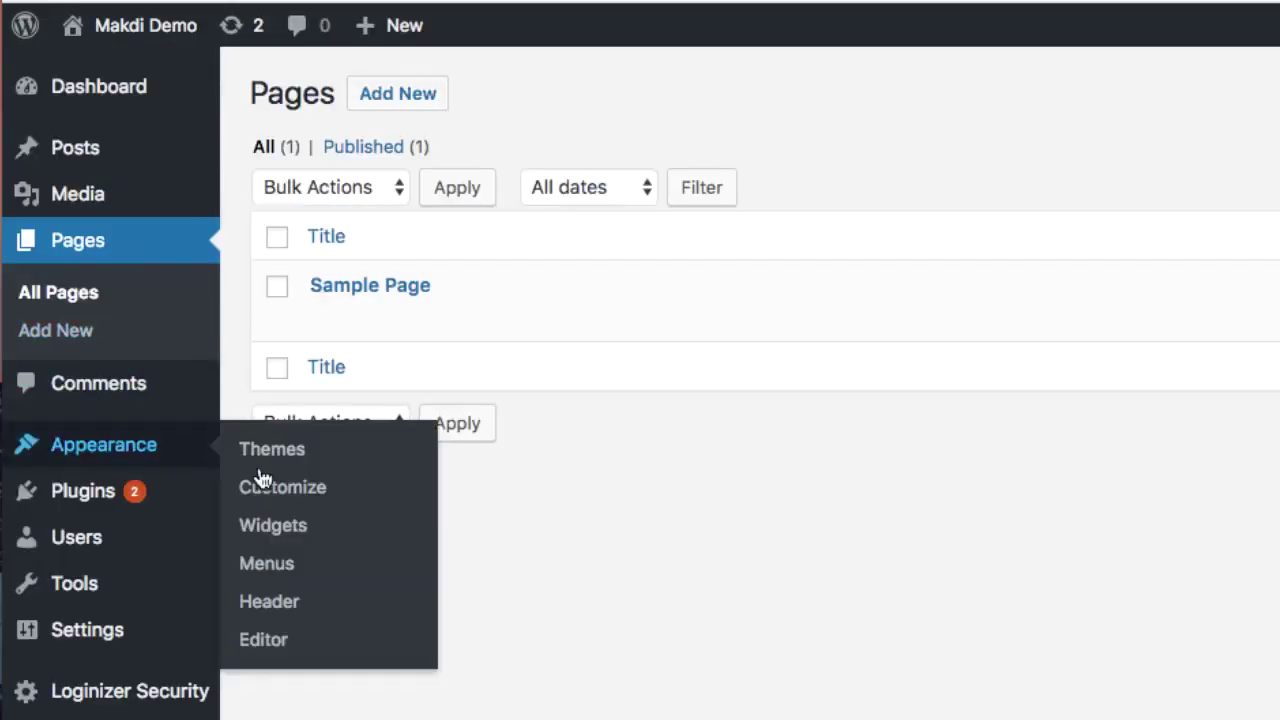
Step: In Appearance > Menus, create a new menu named Main Menu
{"action": "left_click", "coordinate": [256, 566]}
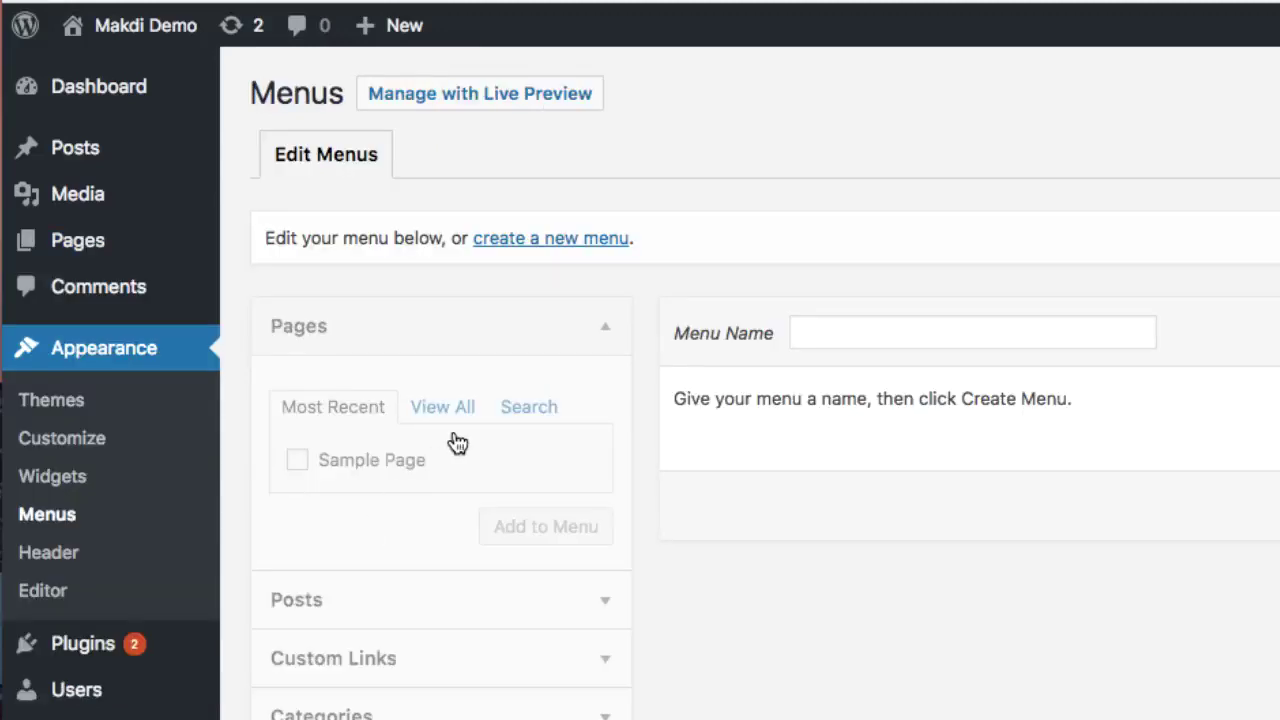
{"action": "left_click", "coordinate": [557, 250]}
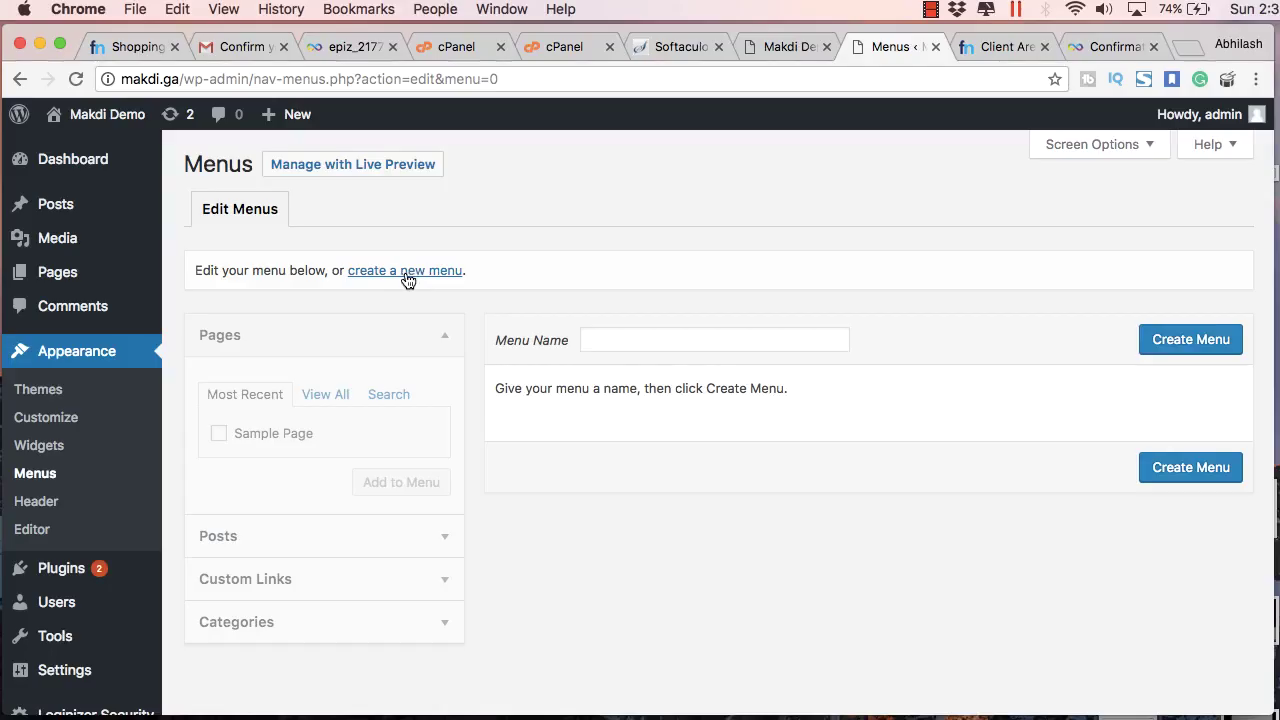
{"action": "left_click", "coordinate": [408, 279]}
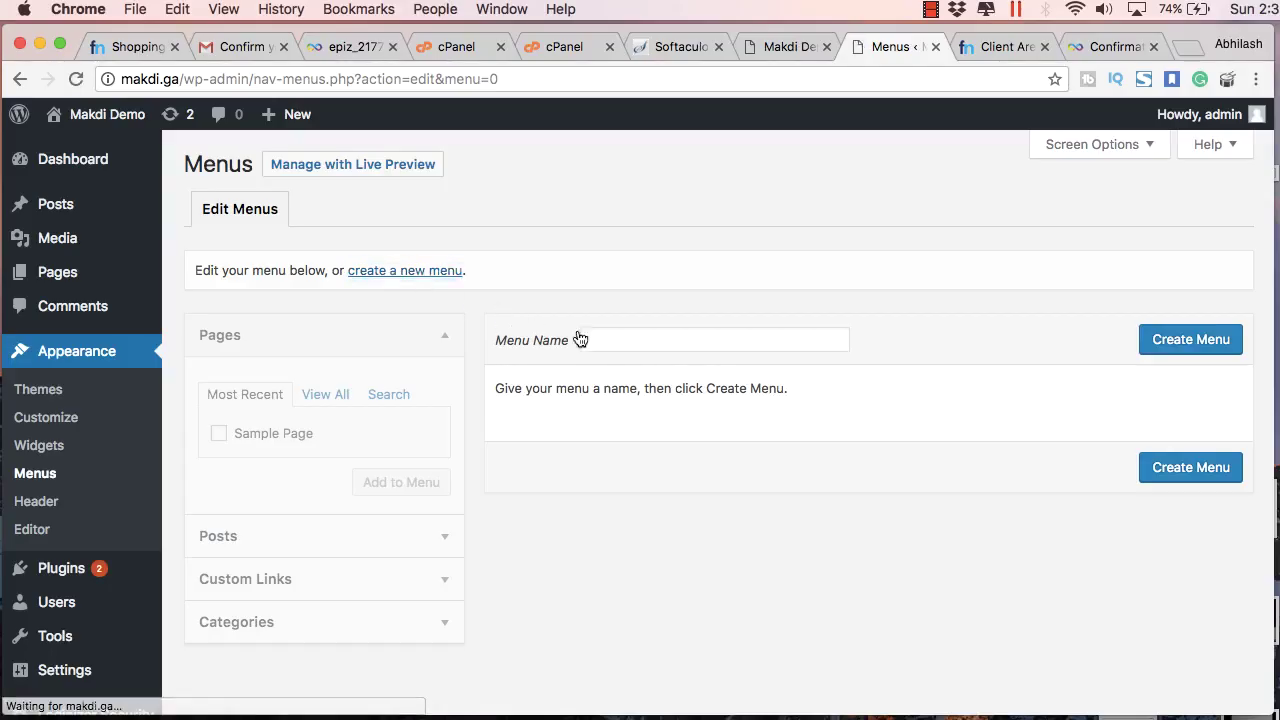
{"action": "left_click", "coordinate": [646, 345]}
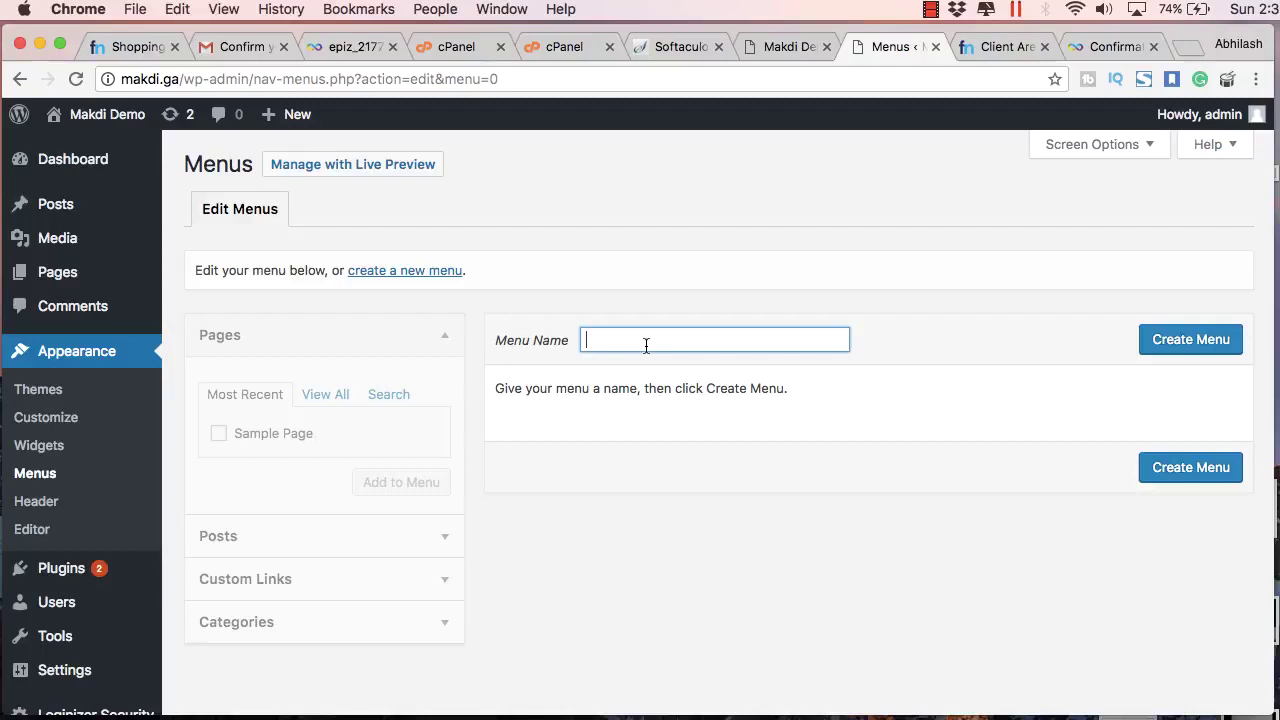
{"action": "type", "text": "Main Menu"}
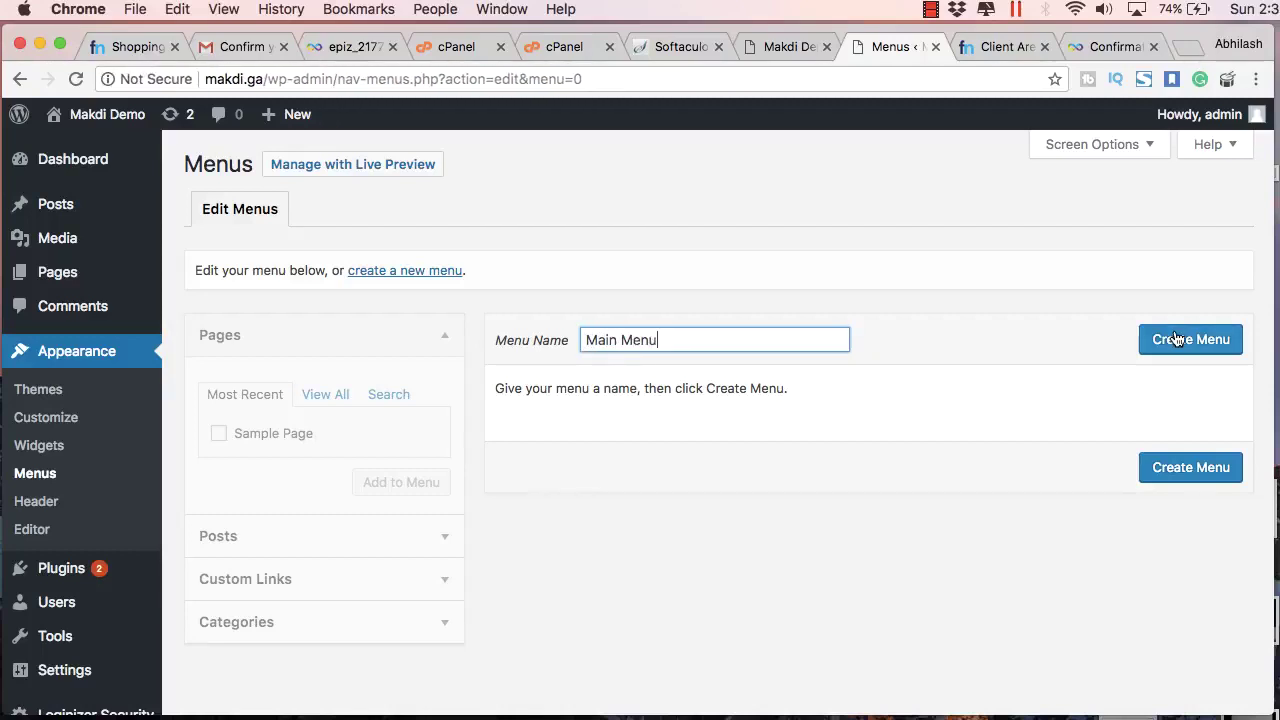
{"action": "left_click", "coordinate": [1177, 340]}
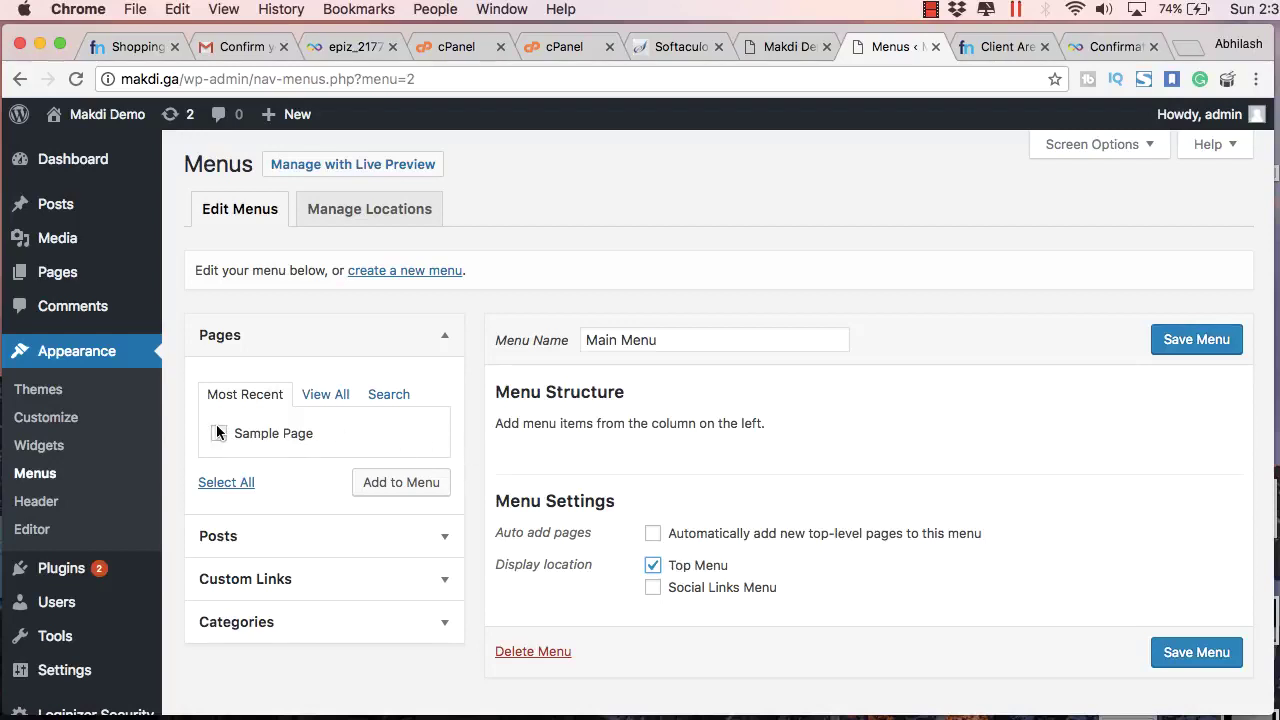
Step: Add Sample Page to Main Menu and save it with the Top Menu location
{"action": "left_click", "coordinate": [285, 436]}
{"action": "left_click", "coordinate": [391, 483]}
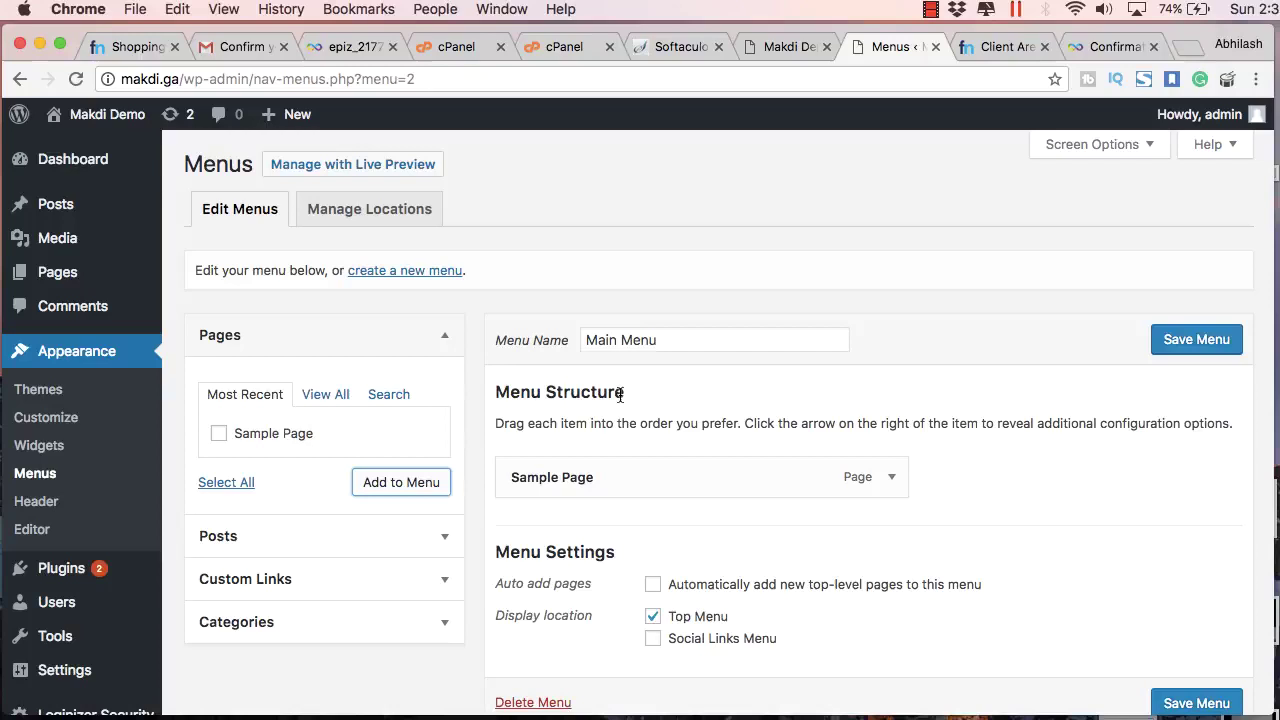
{"action": "scroll", "coordinate": [637, 537], "scroll_direction": "down", "scroll_amount": 2}
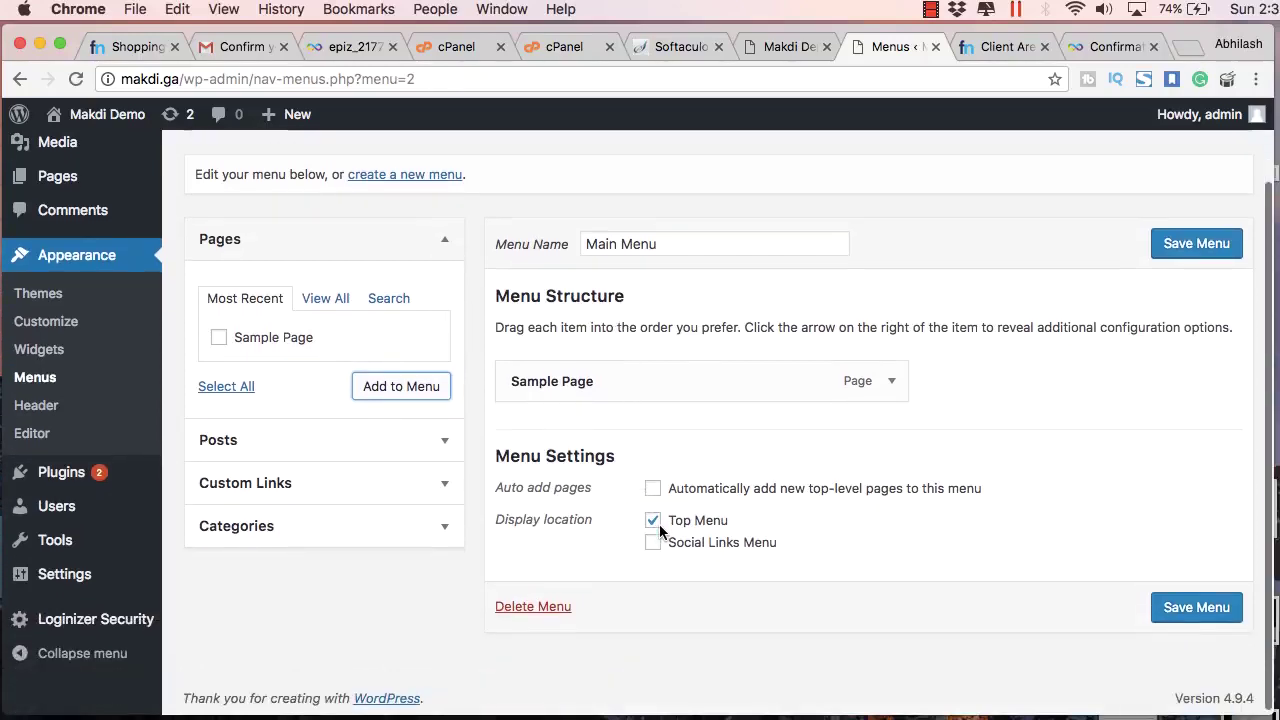
{"action": "left_click", "coordinate": [1180, 604]}
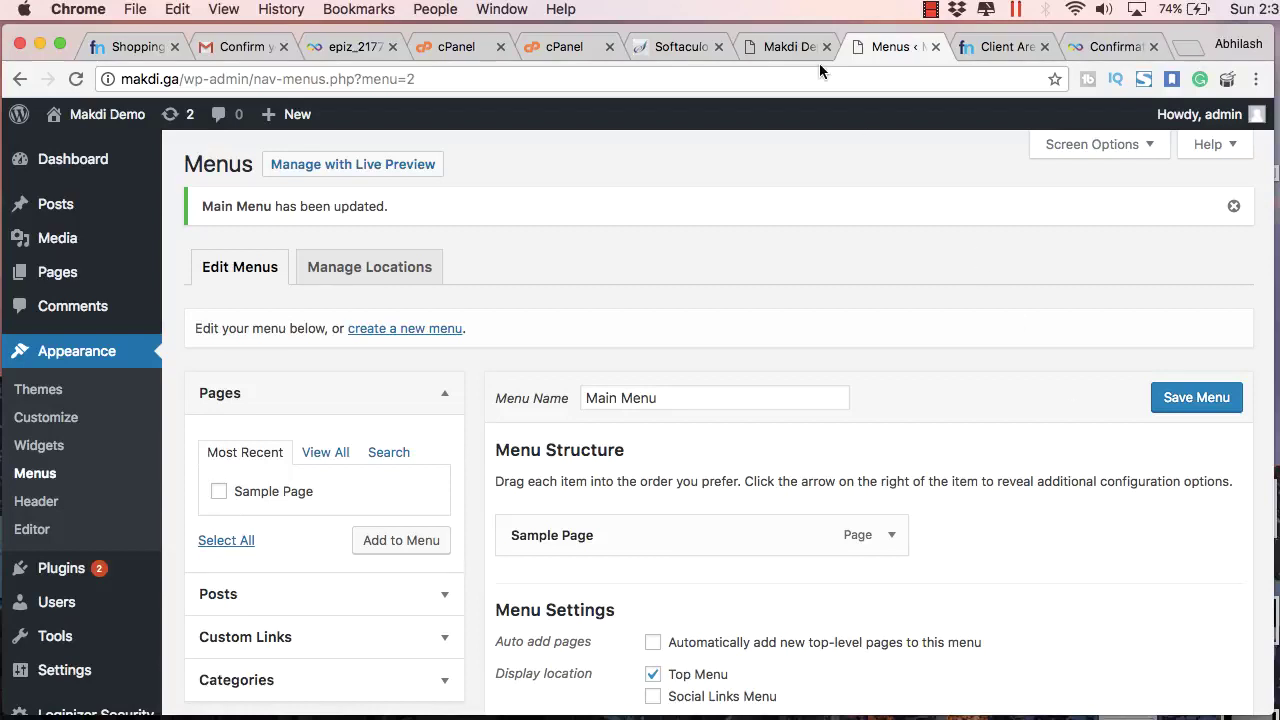
Step: Reload the front page to see Sample Page in the top navigation, then return to Menus
{"action": "left_click", "coordinate": [745, 48]}
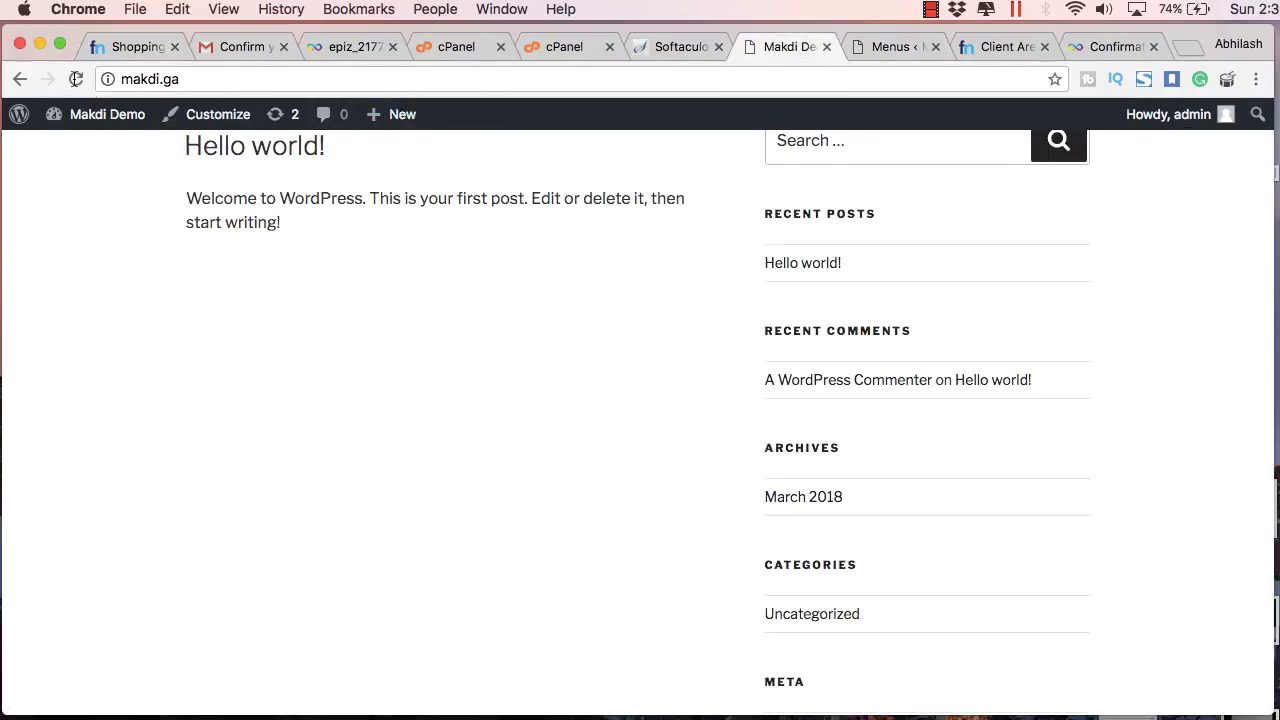
{"action": "left_click", "coordinate": [76, 79]}
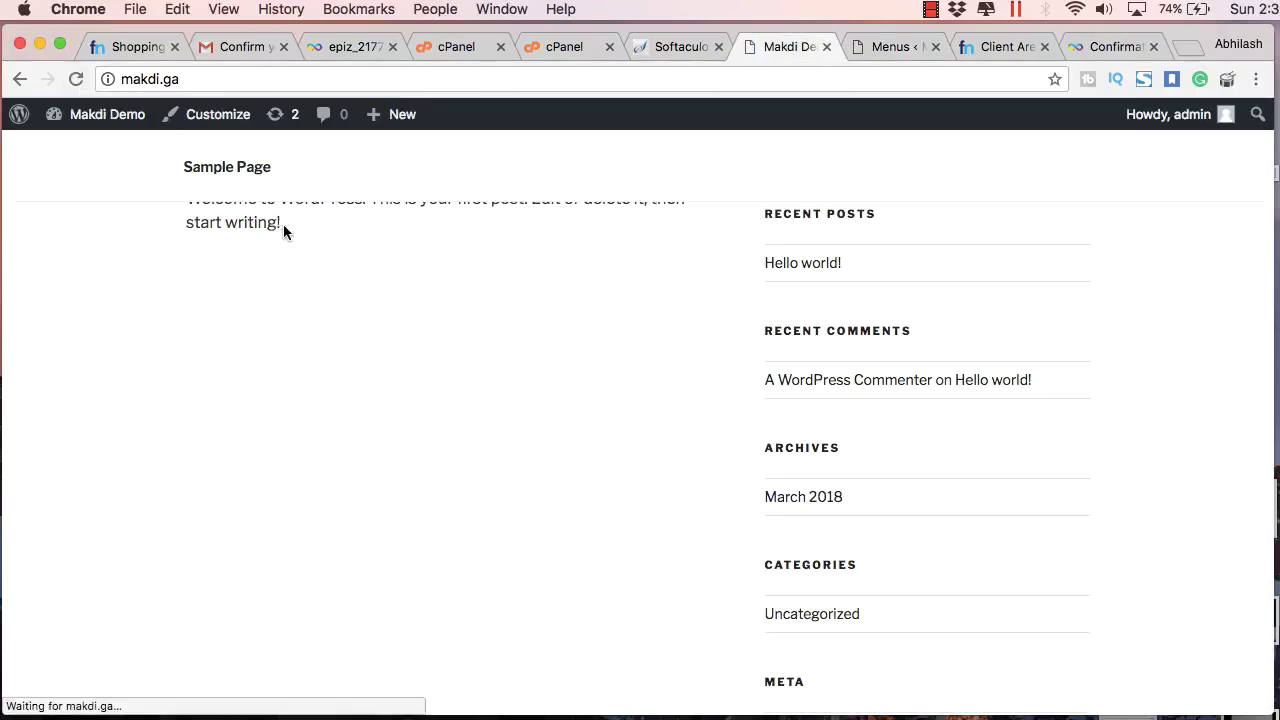
{"action": "scroll", "coordinate": [303, 281], "scroll_direction": "up", "scroll_amount": 10}
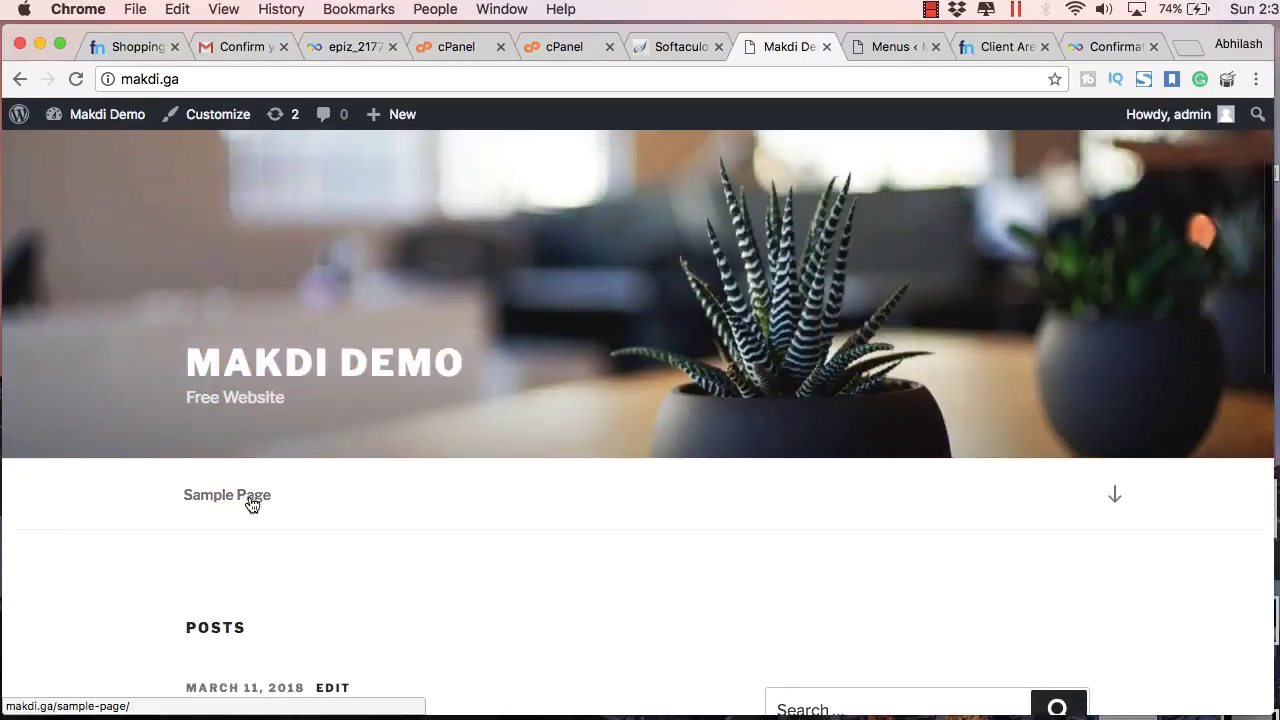
{"action": "left_click", "coordinate": [888, 46]}
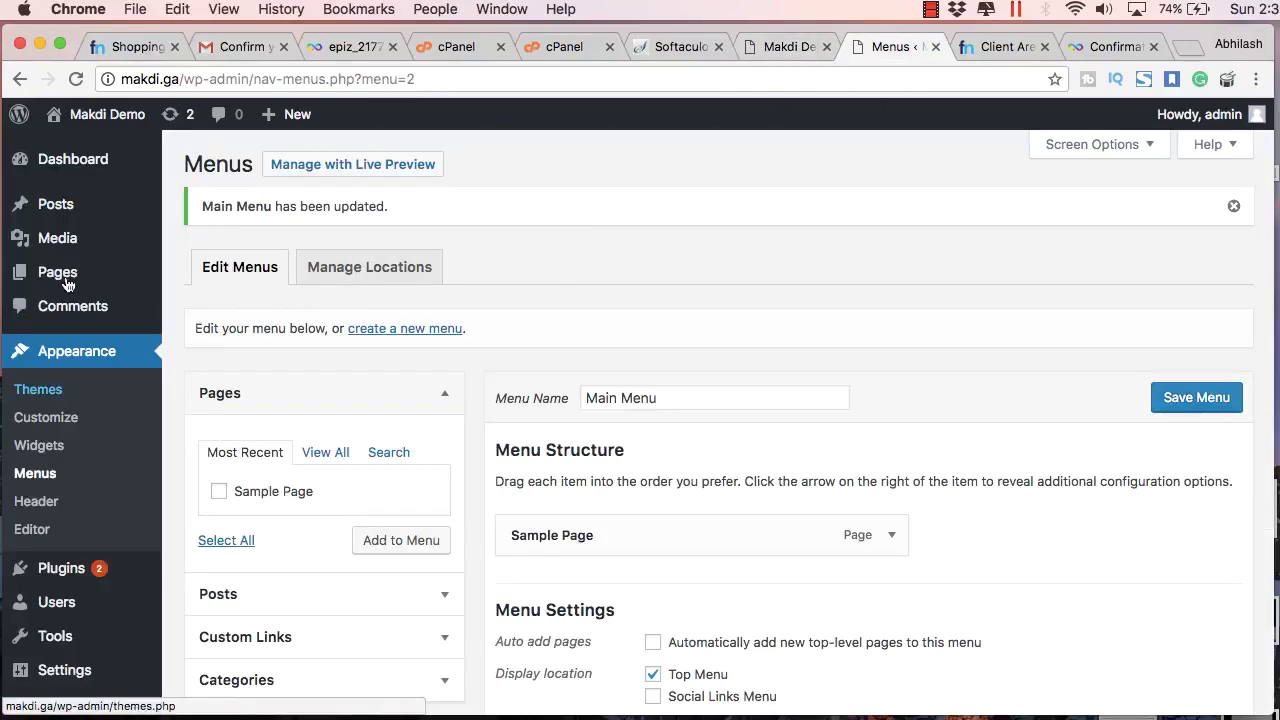
Step: Start a new page titled 'About' with the body 'Some content here for the about us page.'
{"action": "left_click", "coordinate": [202, 273]}
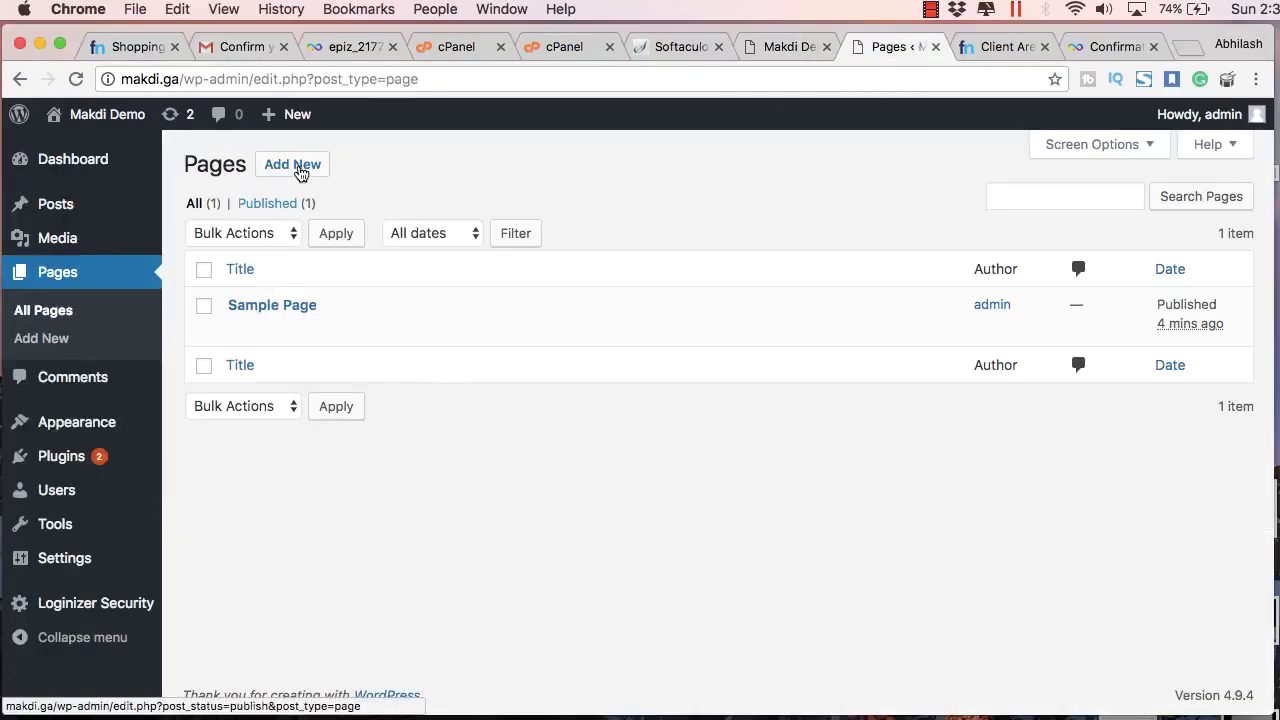
{"action": "left_click", "coordinate": [300, 172]}
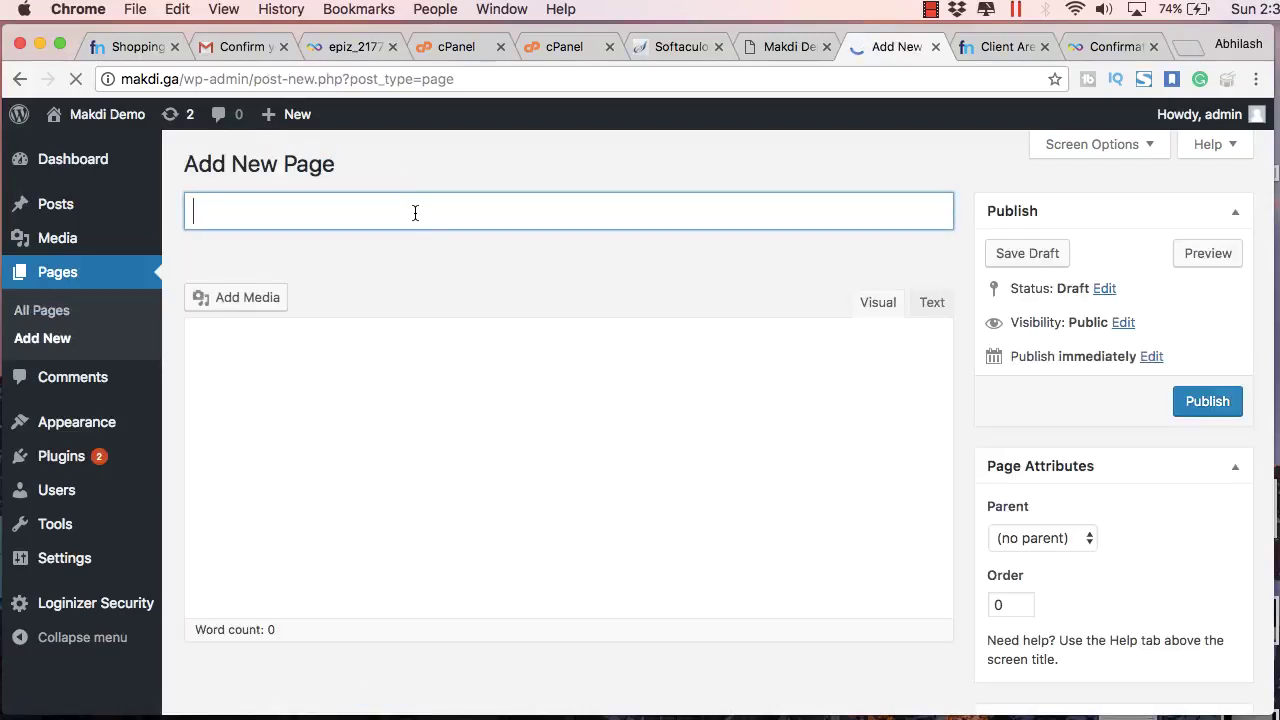
{"action": "type", "text": "About"}
{"action": "left_click", "coordinate": [401, 382]}
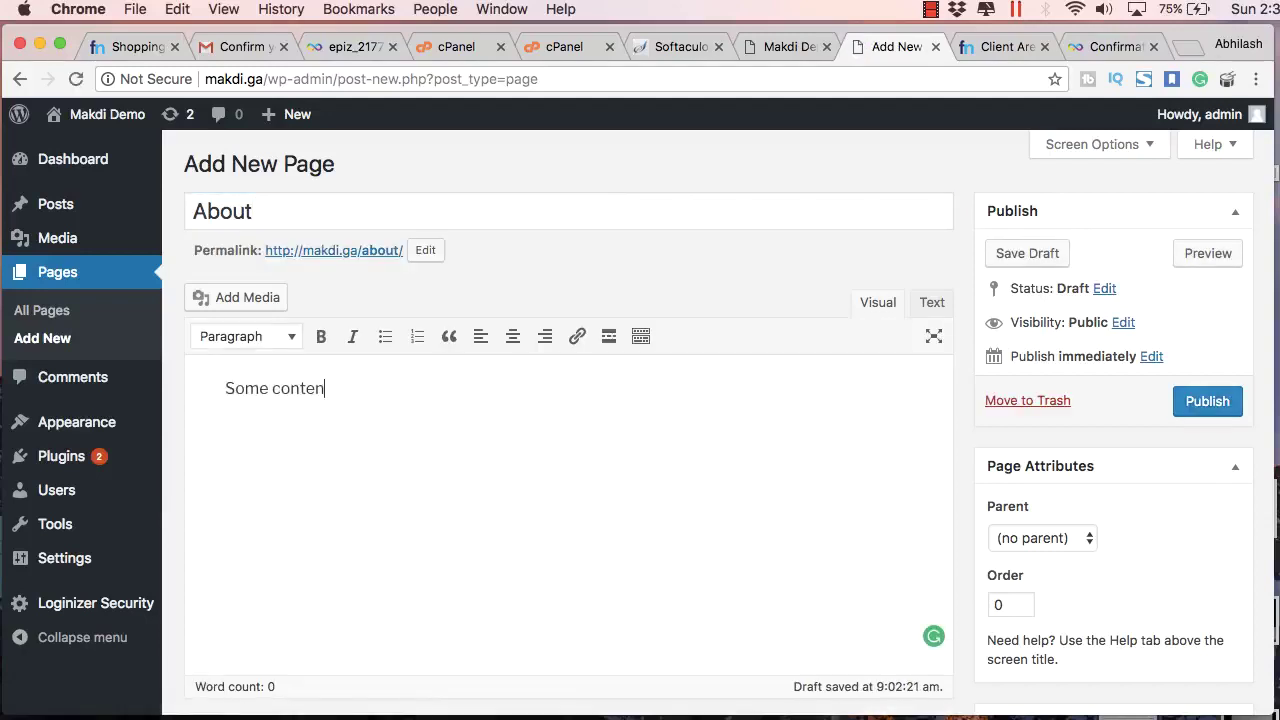
{"action": "type", "text": "Some content here for the about us page."}
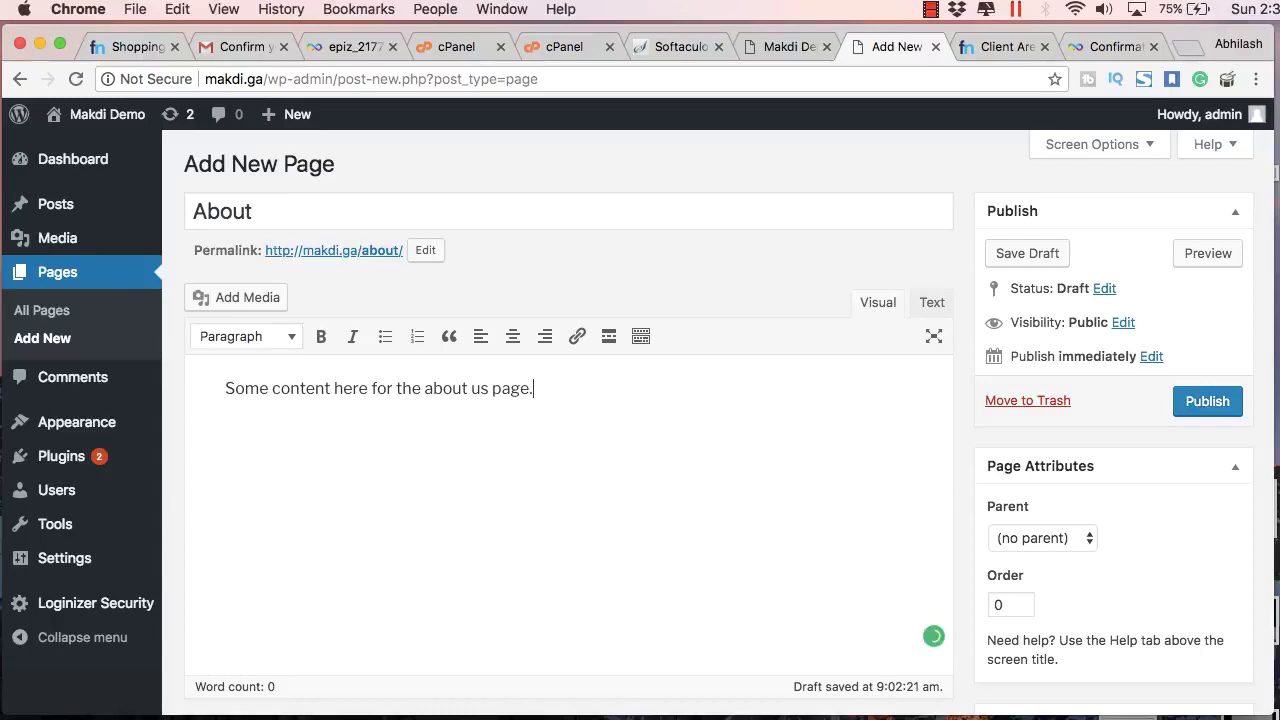
Step: Repeat the sentence several times in the body, then publish the About page
{"action": "left_click_drag", "start_coordinate": [535, 390], "coordinate": [224, 390]}
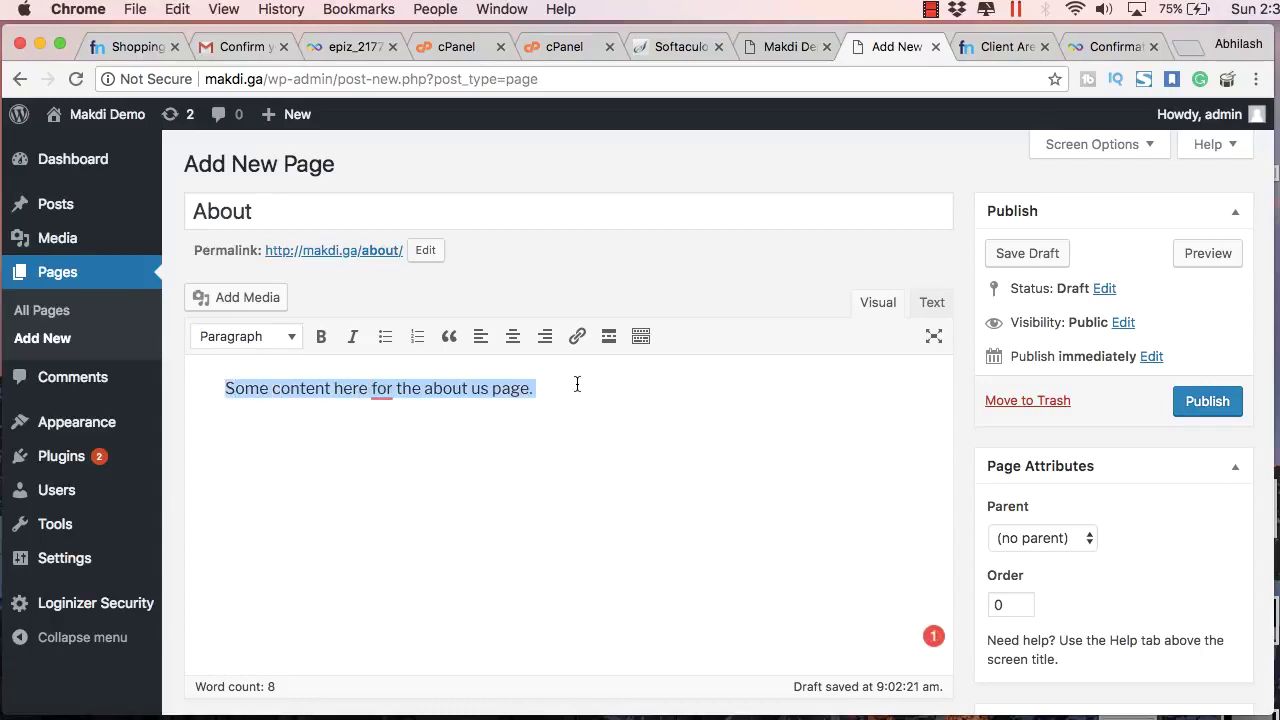
{"action": "key", "text": "super+c"}
{"action": "key", "text": "super+v"}
{"action": "key", "text": "super+v"}
{"action": "key", "text": "super+v"}
{"action": "type", "text": "v"}
{"action": "key", "text": "super+space"}
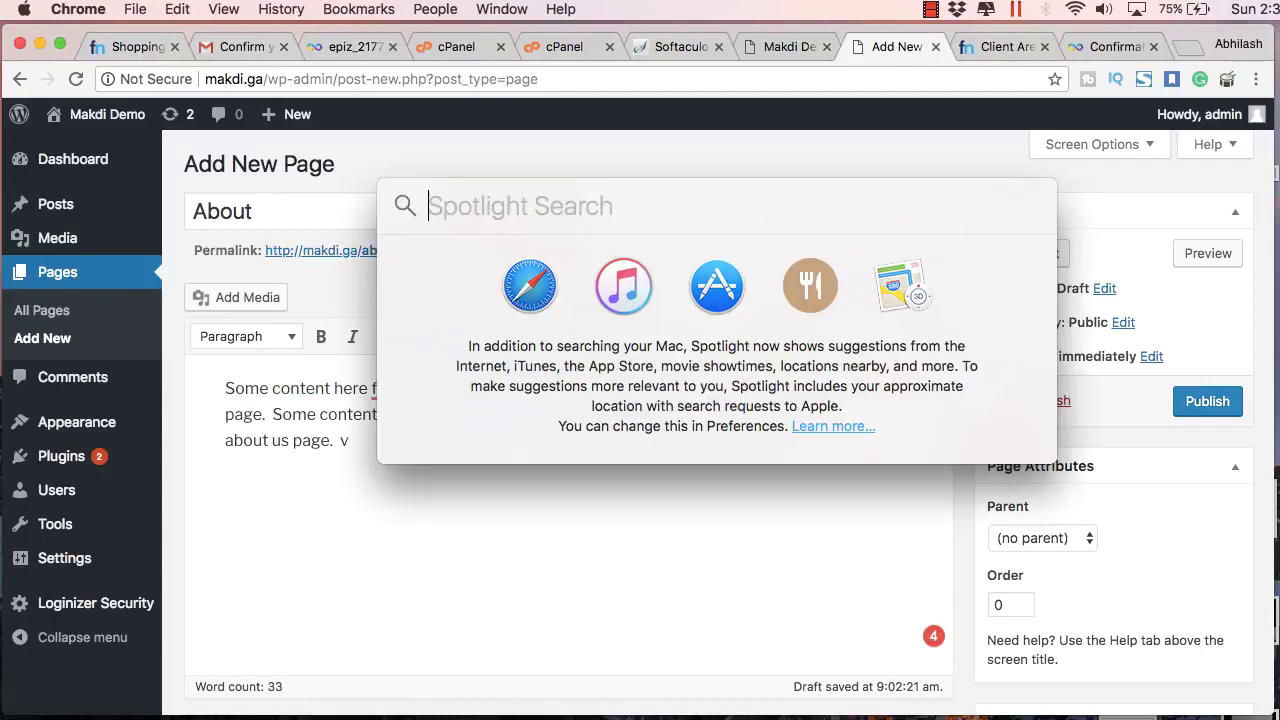
{"action": "key", "text": "Escape"}
{"action": "key", "text": "BackSpace"}
{"action": "key", "text": "super+v"}
{"action": "key", "text": "super+v"}
{"action": "key", "text": "super+v"}
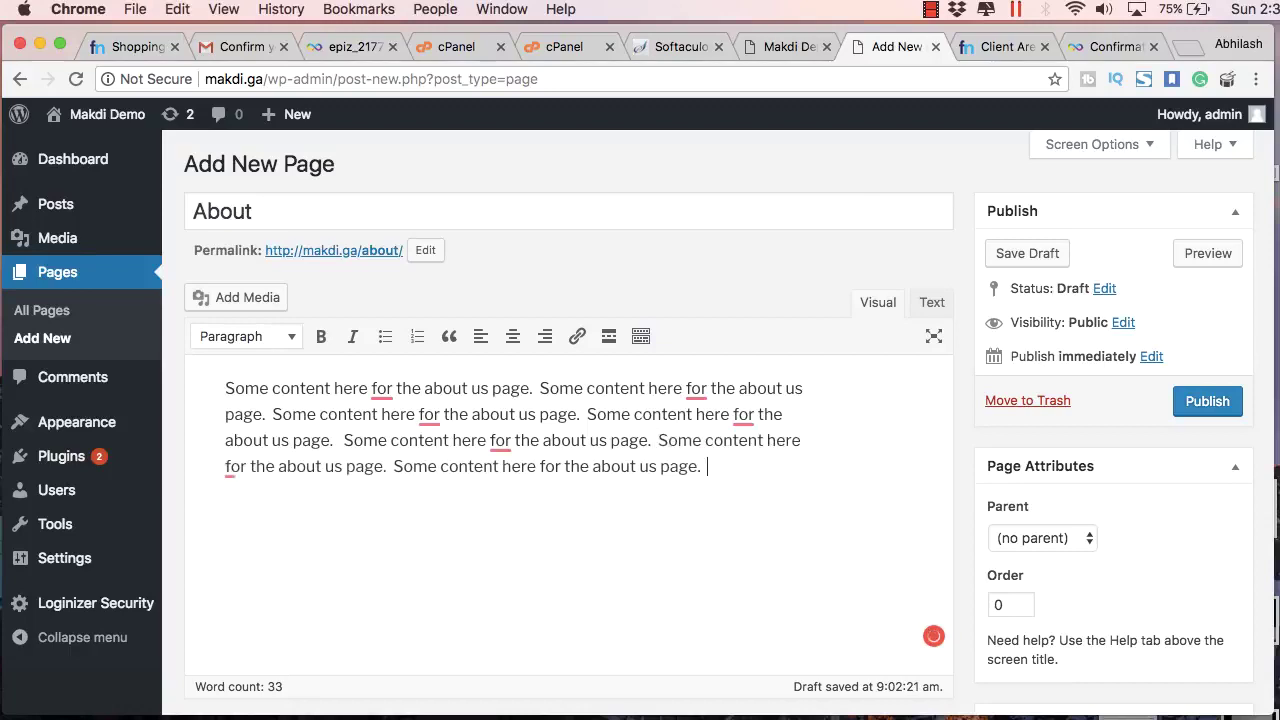
{"action": "key", "text": "super+v"}
{"action": "key", "text": "super+v"}
{"action": "scroll", "coordinate": [1084, 494], "scroll_direction": "down", "scroll_amount": 2}
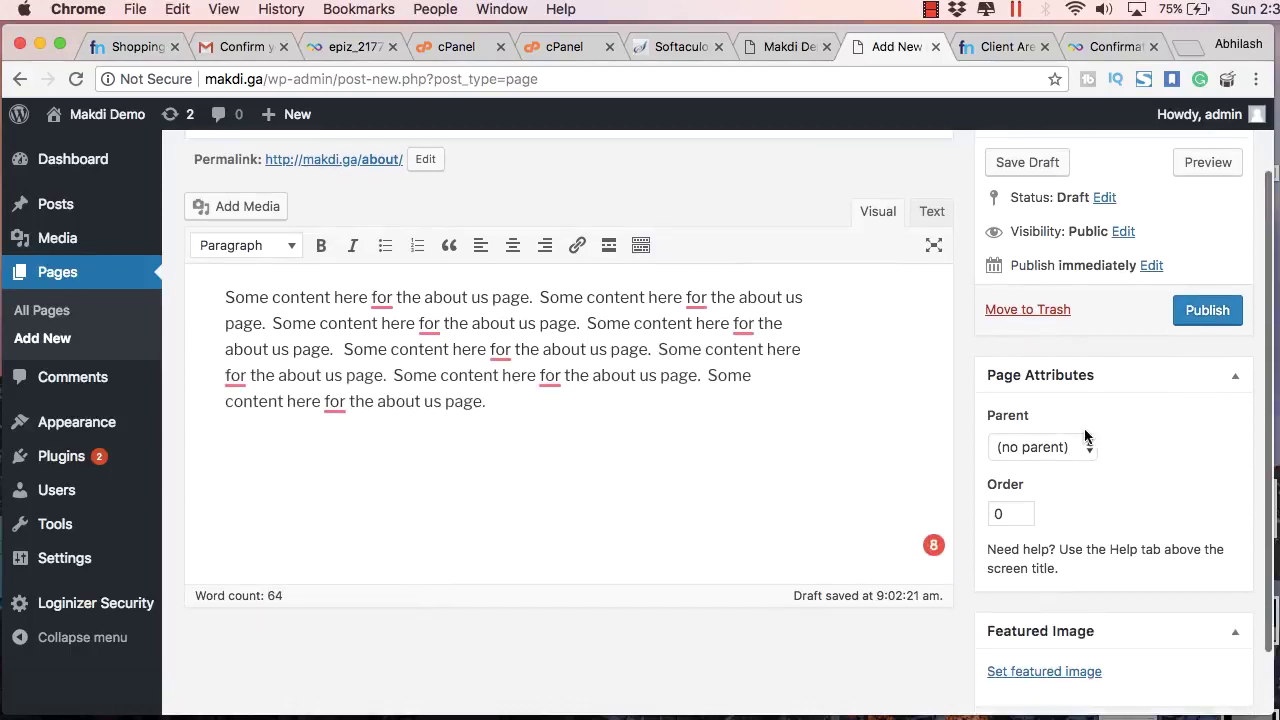
{"action": "left_click", "coordinate": [1192, 315]}
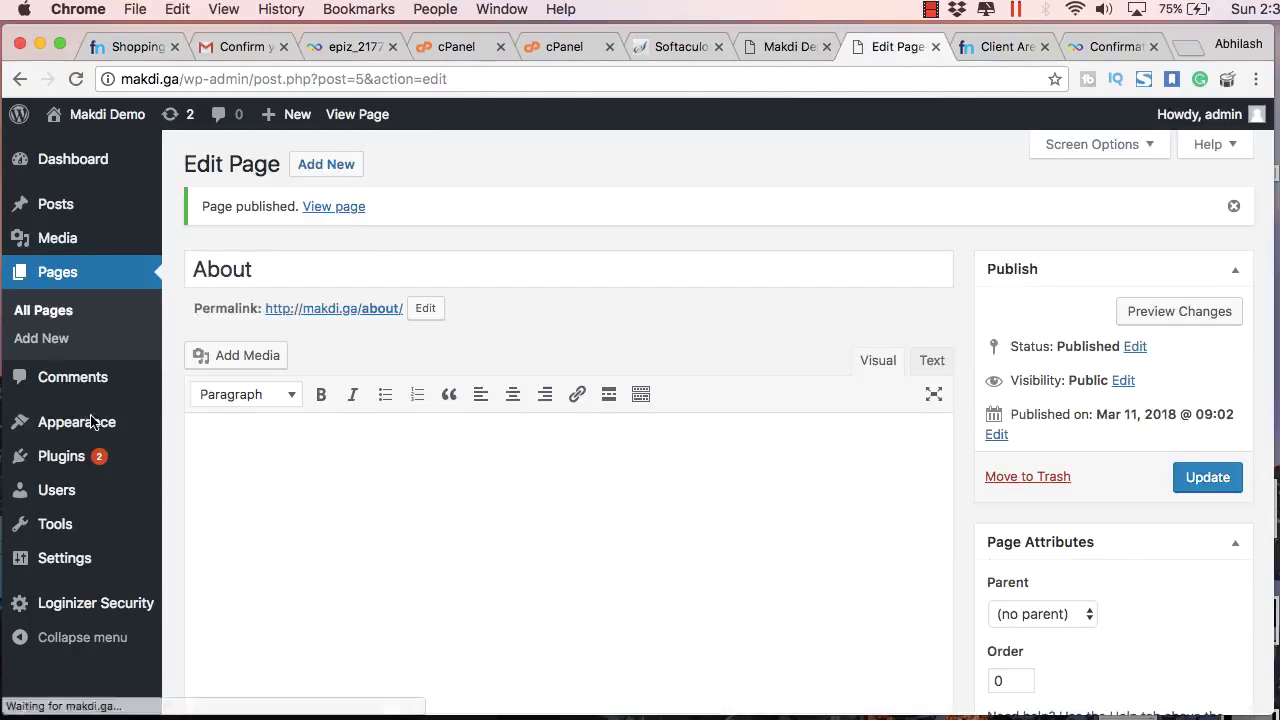
Step: Add the About page to the Main Menu in Appearance > Menus and save it
{"action": "mouse_move", "coordinate": [90, 422]}
{"action": "left_click", "coordinate": [196, 510]}
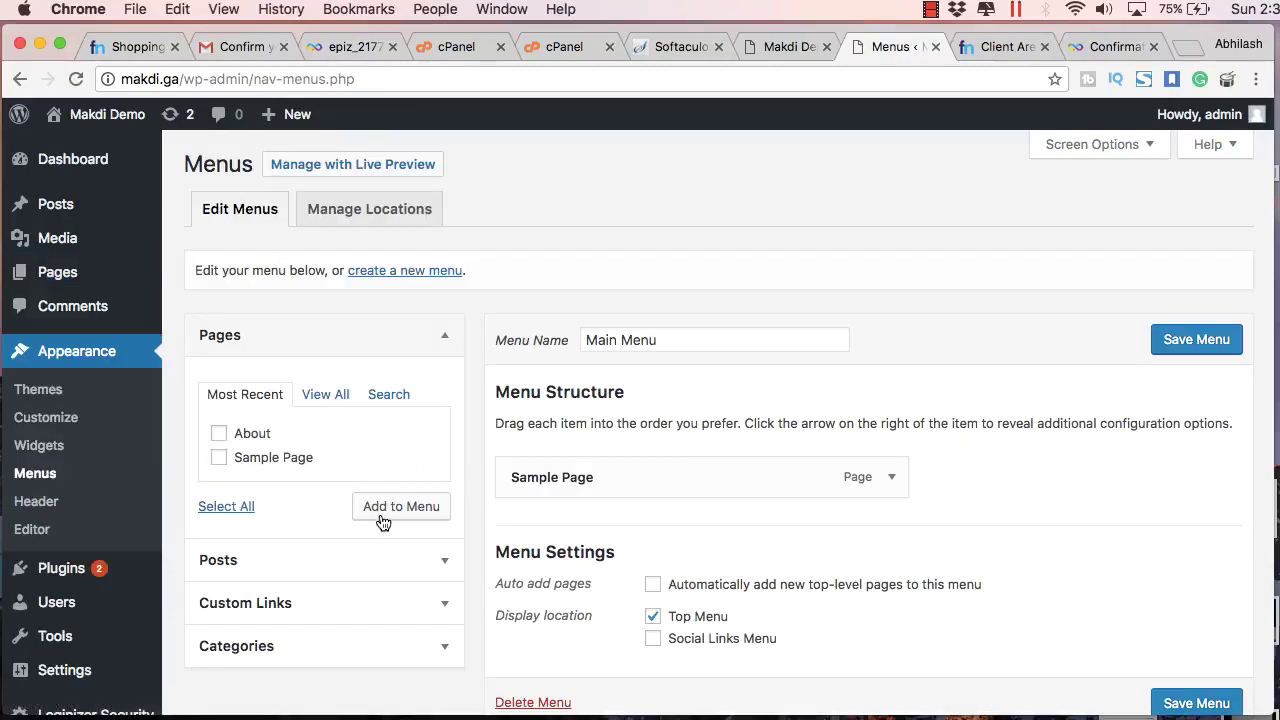
{"action": "left_click", "coordinate": [383, 520]}
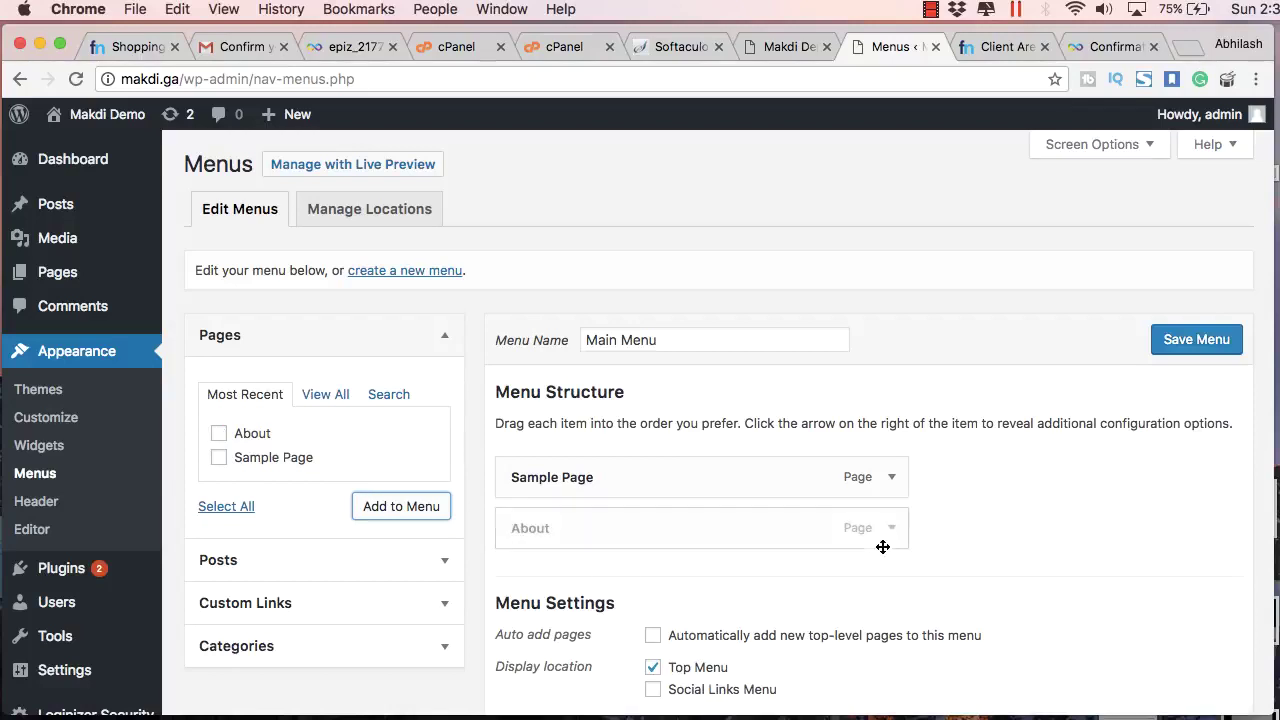
{"action": "left_click", "coordinate": [1206, 341]}
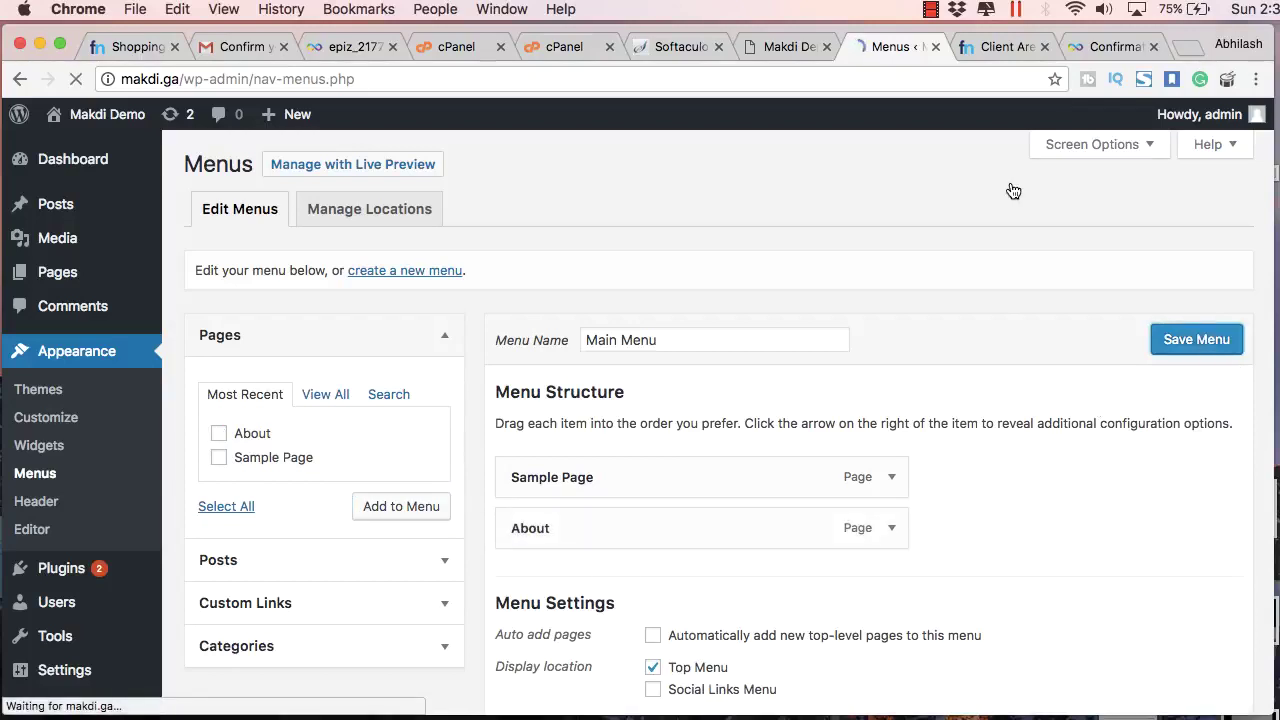
Step: Reload the live site to confirm About now appears in the navigation
{"action": "key", "text": "ctrl+shift+Tab"}
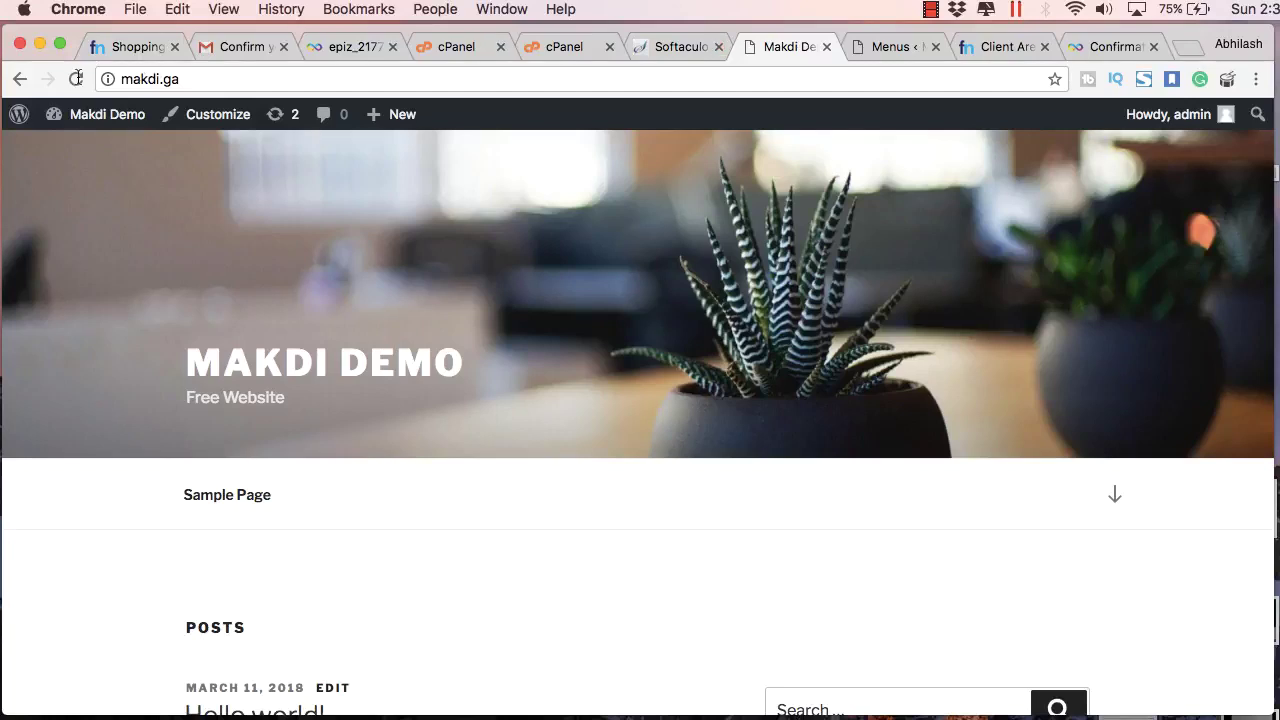
{"action": "key", "text": "super+r"}
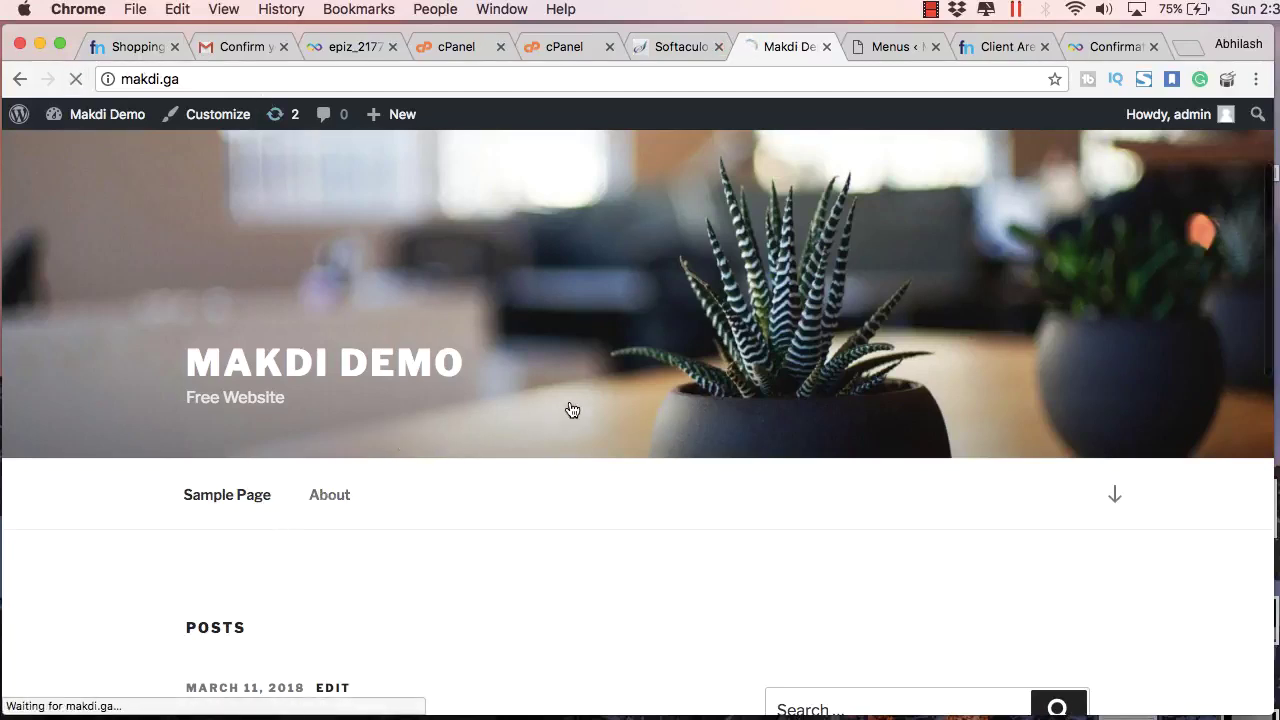
{"action": "scroll", "coordinate": [590, 404], "scroll_direction": "down", "scroll_amount": 2}
{"action": "scroll", "coordinate": [590, 404], "scroll_direction": "up", "scroll_amount": 3}
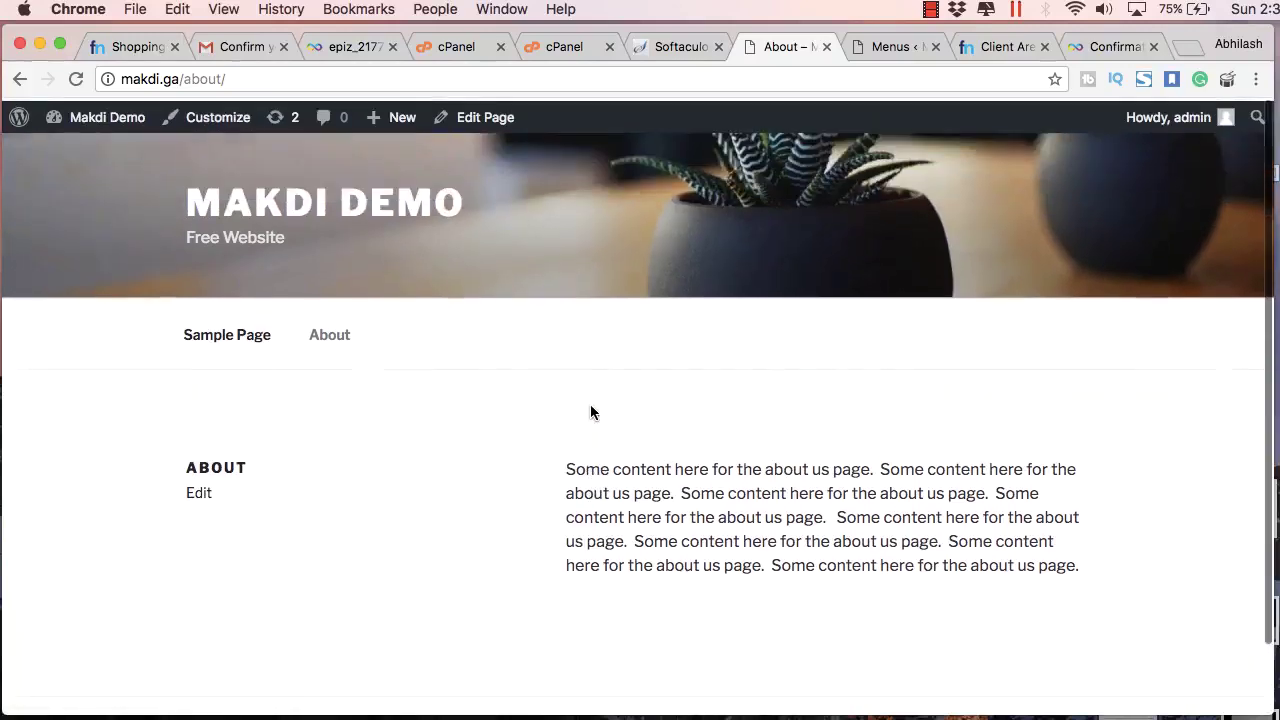
{"action": "scroll", "coordinate": [590, 410], "scroll_direction": "down", "scroll_amount": 2}
{"action": "scroll", "coordinate": [591, 409], "scroll_direction": "up", "scroll_amount": 2}
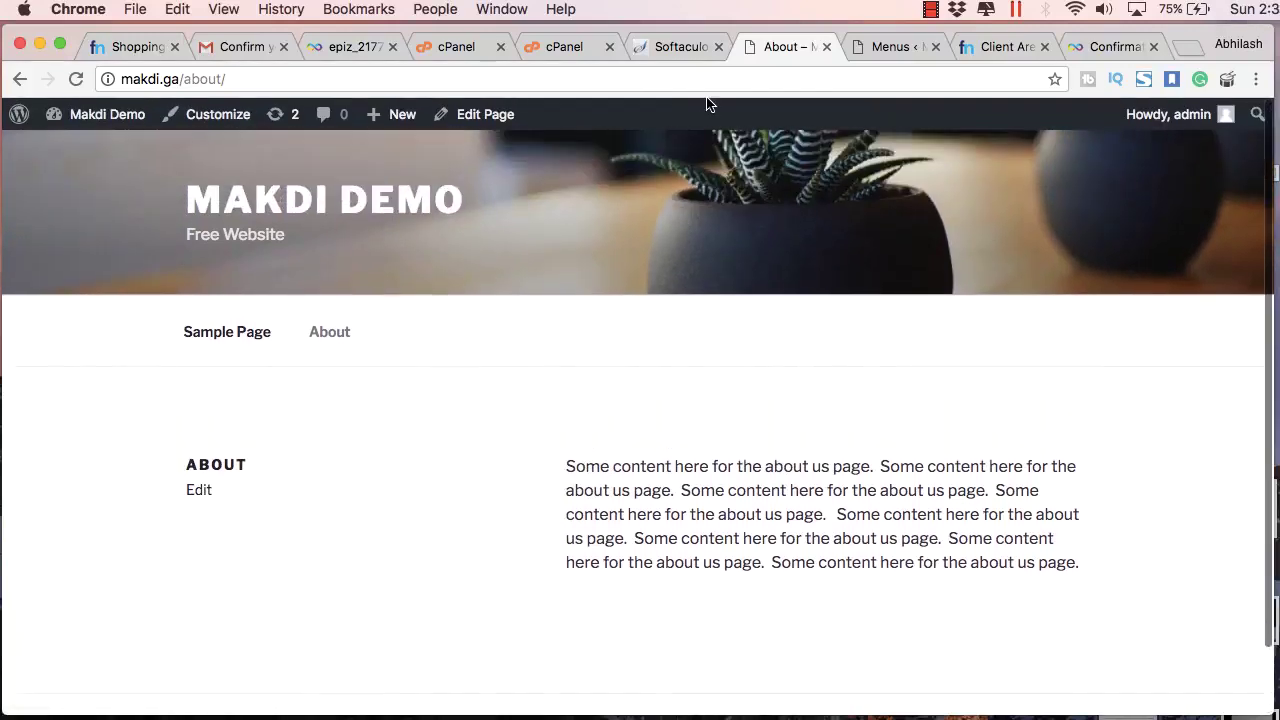
{"action": "left_click", "coordinate": [680, 47]}
Step: Activate the Twenty Sixteen theme on the Themes admin page
{"action": "left_click", "coordinate": [785, 47]}
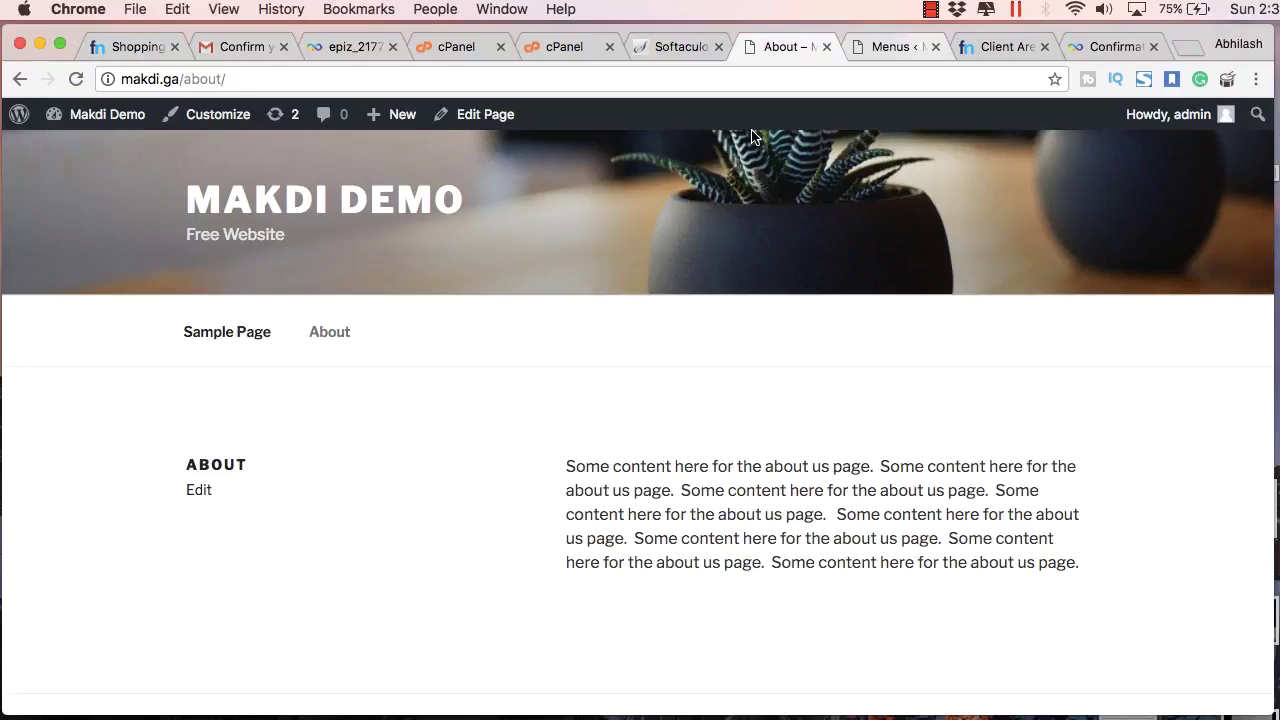
{"action": "key", "text": "ctrl+Tab"}
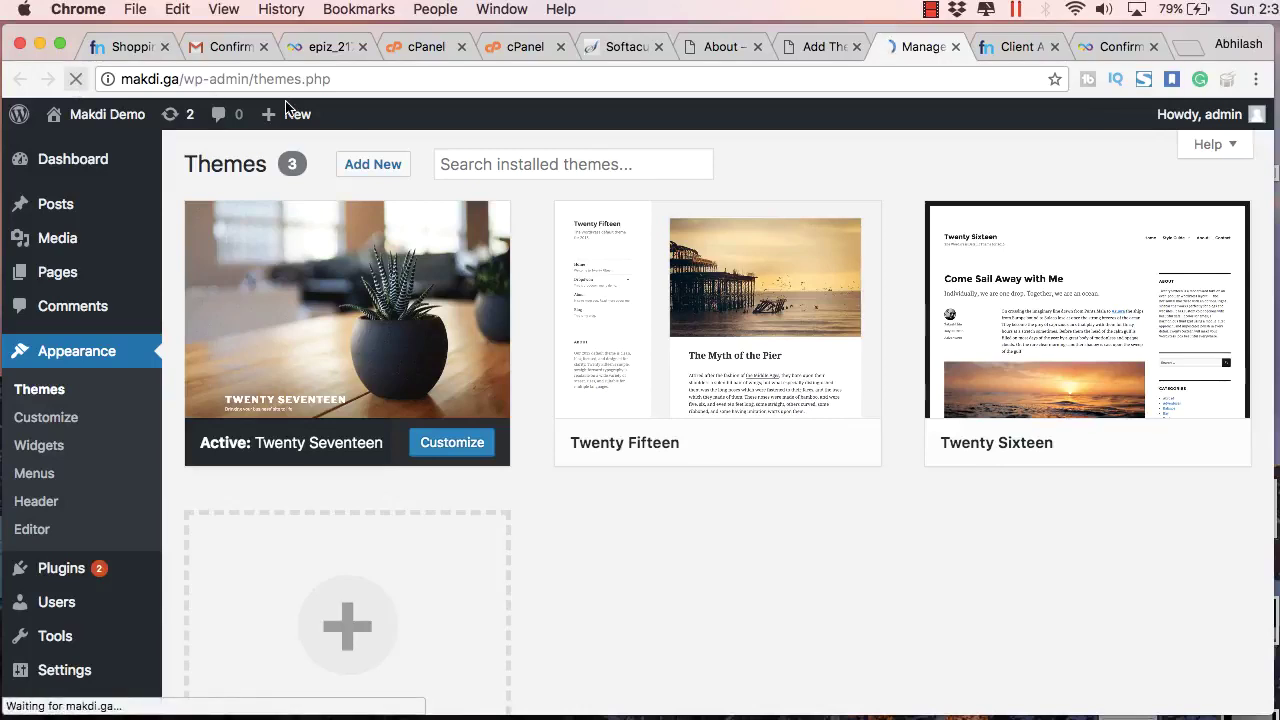
{"action": "mouse_move", "coordinate": [743, 420]}
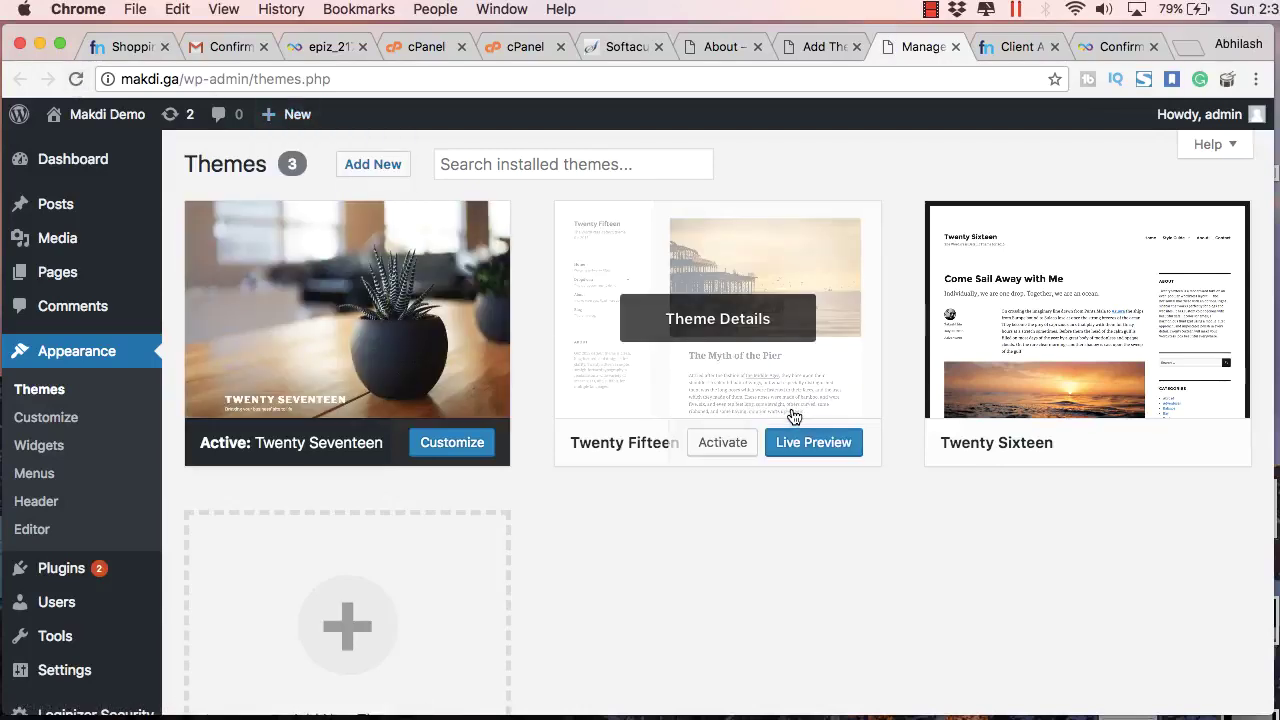
{"action": "mouse_move", "coordinate": [1080, 449]}
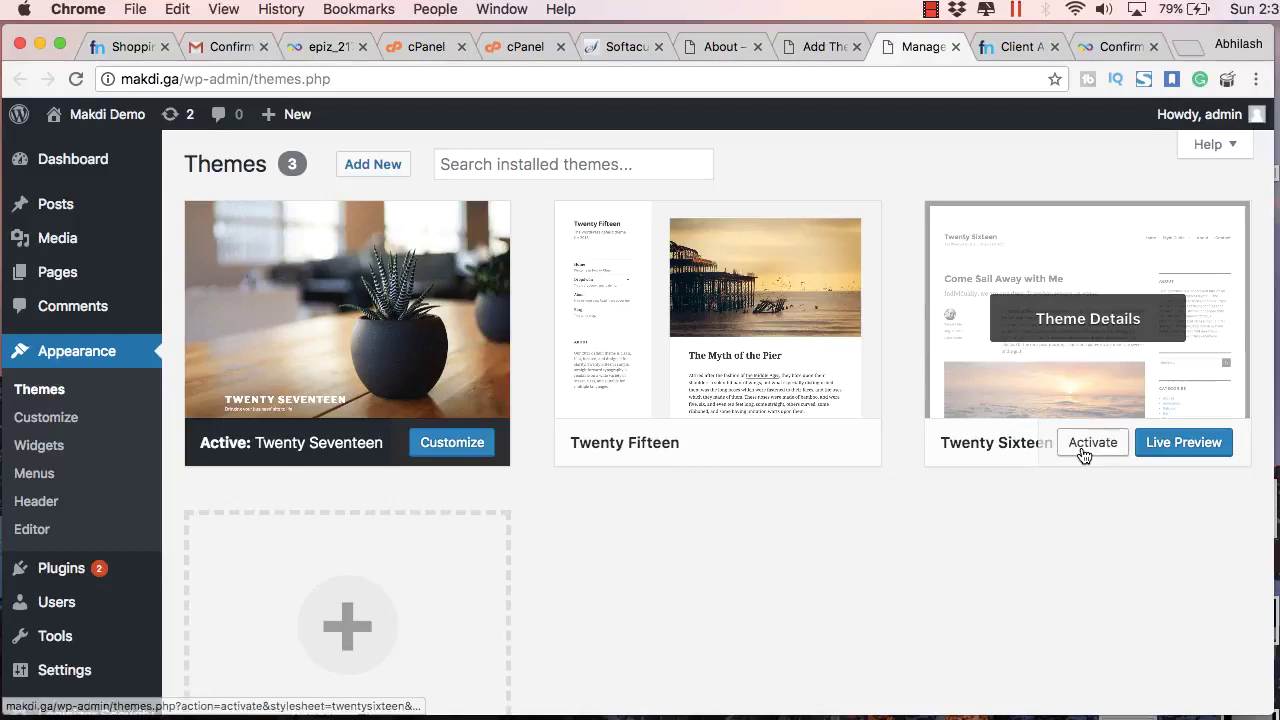
{"action": "left_click", "coordinate": [1083, 445]}
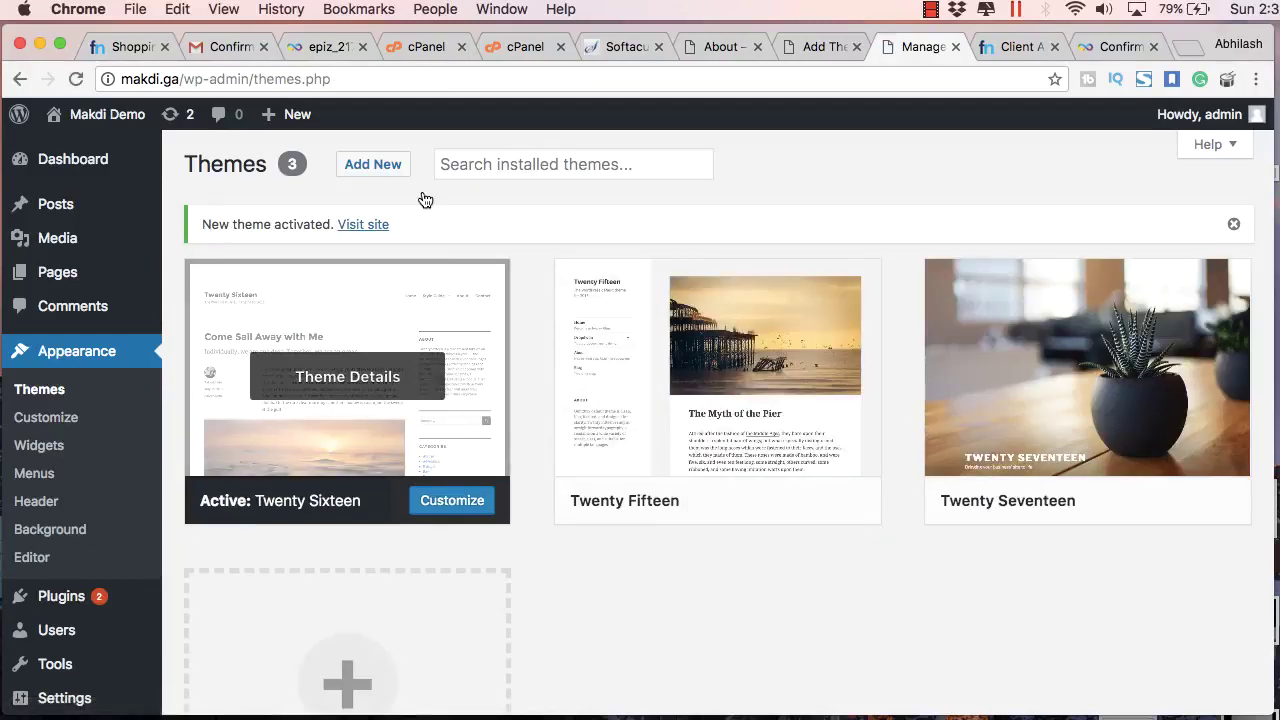
Step: Visit the restyled site and open Sample Page and About from its menu
{"action": "left_click", "coordinate": [366, 224], "text": "super"}
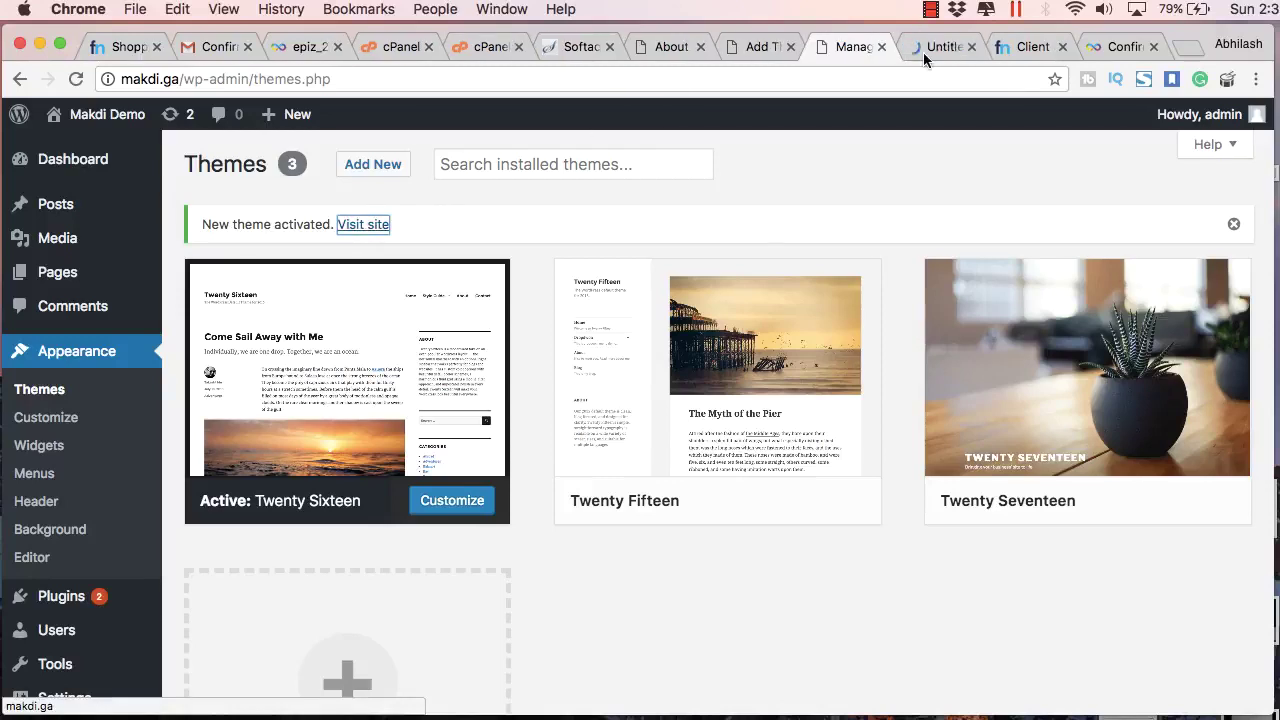
{"action": "left_click", "coordinate": [923, 52]}
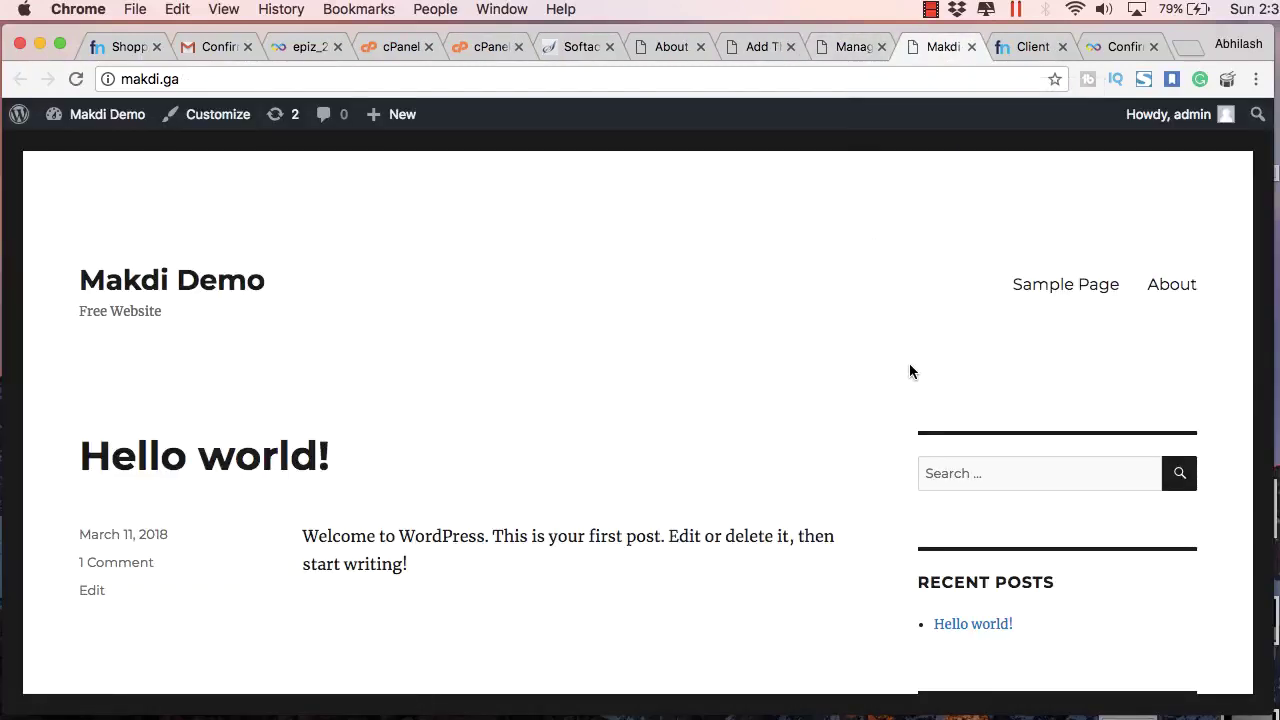
{"action": "scroll", "coordinate": [909, 371], "scroll_direction": "down", "scroll_amount": 5}
{"action": "scroll", "coordinate": [909, 371], "scroll_direction": "up", "scroll_amount": 2}
{"action": "scroll", "coordinate": [909, 371], "scroll_direction": "up", "scroll_amount": 2}
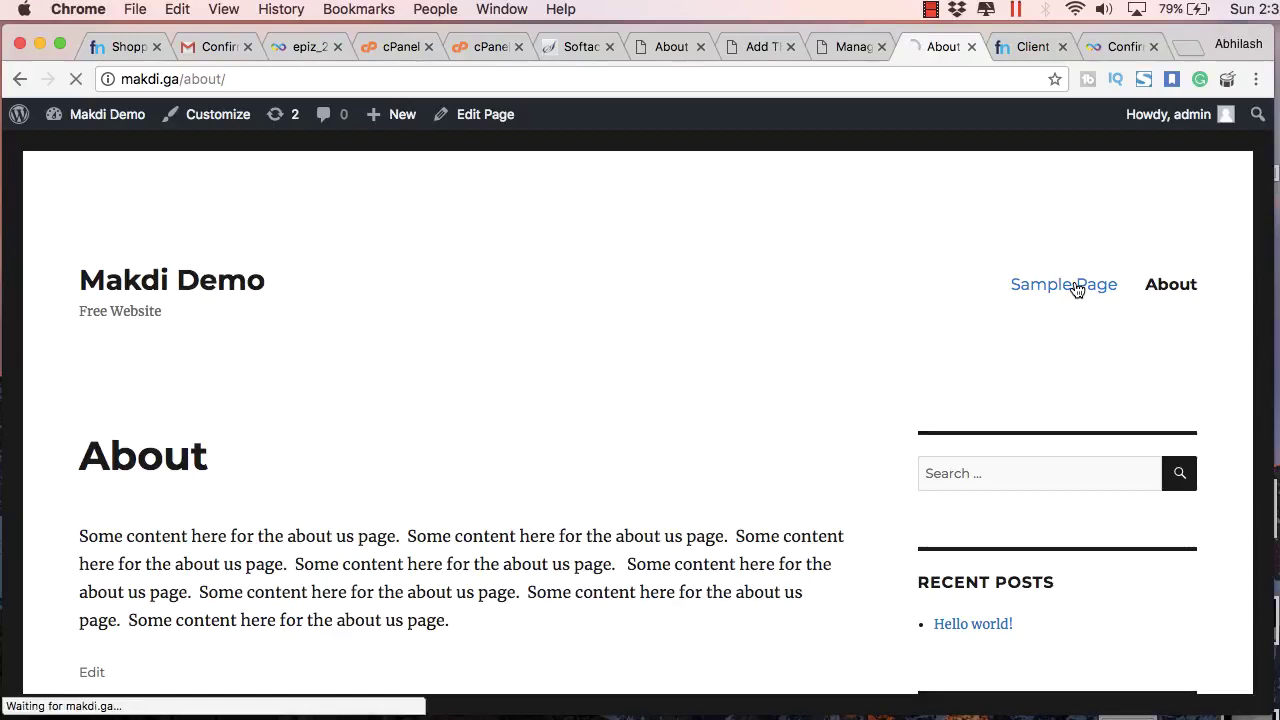
{"action": "left_click", "coordinate": [1076, 289]}
{"action": "scroll", "coordinate": [1112, 314], "scroll_direction": "down", "scroll_amount": 3}
{"action": "scroll", "coordinate": [1140, 285], "scroll_direction": "up", "scroll_amount": 2}
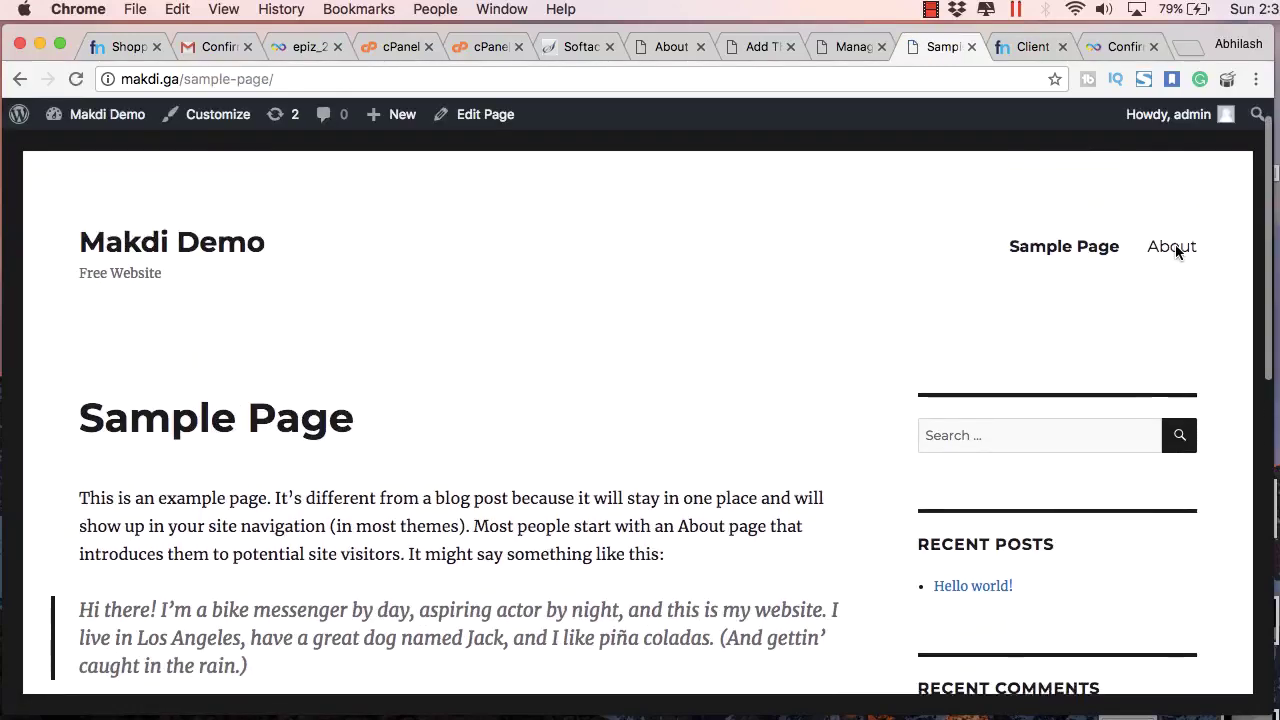
{"action": "left_click", "coordinate": [1173, 248]}
Step: Activate the Twenty Fifteen theme from its theme details view
{"action": "left_click", "coordinate": [849, 46]}
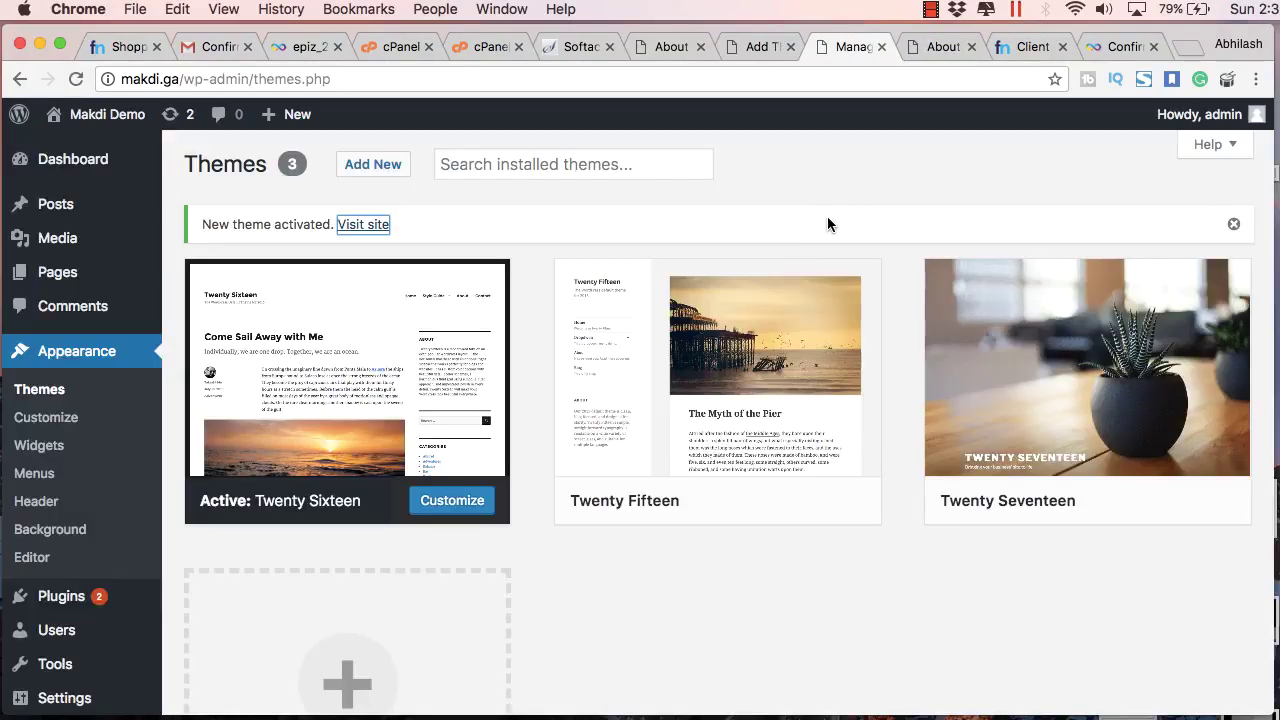
{"action": "left_click", "coordinate": [779, 430]}
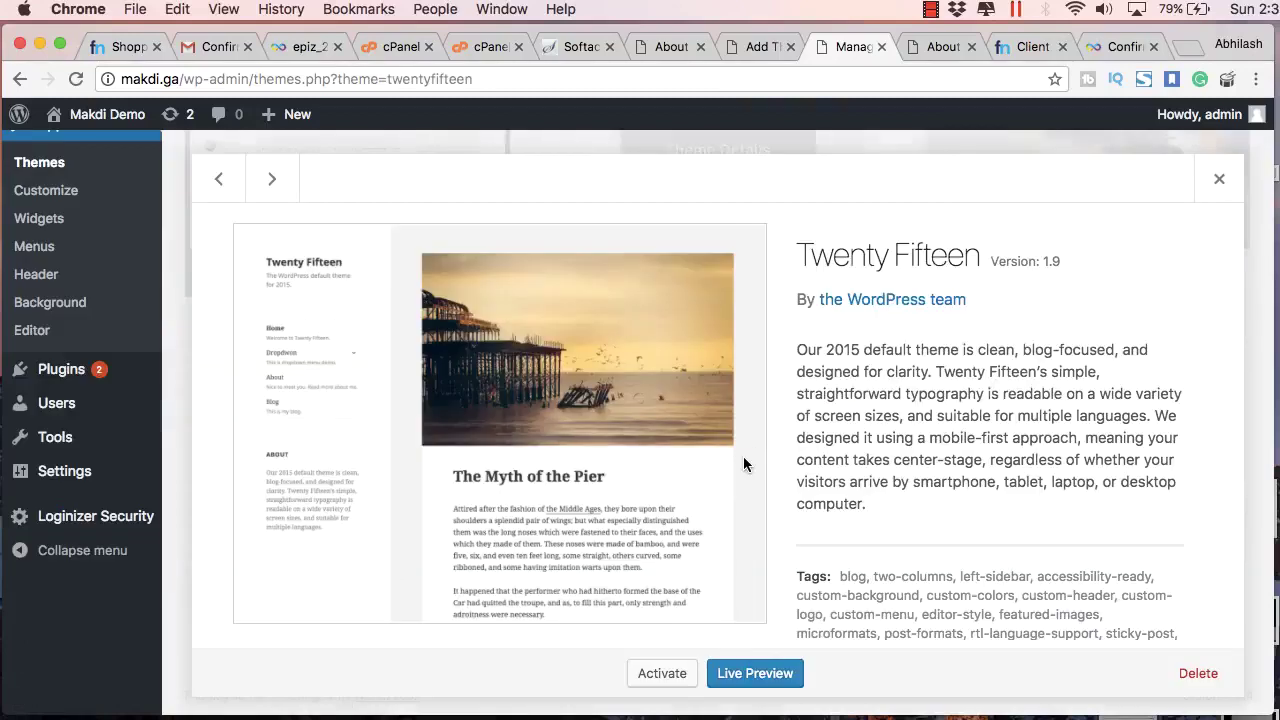
{"action": "left_click", "coordinate": [662, 674]}
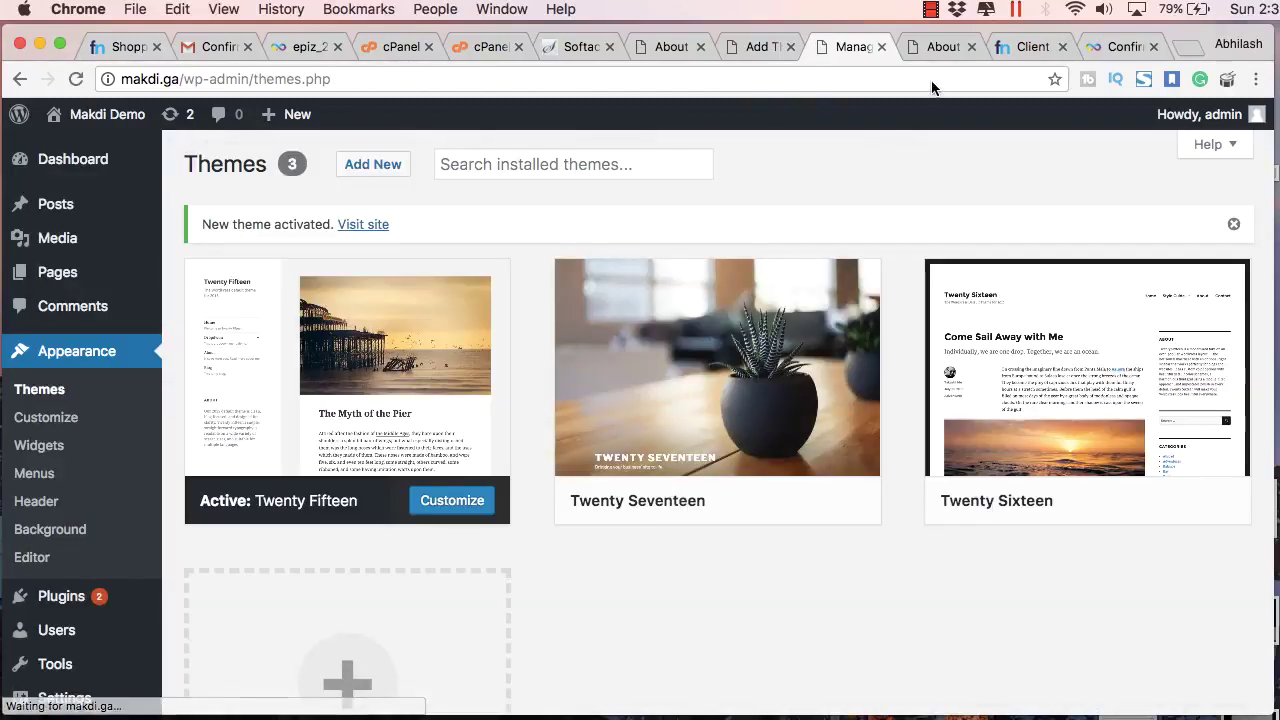
Step: Reload the About page in Twenty Fifteen, scroll through it, then go to the home page
{"action": "left_click", "coordinate": [918, 46]}
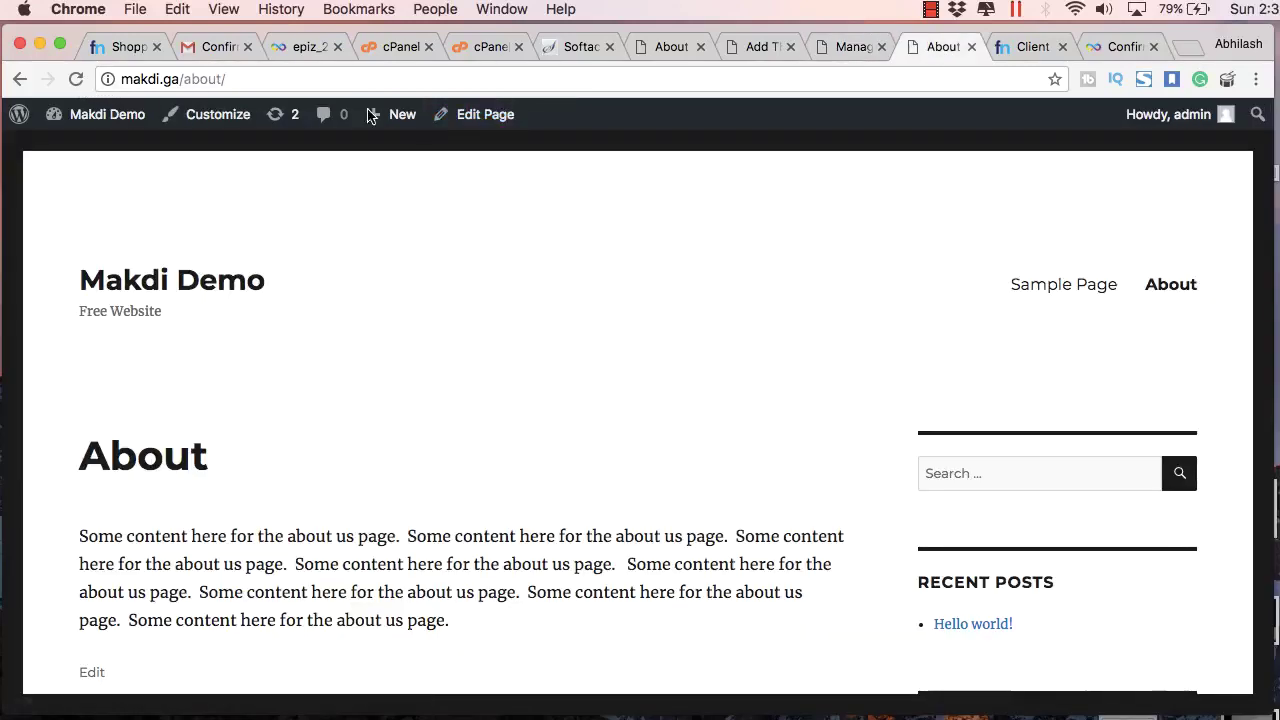
{"action": "key", "text": "super+r"}
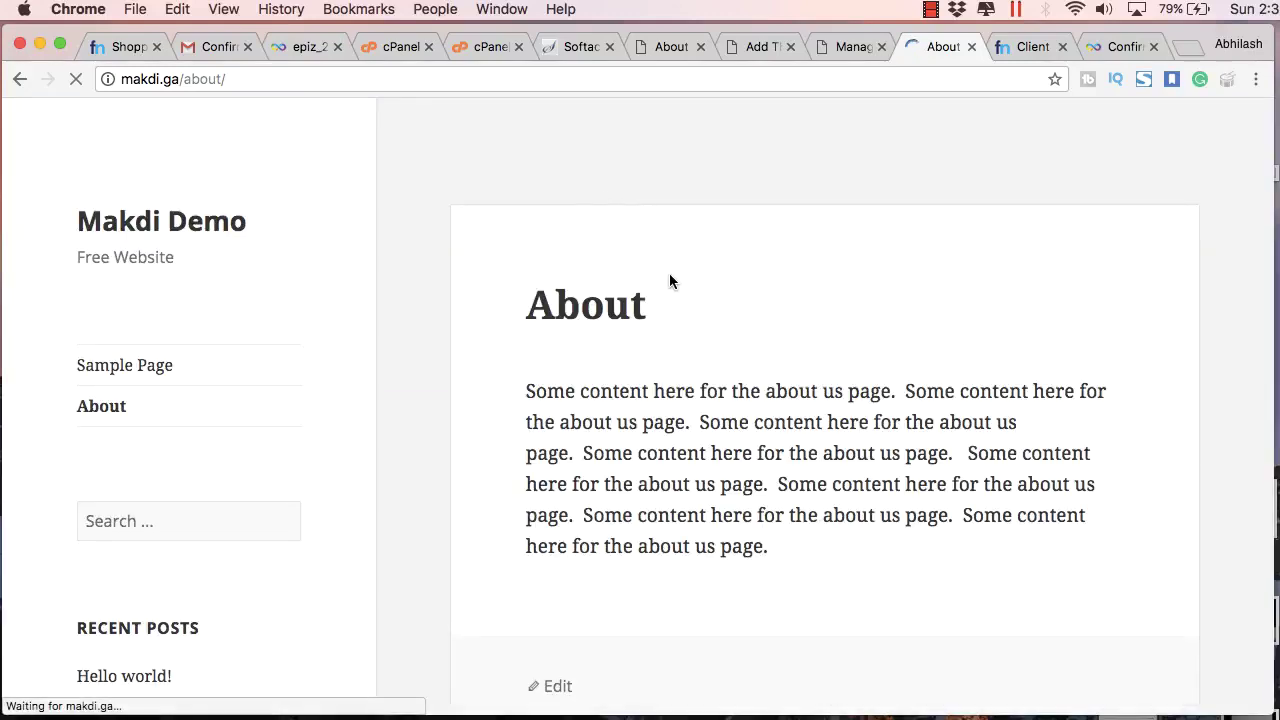
{"action": "scroll", "coordinate": [670, 278], "scroll_direction": "down", "scroll_amount": 10}
{"action": "scroll", "coordinate": [670, 280], "scroll_direction": "down", "scroll_amount": 3}
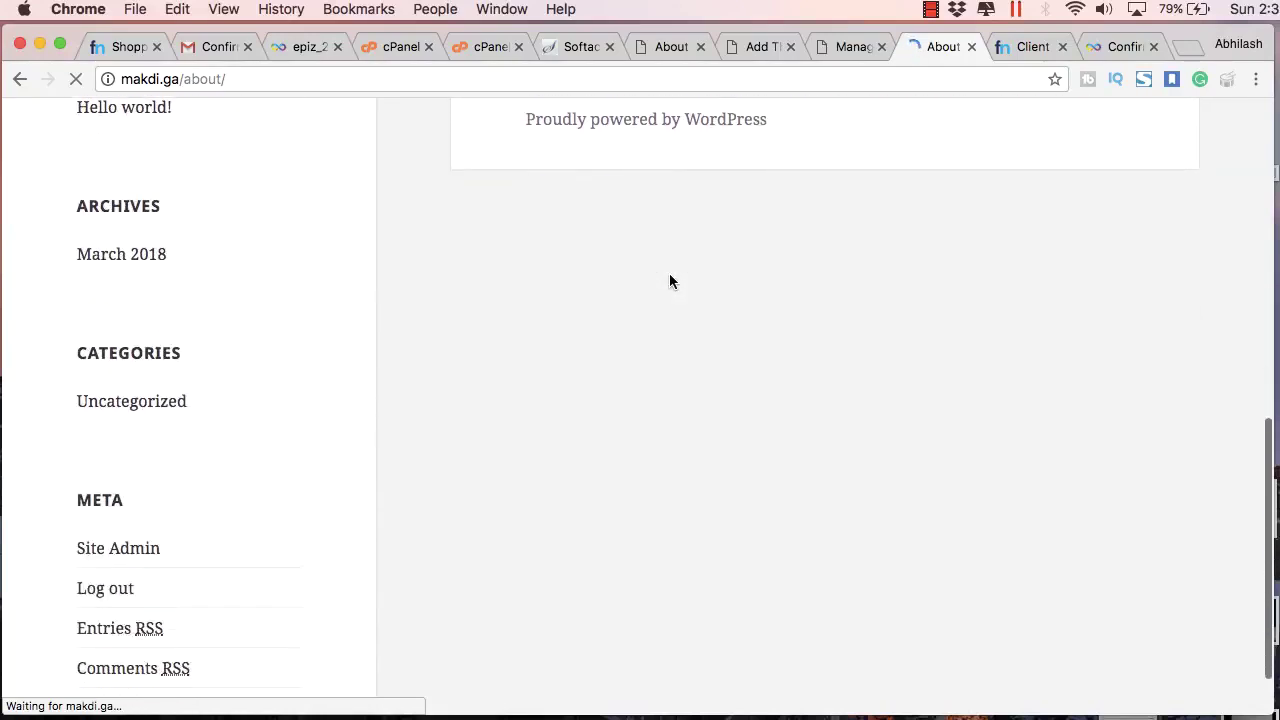
{"action": "scroll", "coordinate": [670, 280], "scroll_direction": "up", "scroll_amount": 10}
{"action": "scroll", "coordinate": [670, 281], "scroll_direction": "down", "scroll_amount": 15}
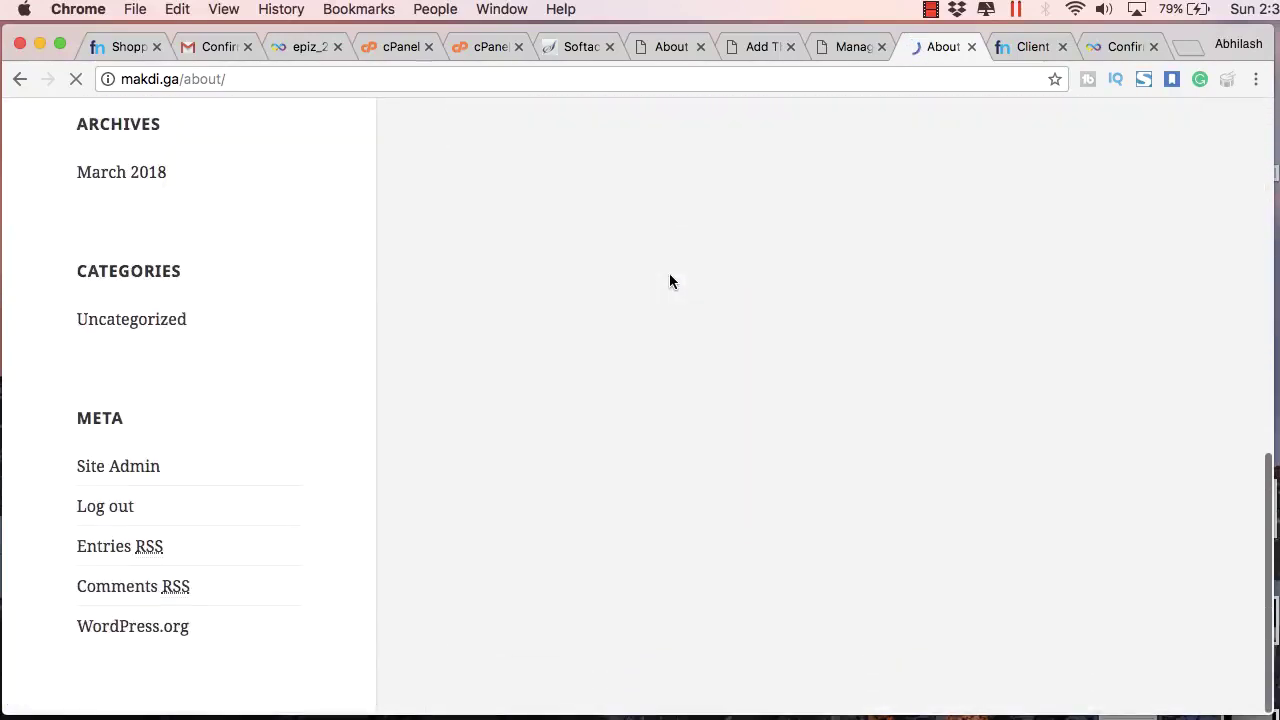
{"action": "left_click", "coordinate": [281, 176]}
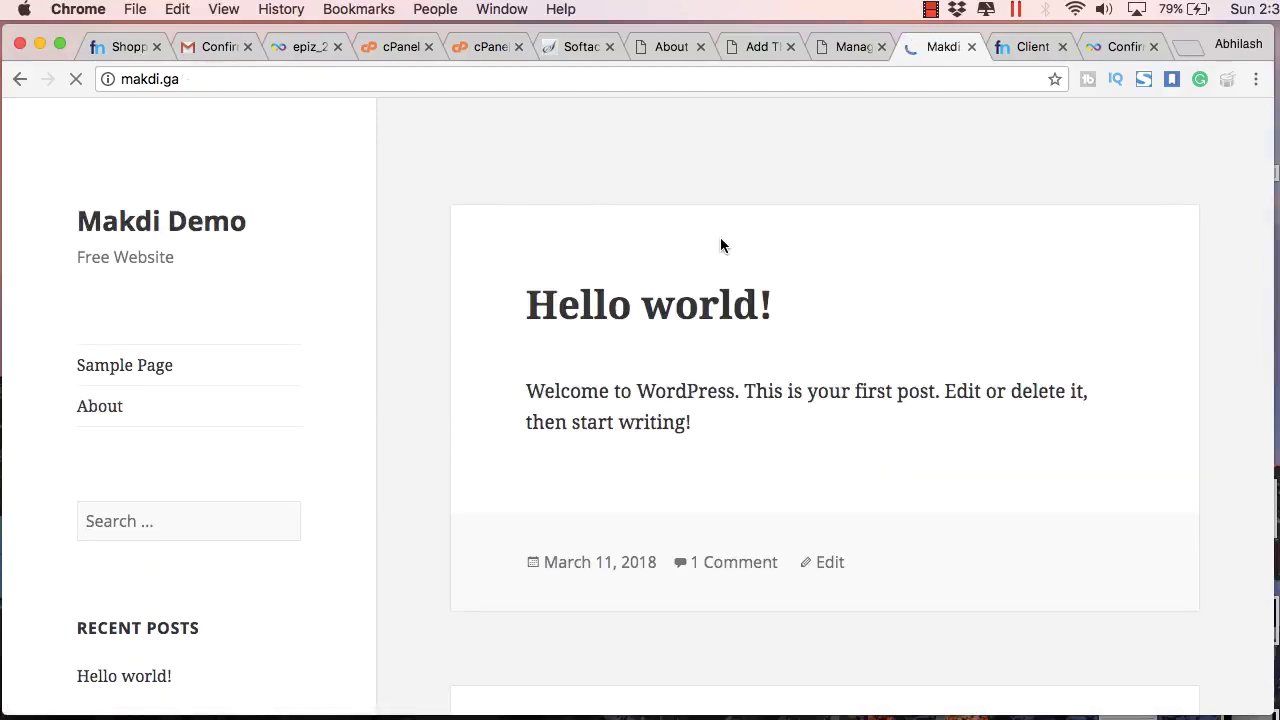
Step: From the Popular list under Add New themes, install the Business A Spa theme
{"action": "left_click", "coordinate": [814, 51]}
{"action": "left_click", "coordinate": [790, 47]}
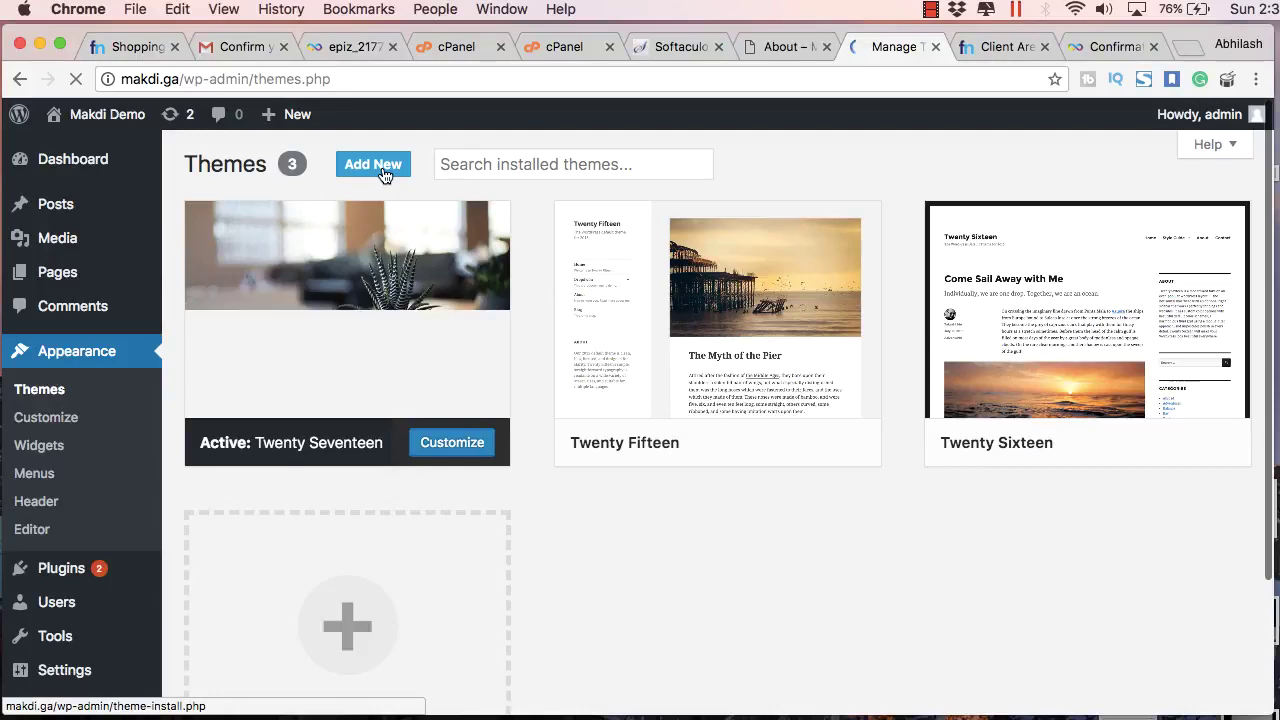
{"action": "left_click", "coordinate": [383, 174]}
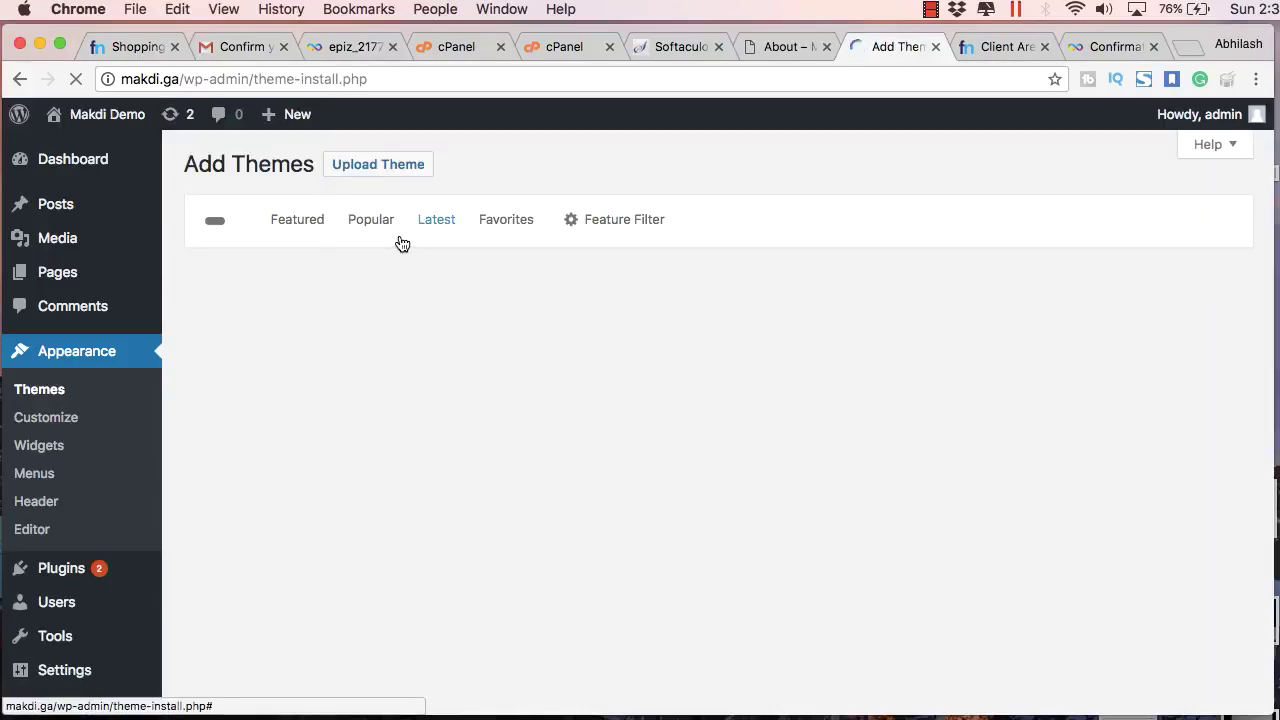
{"action": "left_click", "coordinate": [384, 229]}
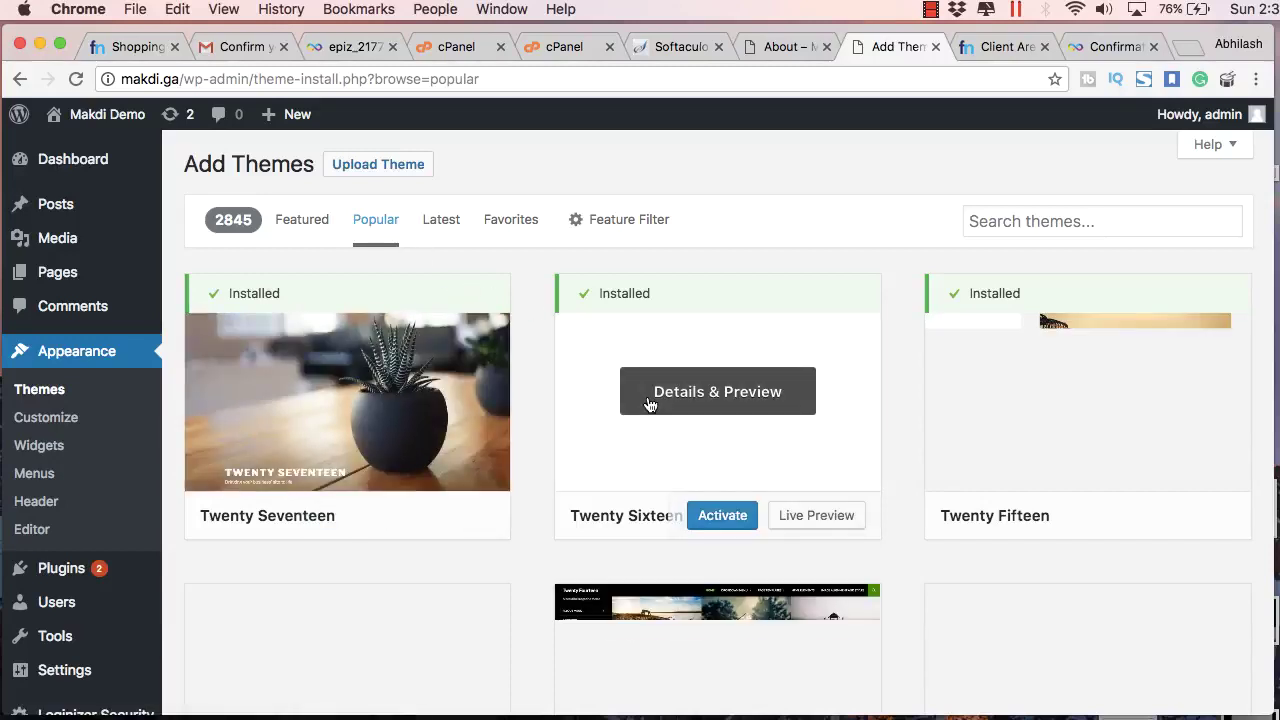
{"action": "scroll", "coordinate": [646, 403], "scroll_direction": "down", "scroll_amount": 3}
{"action": "scroll", "coordinate": [600, 340], "scroll_direction": "up", "scroll_amount": 1}
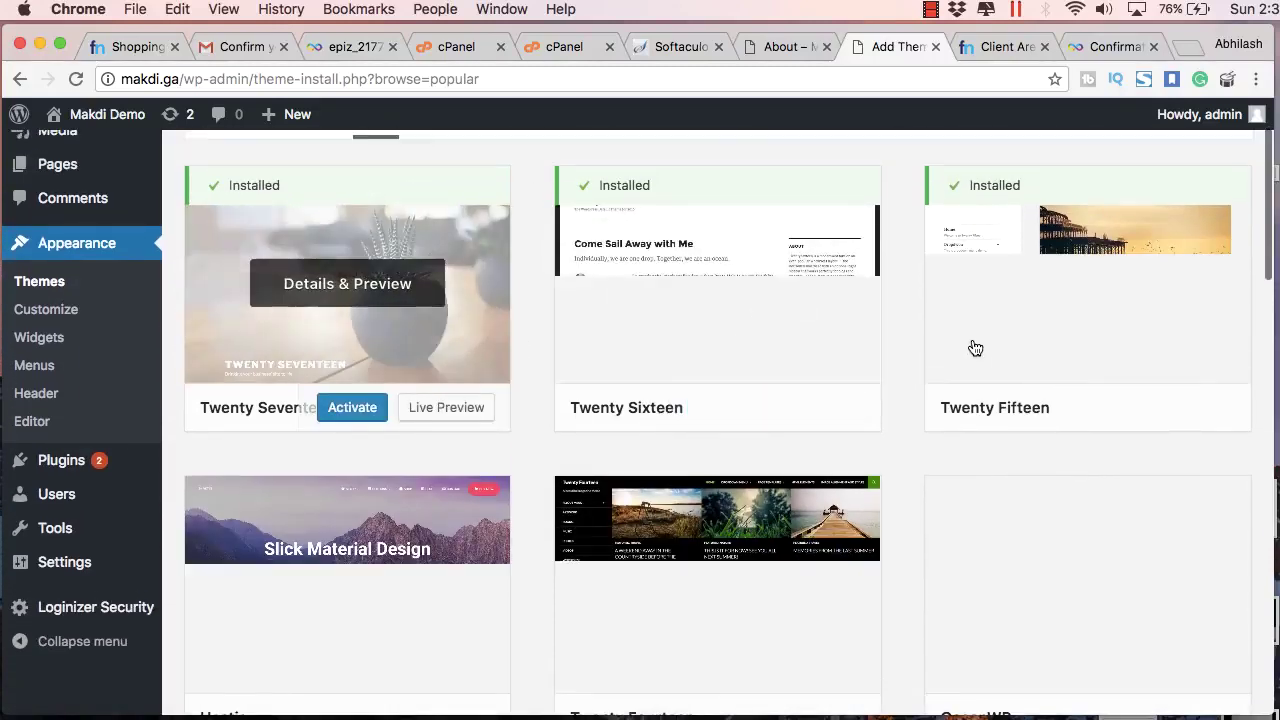
{"action": "scroll", "coordinate": [1029, 371], "scroll_direction": "down", "scroll_amount": 4}
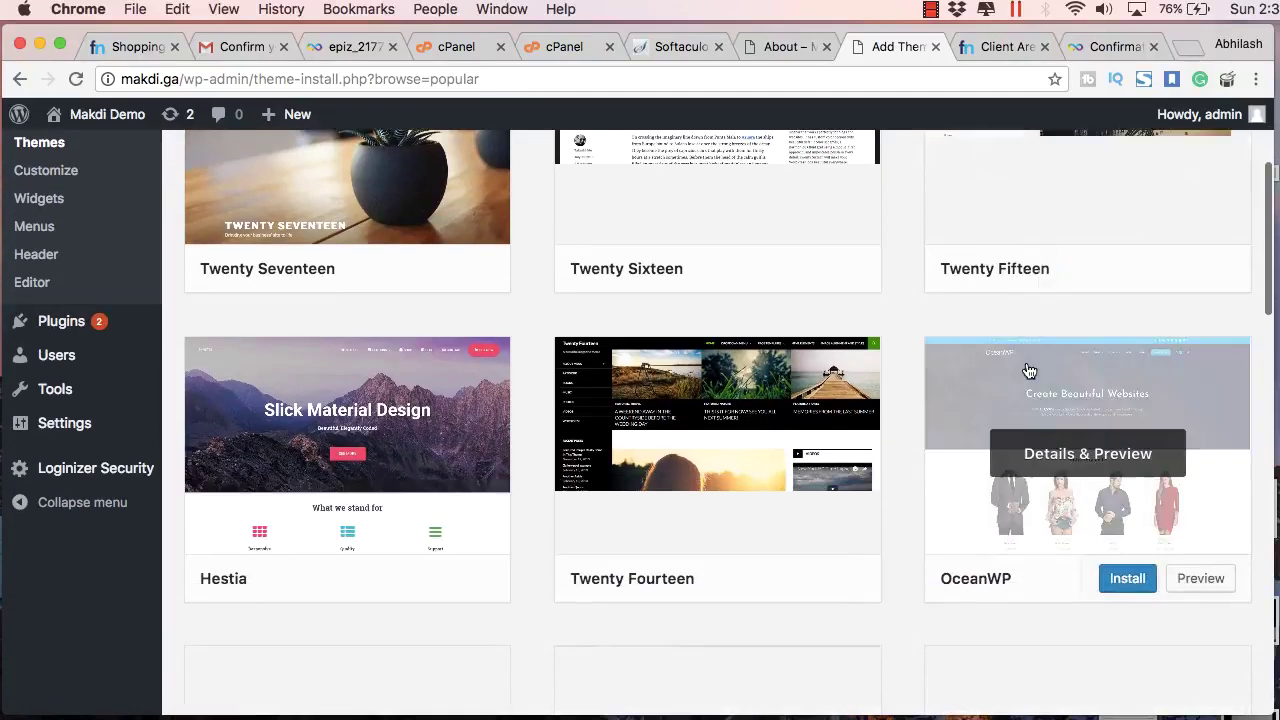
{"action": "left_click", "coordinate": [1122, 435]}
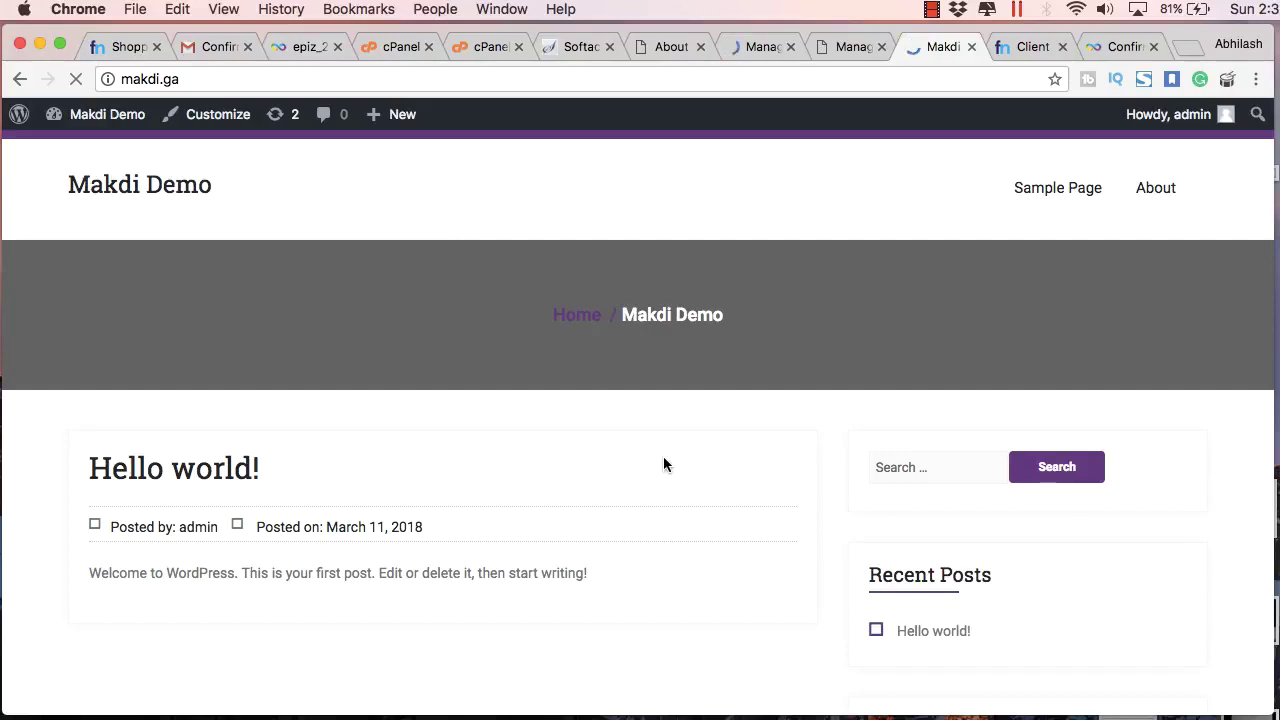
Step: Scroll the Business A Spa home page and open About from the header menu
{"action": "scroll", "coordinate": [664, 463], "scroll_direction": "down", "scroll_amount": 7}
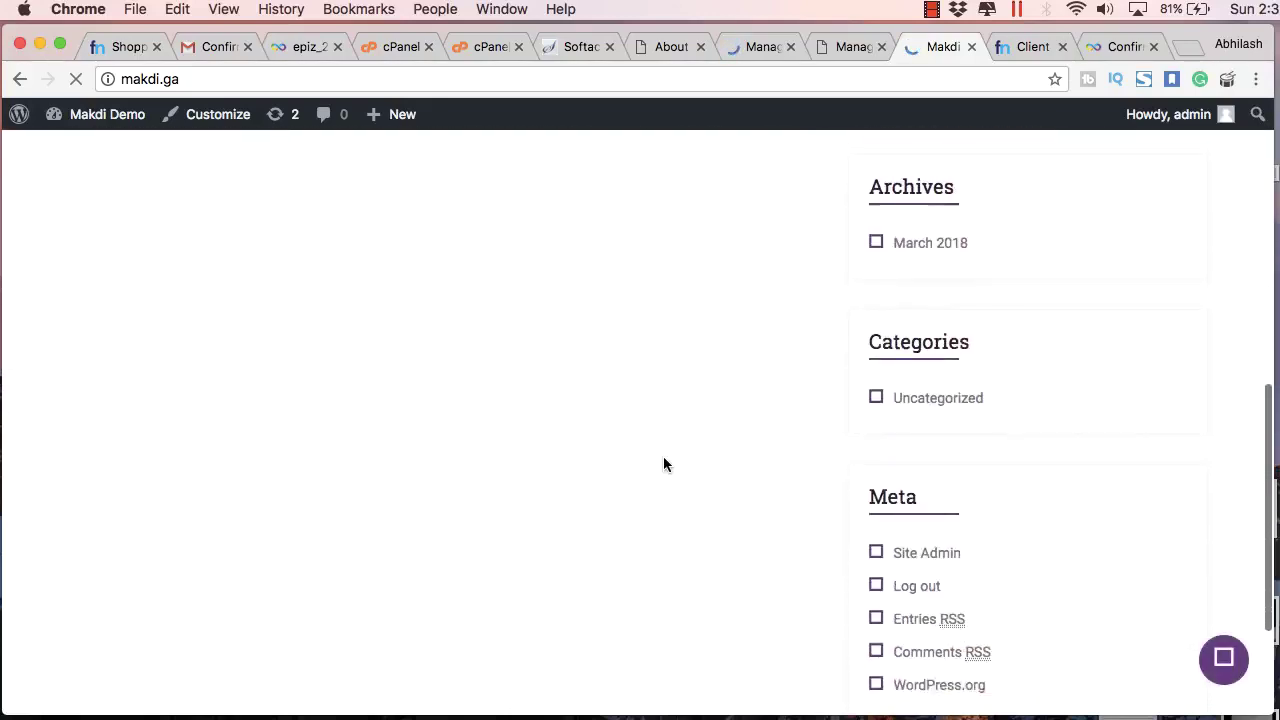
{"action": "scroll", "coordinate": [664, 463], "scroll_direction": "down", "scroll_amount": 2}
{"action": "scroll", "coordinate": [664, 463], "scroll_direction": "up", "scroll_amount": 10}
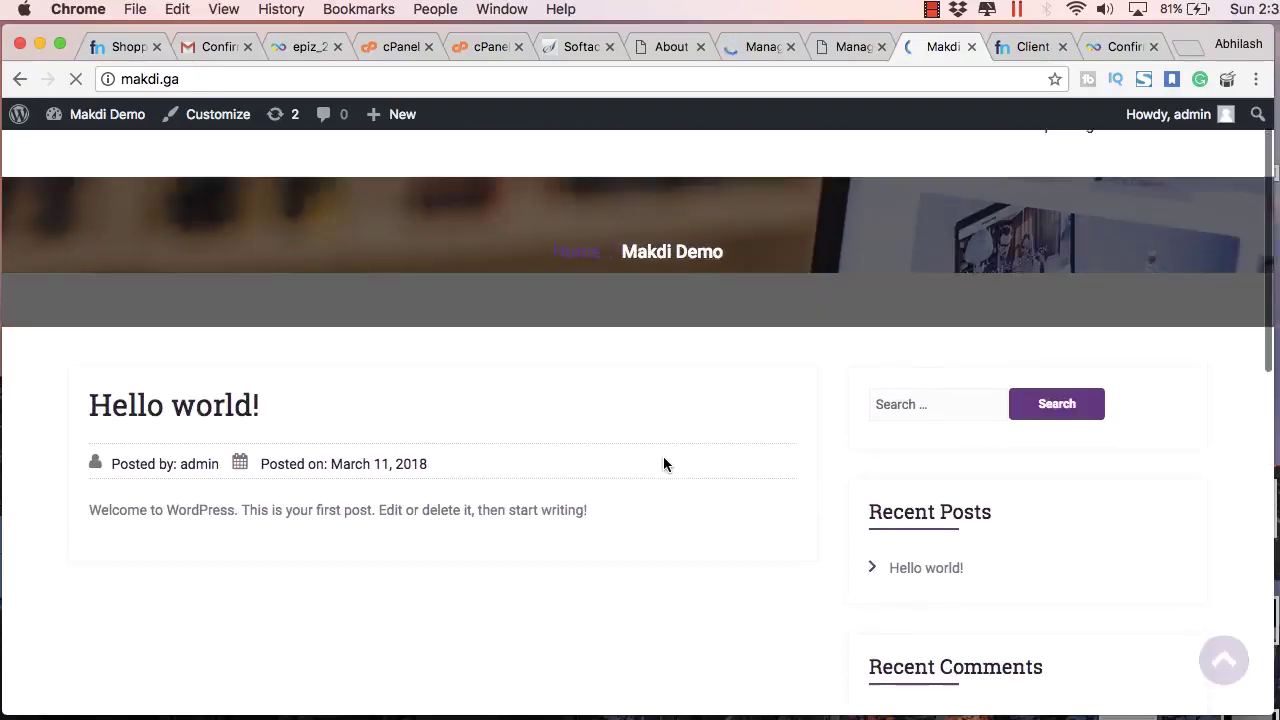
{"action": "scroll", "coordinate": [663, 463], "scroll_direction": "up", "scroll_amount": 1}
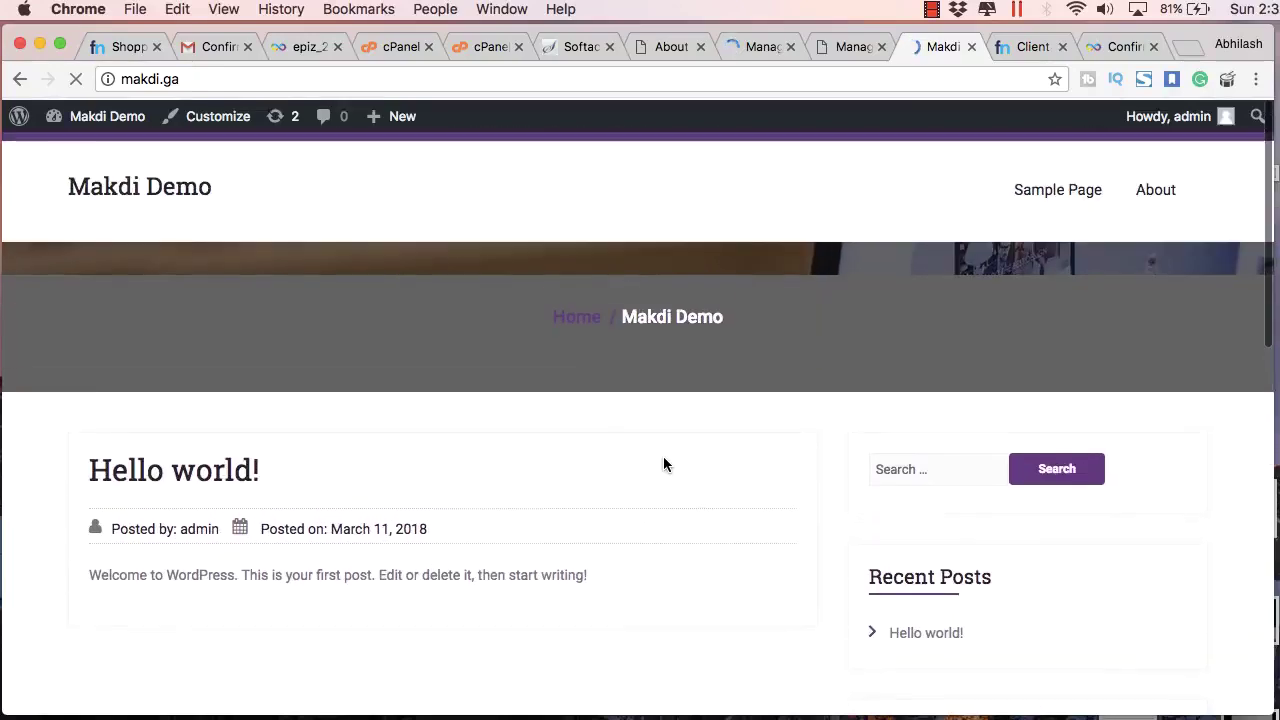
{"action": "left_click", "coordinate": [1152, 193]}
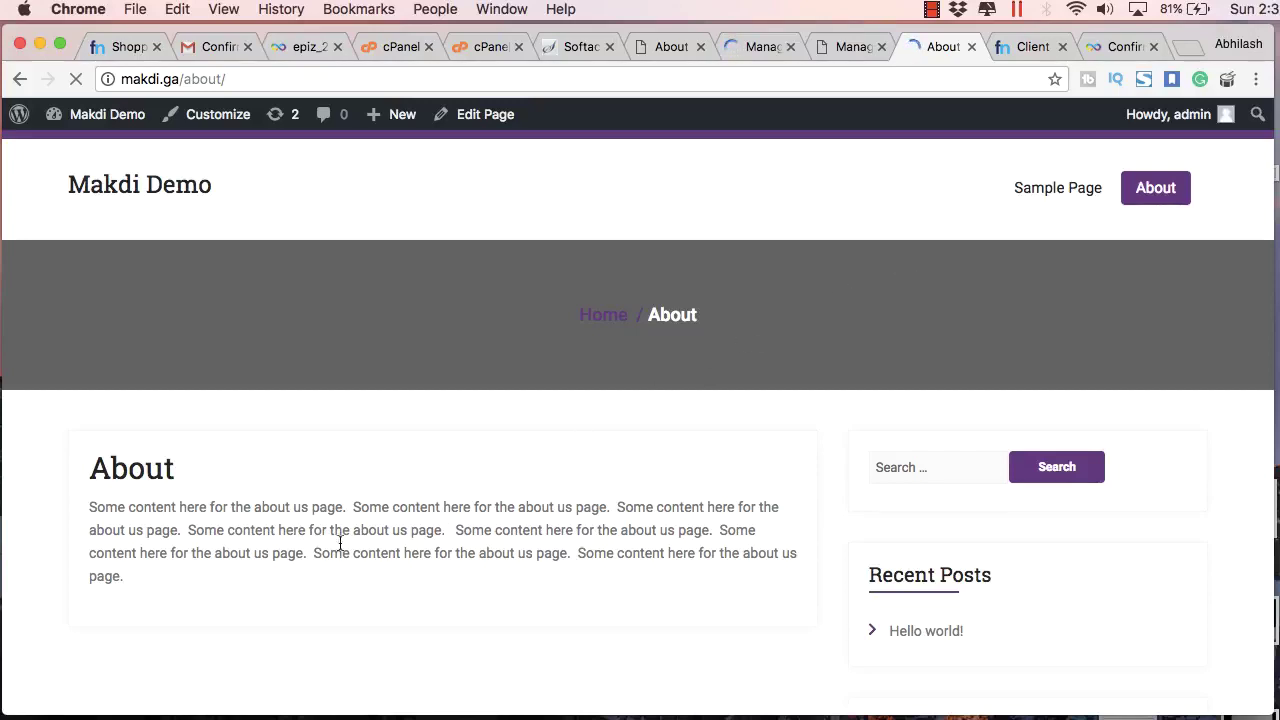
{"action": "scroll", "coordinate": [372, 507], "scroll_direction": "down", "scroll_amount": 5}
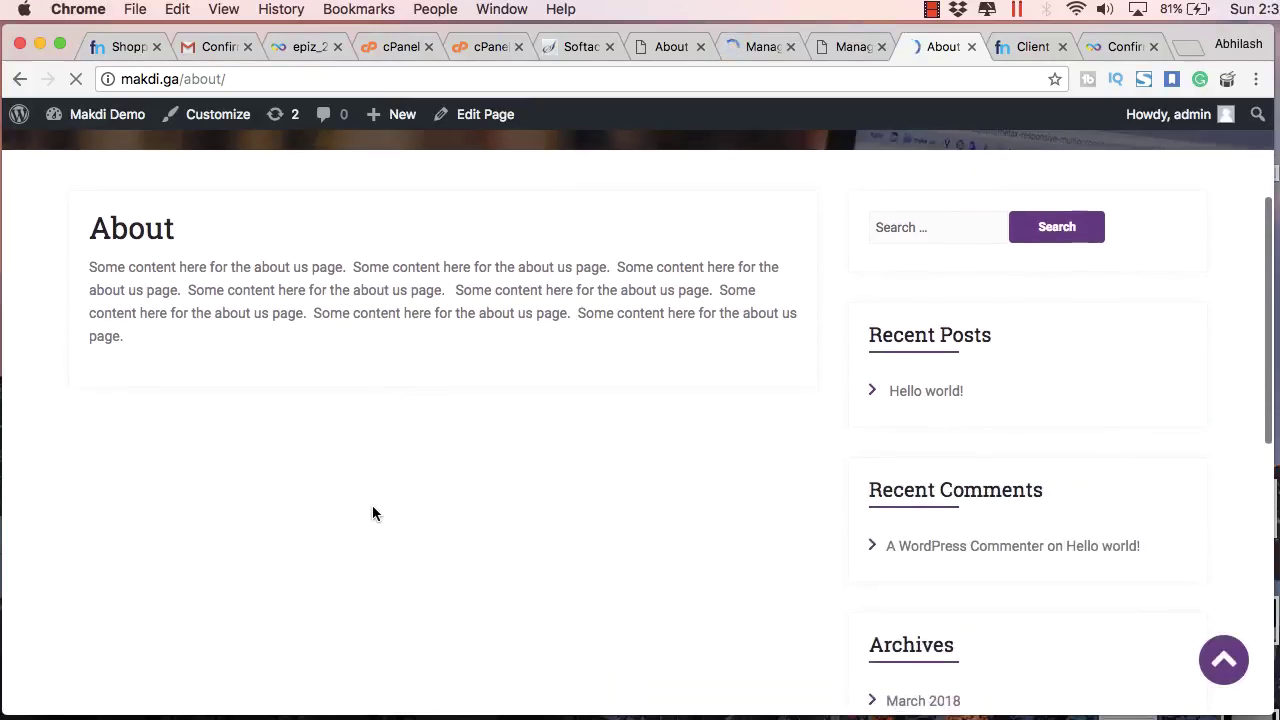
{"action": "scroll", "coordinate": [372, 507], "scroll_direction": "up", "scroll_amount": 5}
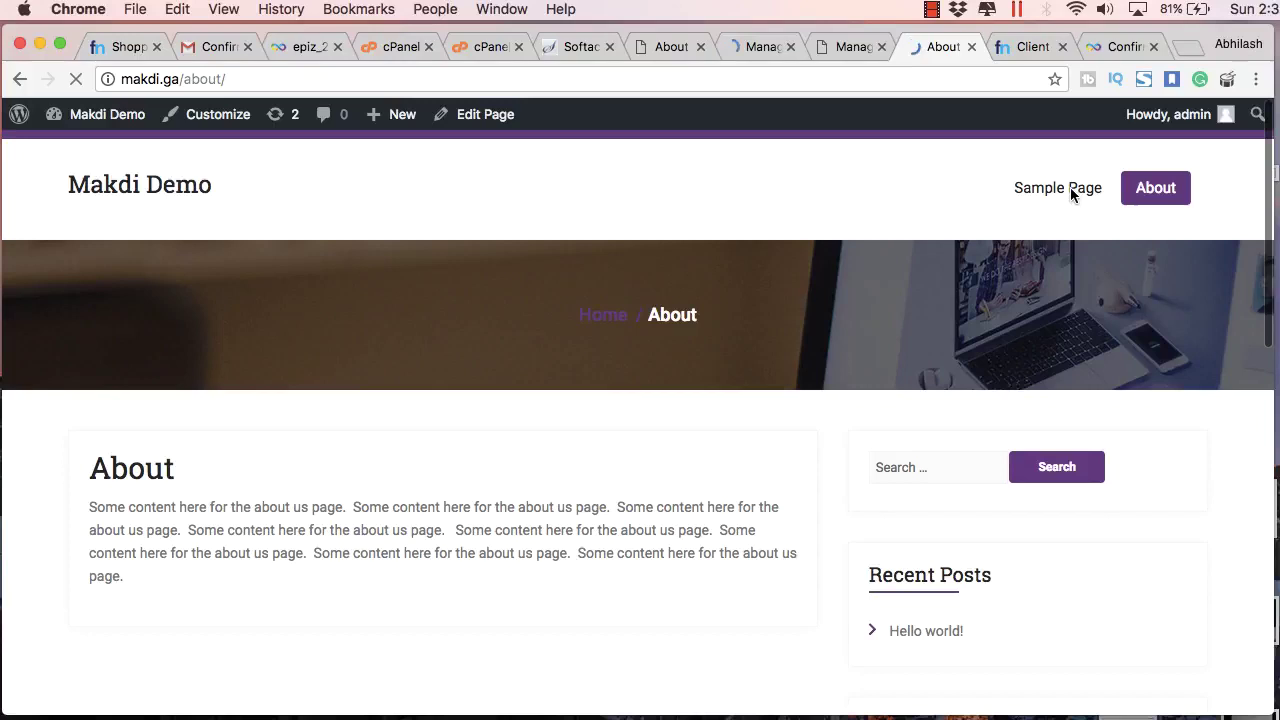
Step: Open Sample Page from the menu, then return home via the site title
{"action": "left_click", "coordinate": [1071, 194]}
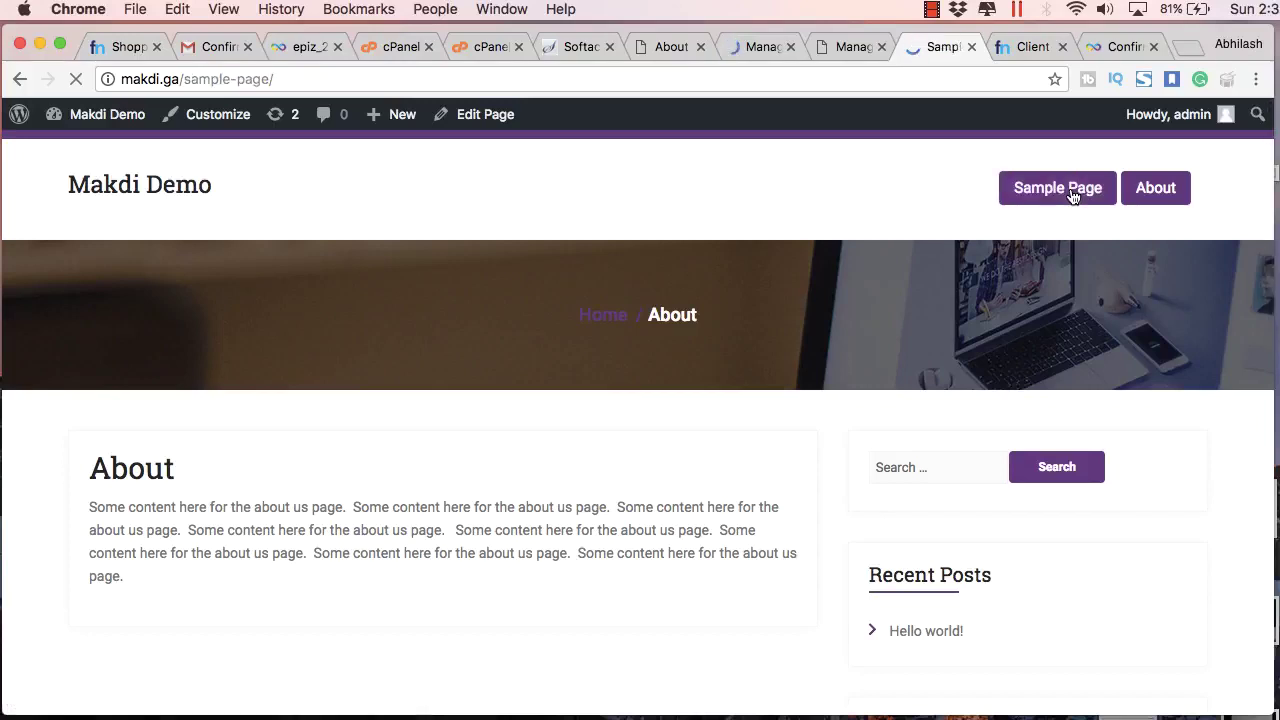
{"action": "scroll", "coordinate": [1026, 320], "scroll_direction": "down", "scroll_amount": 5}
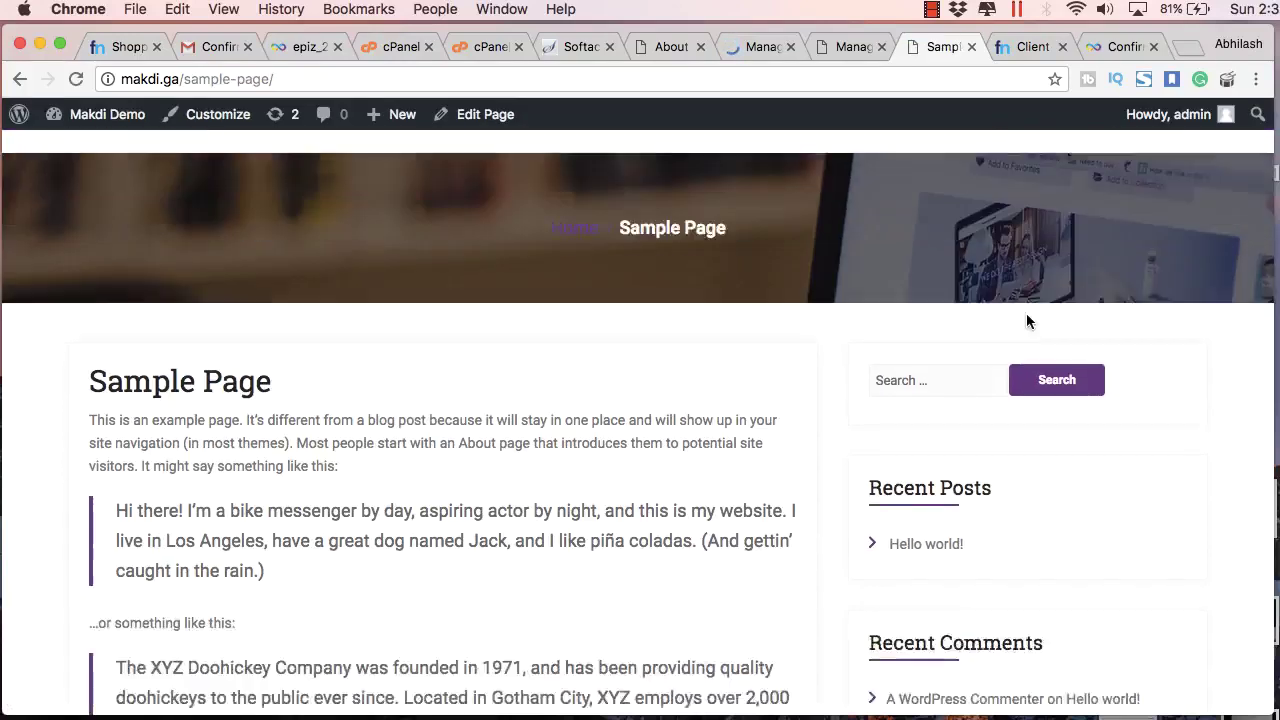
{"action": "scroll", "coordinate": [1026, 313], "scroll_direction": "down", "scroll_amount": 2}
{"action": "scroll", "coordinate": [1026, 313], "scroll_direction": "up", "scroll_amount": 8}
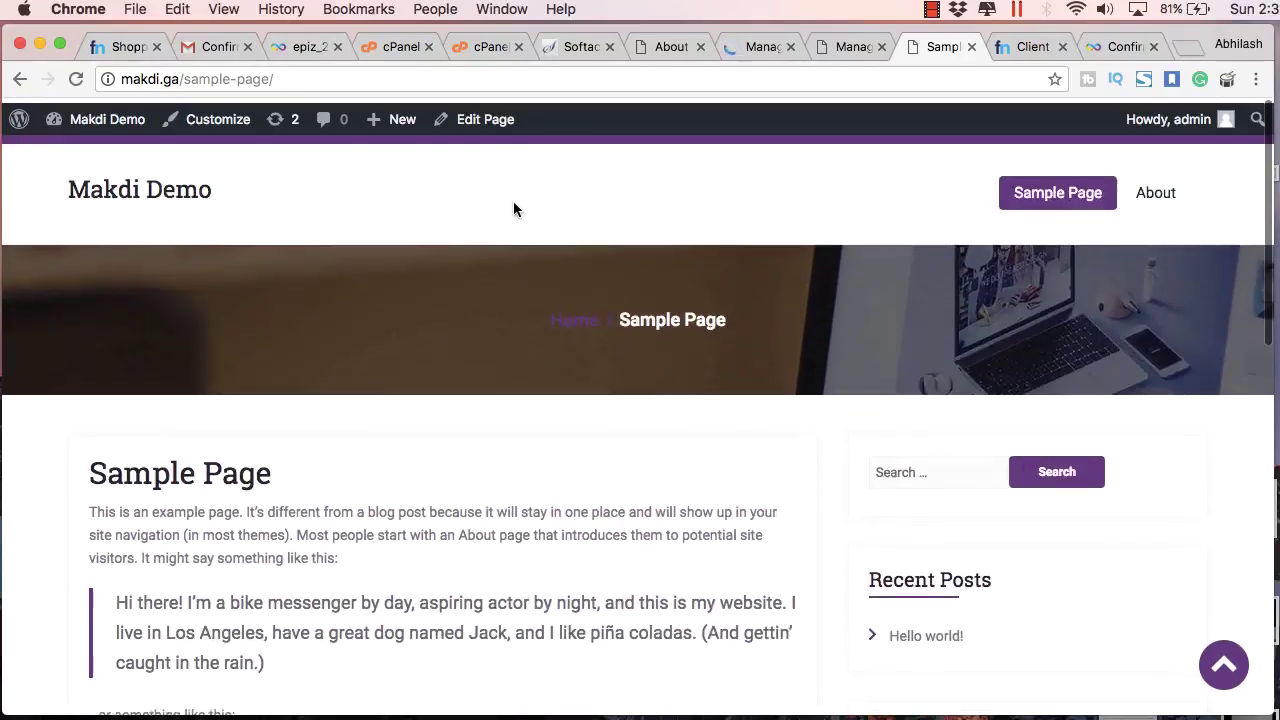
{"action": "left_click", "coordinate": [145, 190]}
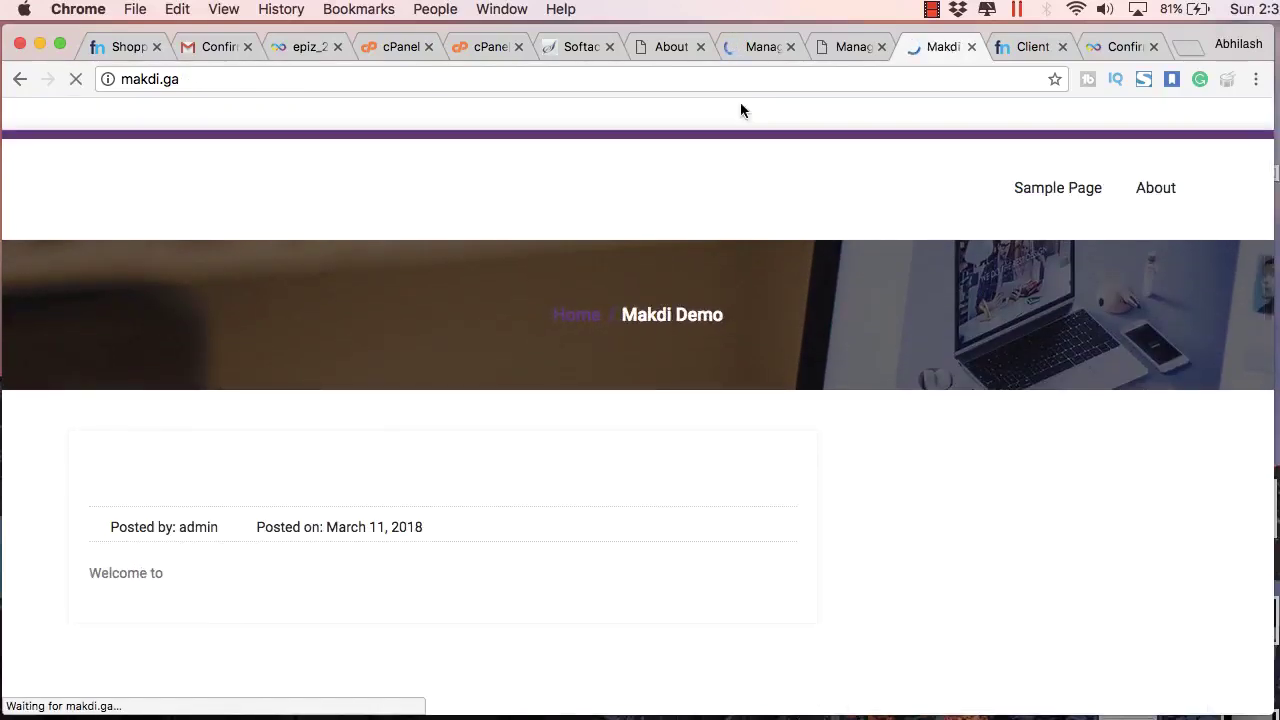
Step: Return to the Themes admin page and bring up the Howdy, admin menu to log out
{"action": "left_click", "coordinate": [782, 50]}
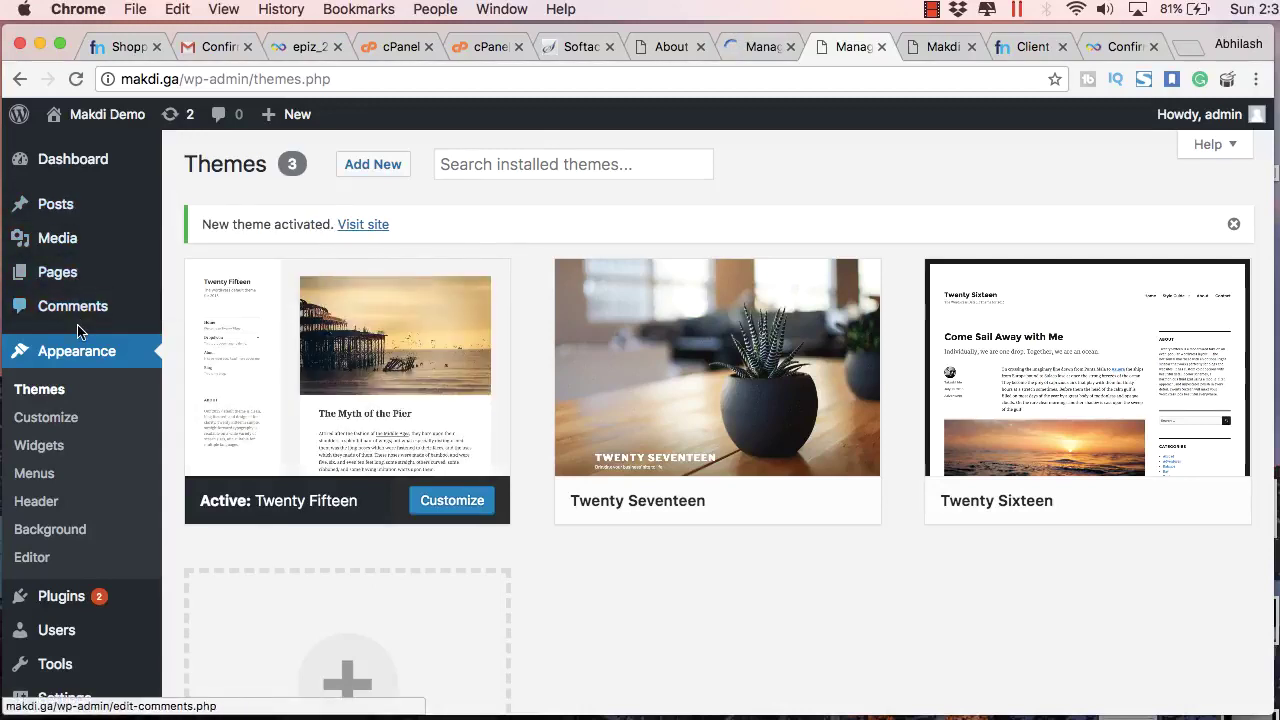
{"action": "scroll", "coordinate": [80, 333], "scroll_direction": "down", "scroll_amount": 2}
{"action": "scroll", "coordinate": [78, 334], "scroll_direction": "down", "scroll_amount": 2}
{"action": "scroll", "coordinate": [77, 332], "scroll_direction": "up", "scroll_amount": 4}
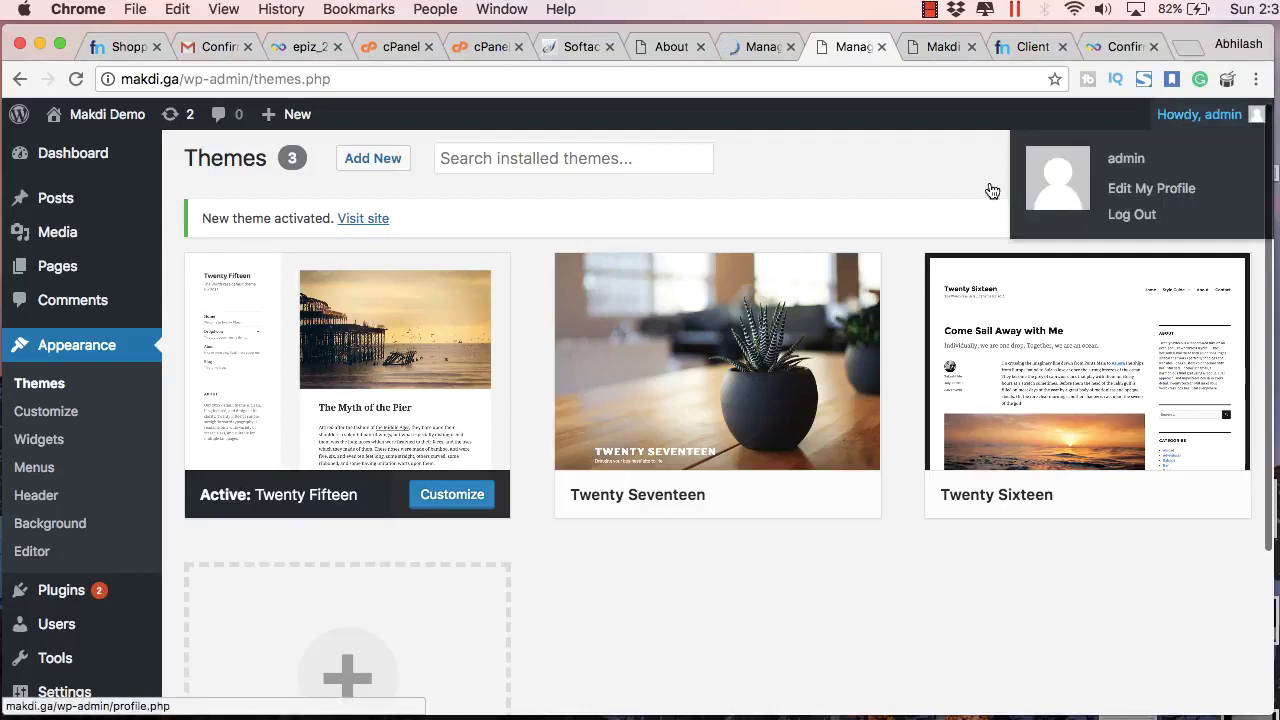
{"action": "mouse_move", "coordinate": [1195, 114]}
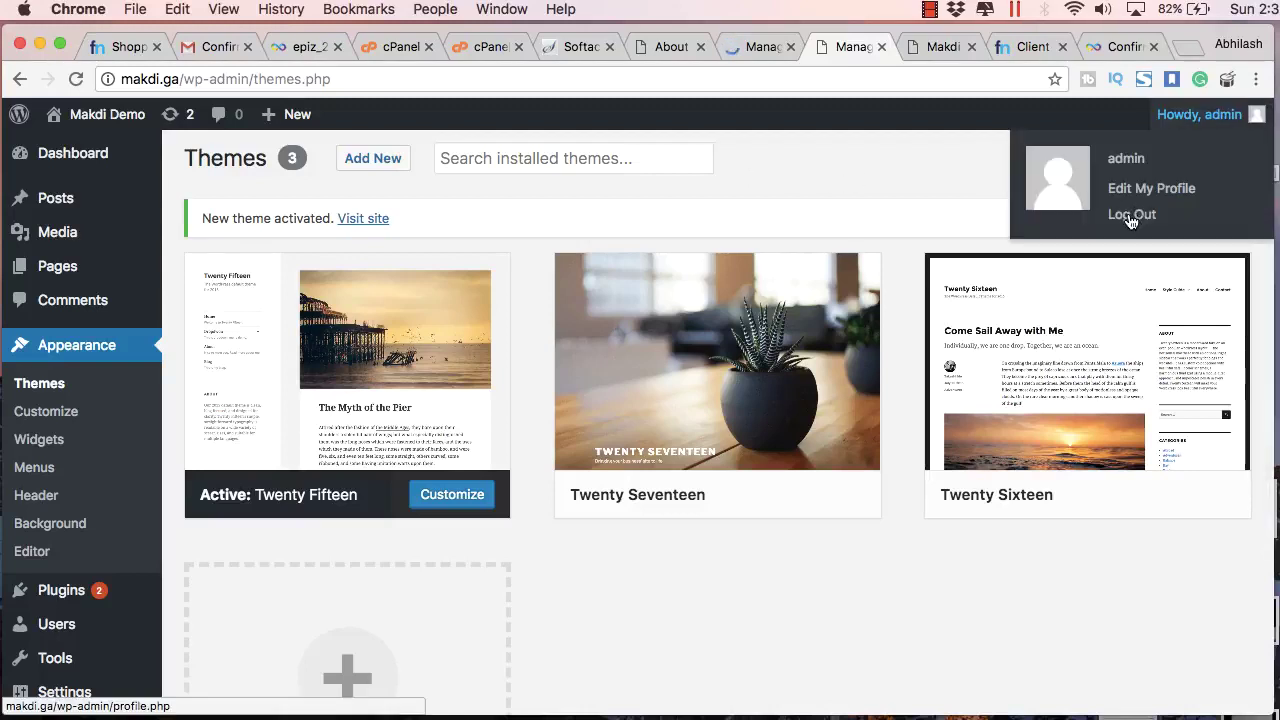